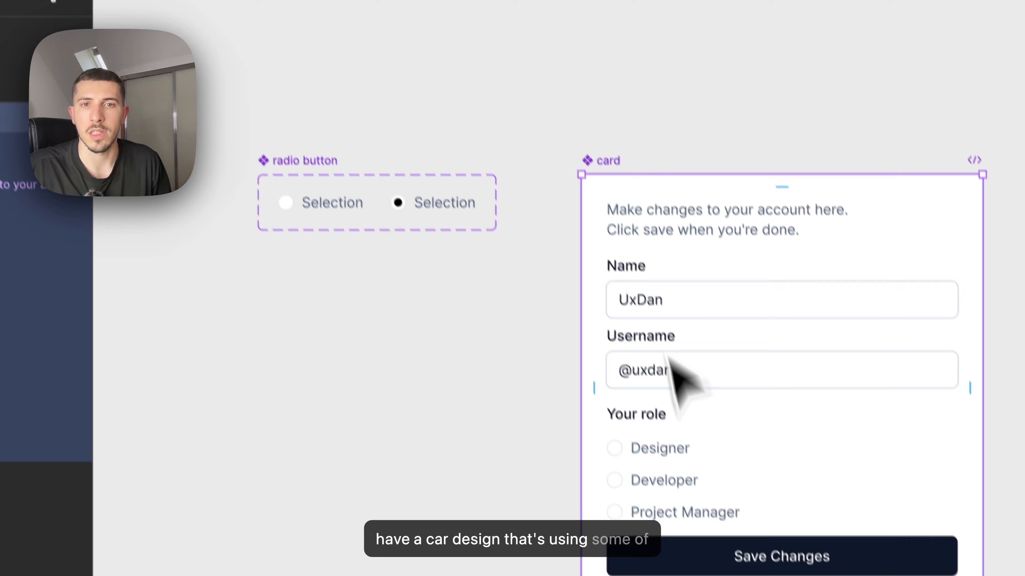
Examine the layers and text of the default and selected variants in the radio button component
left_click(650, 450)
left_click(429, 432)
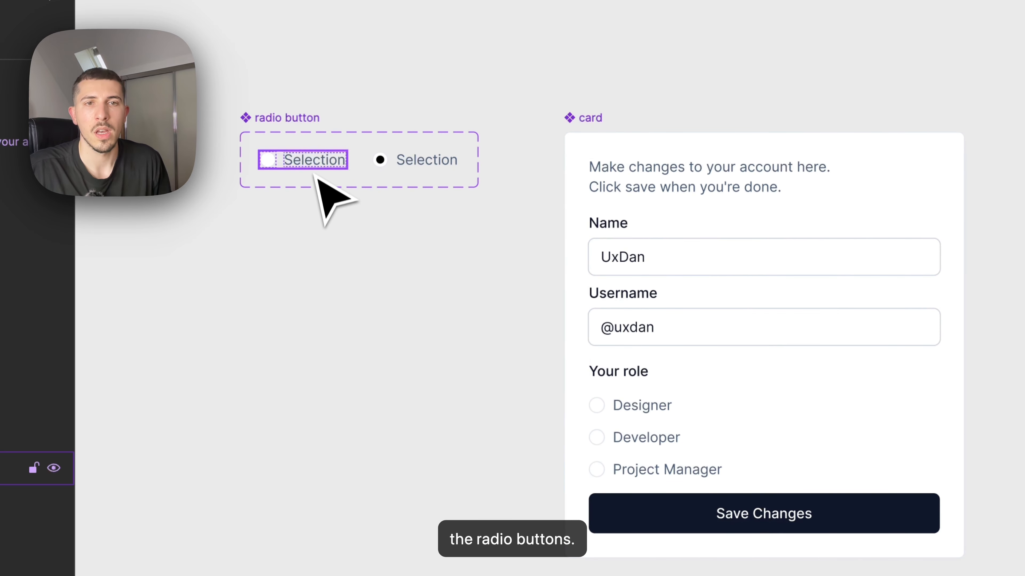
left_click(321, 164)
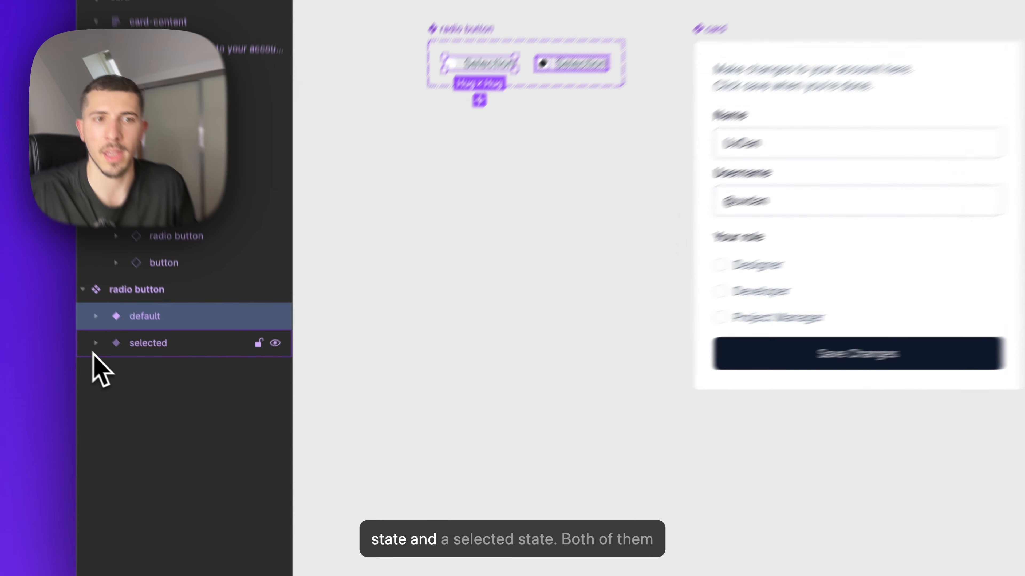
left_click(138, 375)
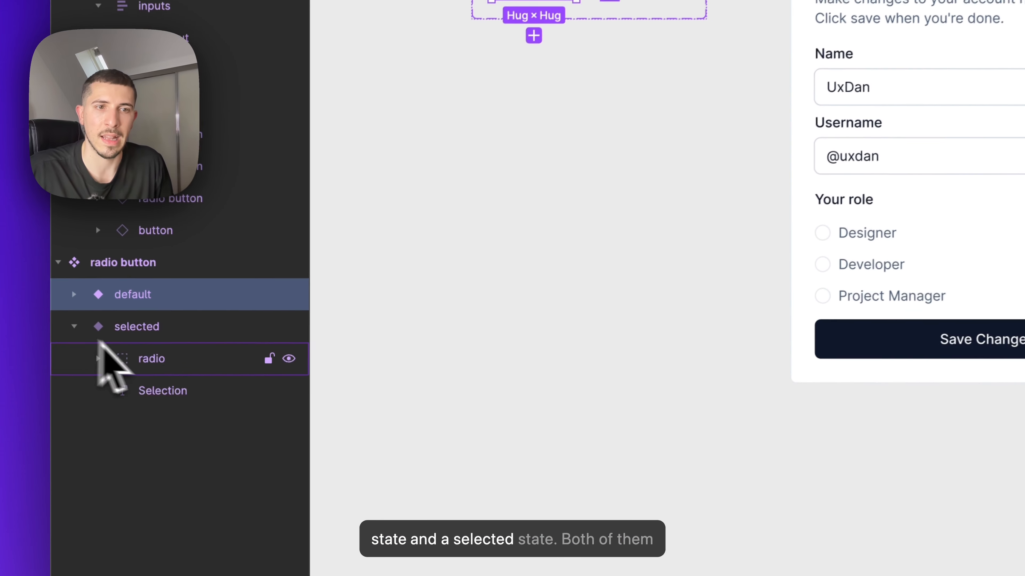
left_click(72, 292)
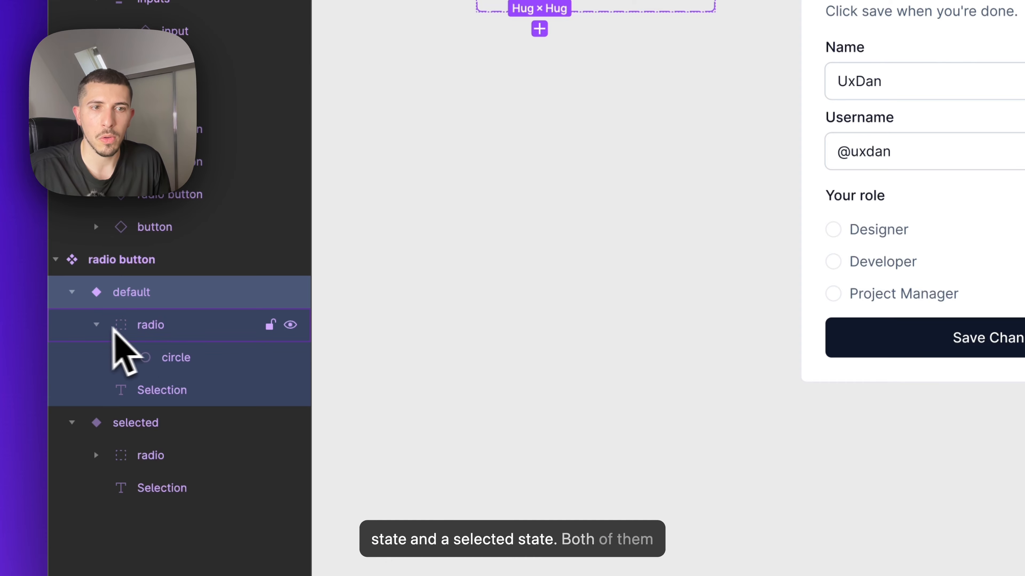
left_click(96, 325)
left_click(142, 325)
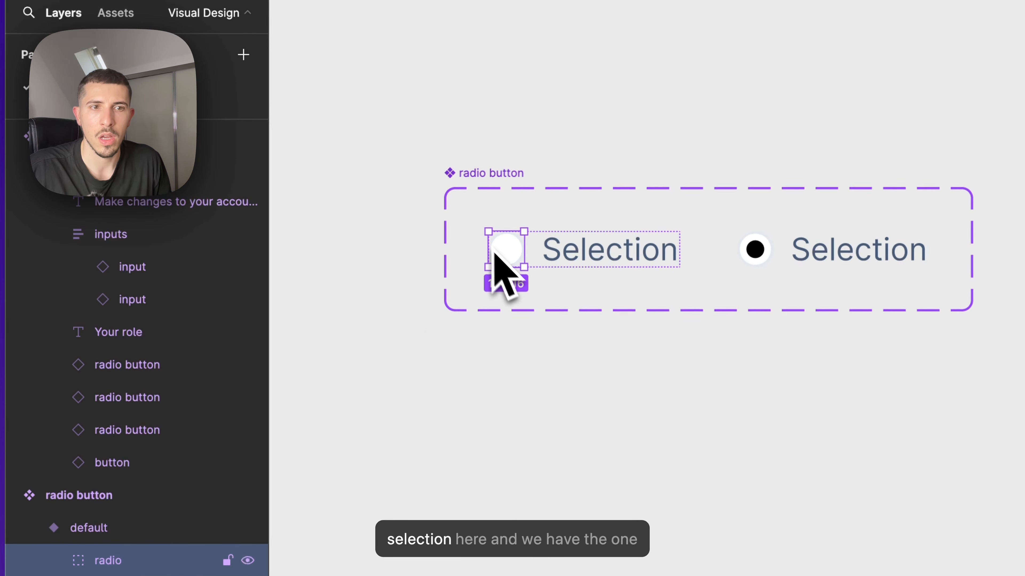
left_click(162, 480)
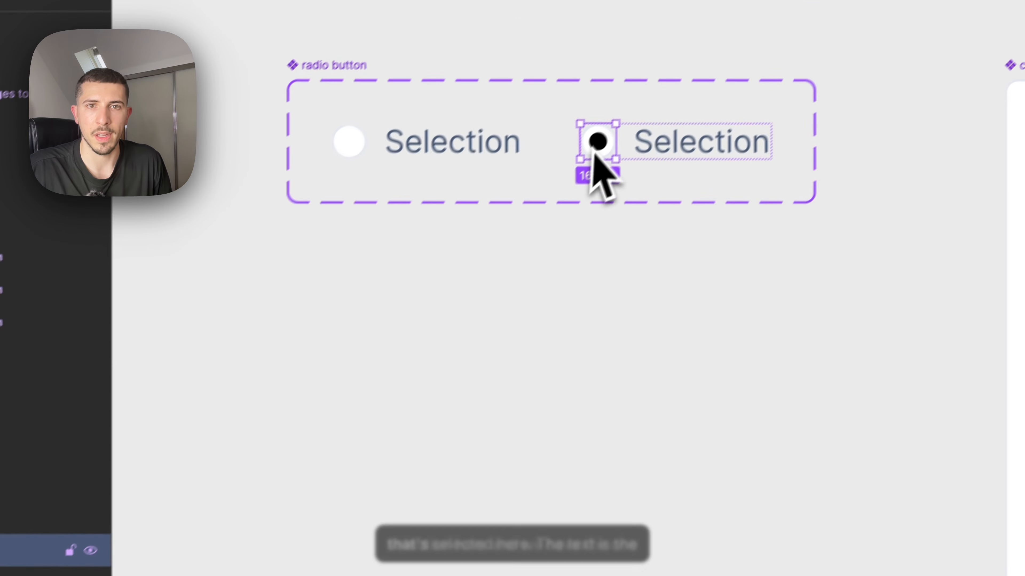
left_click(480, 172)
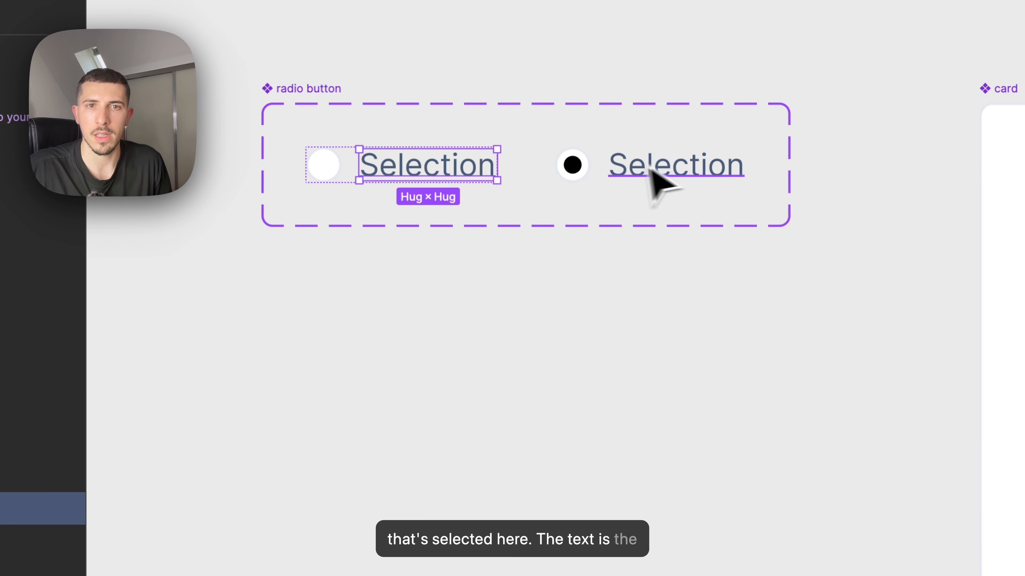
left_click(662, 173)
scroll(559, 402, "down", 3)
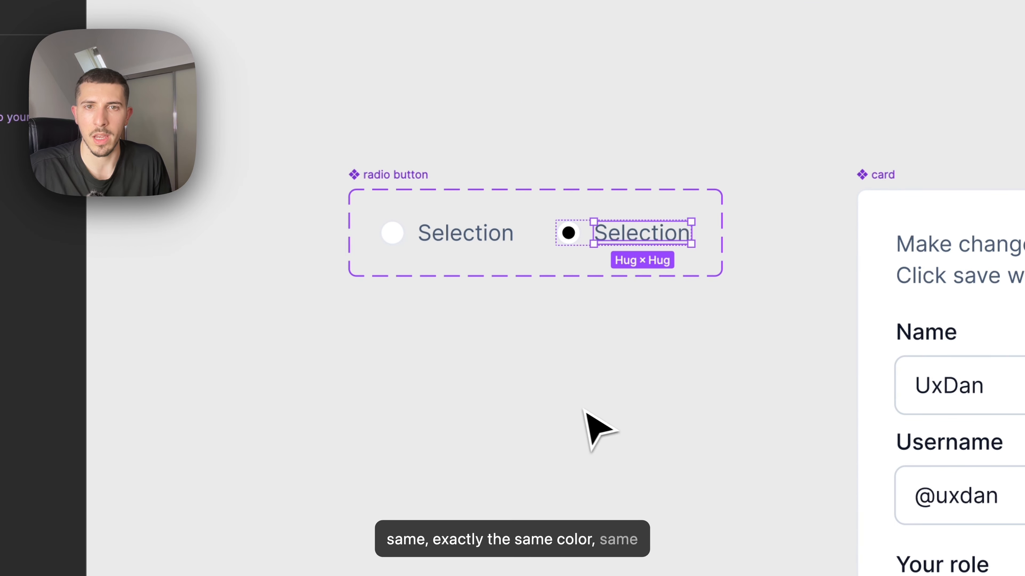
left_click_drag(585, 426, 412, 359)
scroll(411, 357, "down", 3)
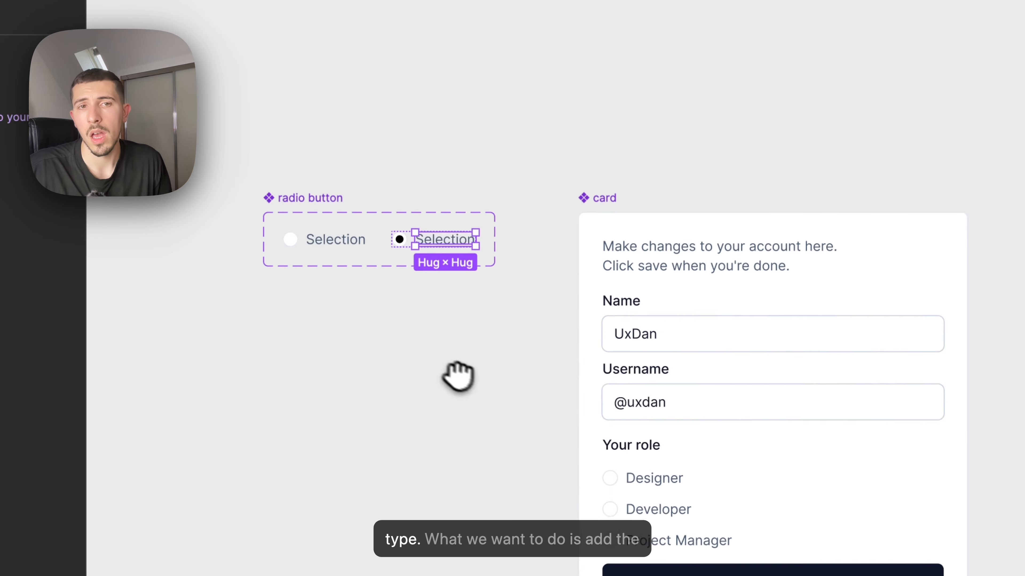
left_click_drag(476, 386, 483, 352)
Examine the Designer, Developer and Project Manager radio buttons inside the card
left_click(649, 447)
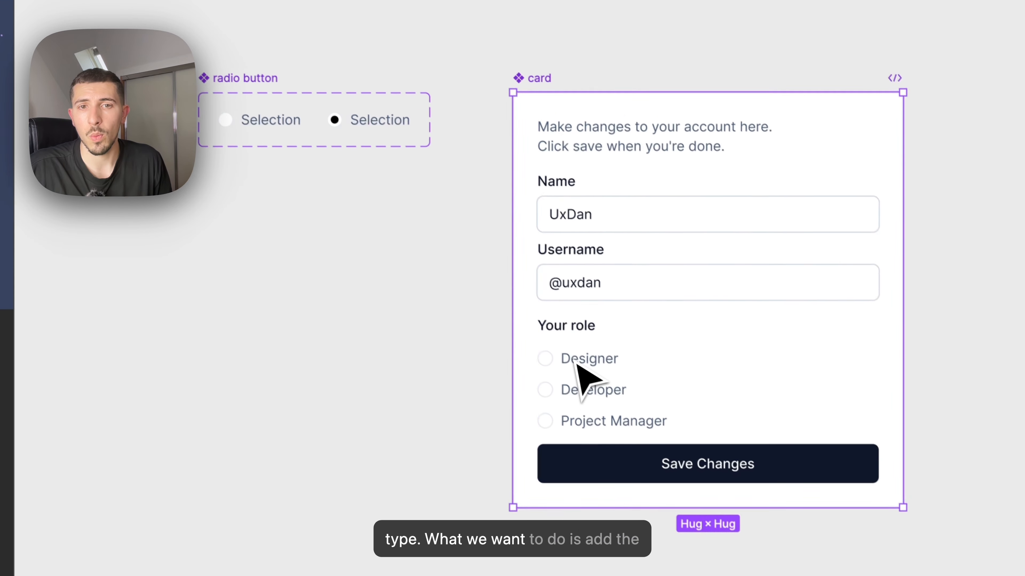
double_click(651, 447)
double_click(651, 447)
left_click(661, 377)
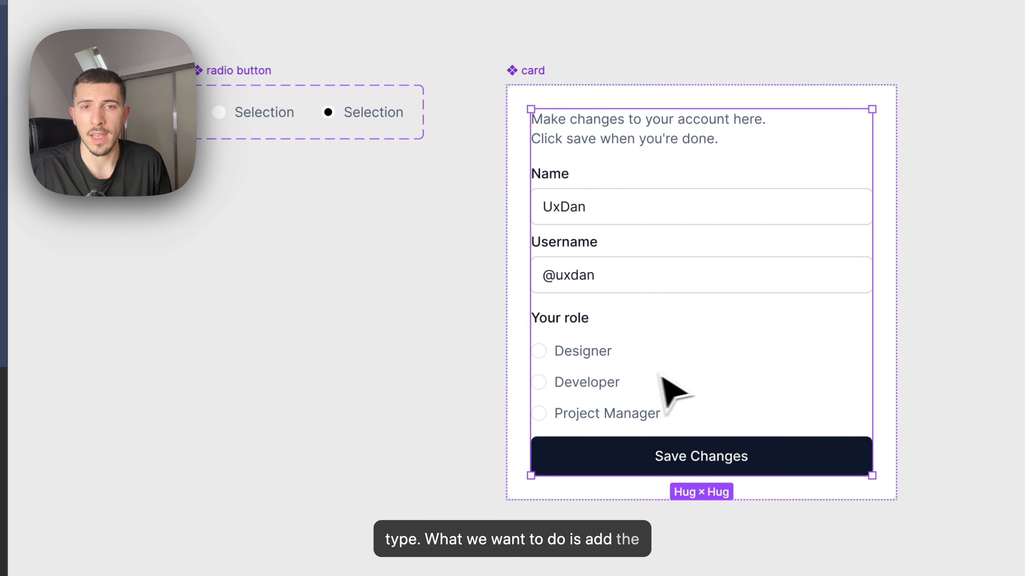
double_click(588, 350)
left_click(661, 369)
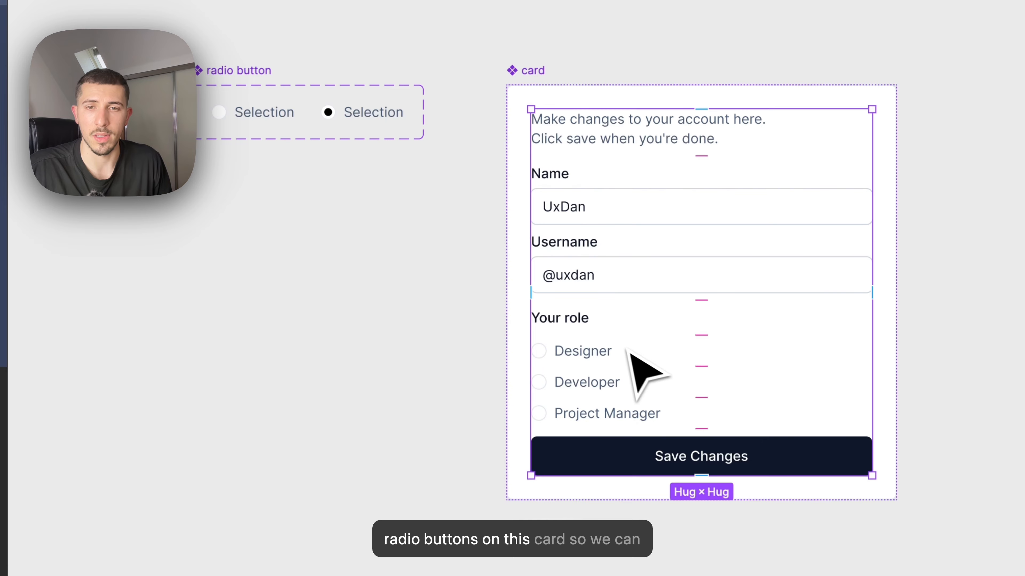
left_click_drag(642, 376, 622, 338)
scroll(542, 333, "up", 5)
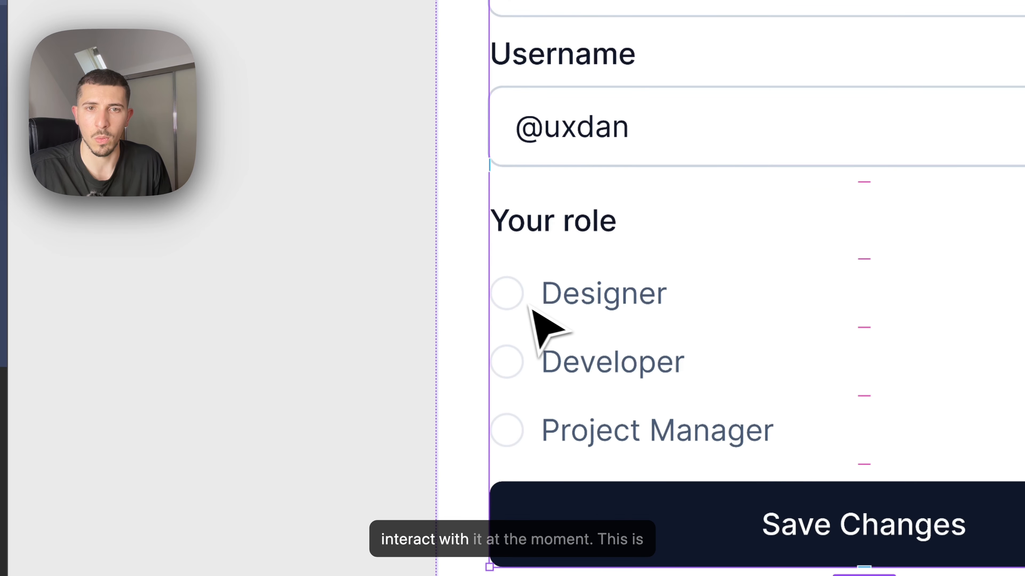
left_click(507, 298)
left_click(553, 355)
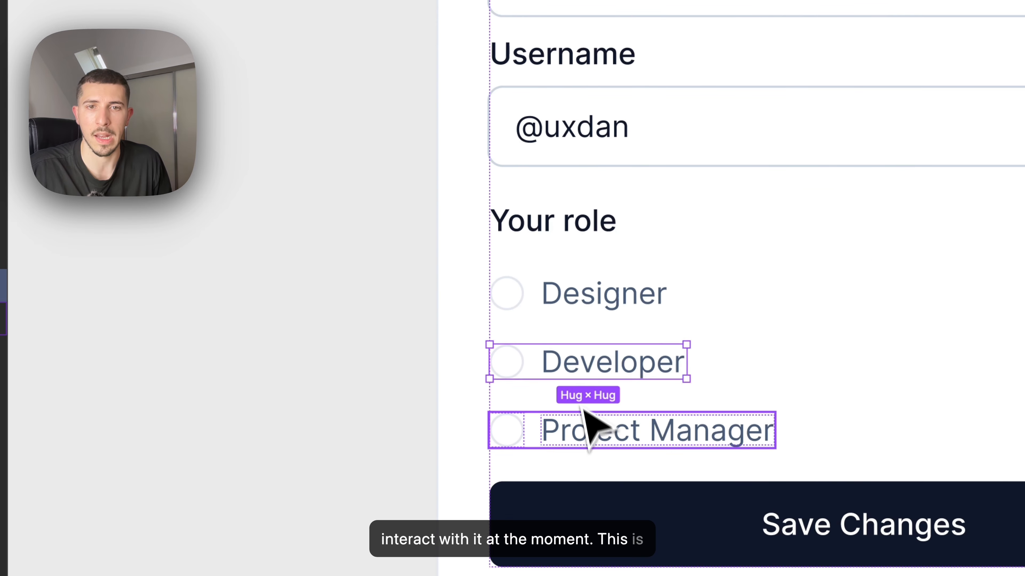
left_click(585, 422)
scroll(589, 444, "down", 5)
left_click_drag(453, 261, 425, 234)
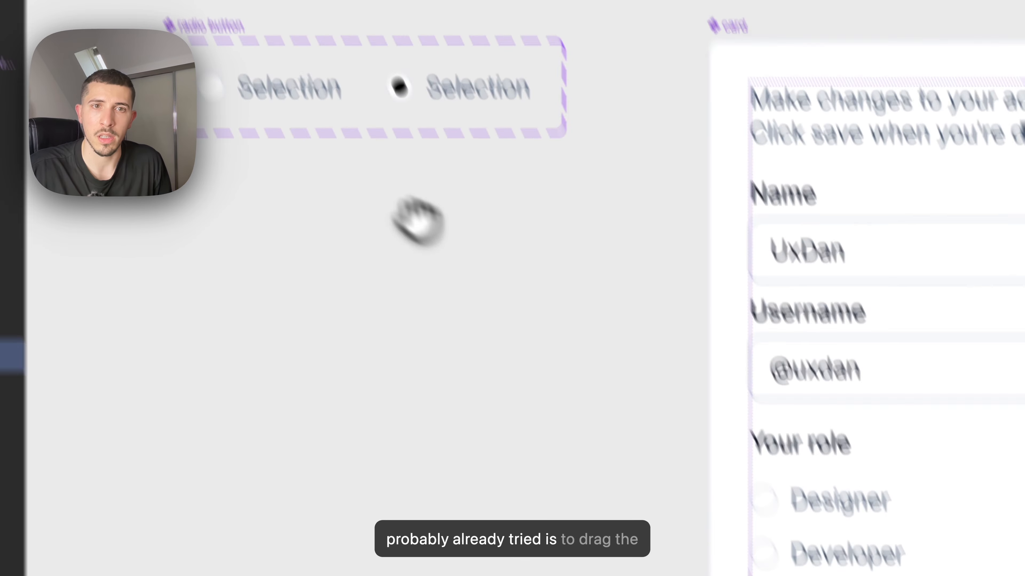
Add an On click interaction from the default radio button variant that instantly changes its state to selected
left_click(172, 54)
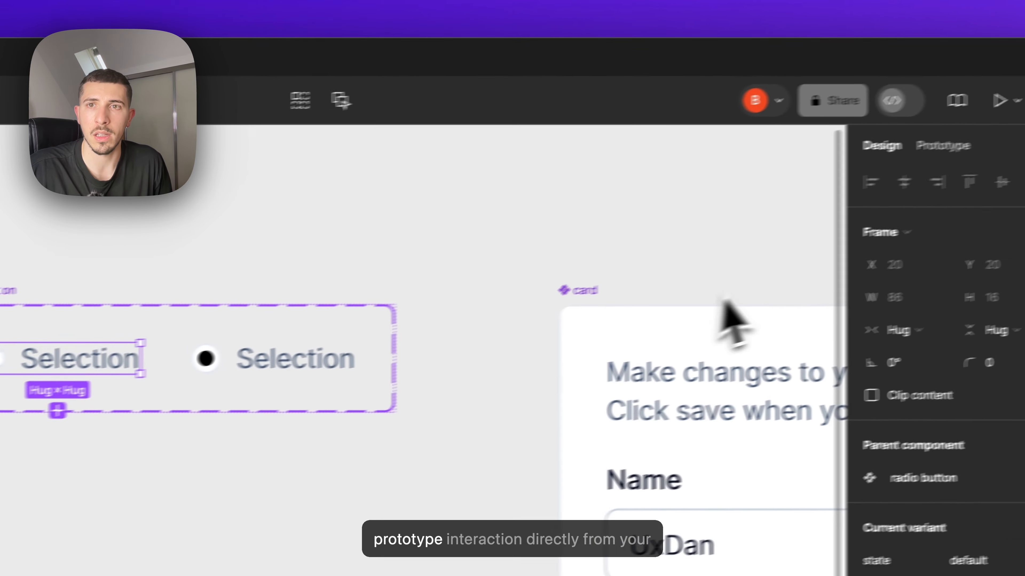
left_click(943, 145)
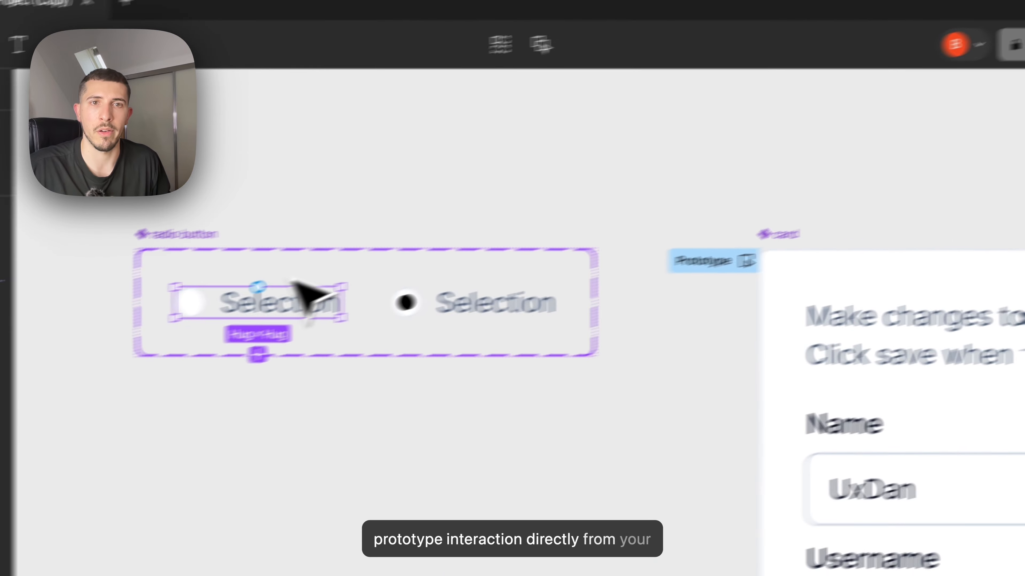
left_click_drag(258, 286, 476, 322)
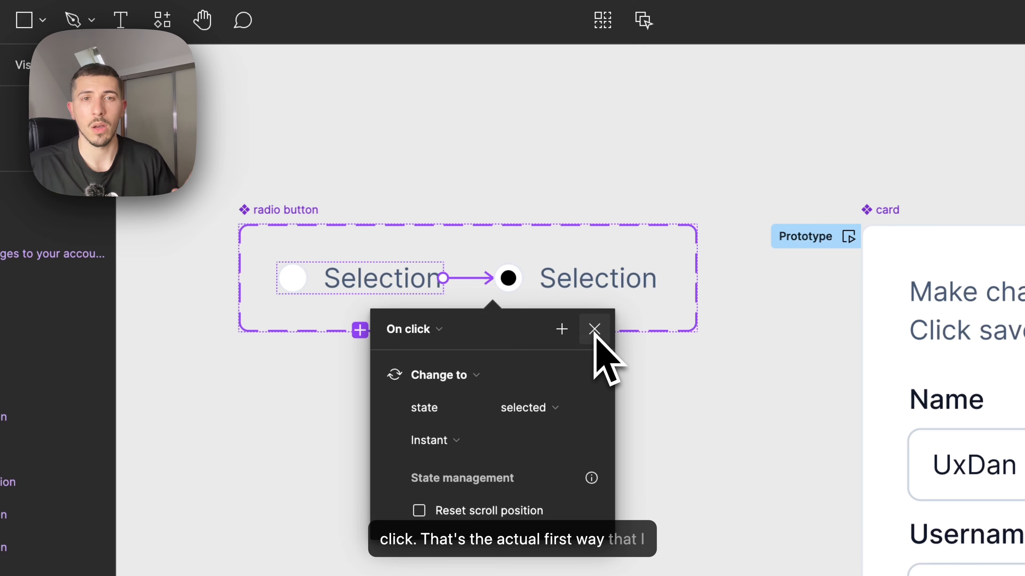
left_click(594, 330)
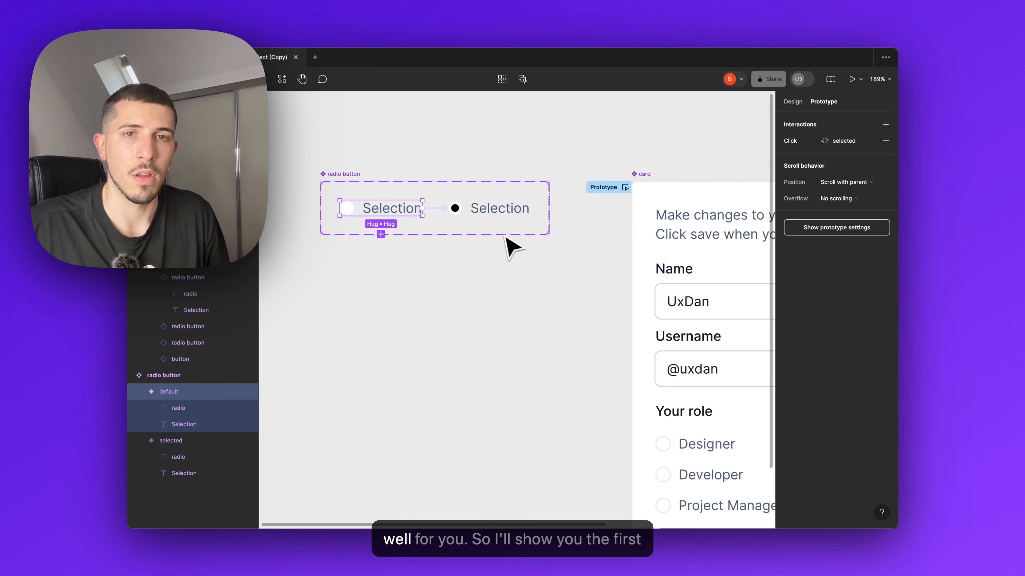
left_click(552, 270)
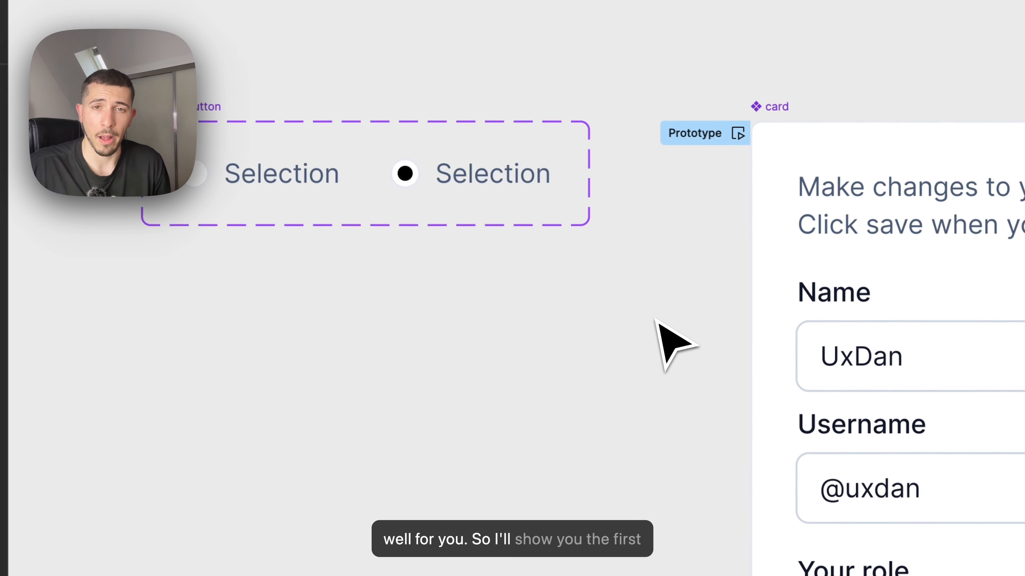
scroll(583, 281, "down", 1)
scroll(656, 319, "down", 5)
left_click_drag(656, 320, 424, 254)
scroll(551, 265, "up", 2)
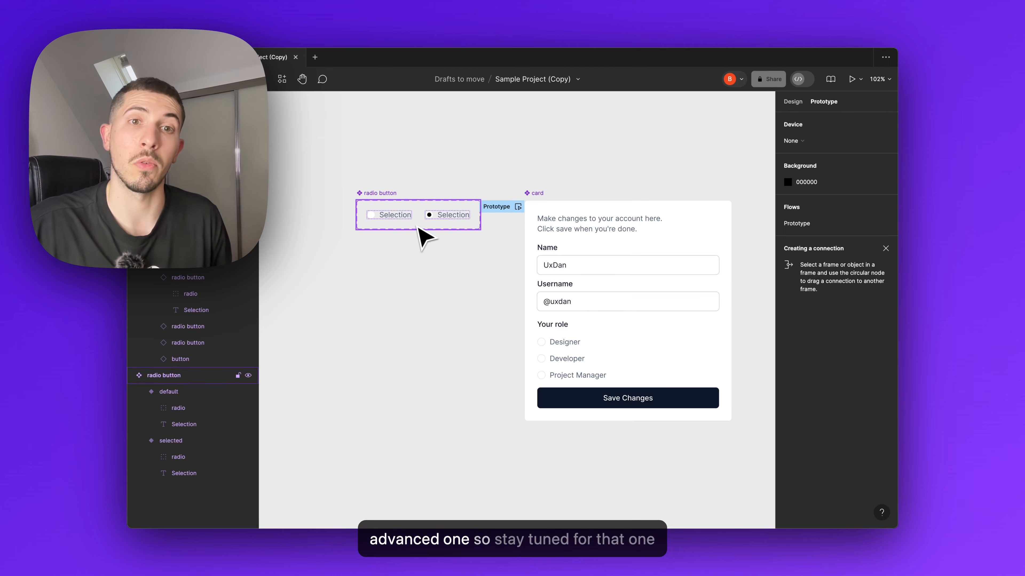
scroll(398, 222, "up", 5)
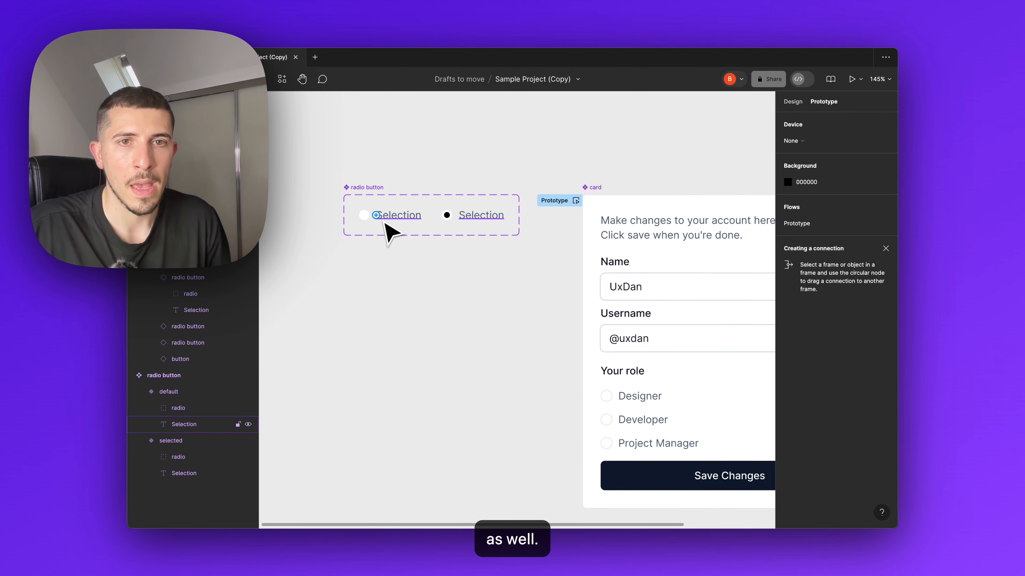
Place an instance of the default radio button variant on the empty canvas outside the component set
left_click(383, 275)
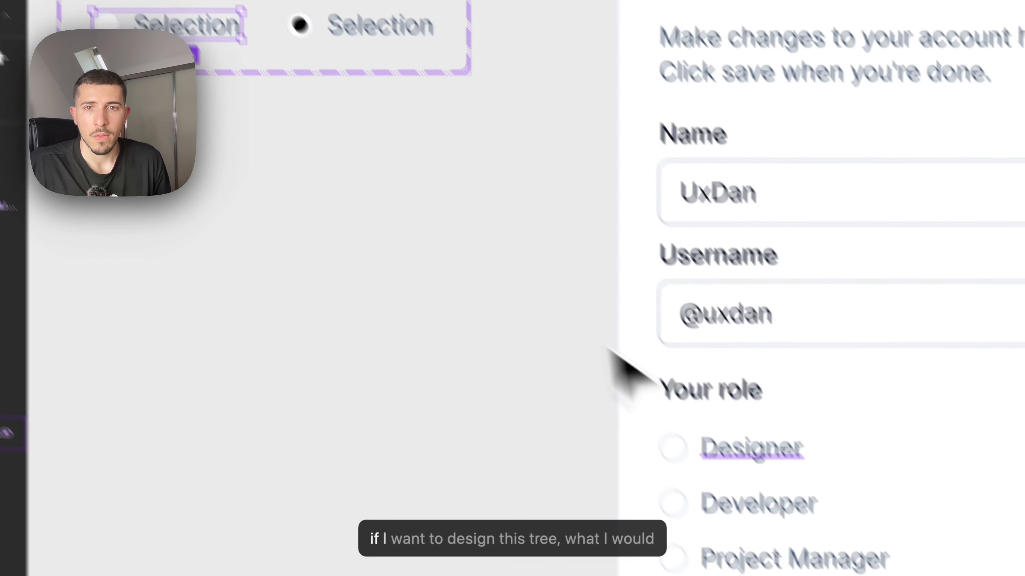
left_click(751, 464)
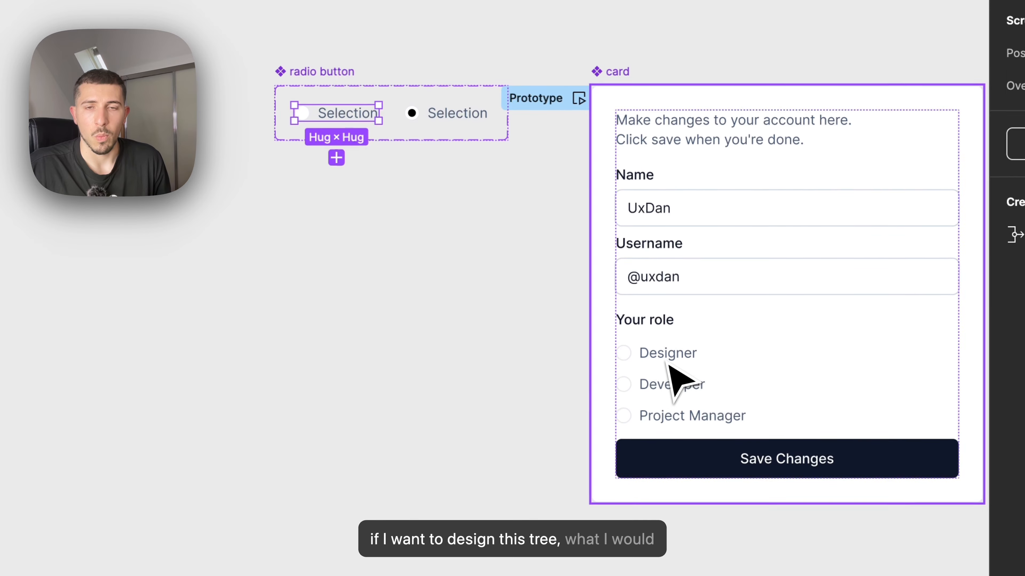
left_click(341, 117)
left_click_drag(364, 114, 171, 252)
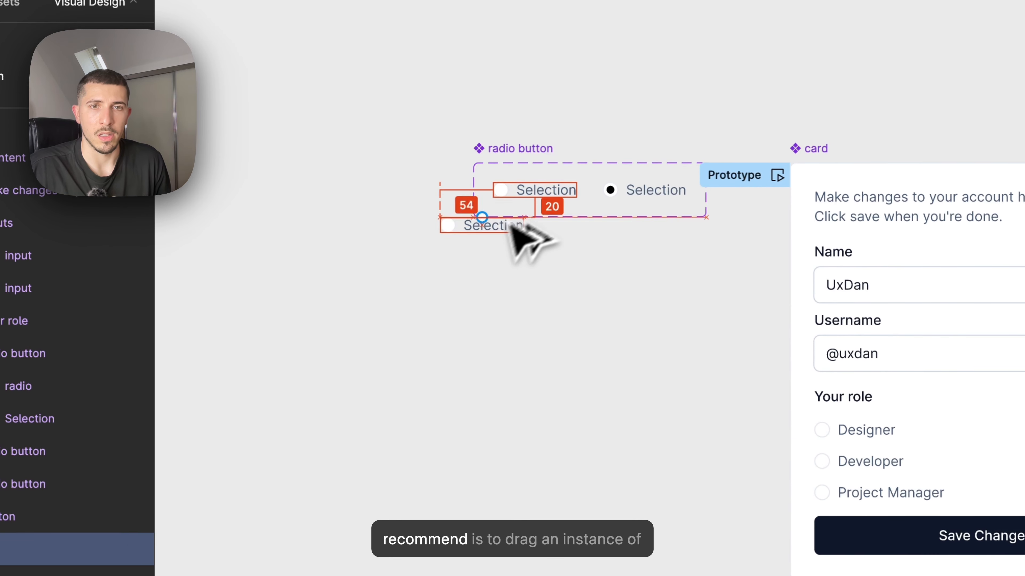
left_click_drag(366, 328, 367, 328)
left_click_drag(420, 372, 627, 359)
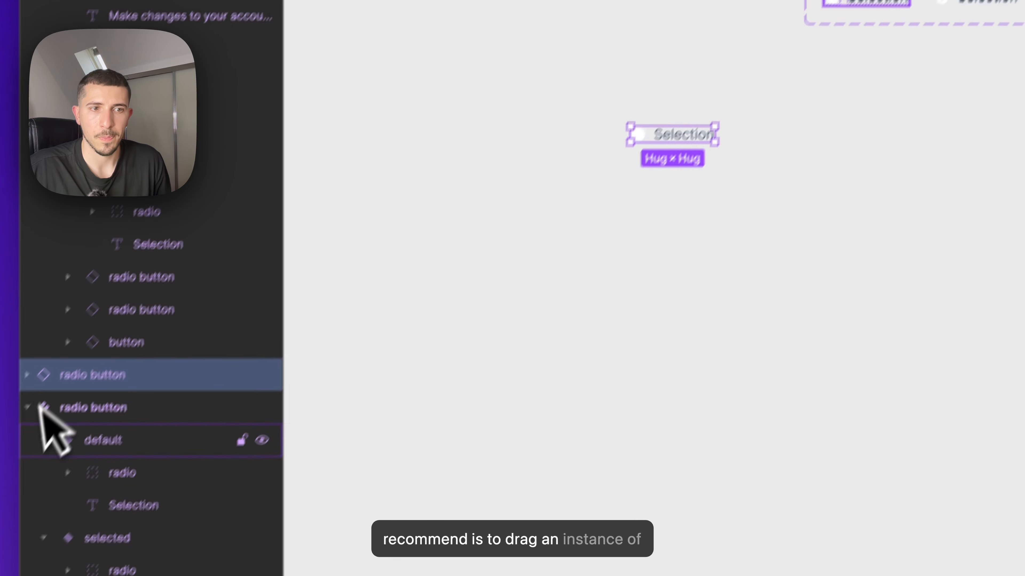
left_click(54, 373)
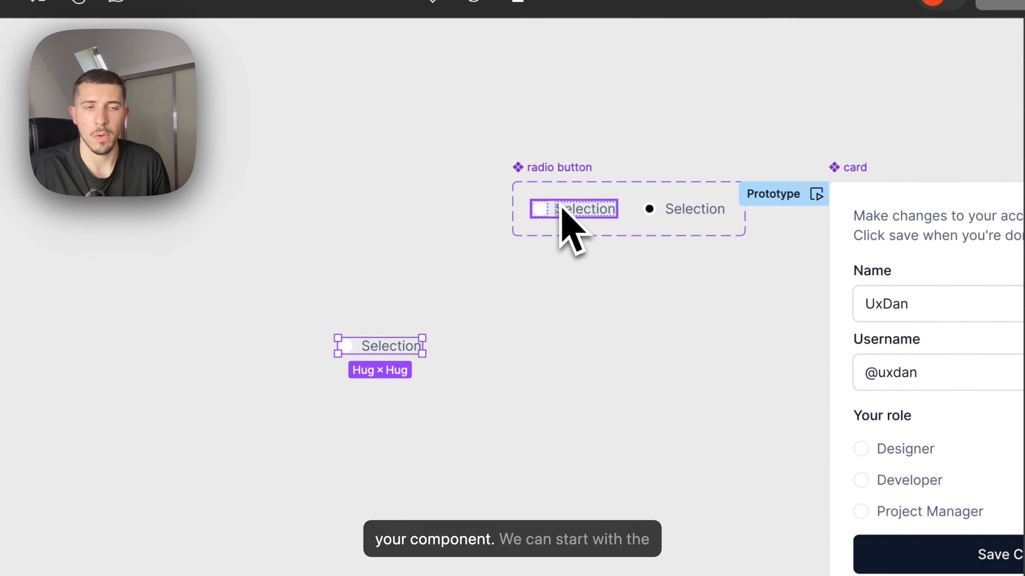
Switch the standalone radio button instance to the selected state and back to default
scroll(381, 337, "up", 2)
left_click(790, 153)
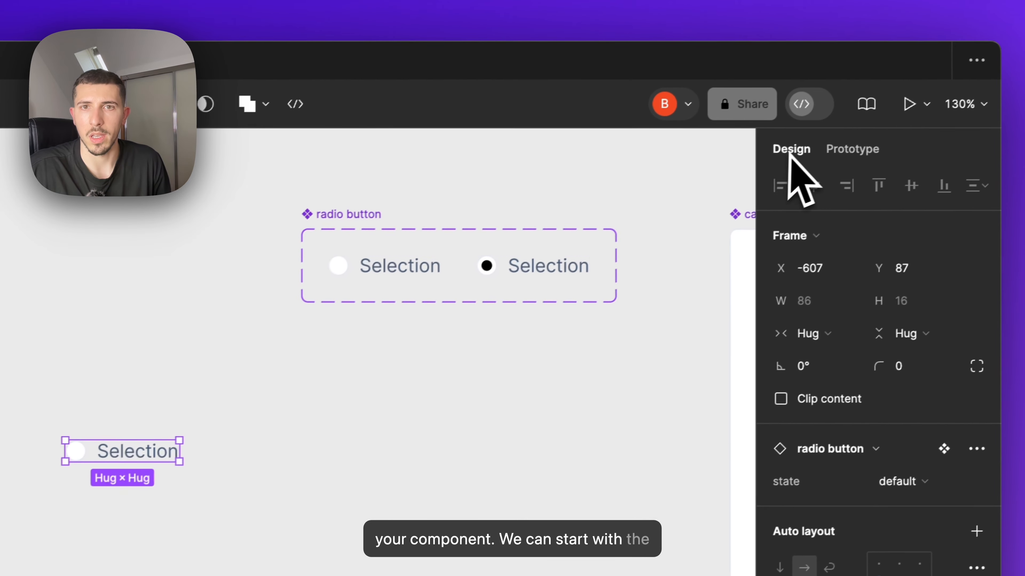
left_click(404, 277)
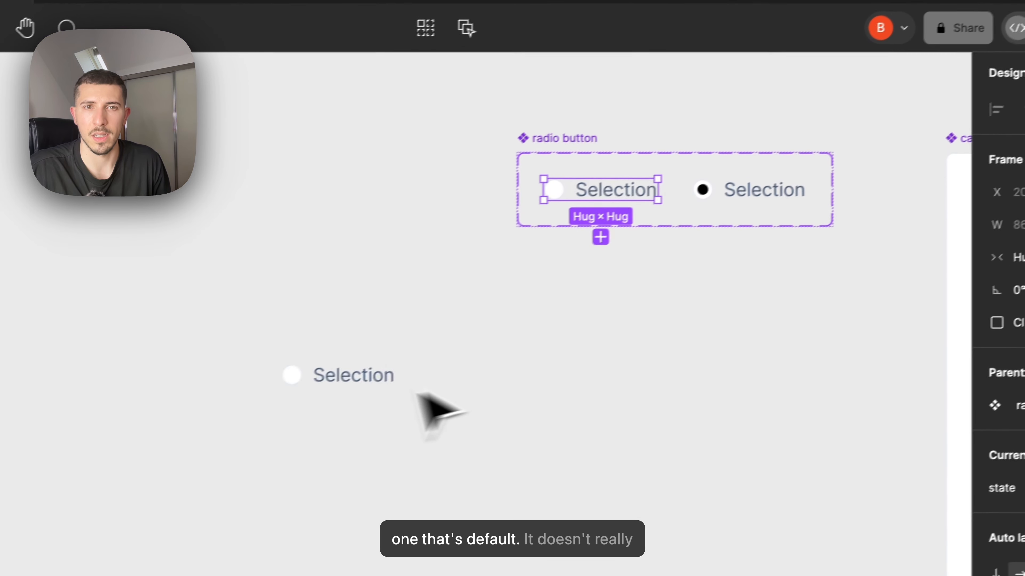
left_click(339, 377)
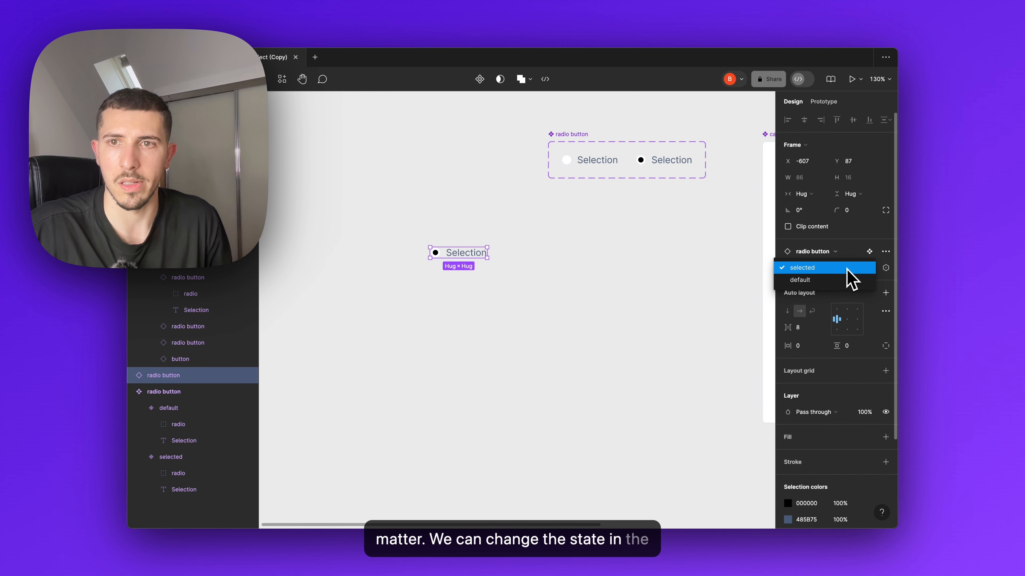
left_click(834, 280)
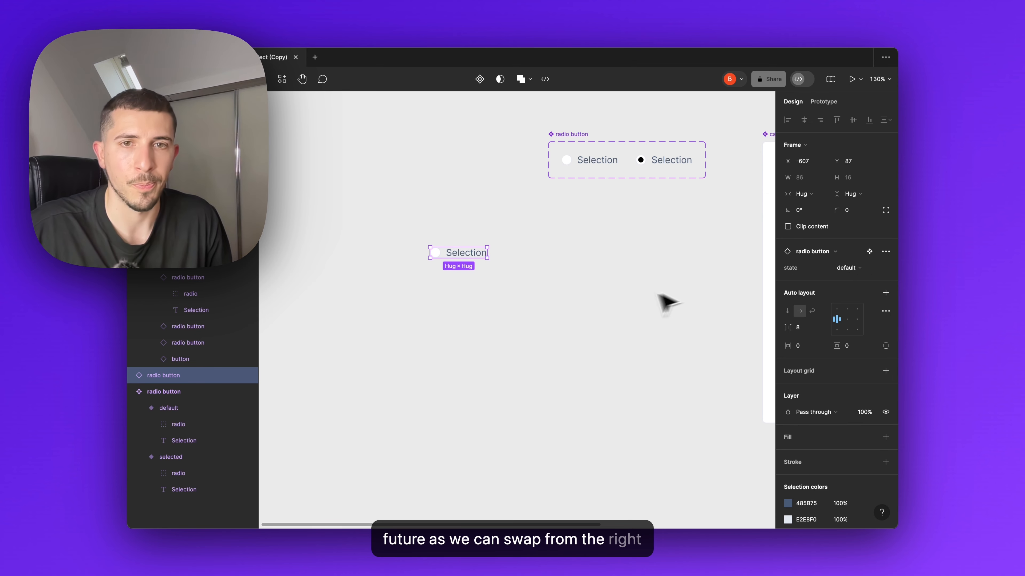
Duplicate the radio button instance twice into a vertical stack of three spaced 12 px apart, and select all three
left_click(606, 294)
left_click(466, 256)
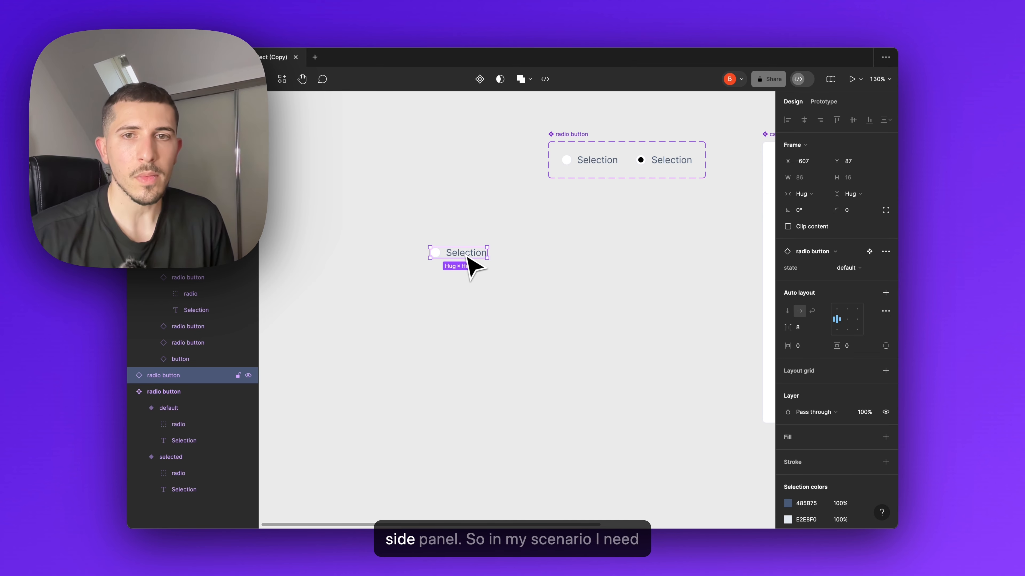
scroll(521, 282, "right", 7)
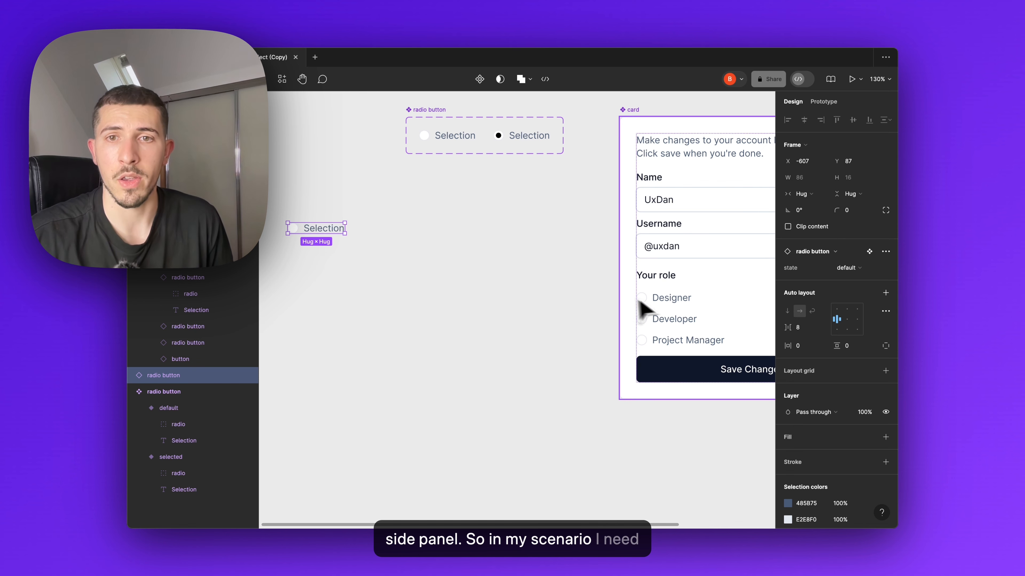
left_click_drag(432, 305, 623, 305)
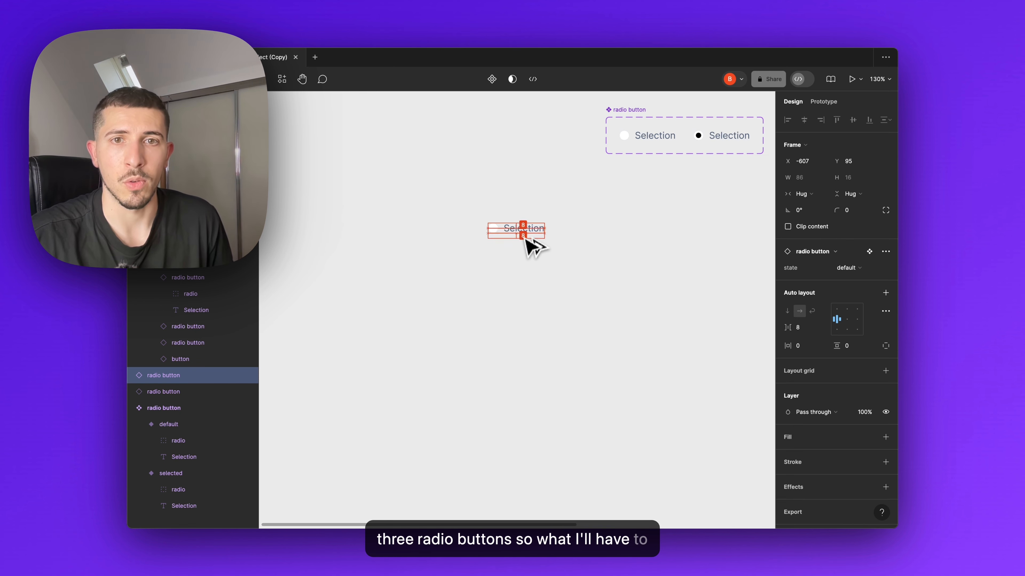
left_click_drag(525, 238, 527, 269)
left_click_drag(581, 317, 482, 214)
left_click_drag(705, 293, 501, 292)
scroll(497, 292, "down", 1)
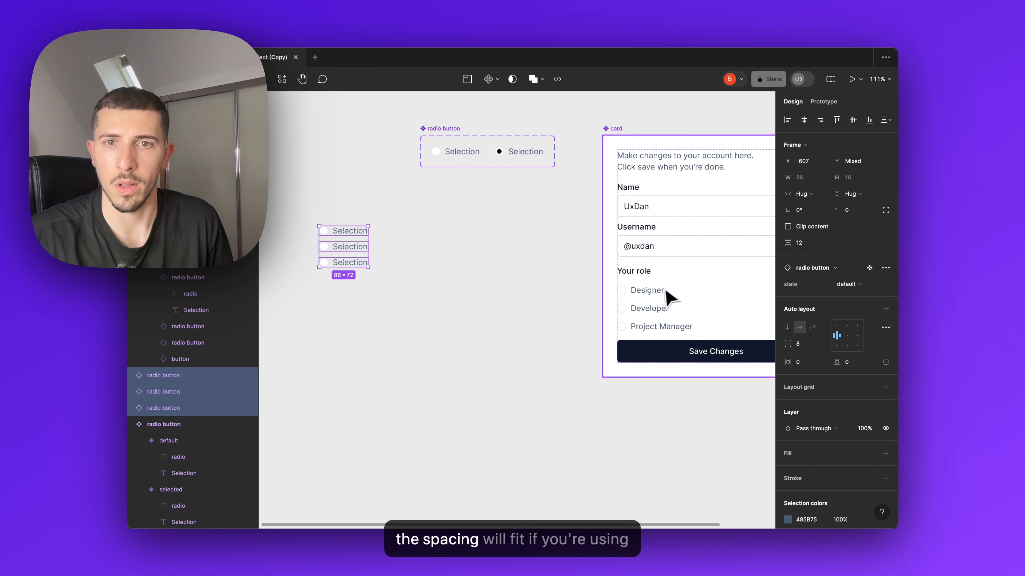
Check the row spacing used on the card and set the vertical spacing between the three standalone radio buttons to 16 px
left_click(670, 299)
scroll(613, 294, "right", 1)
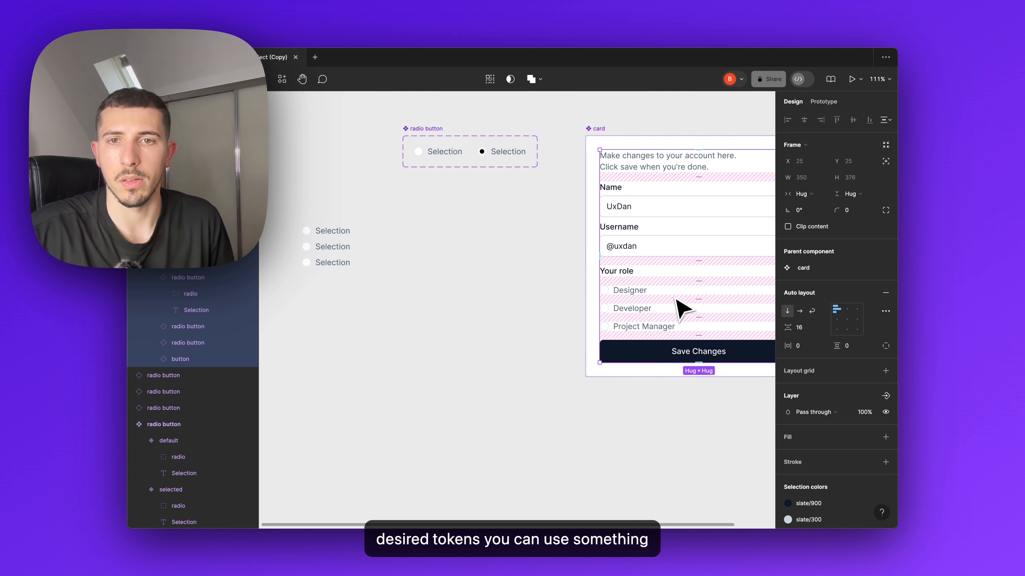
scroll(597, 302, "left", 1)
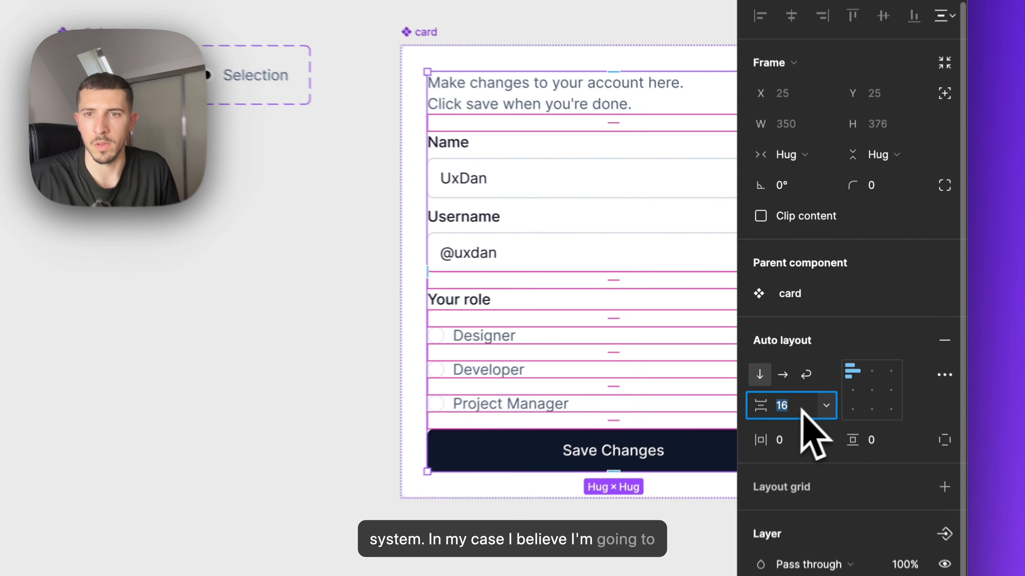
left_click(802, 328)
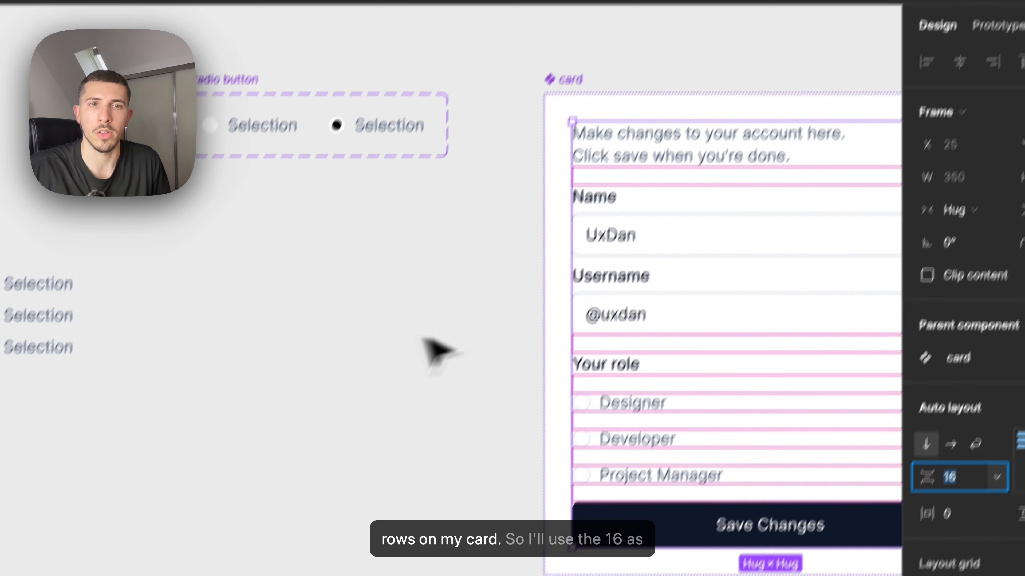
scroll(422, 337, "left", 3)
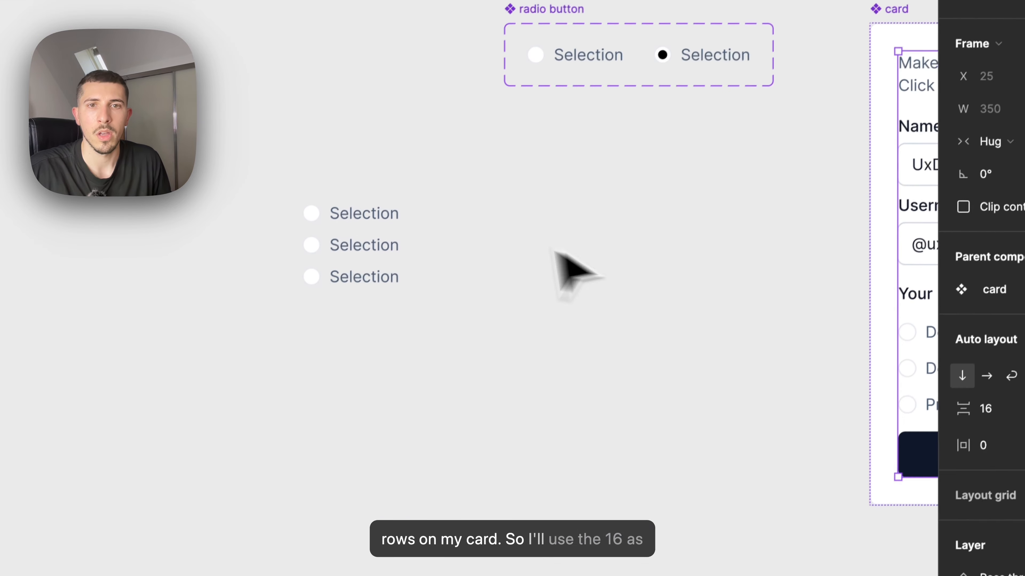
left_click_drag(439, 434, 226, 243)
left_click(804, 243)
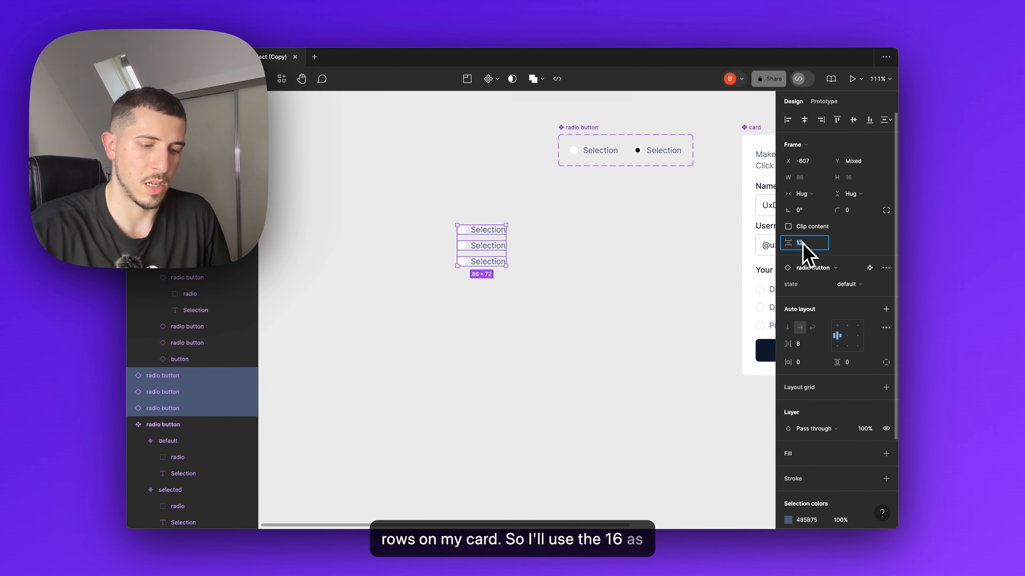
type("16")
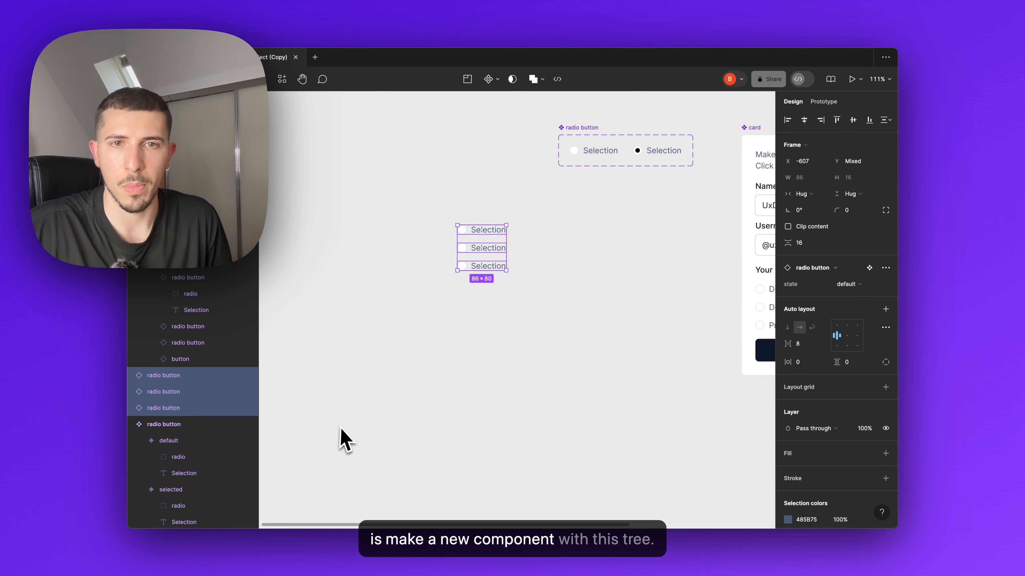
Wrap the three radio buttons in an auto layout frame and name it radio-selection
left_click_drag(525, 309, 435, 207)
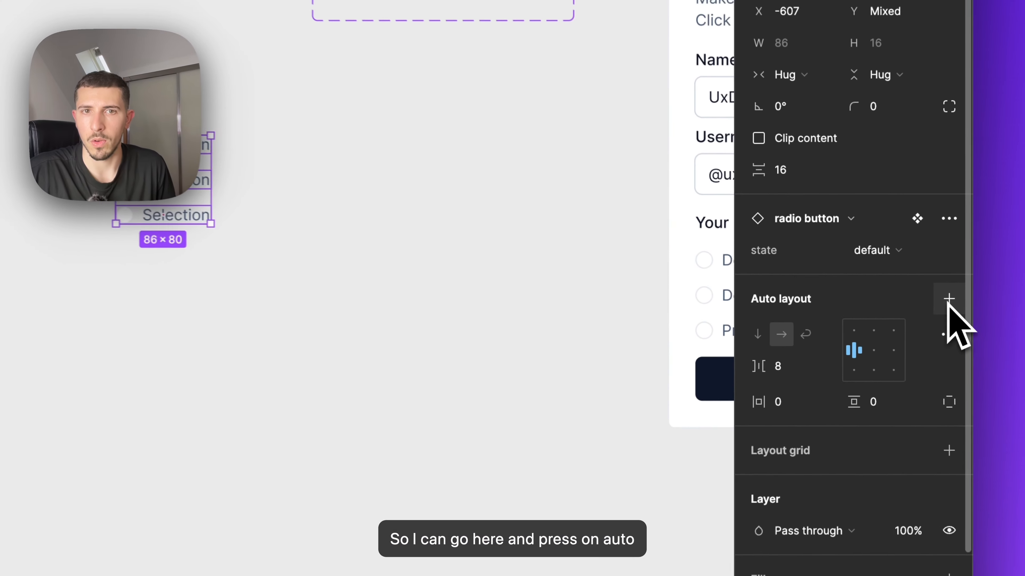
left_click(885, 310)
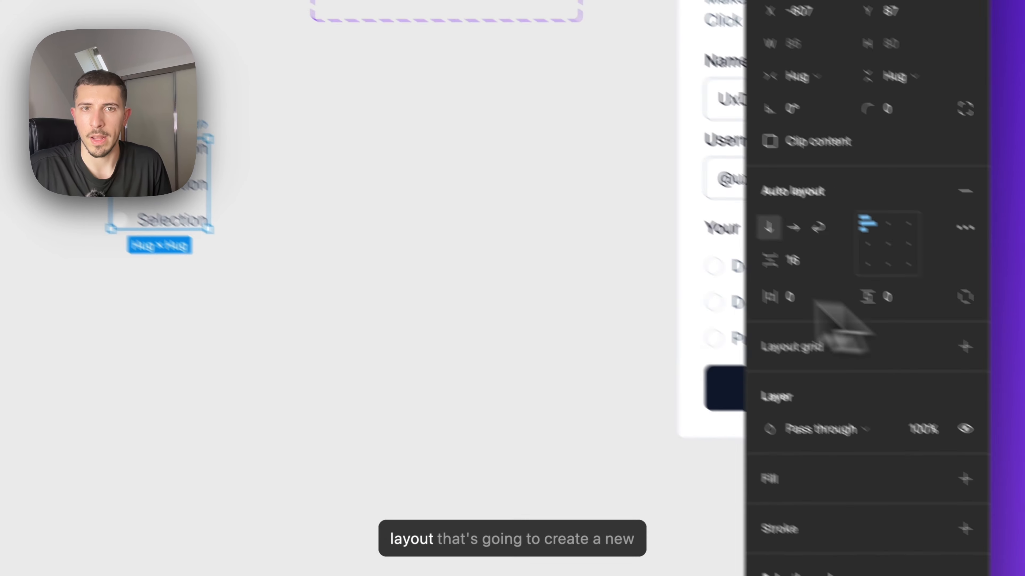
double_click(274, 210)
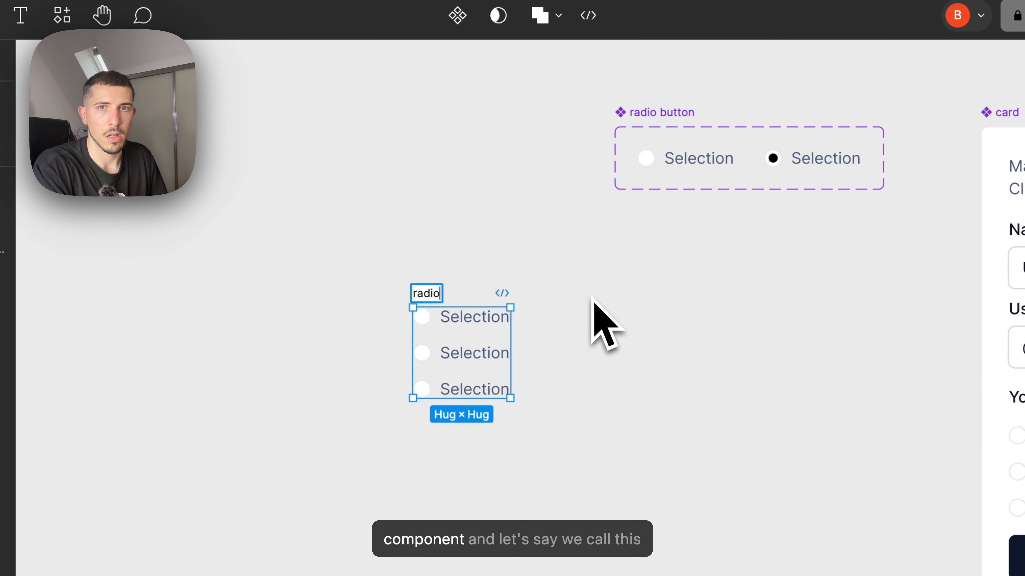
type("radio")
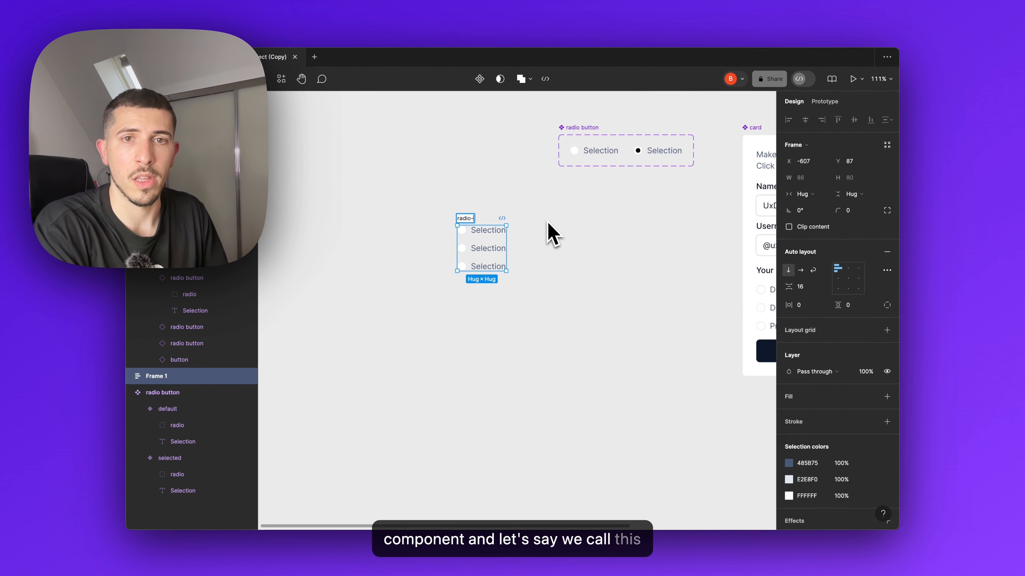
type("-s")
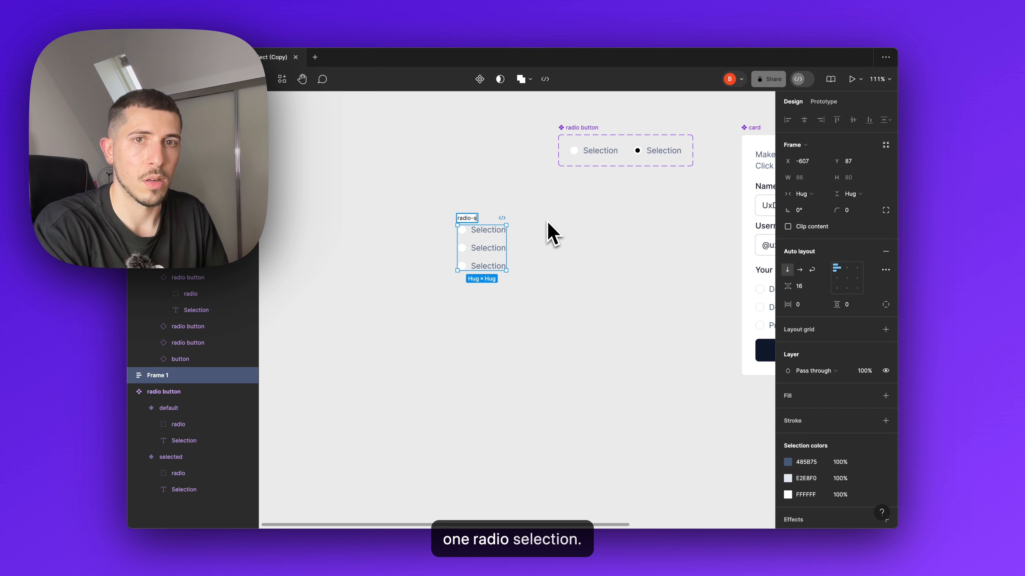
key("BackSpace")
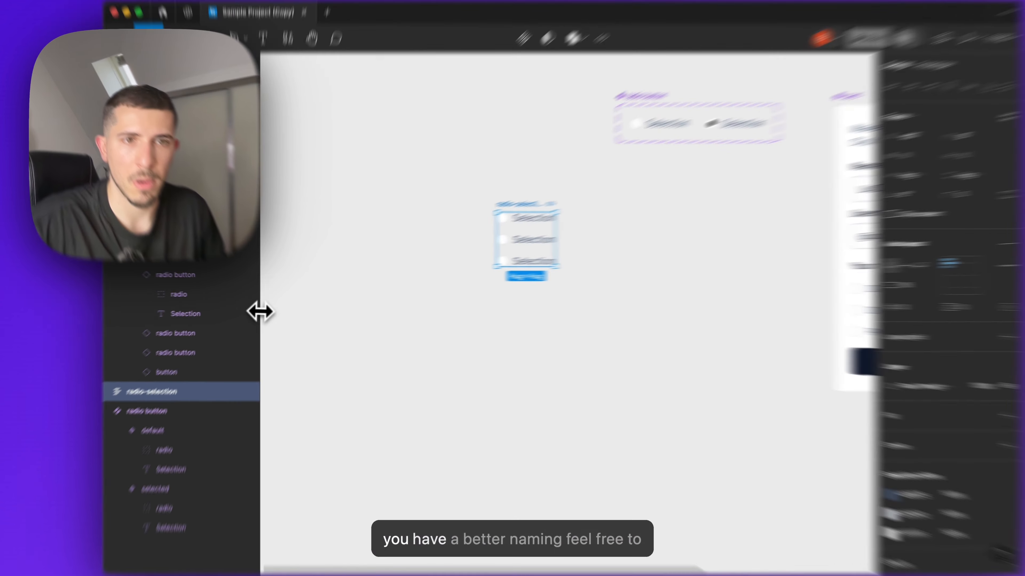
left_click_drag(259, 308, 279, 307)
left_click(523, 260)
scroll(494, 231, "up", 3)
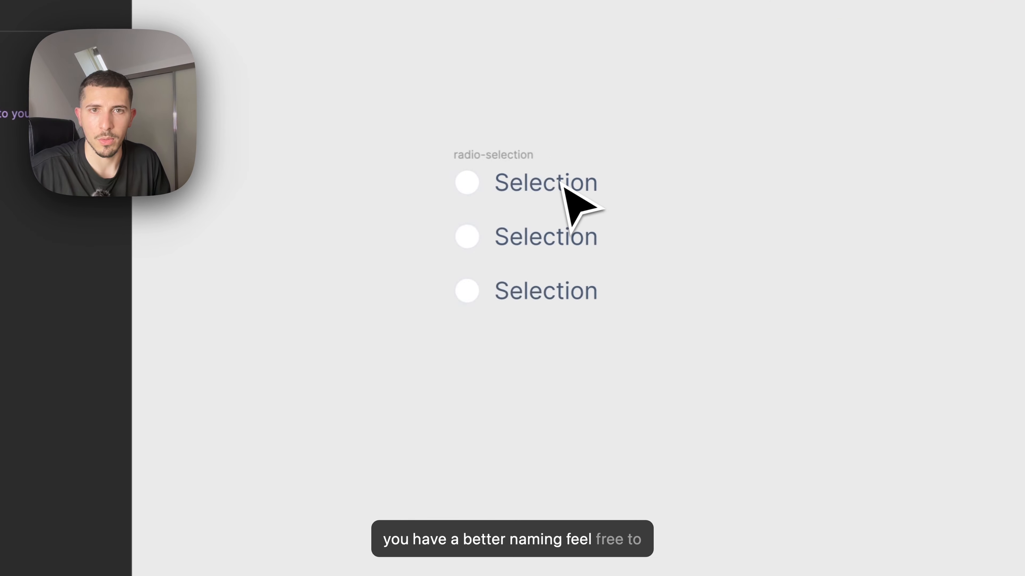
scroll(563, 184, "down", 3)
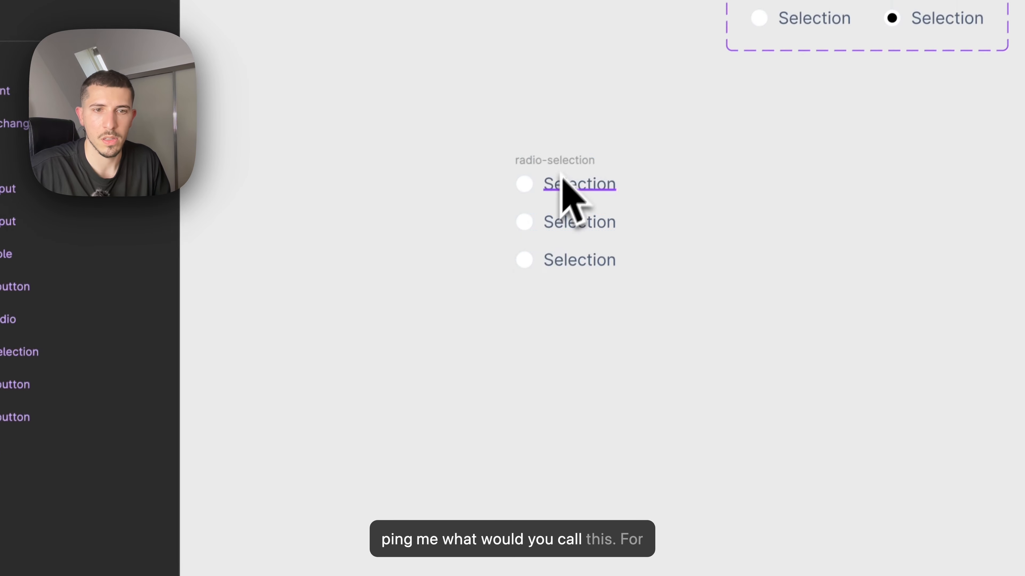
left_click(544, 161)
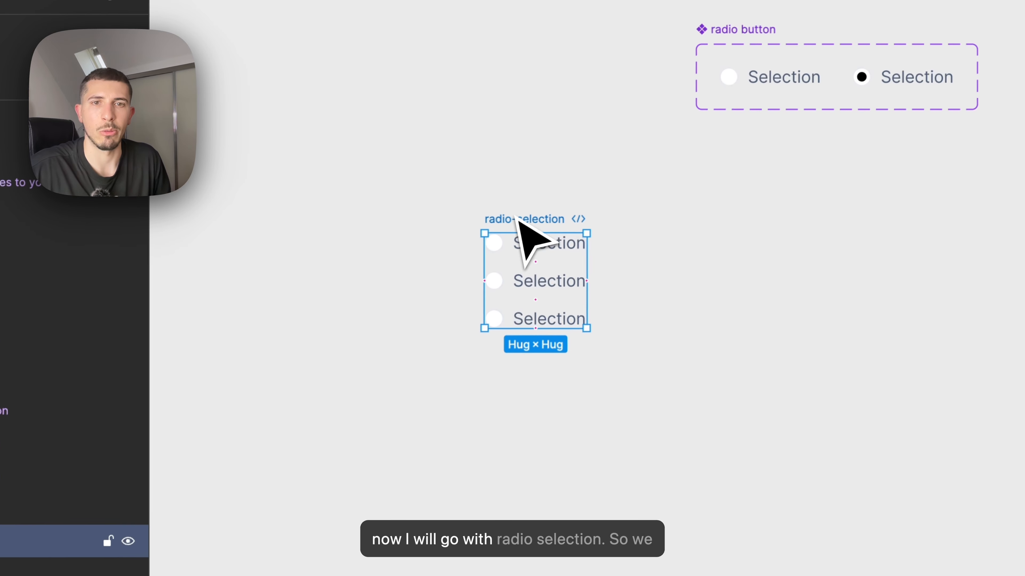
Set the width of all three radio buttons inside the radio-selection frame to Fill container
left_click(559, 256)
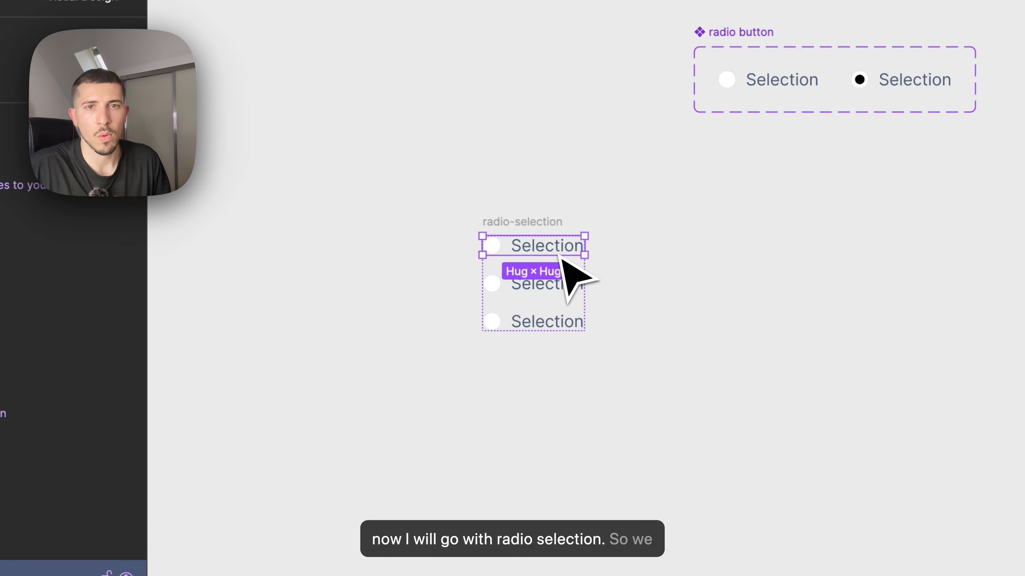
left_click(554, 289, "shift")
left_click(544, 322, "shift")
left_click(620, 319)
left_click(546, 223)
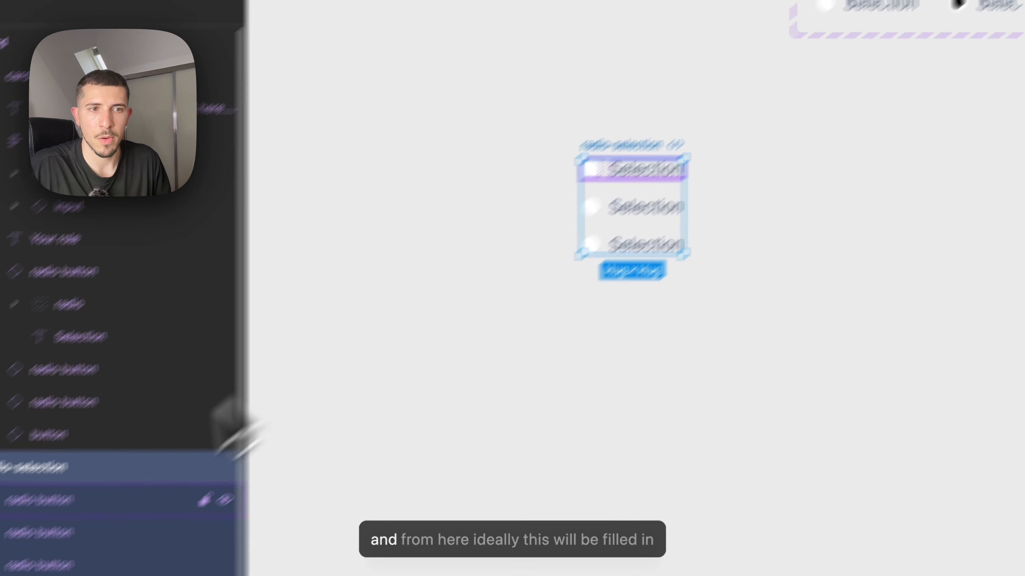
left_click(205, 282)
left_click(202, 335, "shift")
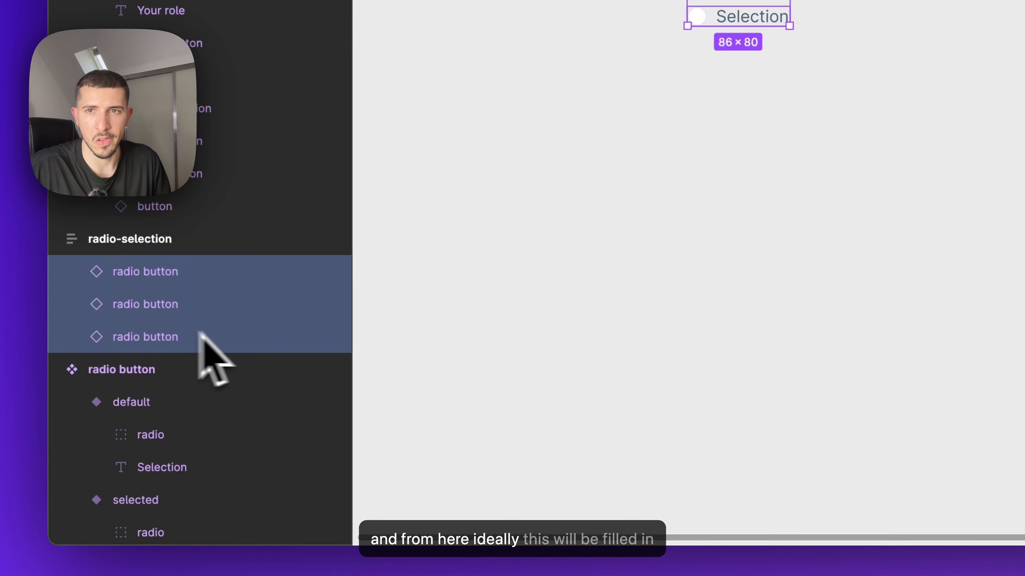
left_click(812, 216)
left_click(807, 220)
left_click(805, 220)
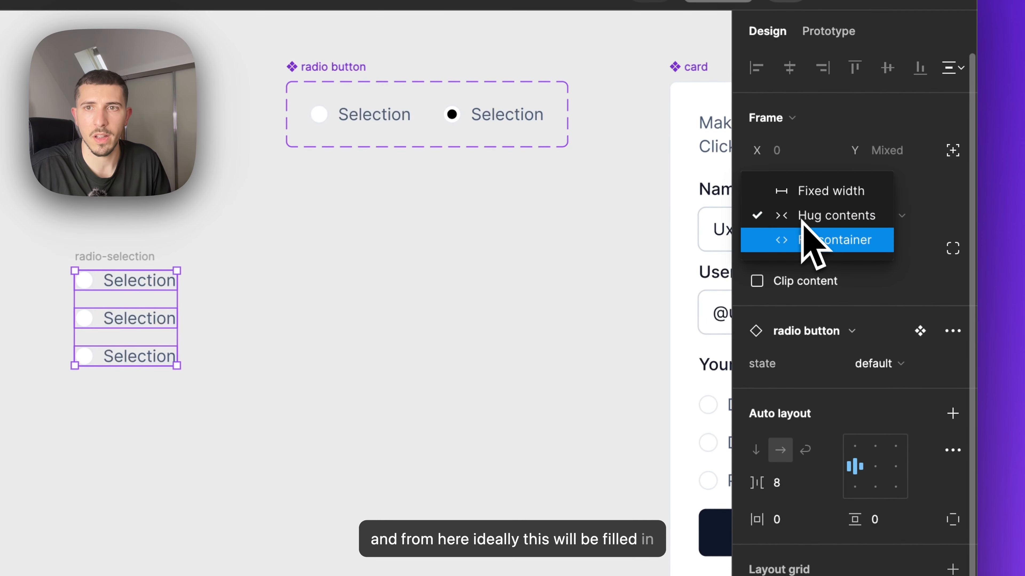
left_click(817, 238)
key("Escape")
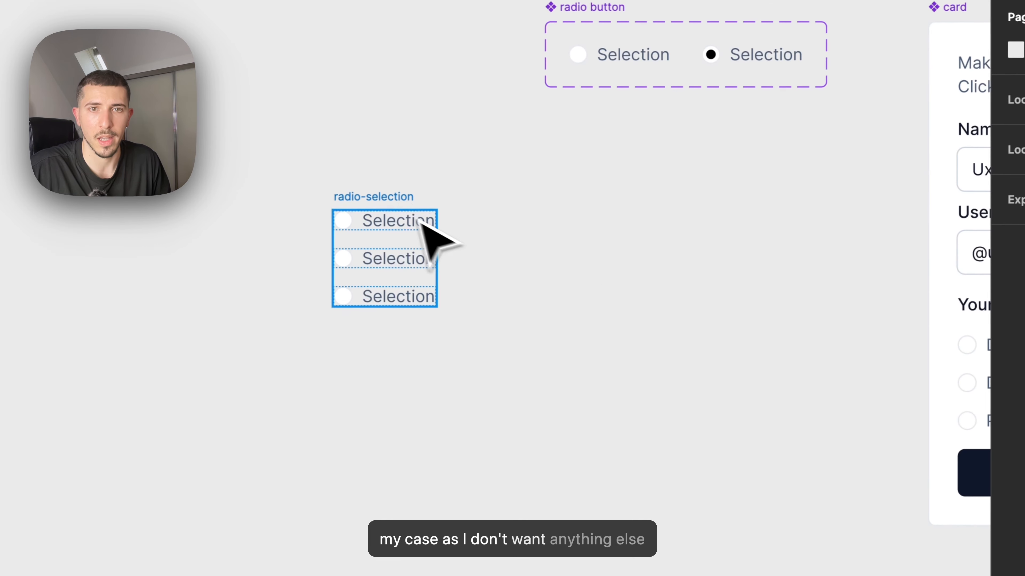
Widen the radio-selection frame to 225 px
left_click_drag(584, 252, 603, 253)
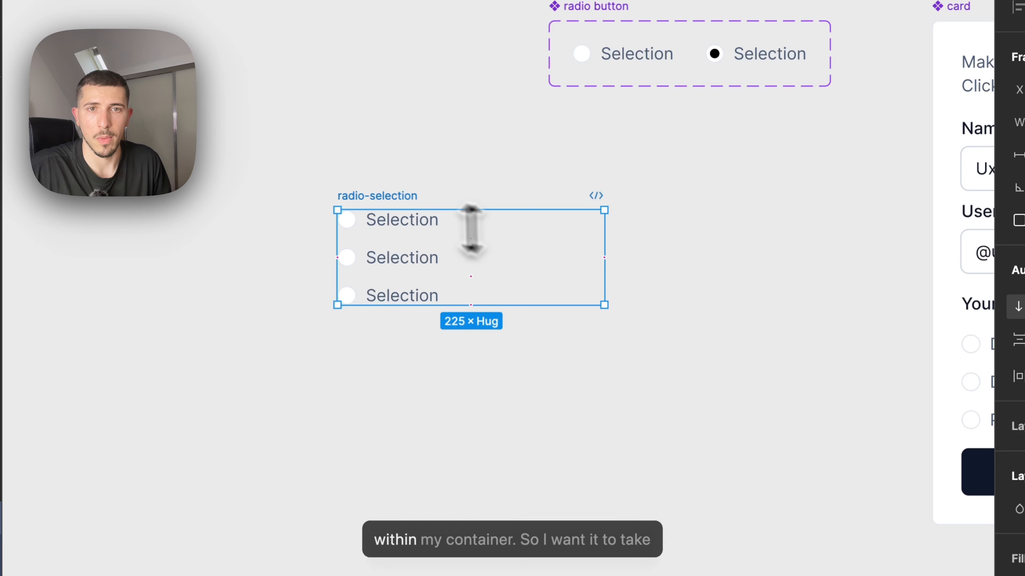
left_click(414, 226)
mouse_move(531, 266)
left_mouse_down()
mouse_move(526, 304)
mouse_move(538, 271)
left_mouse_up()
left_click(701, 239)
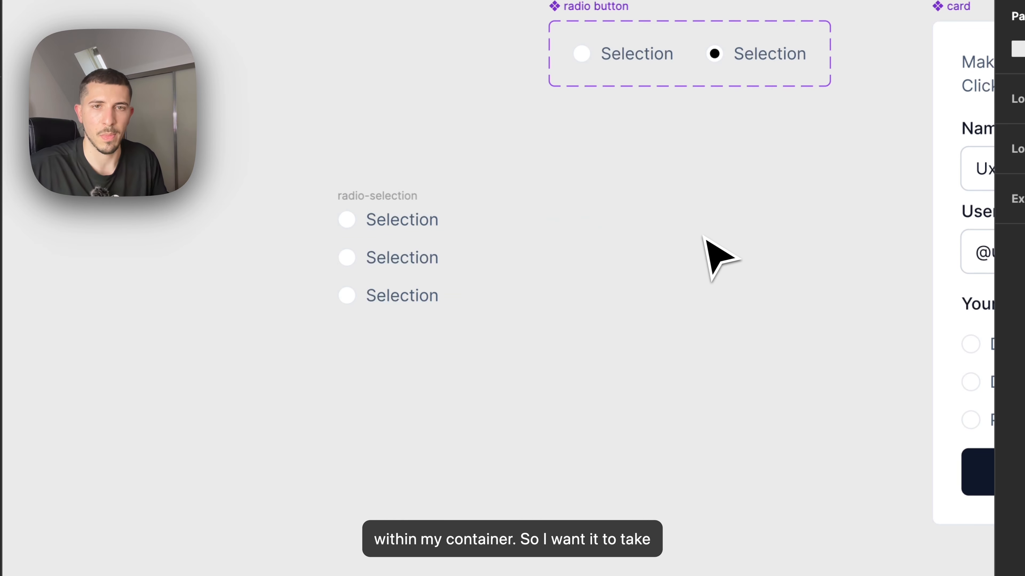
Examine the width of the role radio buttons on the card against the full content width
scroll(654, 249, "right", 10)
left_click_drag(741, 360, 406, 290)
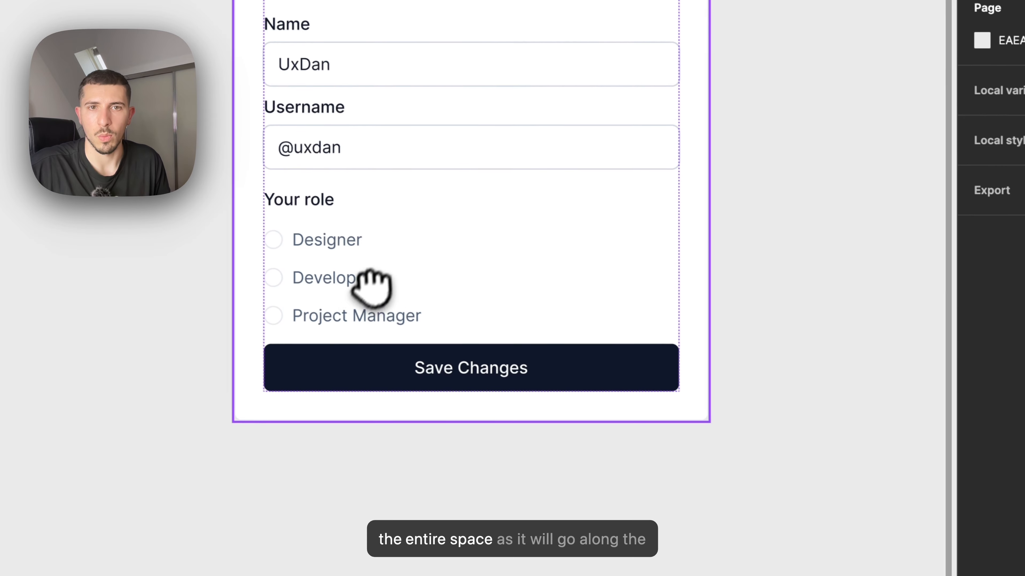
left_click(402, 258)
double_click(399, 255)
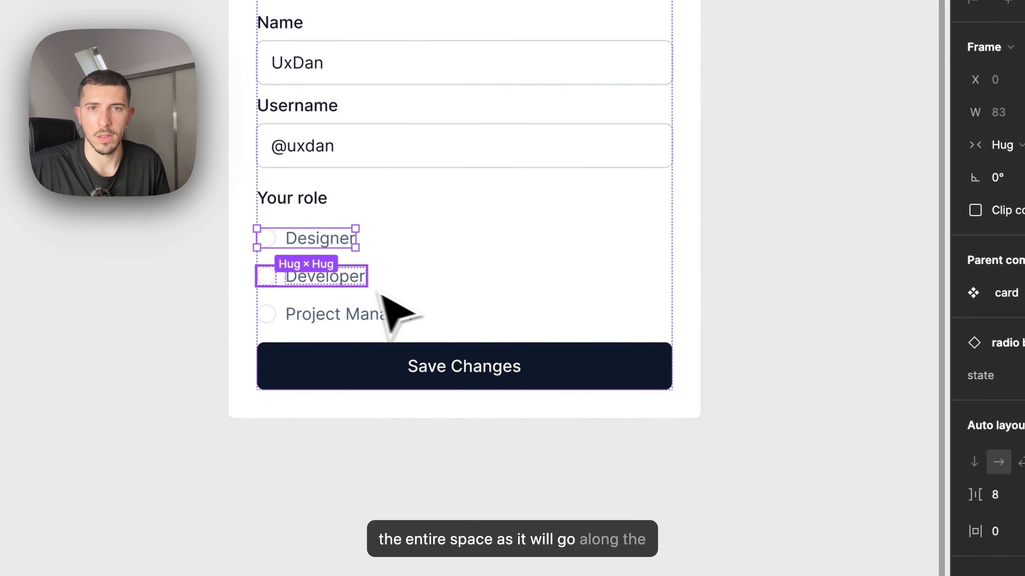
left_click(360, 284)
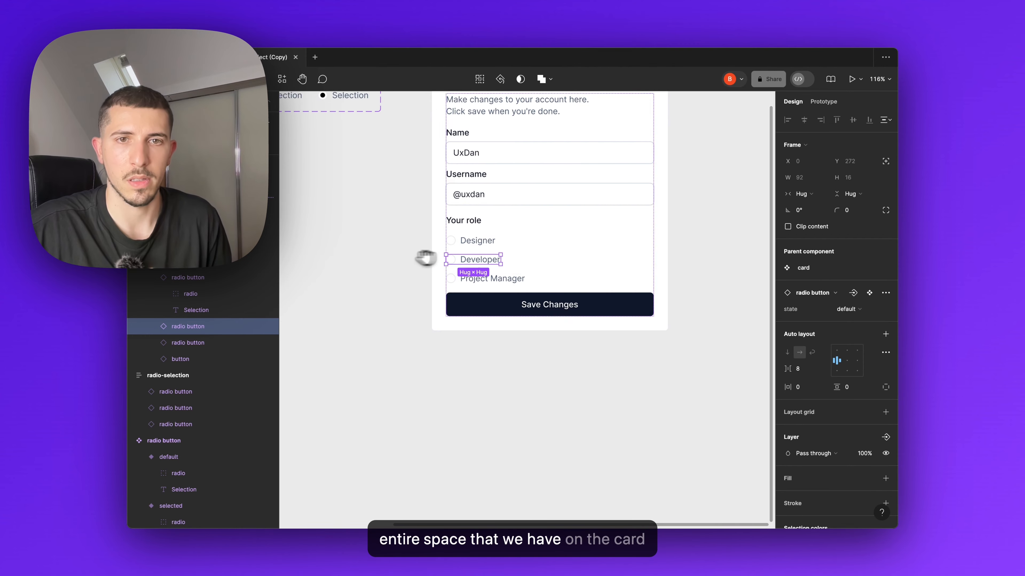
left_click_drag(426, 258, 591, 257)
left_click_drag(354, 219, 494, 245)
scroll(468, 214, "up", 3)
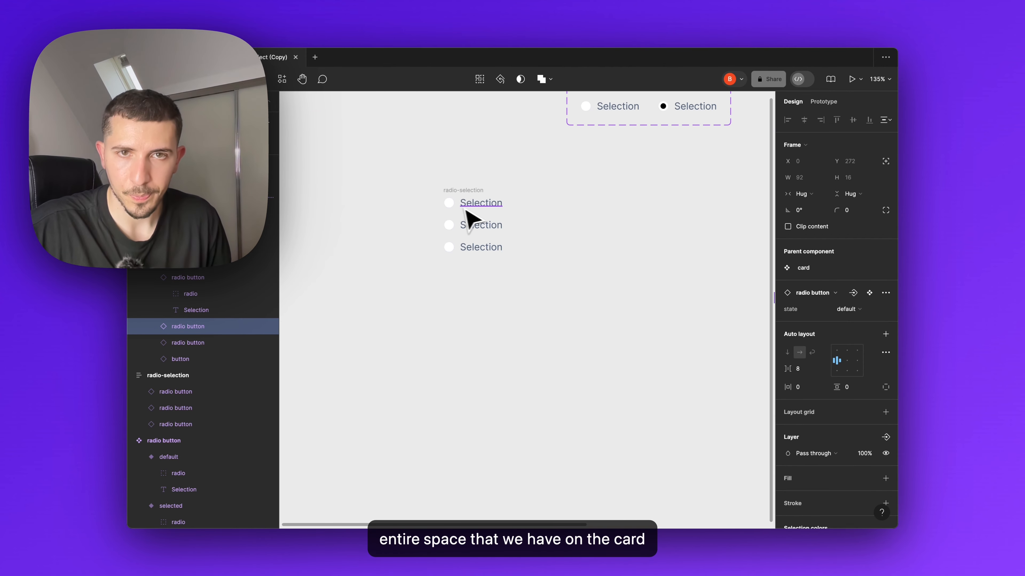
Move the radio-selection frame farther away from the radio button component set, to X -980, Y 126
left_click(475, 204, "super")
left_click(473, 191)
scroll(473, 193, "down", 5)
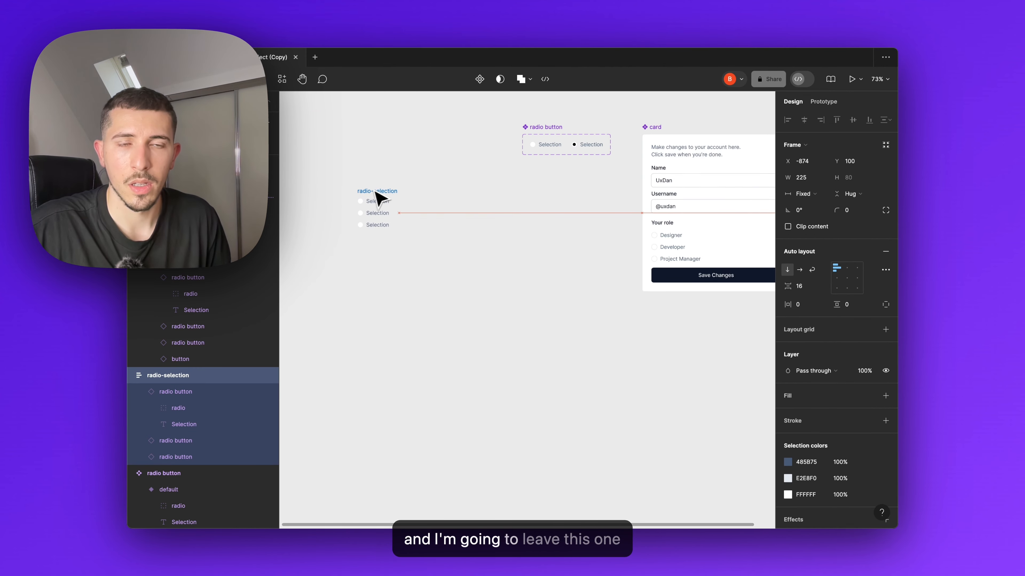
left_click_drag(389, 209, 473, 210)
scroll(414, 205, "up", 3)
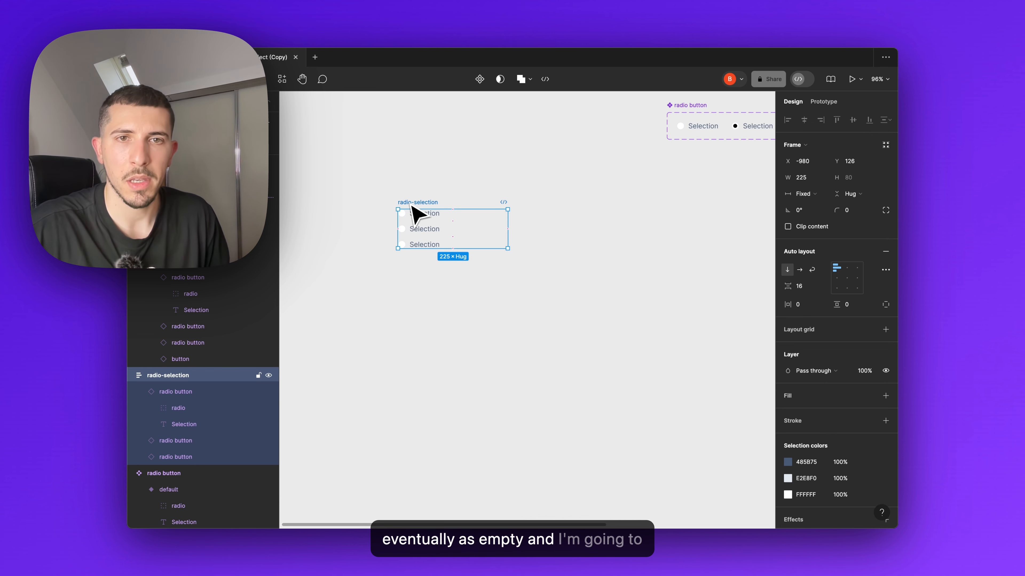
Duplicate the radio-selection frame beside the original and move both frames farther from the component set
left_click_drag(411, 207, 520, 199)
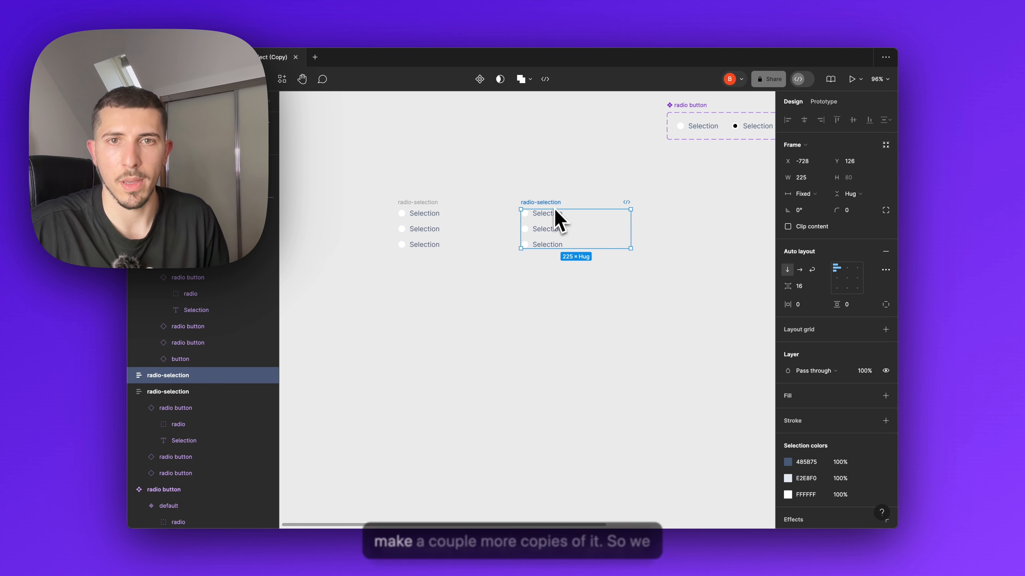
scroll(553, 220, "down", 5)
left_click_drag(622, 269, 488, 236)
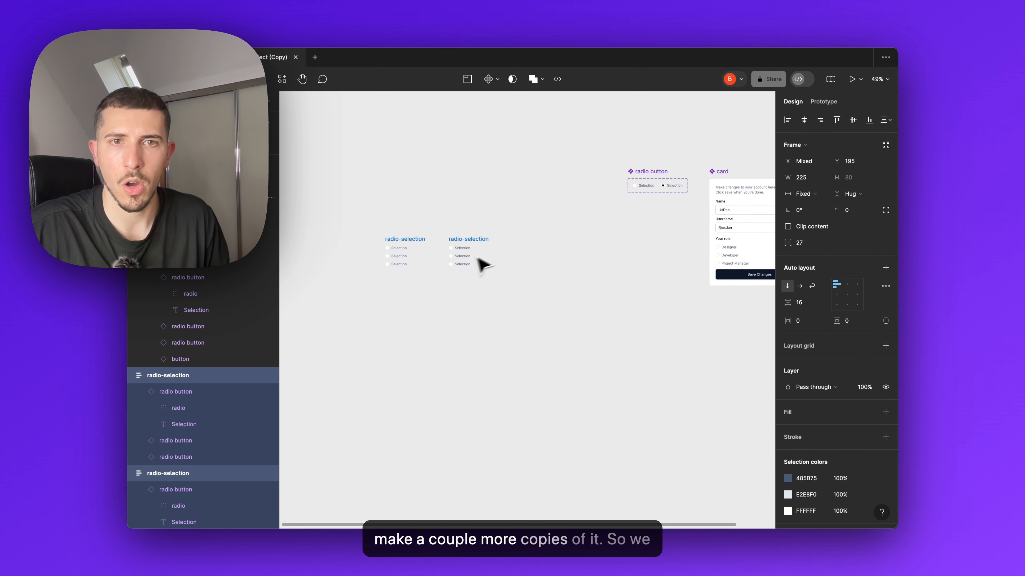
left_click(498, 297)
scroll(439, 287, "up", 5)
Switch the first radio button in the duplicated radio-selection frame to the selected state, and place a copy of that frame beside it
left_click(476, 238)
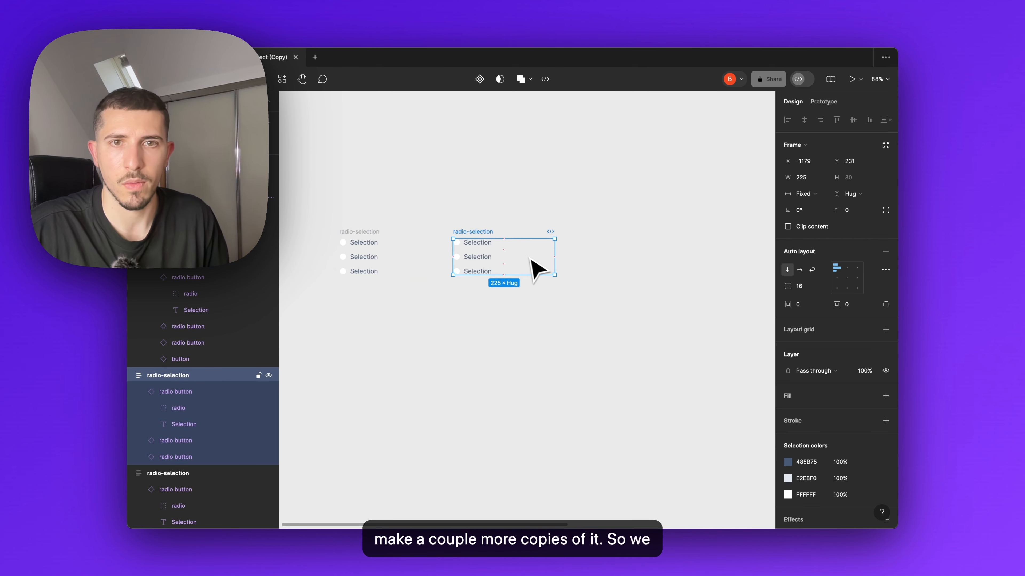
scroll(537, 267, "down", 3)
left_click(432, 226)
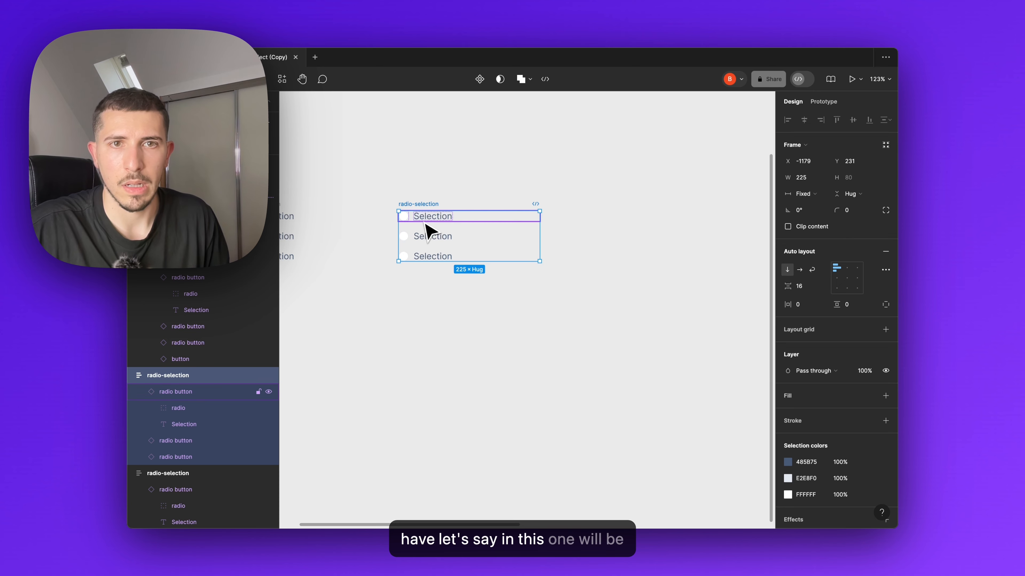
scroll(421, 224, "up", 5)
left_click(825, 256)
left_click(675, 257)
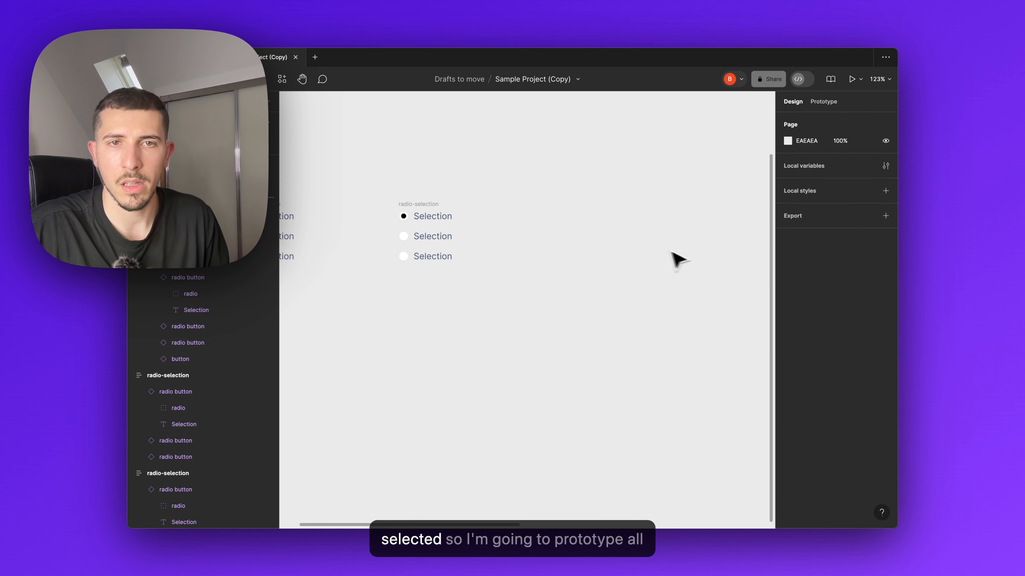
left_click_drag(437, 200, 562, 205)
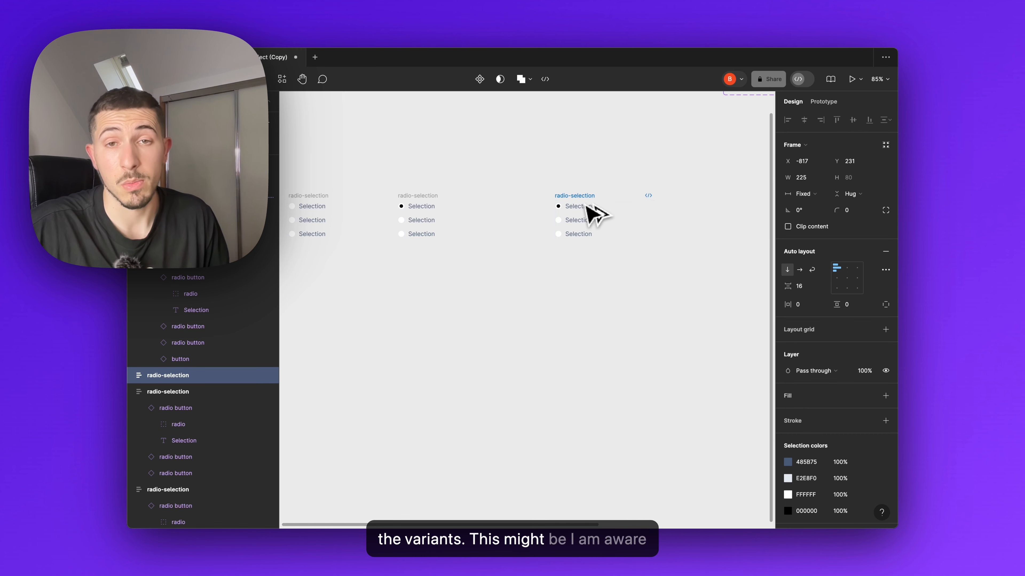
key("Escape")
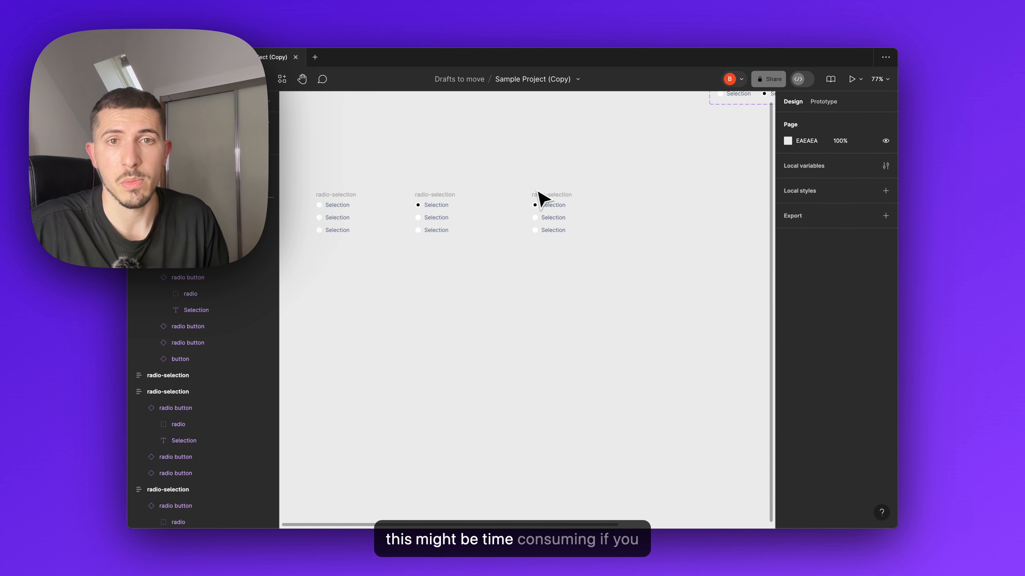
Align the third radio-selection frame with the other two, reset its first radio button to default and switch its second to selected
left_click_drag(657, 262, 543, 193)
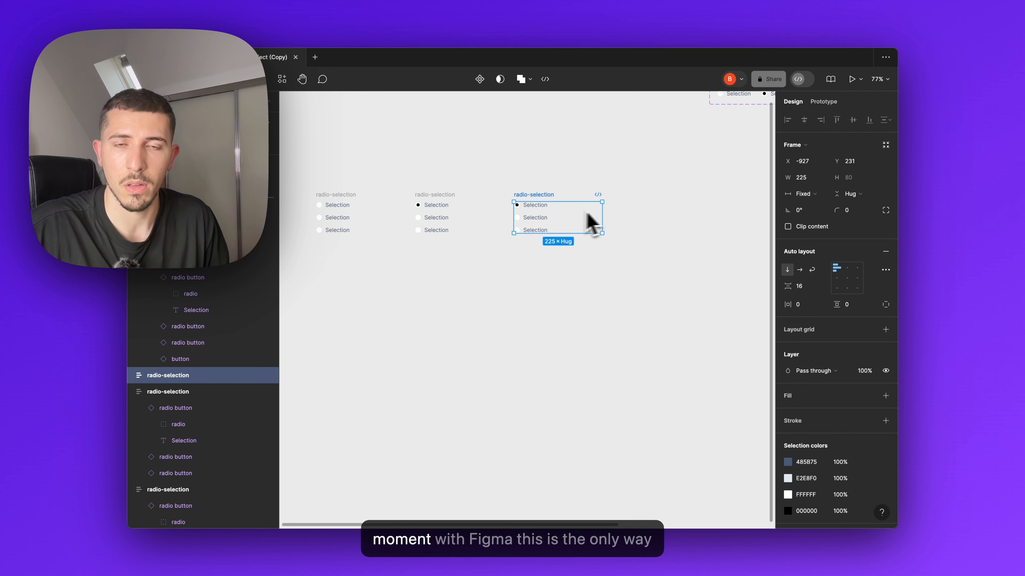
left_click(545, 205)
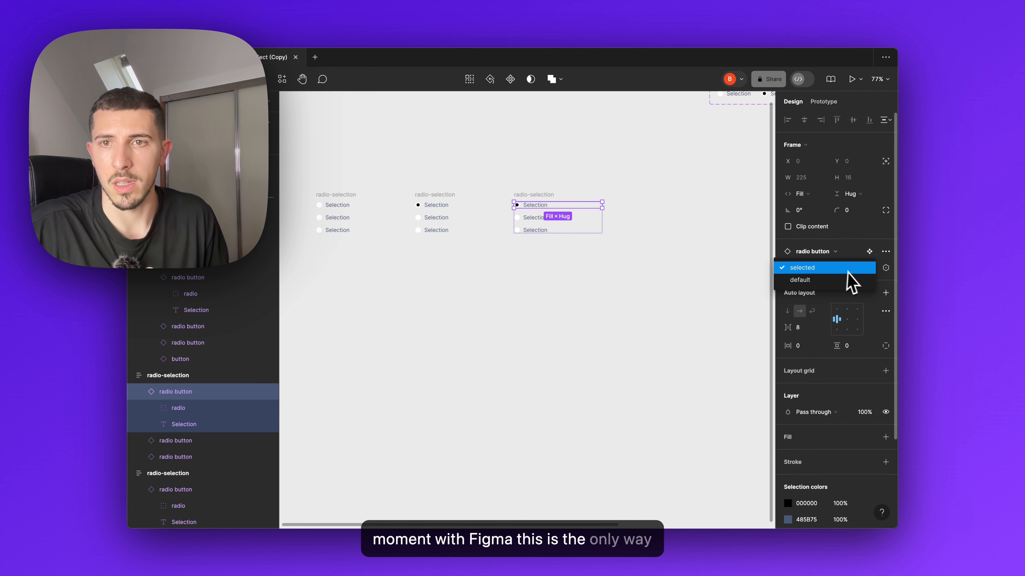
key("Tab")
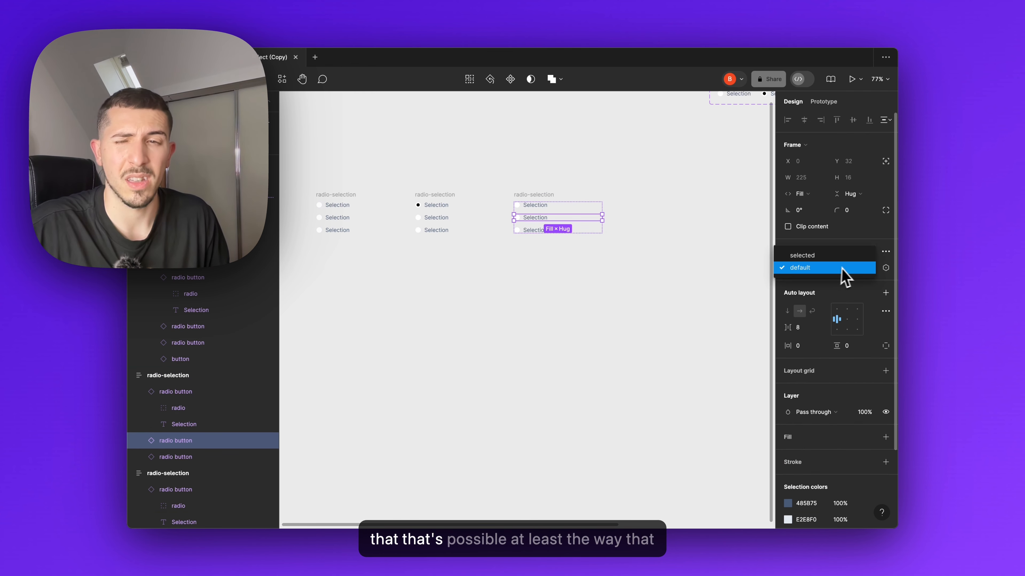
left_click(732, 279)
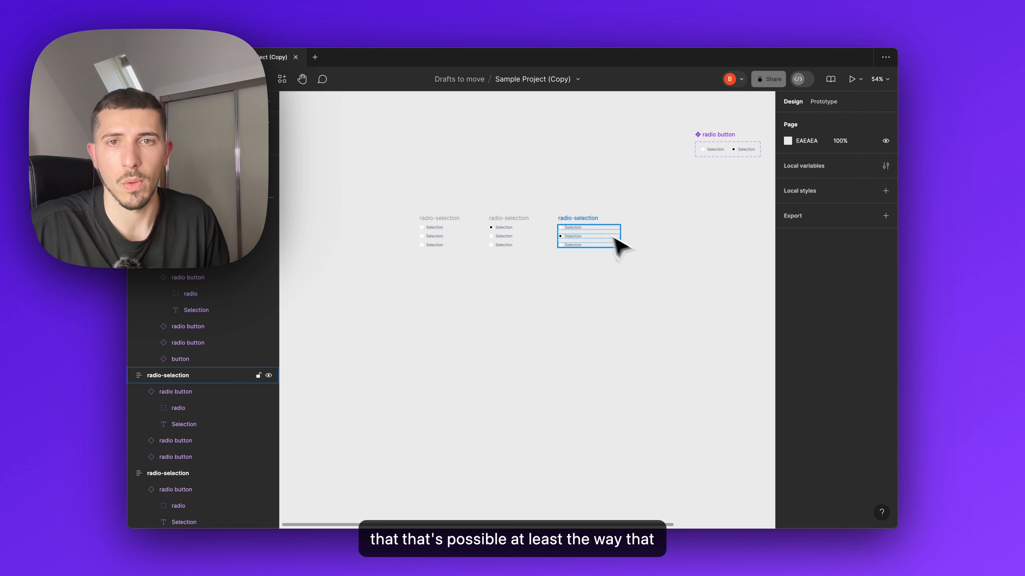
Duplicate the third radio-selection frame as an evenly spaced fourth, with its second radio button set to default and its third to selected
left_click_drag(591, 228, 672, 220)
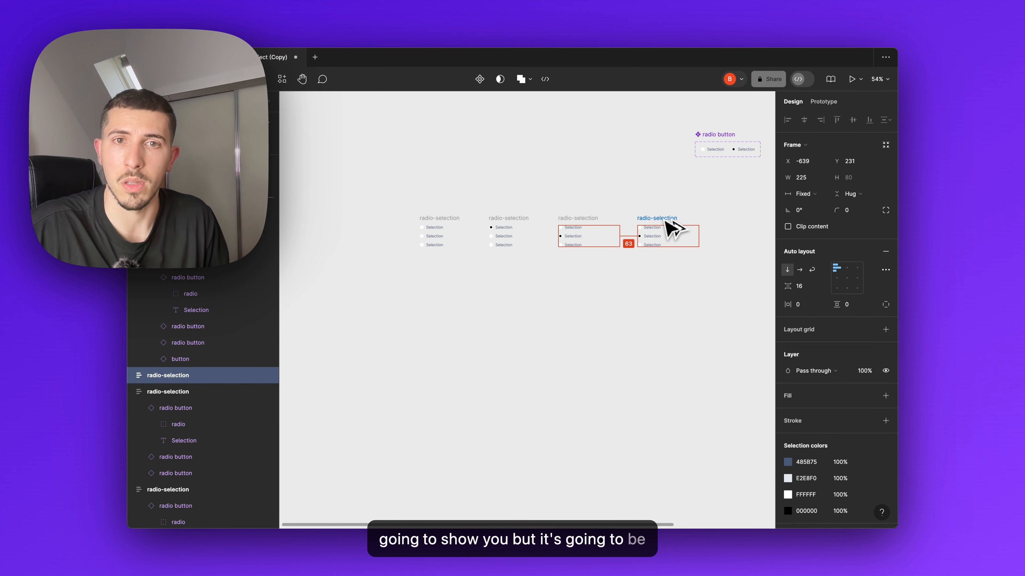
left_click(746, 276)
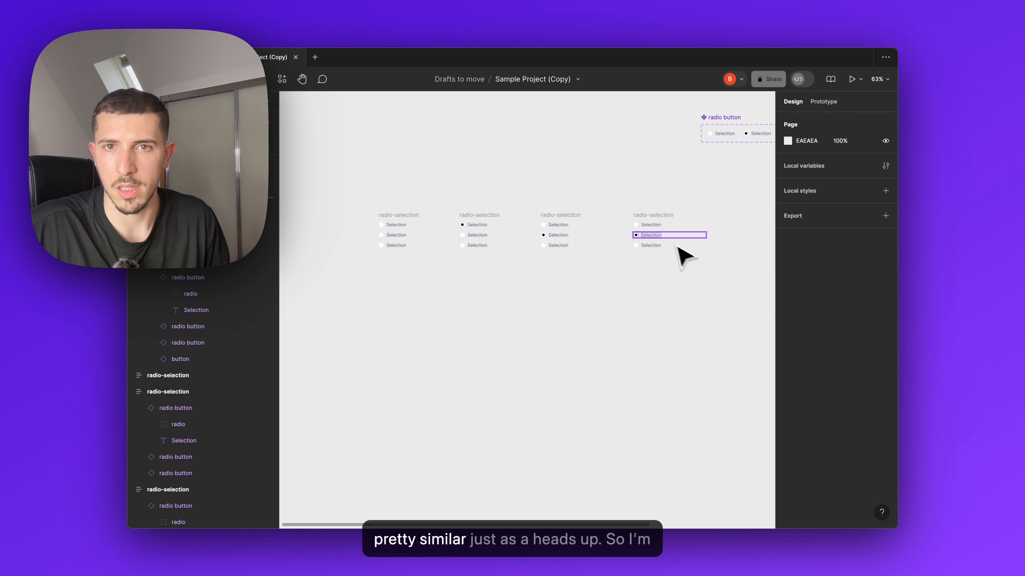
left_click(670, 236)
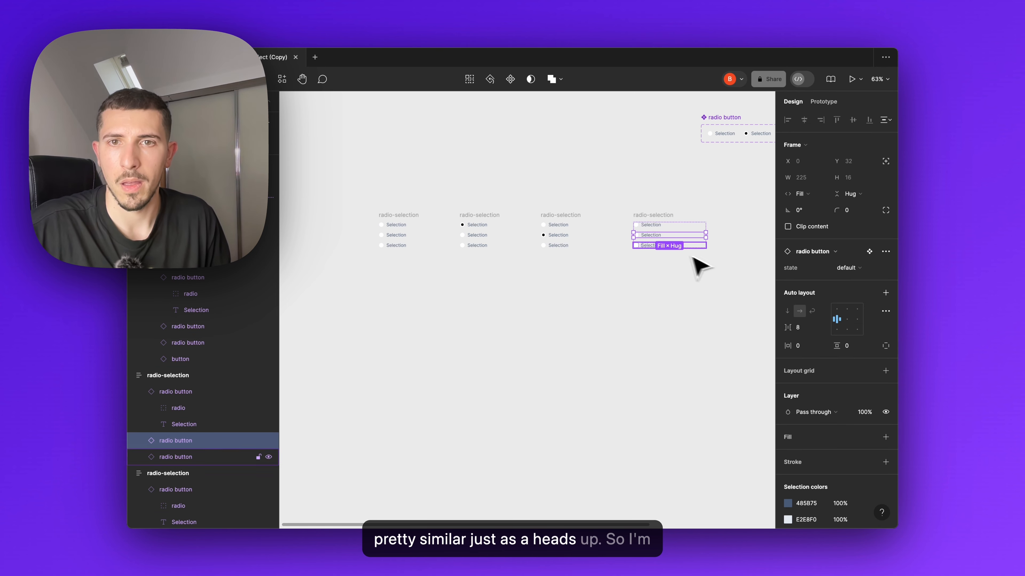
key("Tab")
left_click(807, 259)
left_click(703, 269)
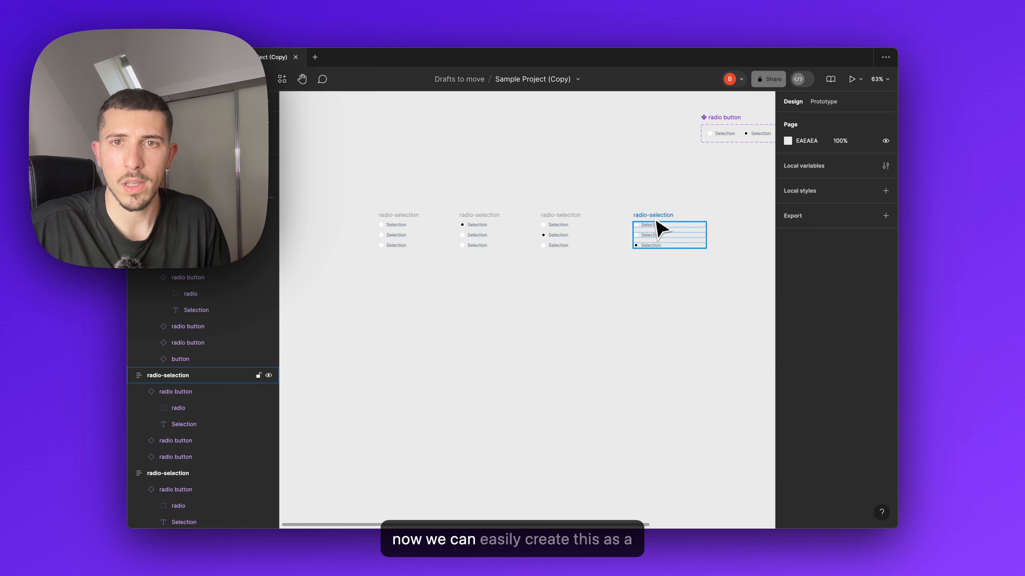
left_click_drag(655, 221, 650, 217)
Collapse the nested radio button layers inside the four radio-selection frames
left_click_drag(694, 275, 348, 196)
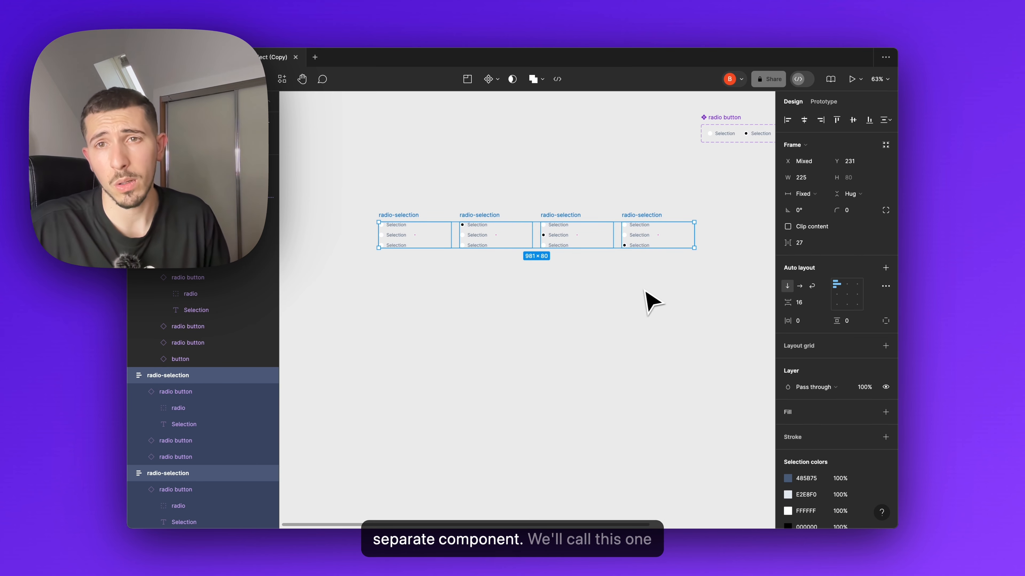
mouse_move(646, 290)
left_mouse_down()
mouse_move(606, 286)
mouse_move(653, 287)
left_mouse_up()
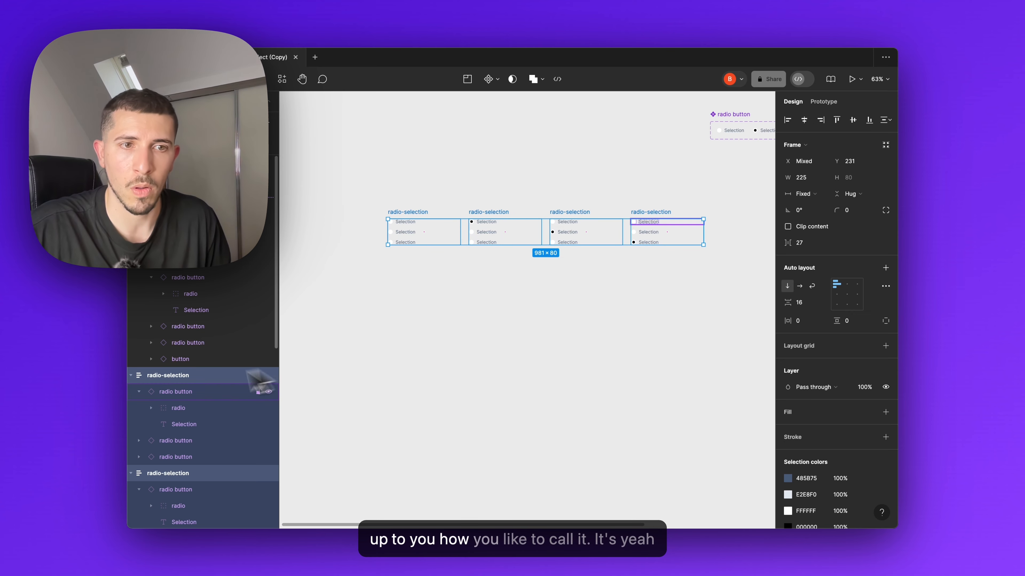
left_click(139, 391)
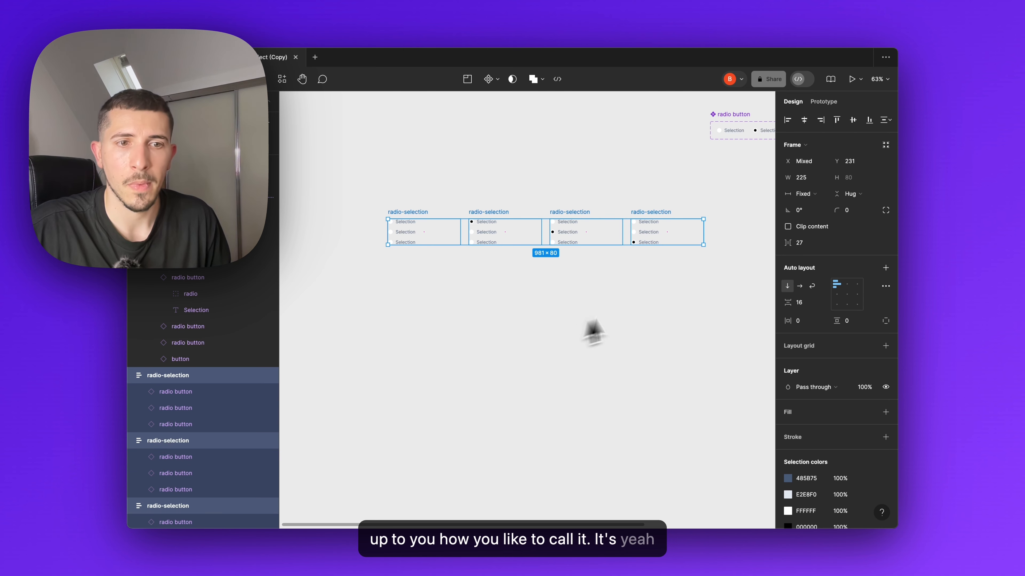
left_click(139, 522)
scroll(153, 500, "down", 3)
left_click(627, 359)
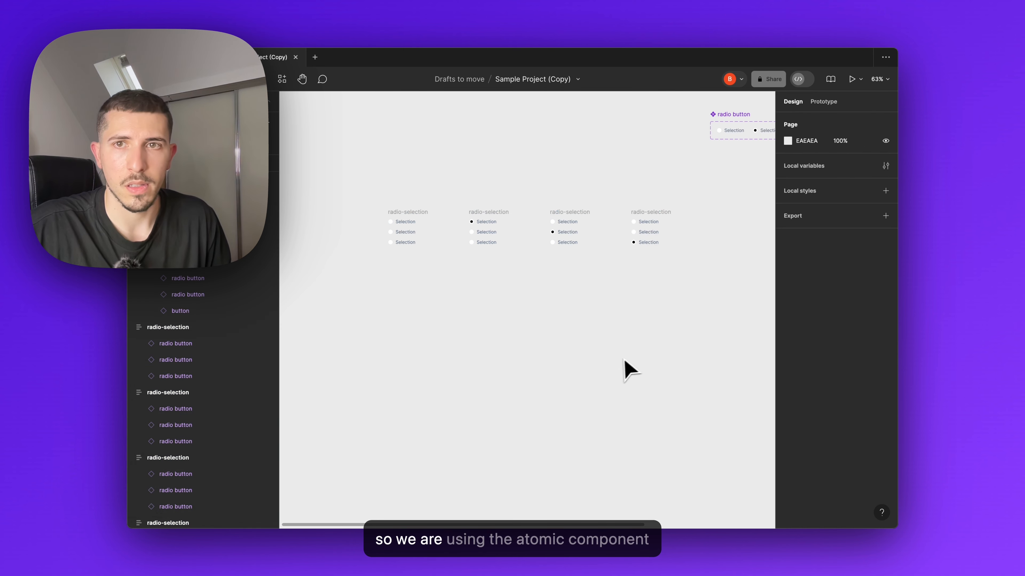
left_click_drag(657, 342, 530, 381)
left_click(598, 157)
left_click_drag(458, 229, 518, 224)
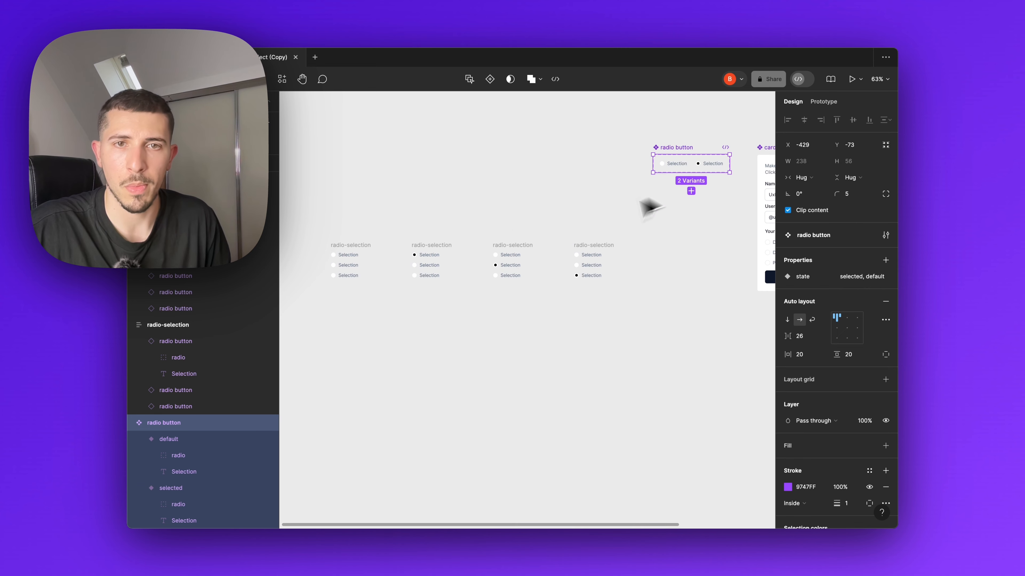
left_click_drag(576, 261, 606, 254)
left_click_drag(677, 317, 441, 229)
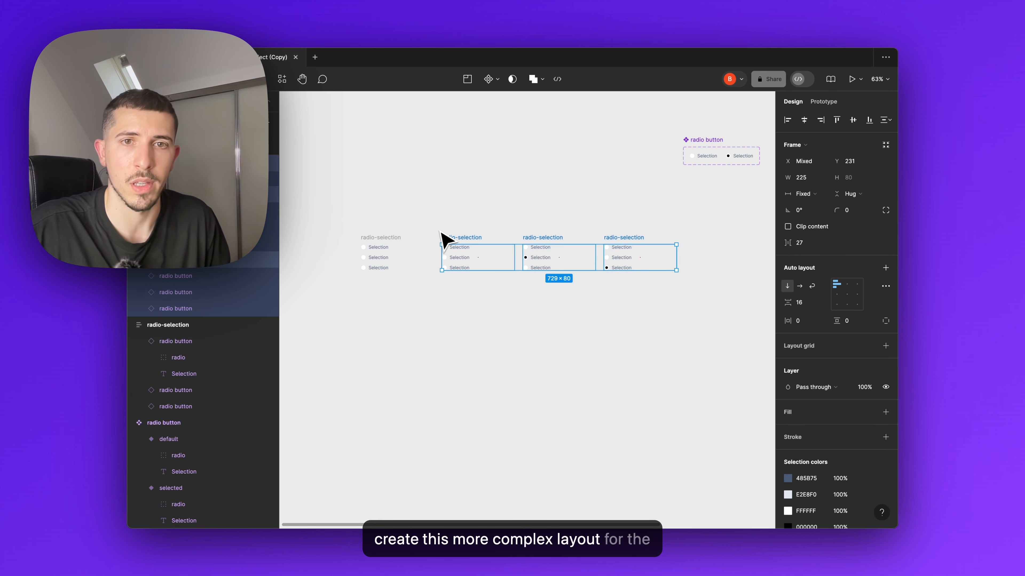
key("Escape")
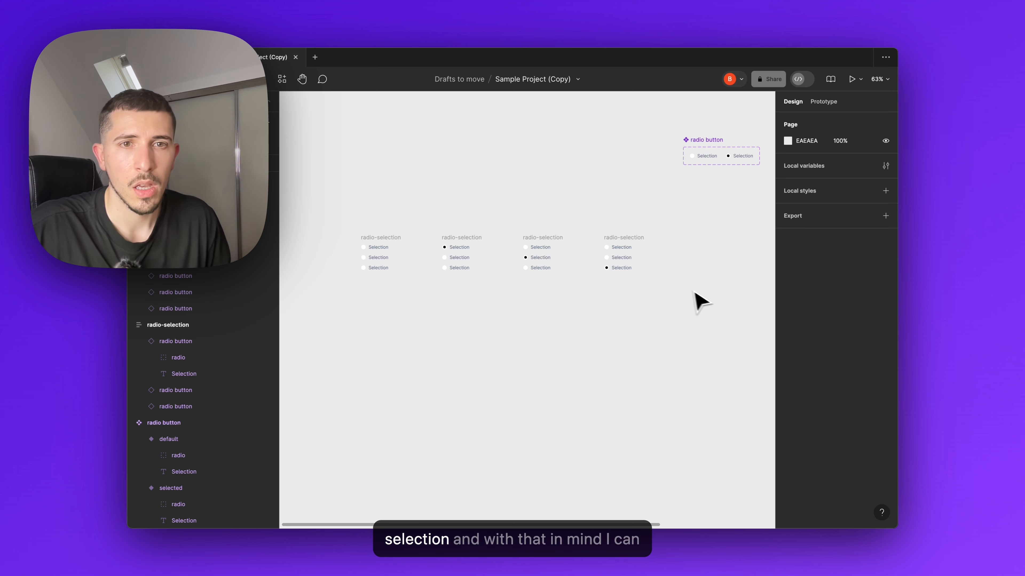
Try duplicating the four radio-selection frames as a second row below the originals
left_click_drag(703, 300, 348, 218)
scroll(457, 252, "down", 3)
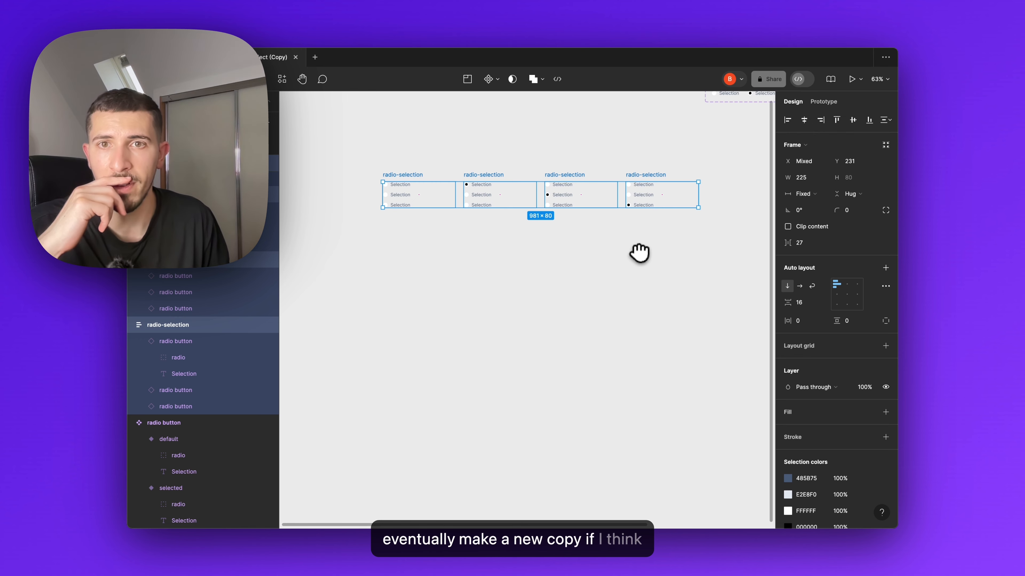
left_click_drag(666, 184, 654, 221)
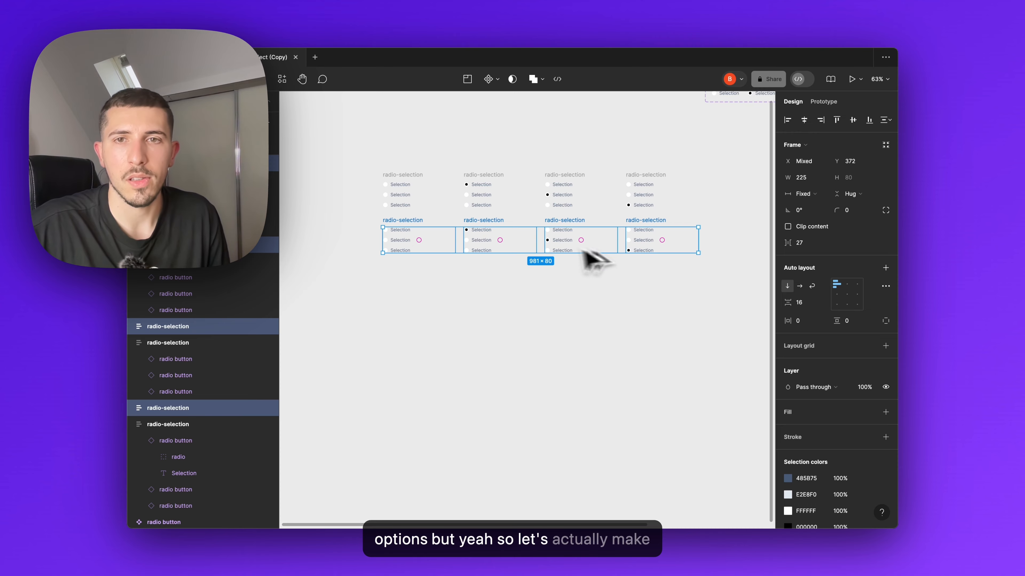
key("ctrl+z")
Duplicate the row of four radio-selection frames below the originals
scroll(447, 170, "up", 3)
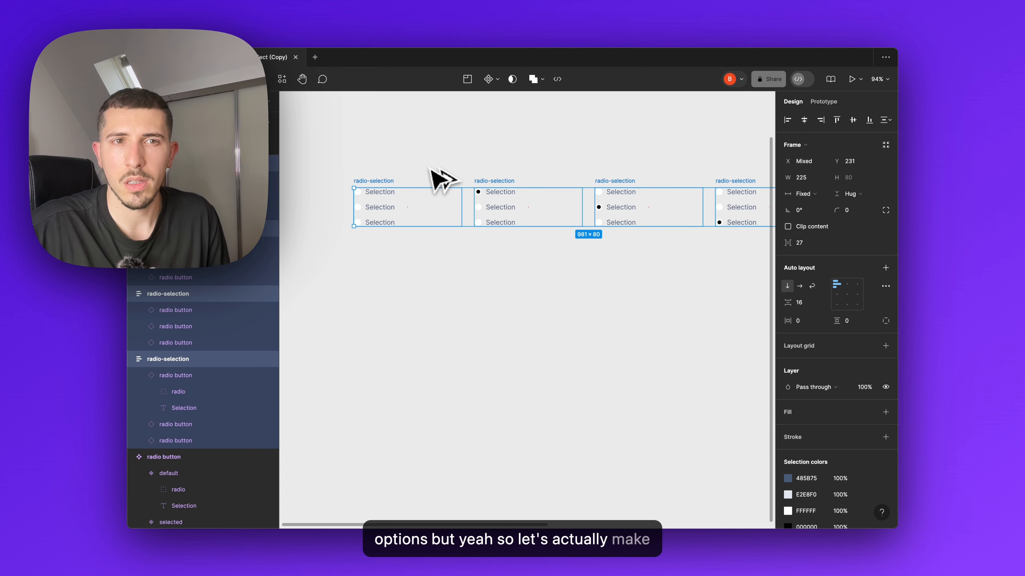
scroll(443, 180, "down", 3)
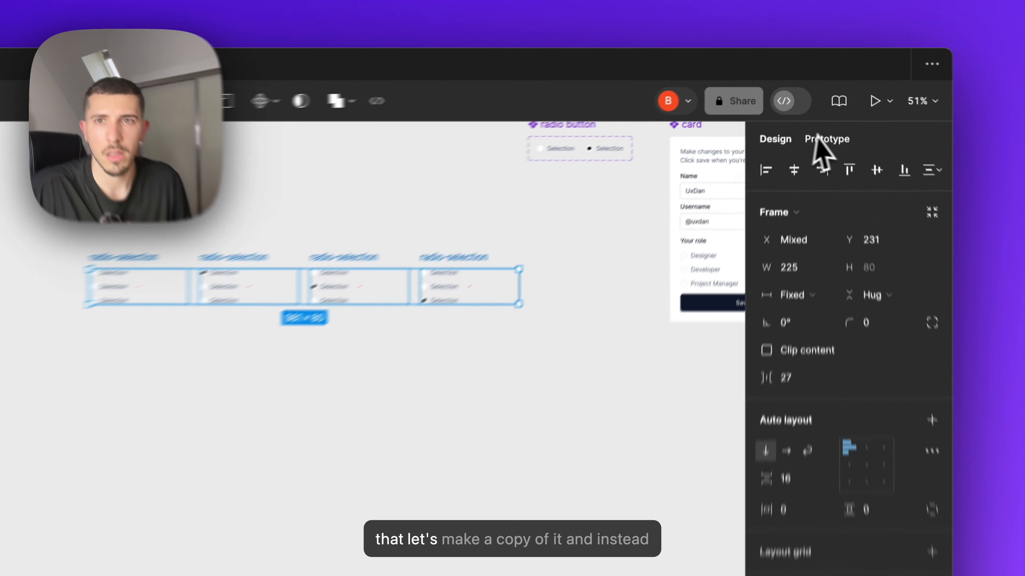
left_click(824, 102)
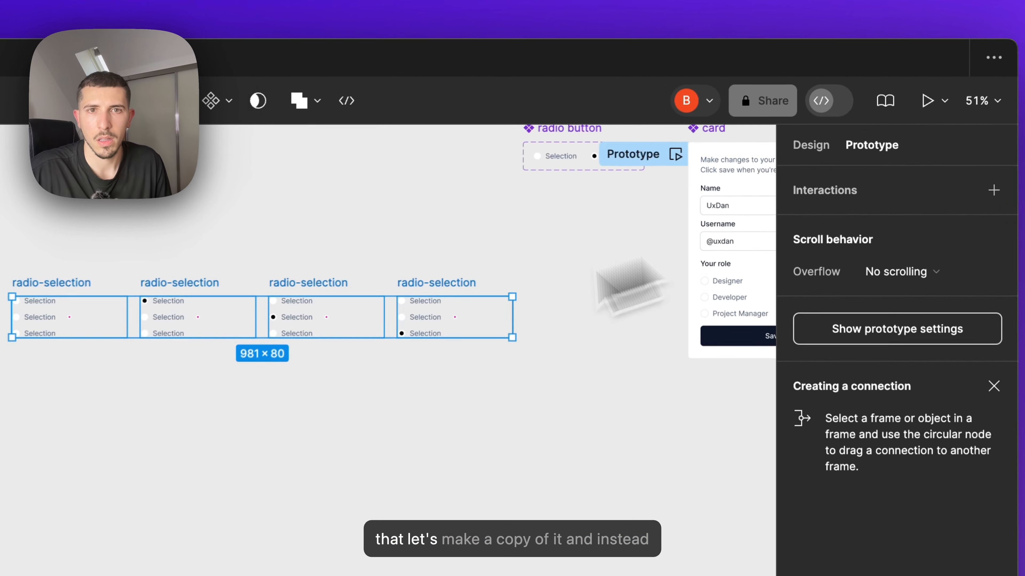
mouse_move(183, 283)
left_mouse_down()
mouse_move(181, 310)
mouse_move(176, 279)
left_mouse_up()
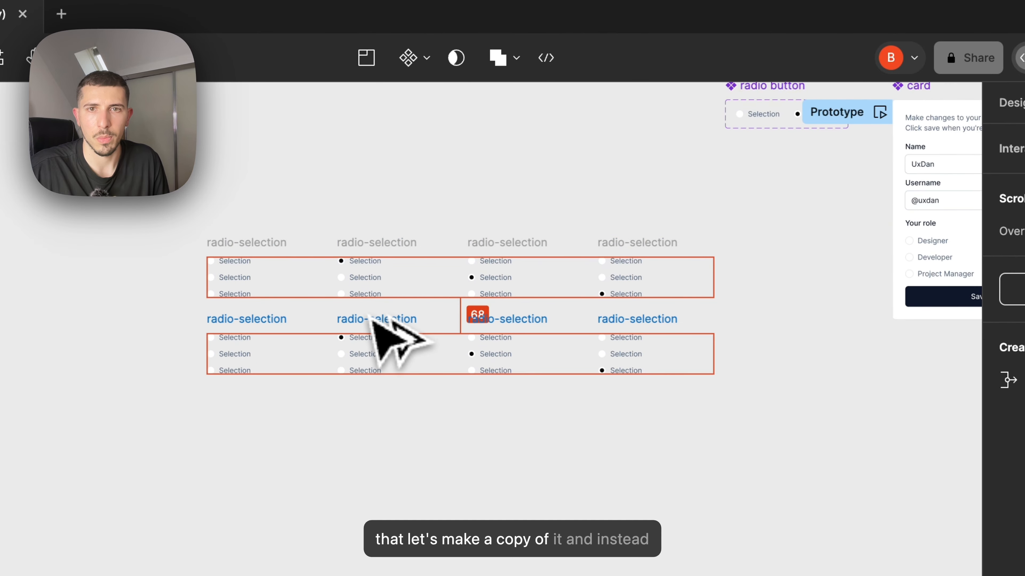
left_click_drag(373, 319, 373, 321)
Switch the four duplicated radio-selection frames to horizontal auto layout and increase the spacing between the frames to 138
left_click(1011, 103)
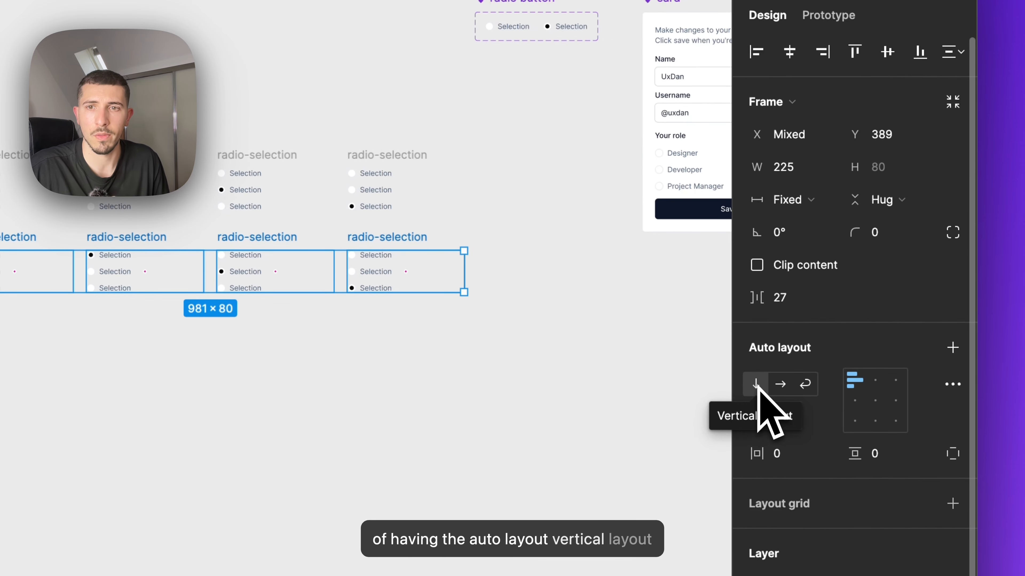
left_click(778, 385)
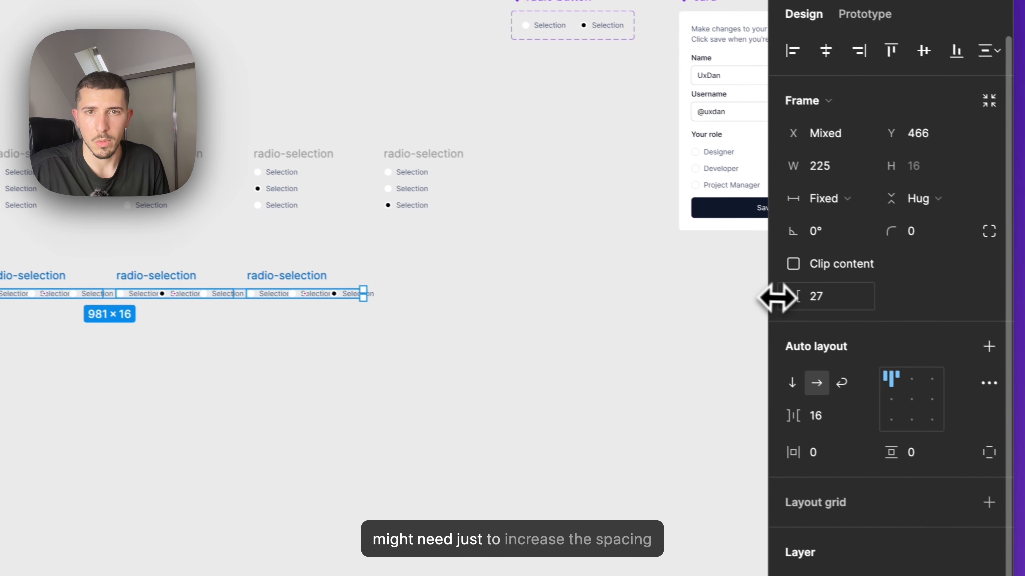
left_click_drag(777, 297, 986, 285)
scroll(277, 305, "up", 2)
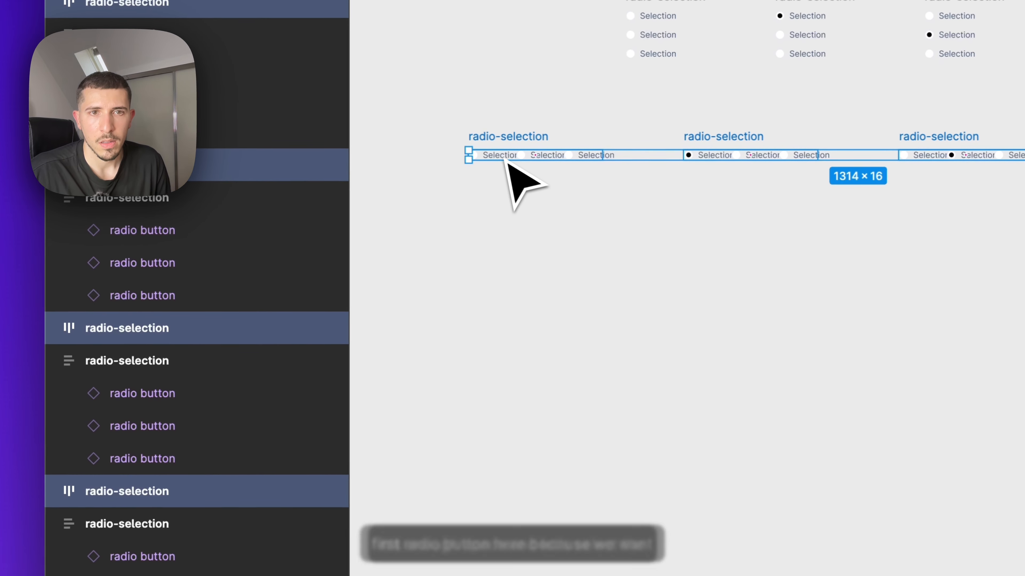
Select the first radio button in each of the four horizontal radio-selection frames and set its width to Fill container
left_click(202, 244, "super")
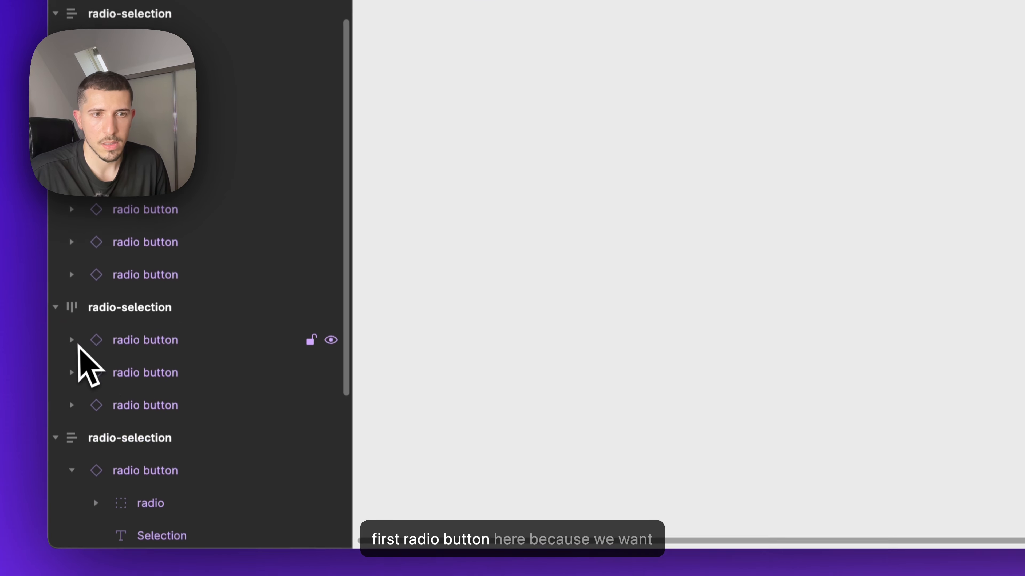
left_click(184, 334)
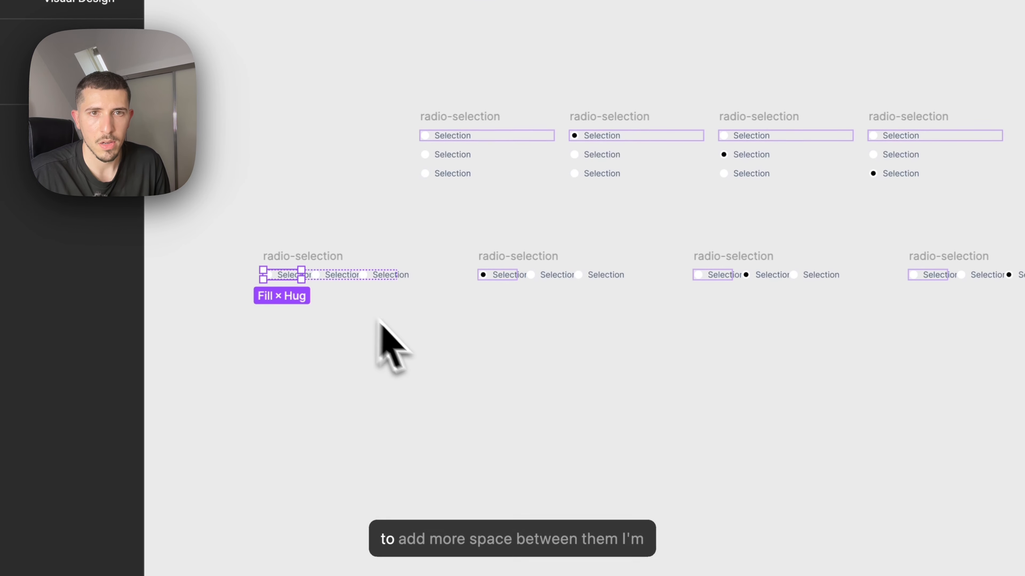
left_click_drag(402, 207, 540, 156)
left_click_drag(474, 252, 867, 266)
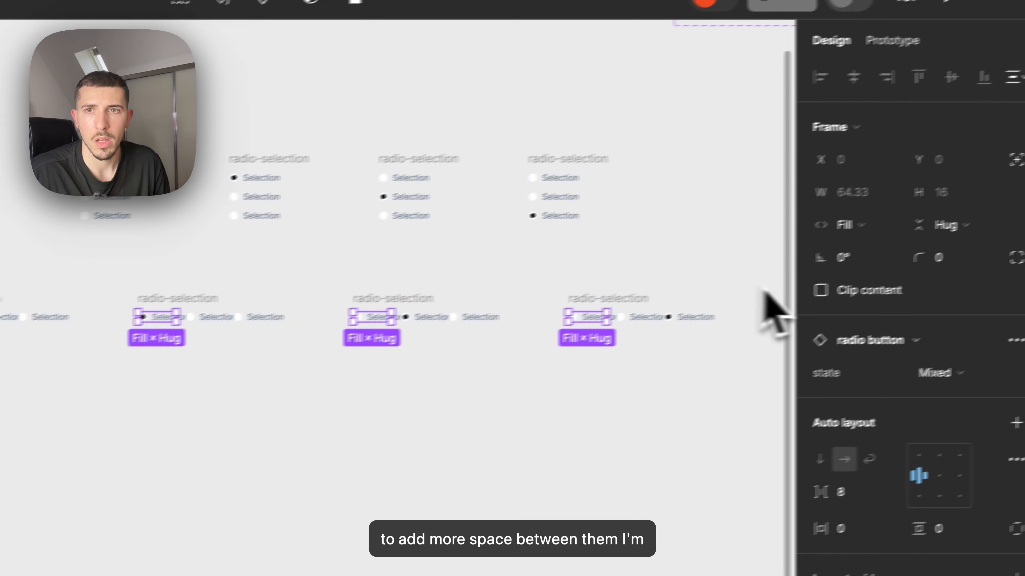
left_click(845, 225)
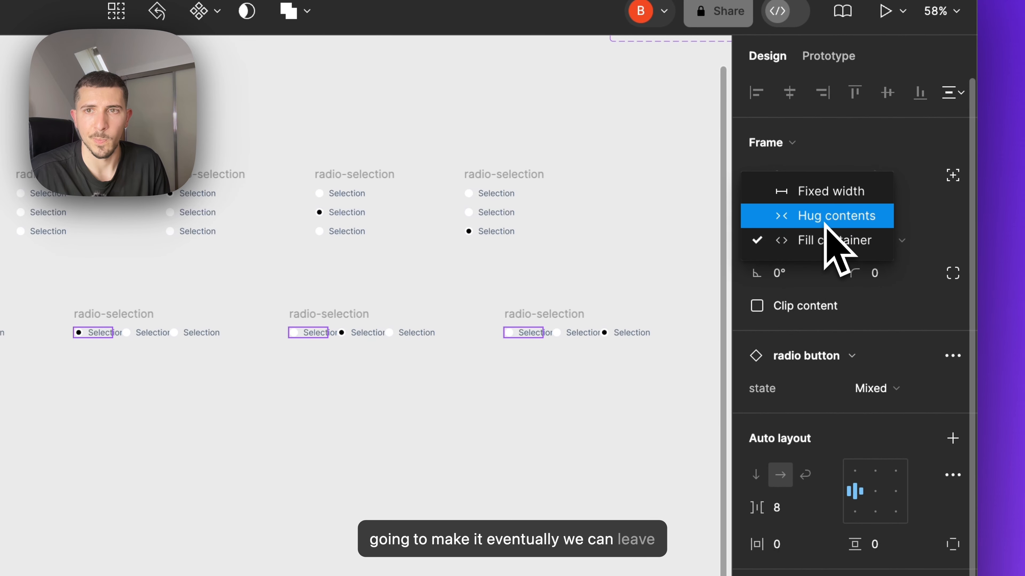
left_click(827, 242)
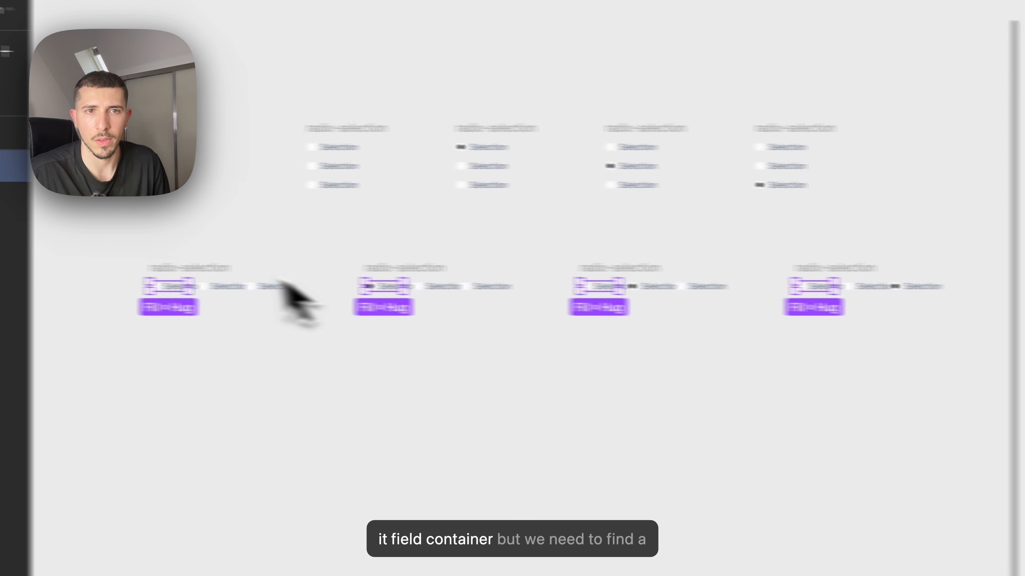
Widen the four horizontal radio-selection frames to 306 and set the spacing between the frames to 60
left_click(296, 274)
scroll(438, 299, "down", 3)
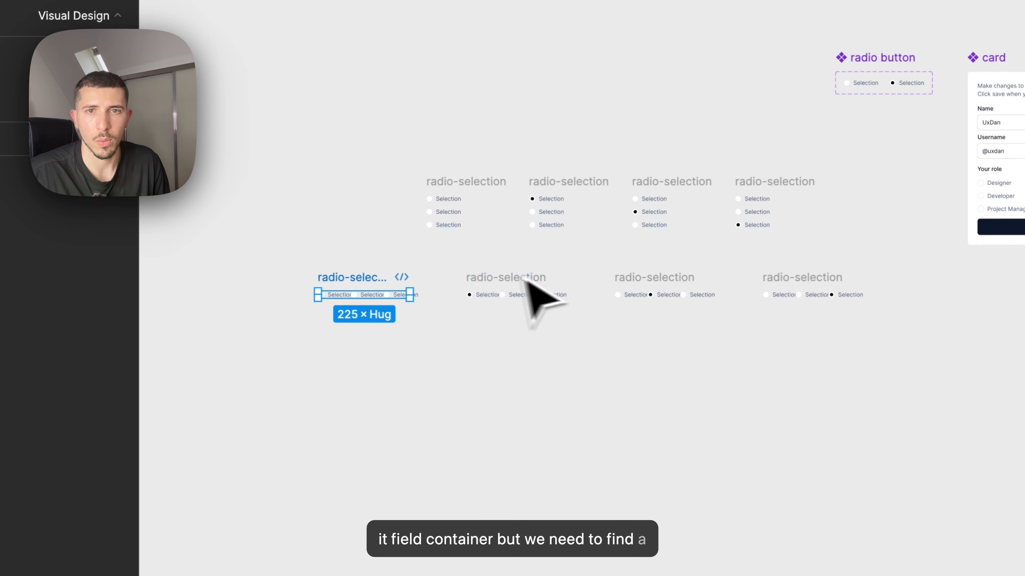
left_click_drag(863, 339, 292, 262)
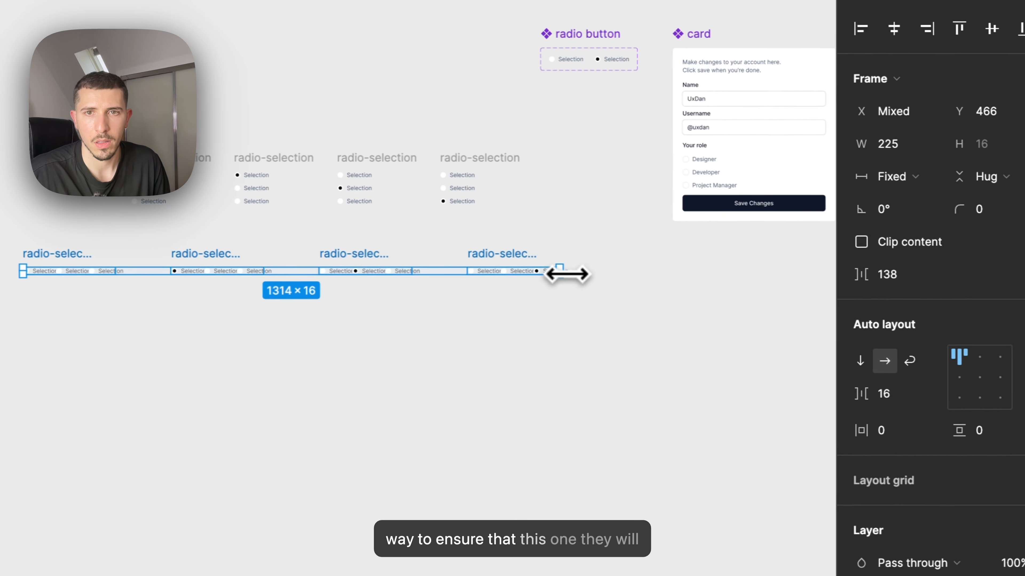
left_click_drag(567, 275, 761, 275)
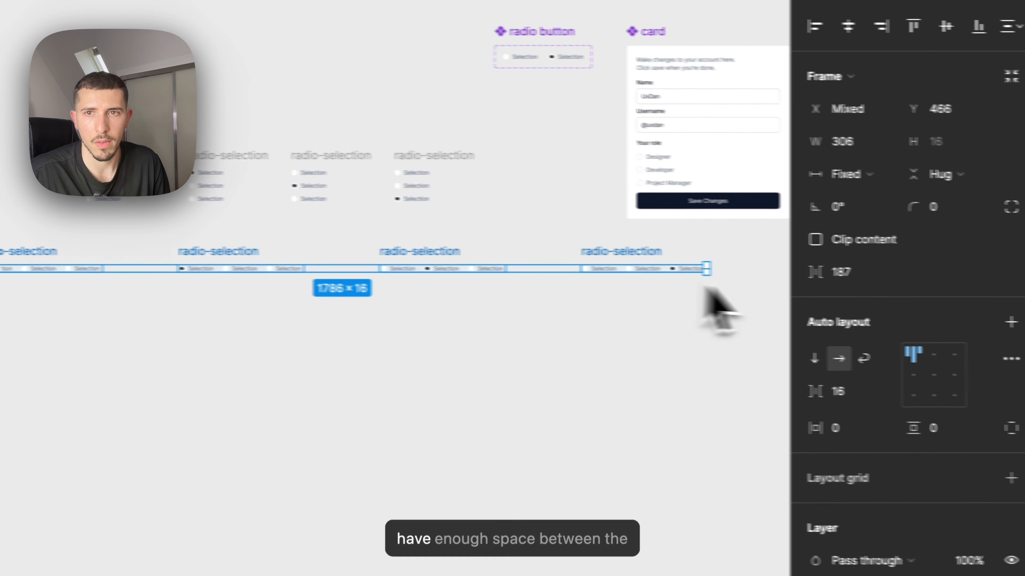
left_click_drag(851, 277, 846, 277)
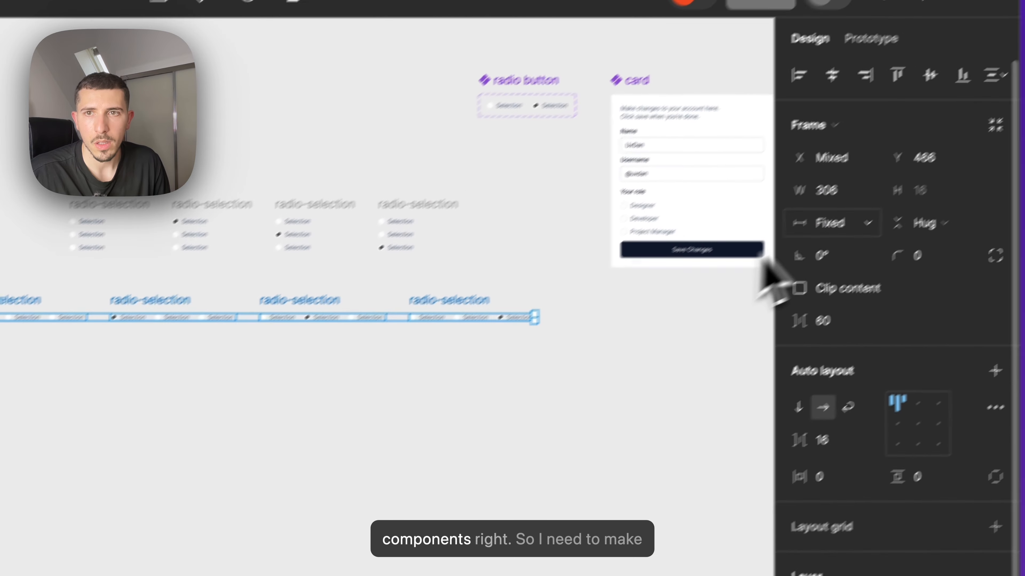
Set the width of the four horizontal radio-selection frames to Hug contents
left_click(849, 223)
left_click(870, 249)
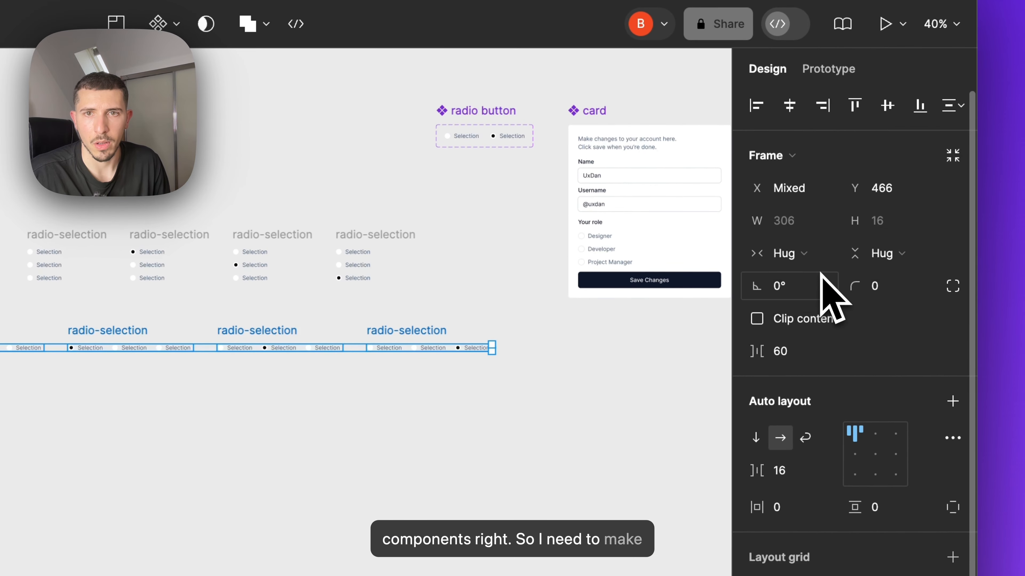
scroll(464, 355, "up", 10)
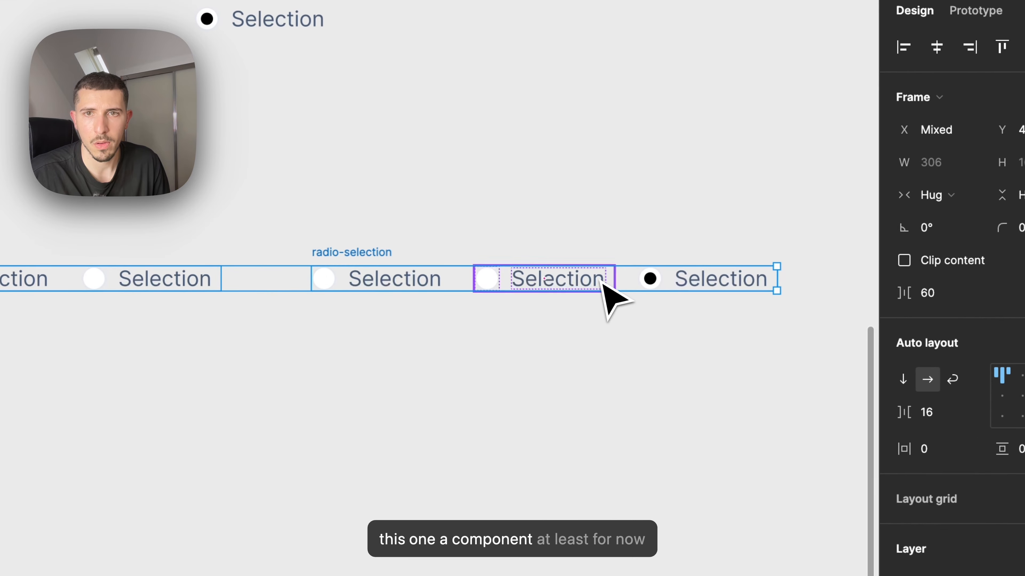
Try setting the width of the three radio buttons in the fourth horizontal radio-selection frame to Fill container
left_click(444, 348)
left_click(740, 287)
left_click(551, 286, "shift")
left_click(428, 287, "shift")
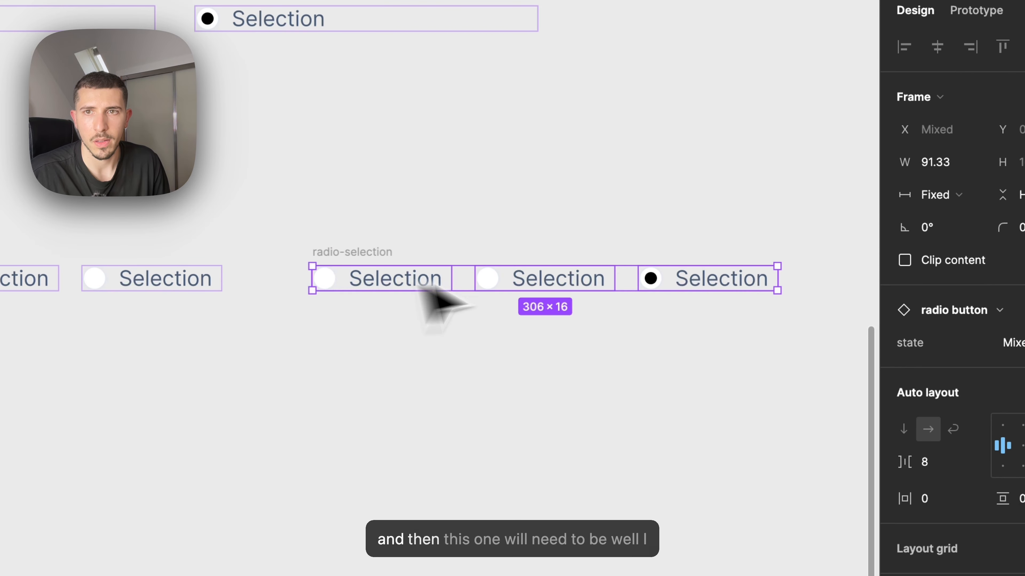
left_click(927, 197)
left_click(821, 258)
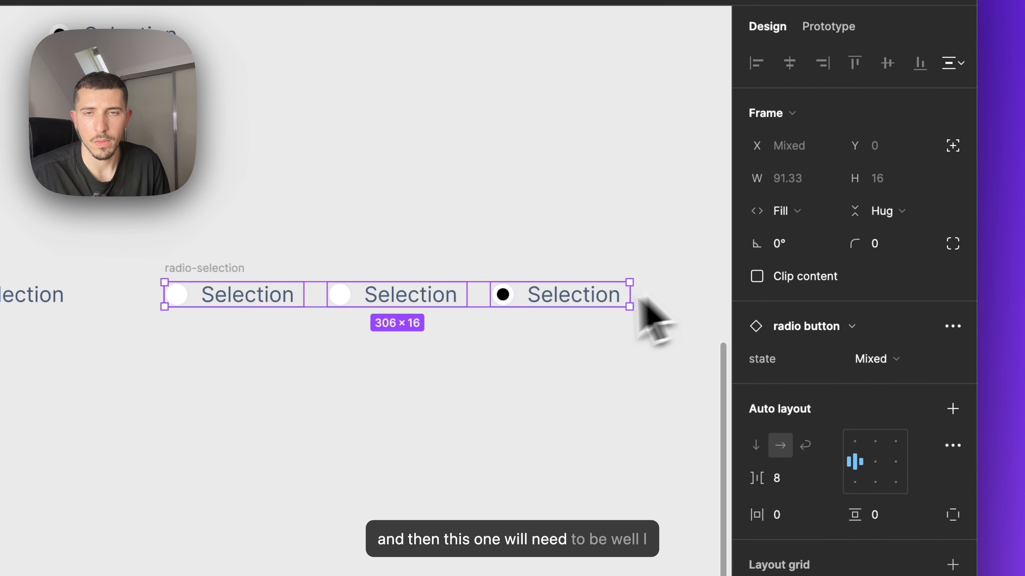
key("super+z")
scroll(623, 312, "down", 10)
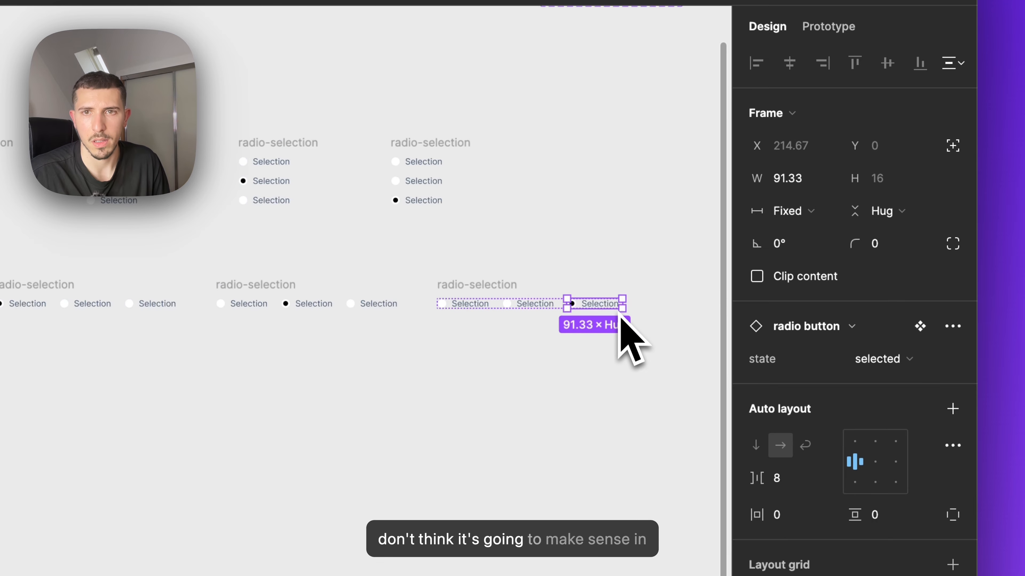
Collapse the expanded radio-selection frames in the layer list
left_click(631, 365)
left_click_drag(634, 369, 33, 273)
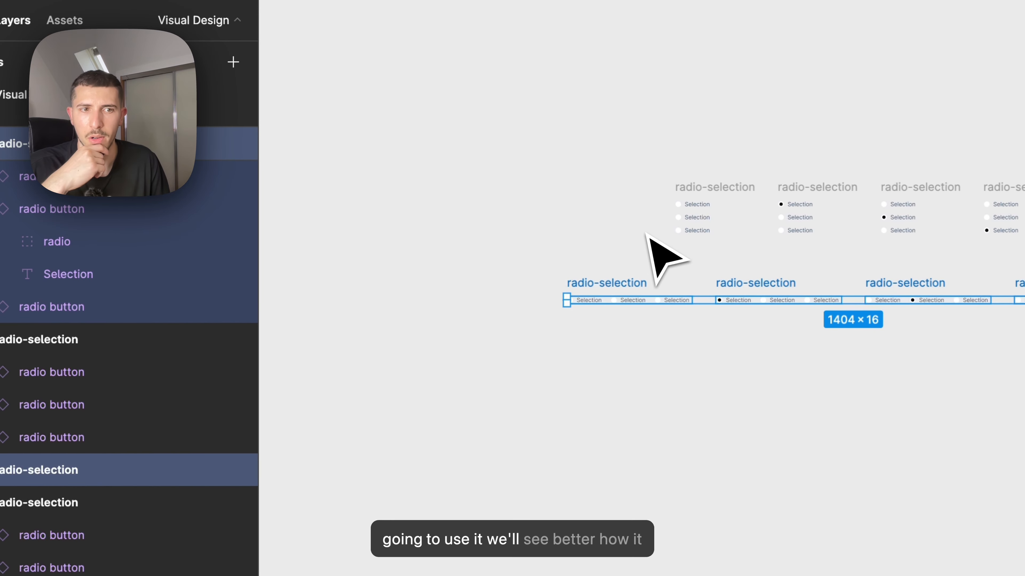
left_click(41, 330)
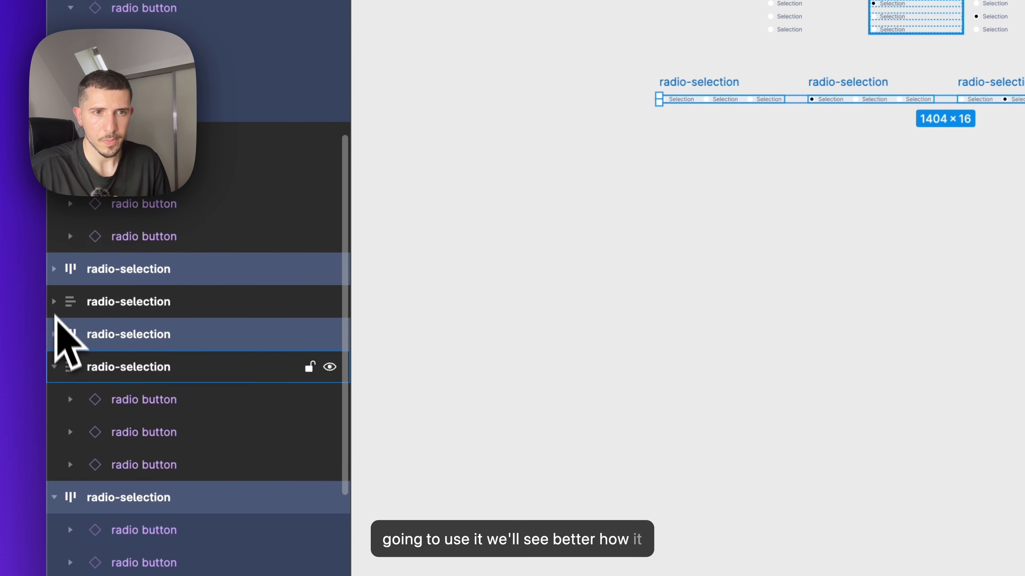
left_click(55, 366)
left_click(55, 396)
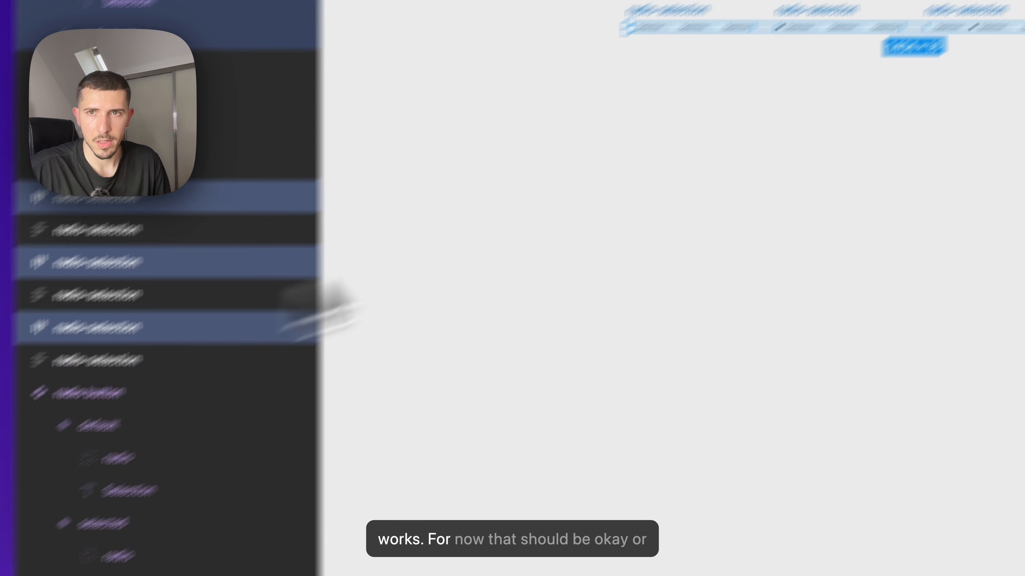
scroll(363, 262, "down", 3)
Set the width of the four horizontal radio-selection frames to Fixed width
left_click(355, 263)
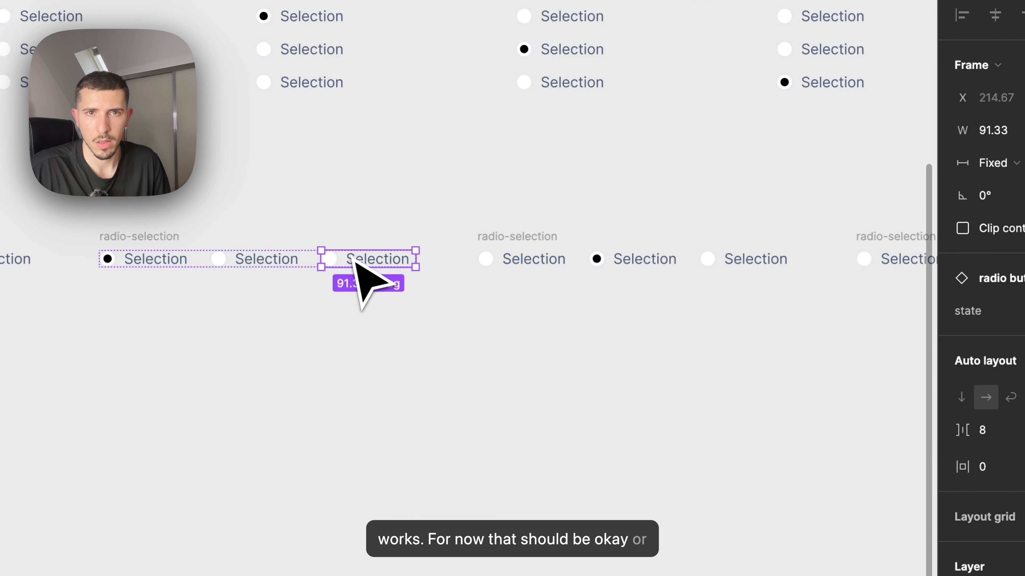
scroll(484, 262, "down", 8)
left_click_drag(722, 270, 238, 320)
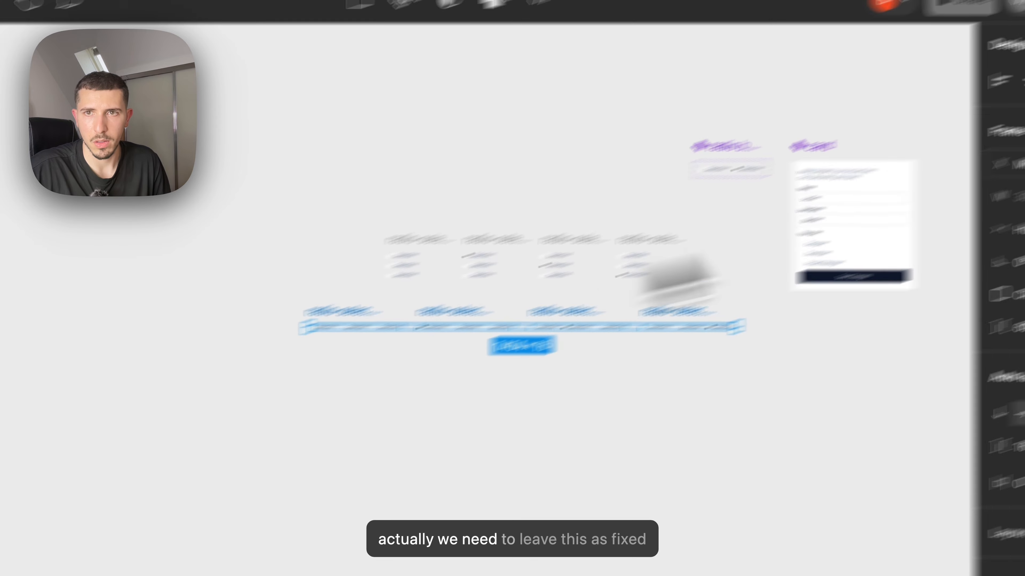
left_click(990, 178)
left_click(813, 282)
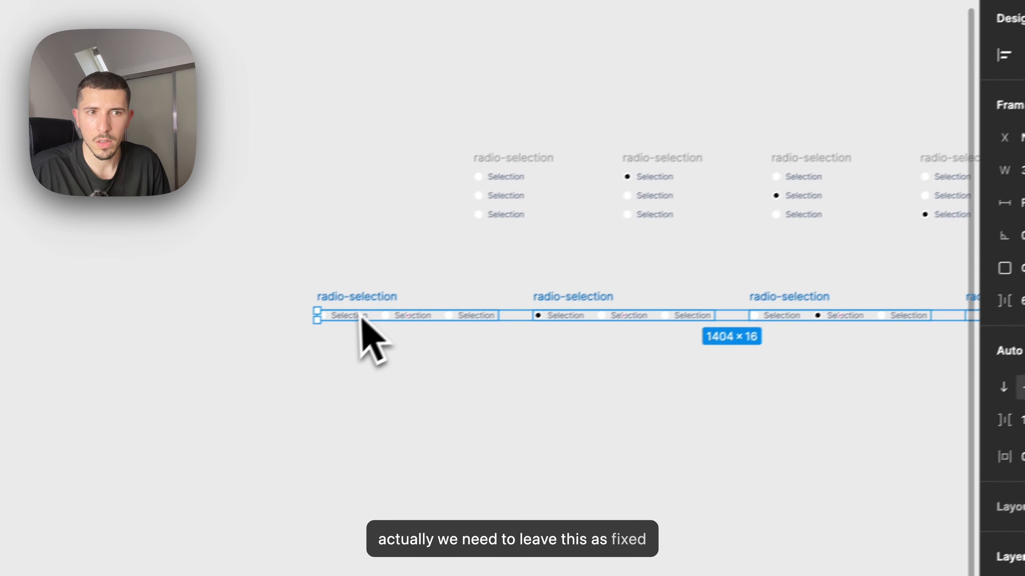
left_click(708, 39)
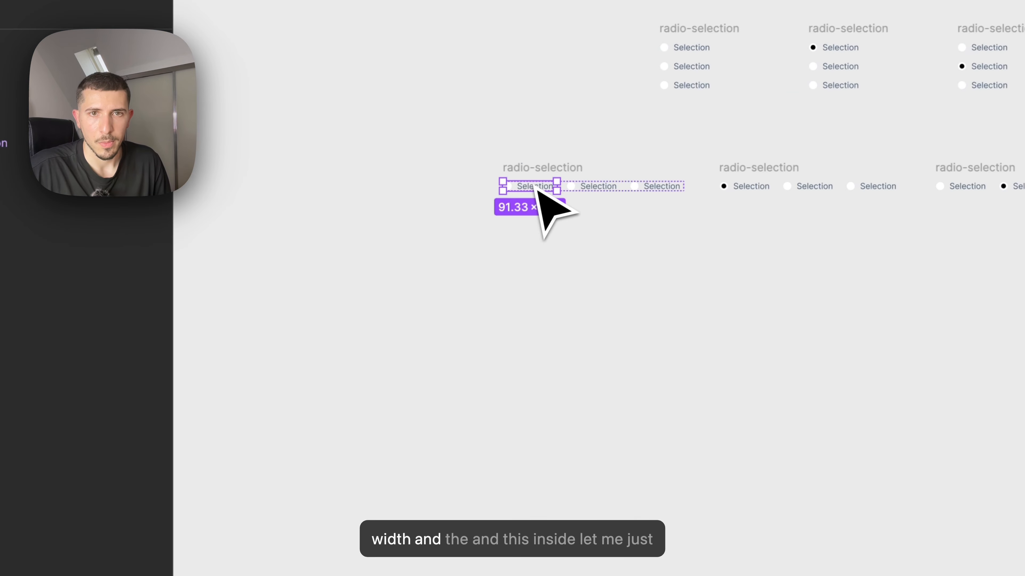
left_click(754, 42, "shift")
left_click(654, 188, "shift")
left_click(726, 189, "shift")
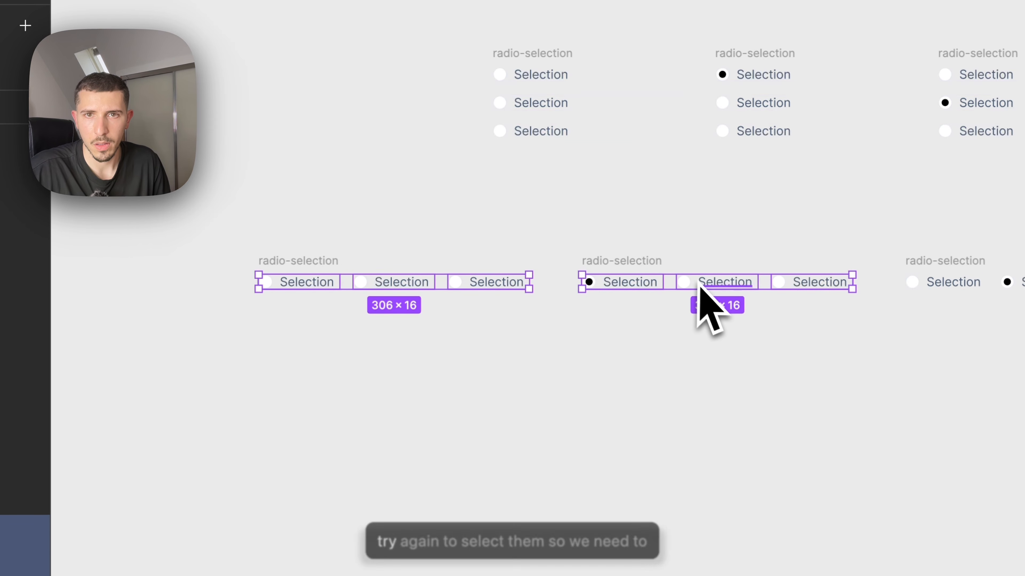
Set the width of all three radio buttons in the first horizontal radio-selection frame to Fill container
left_click(301, 282)
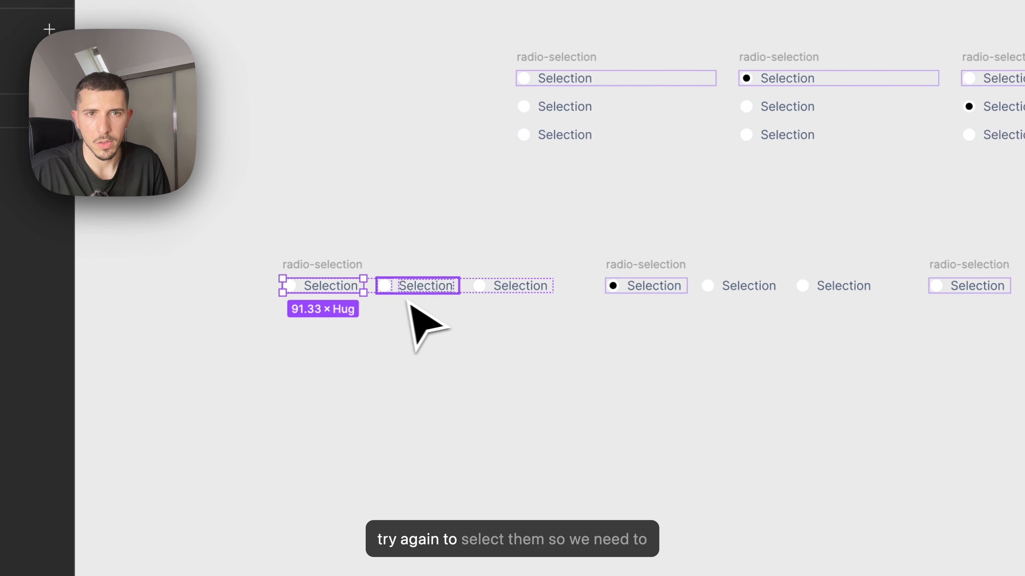
left_click(408, 300, "shift")
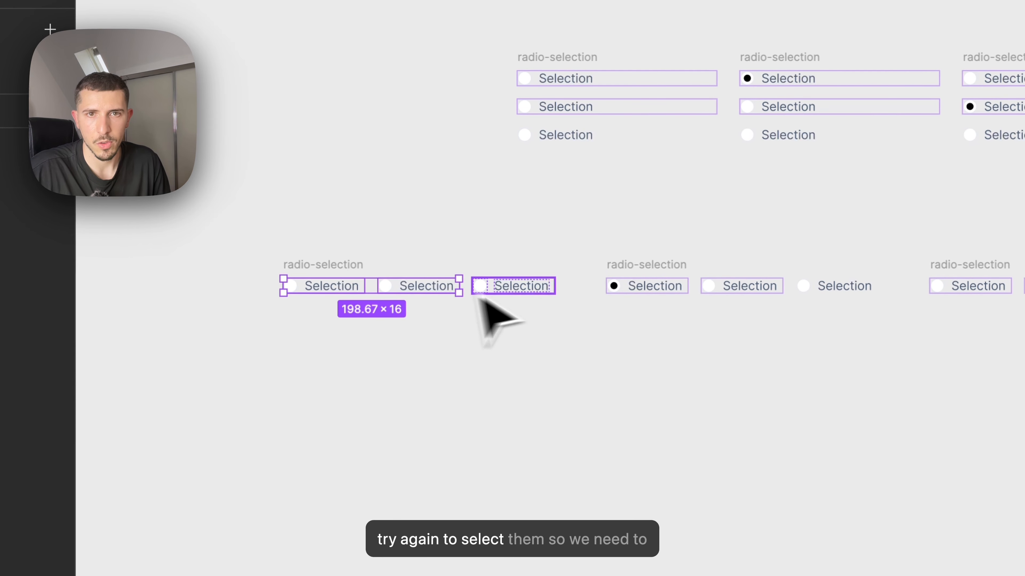
left_click(499, 291)
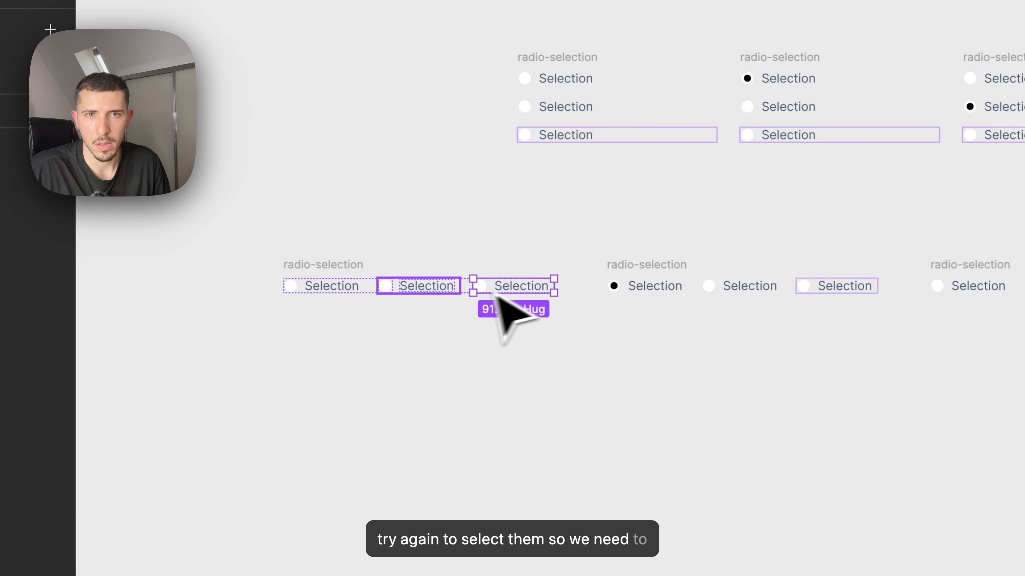
left_click(348, 289, "shift")
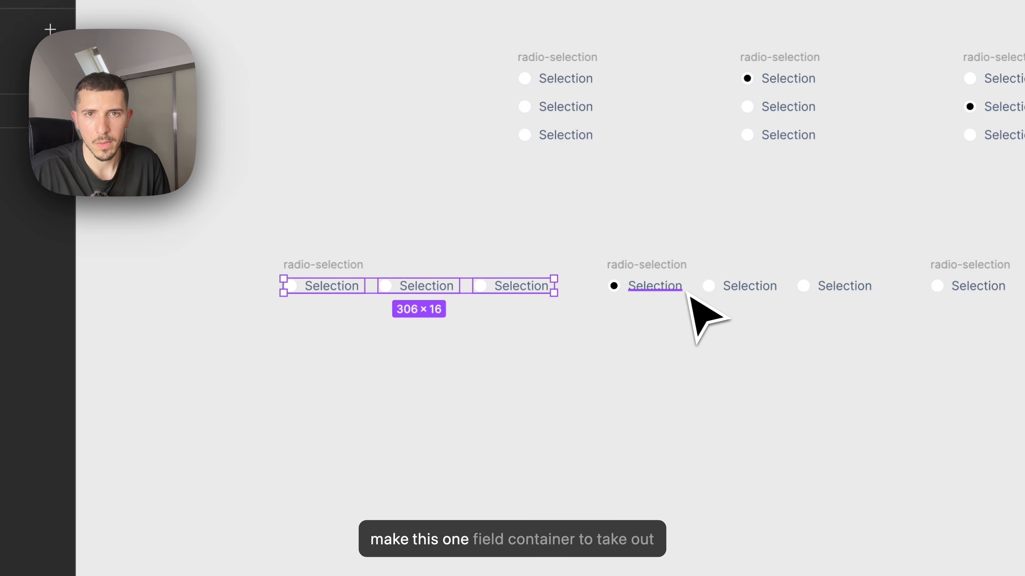
left_click(807, 218)
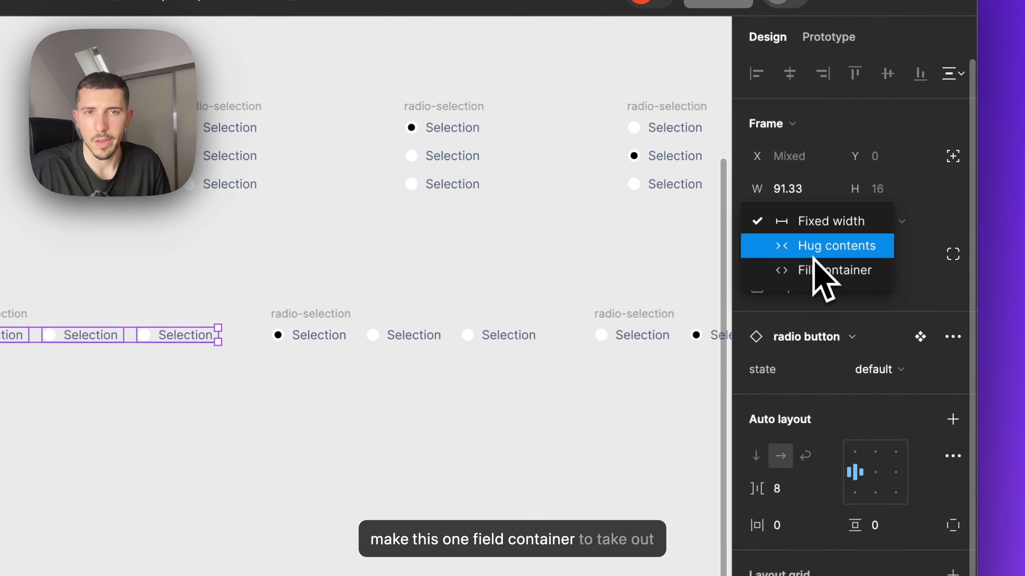
left_click(815, 269)
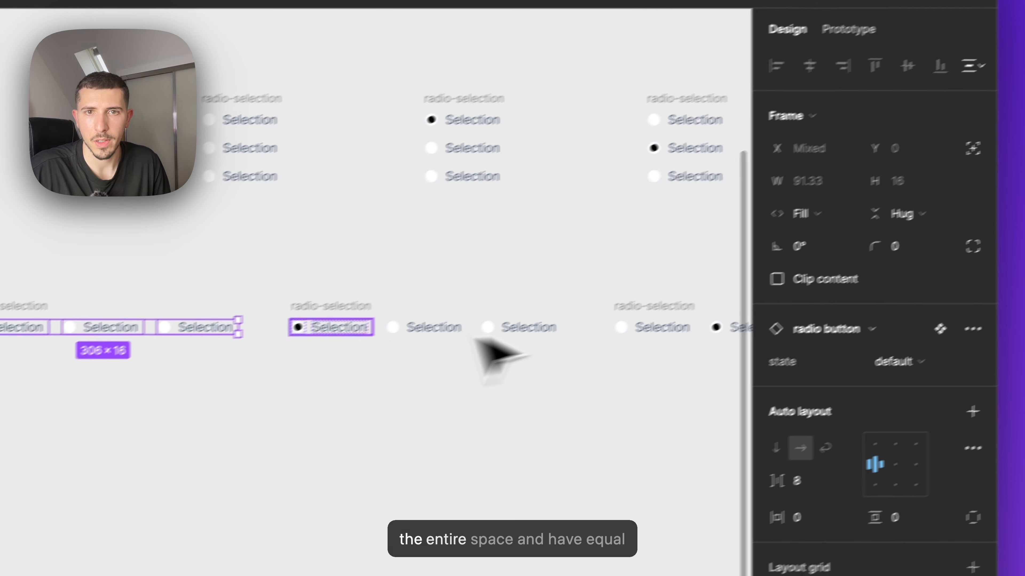
Set the width of all three radio buttons in the second horizontal radio-selection frame to Fill container
left_click(312, 337)
left_click(403, 337, "shift")
left_click(500, 337, "shift")
left_click(858, 190)
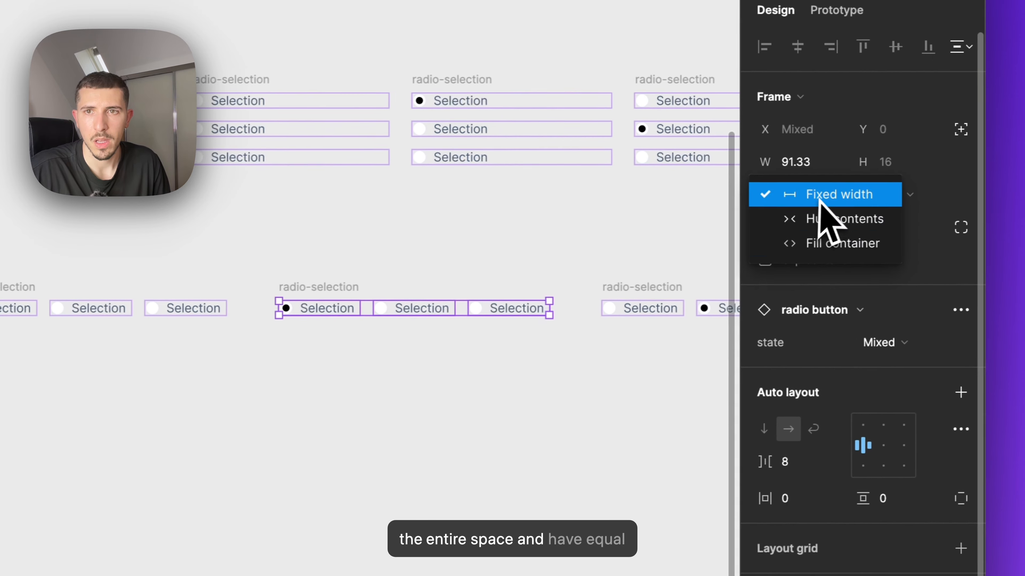
left_click(900, 242)
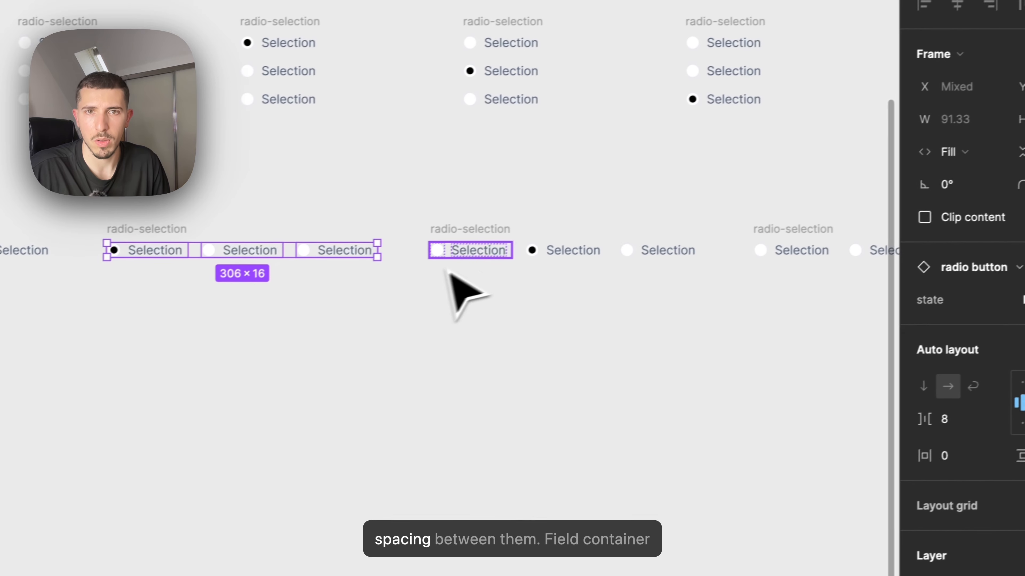
Set the width of all three radio buttons in the third horizontal radio-selection frame to Fill container
left_click(470, 250)
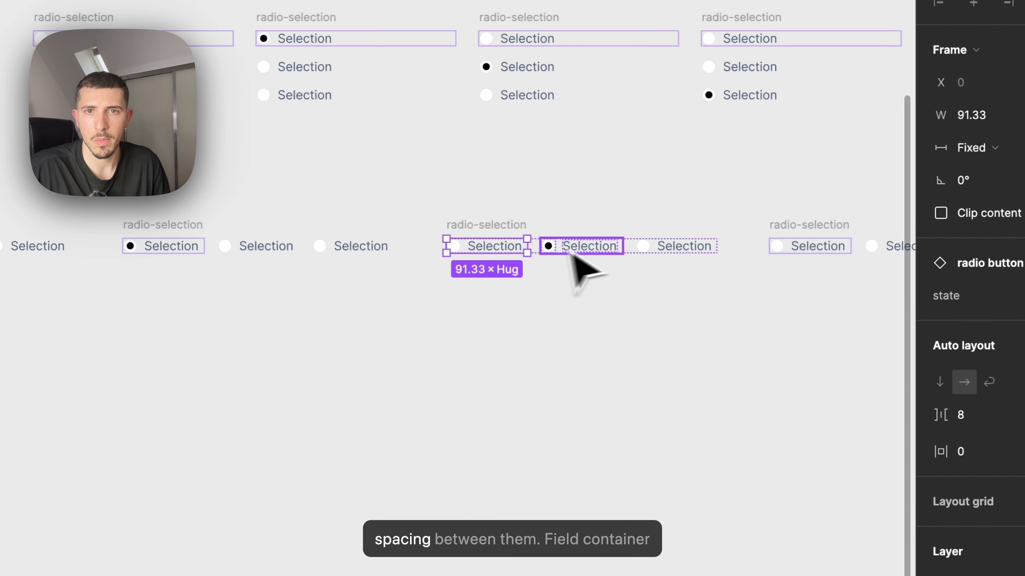
left_click(573, 250, "shift")
left_click(678, 250, "shift")
left_click(956, 152)
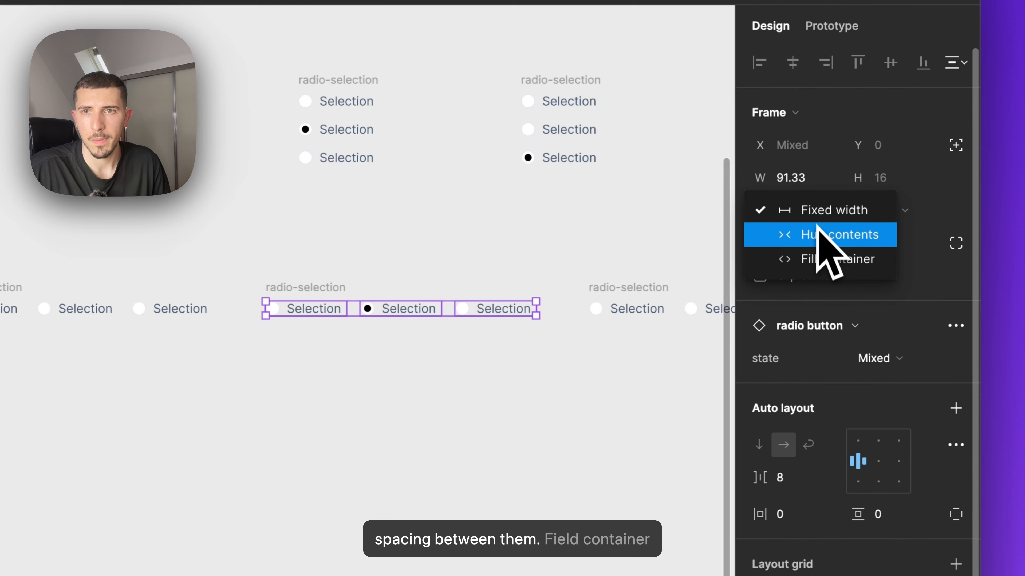
left_click(812, 259)
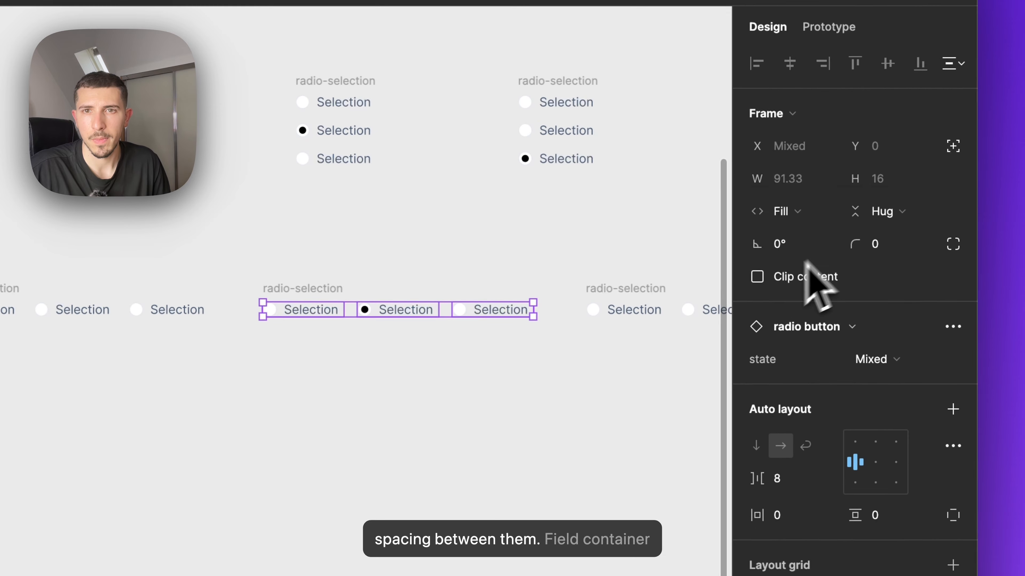
Set the width of all three radio buttons in the fourth horizontal radio-selection frame to Fill container
left_click_drag(564, 356, 138, 346)
left_click(205, 297)
left_click(298, 299, "shift")
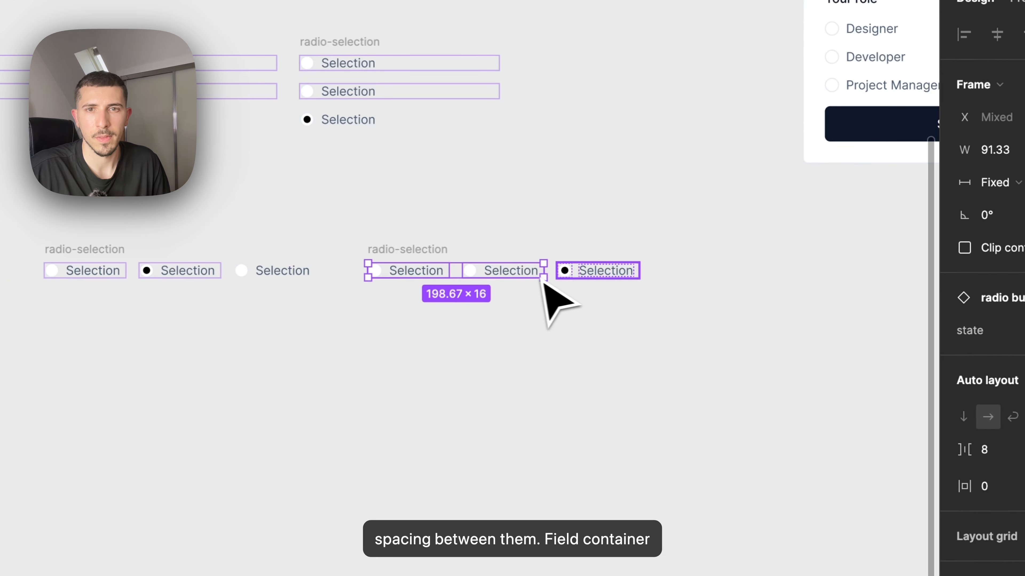
left_click(591, 272, "shift")
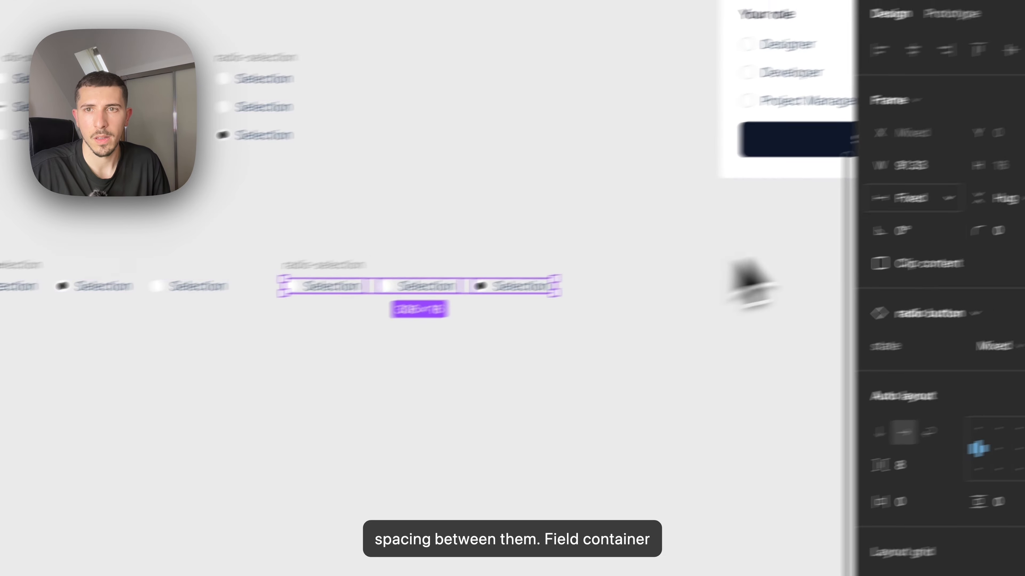
left_click(998, 182)
left_click(1018, 234)
left_click(775, 314)
Resize the four horizontal radio-selection frames together to a width of about 311
scroll(776, 315, "down", 2)
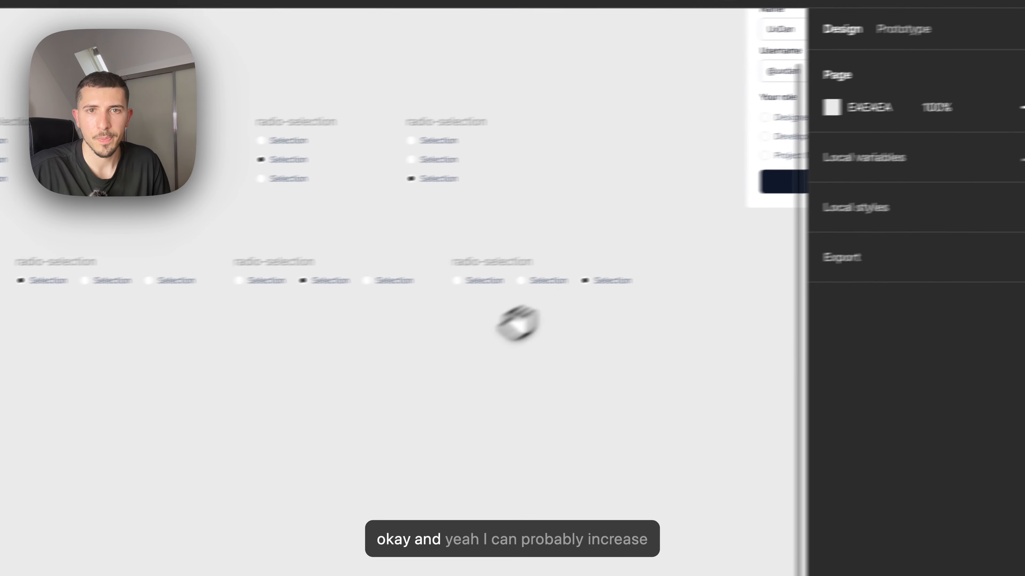
left_click_drag(697, 320, 299, 281)
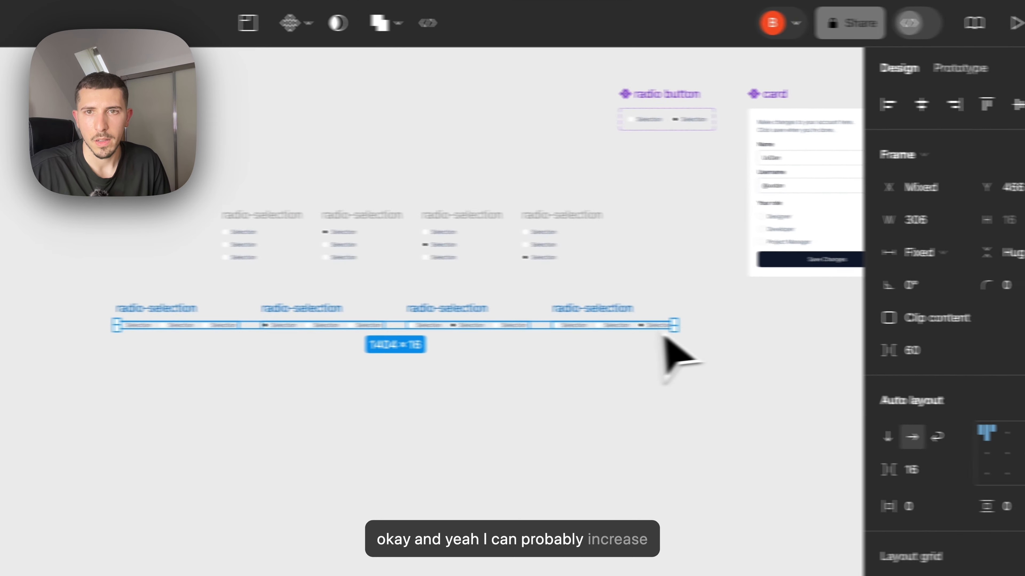
left_click_drag(906, 328, 1020, 328)
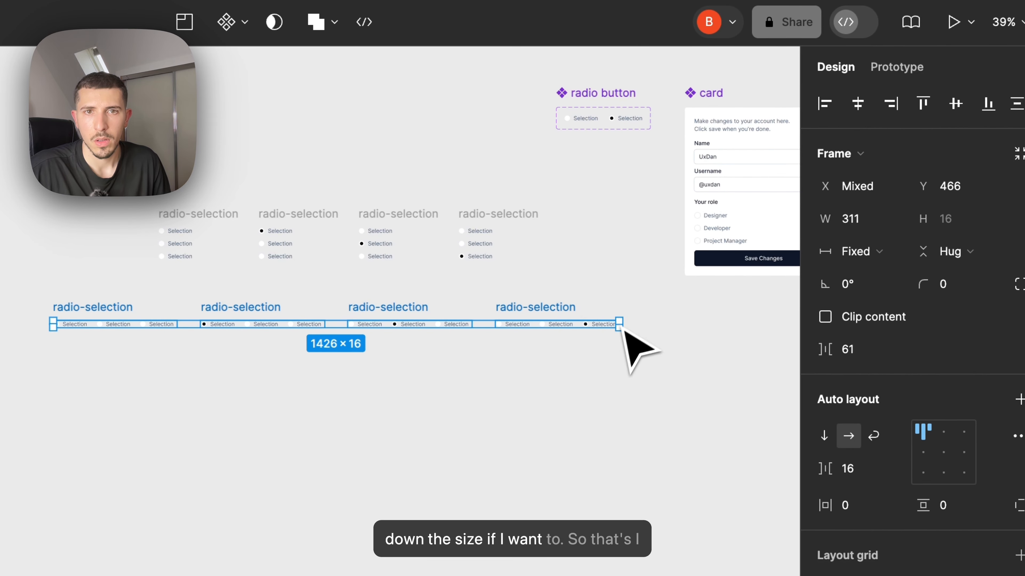
left_click(603, 386)
Create a component set from all eight vertical and horizontal radio-selection frames and name its variant property layout
left_click_drag(587, 186, 81, 275)
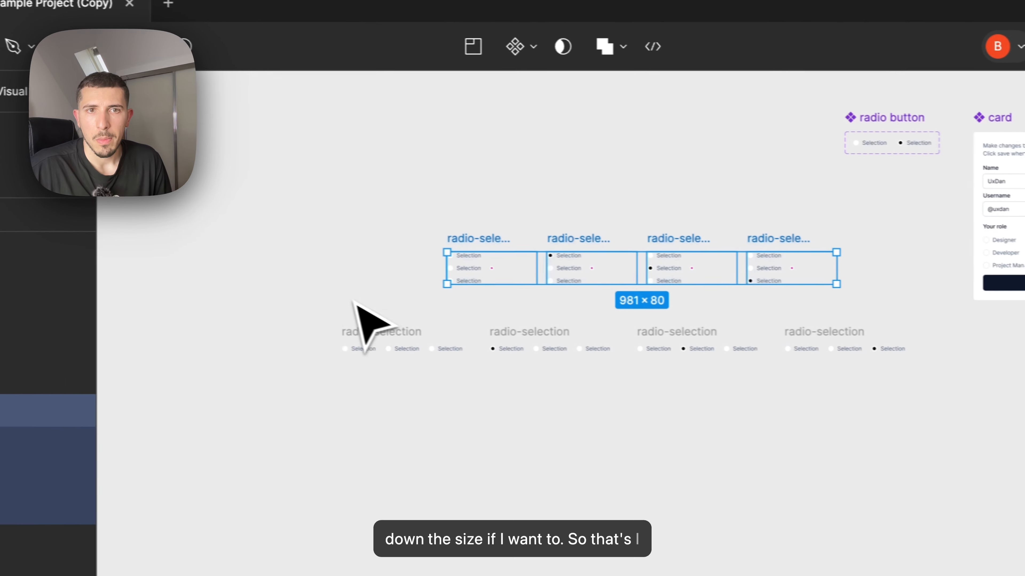
left_click(23, 178)
scroll(94, 297, "up", 3)
scroll(401, 323, "down", 3)
left_click_drag(302, 178, 835, 370)
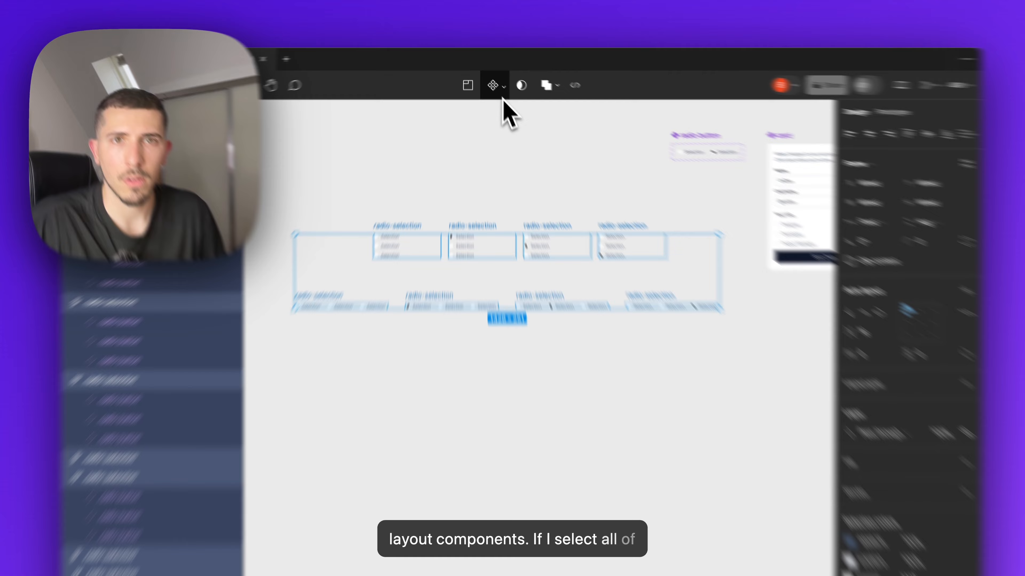
left_click(498, 80)
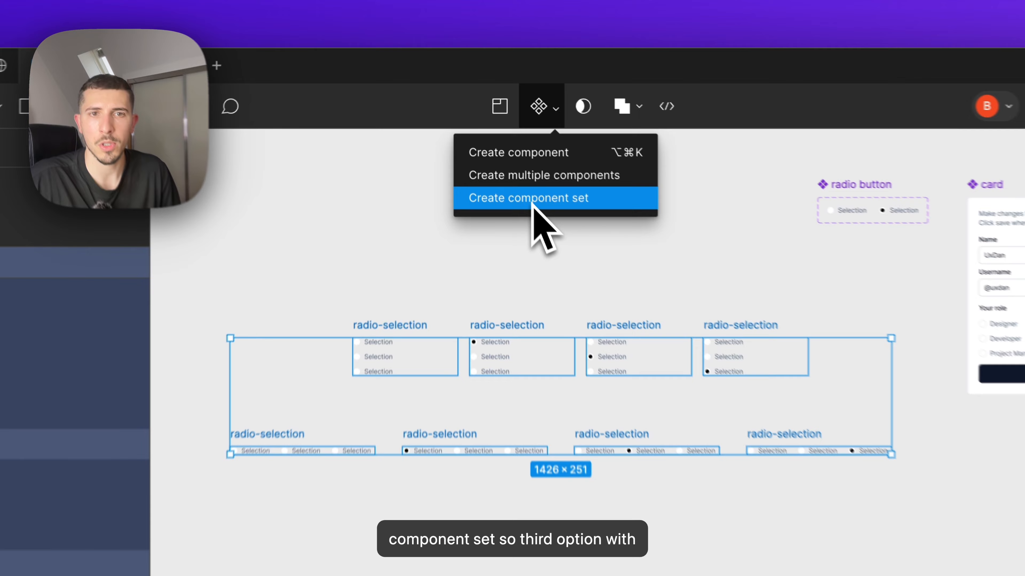
left_click(487, 129)
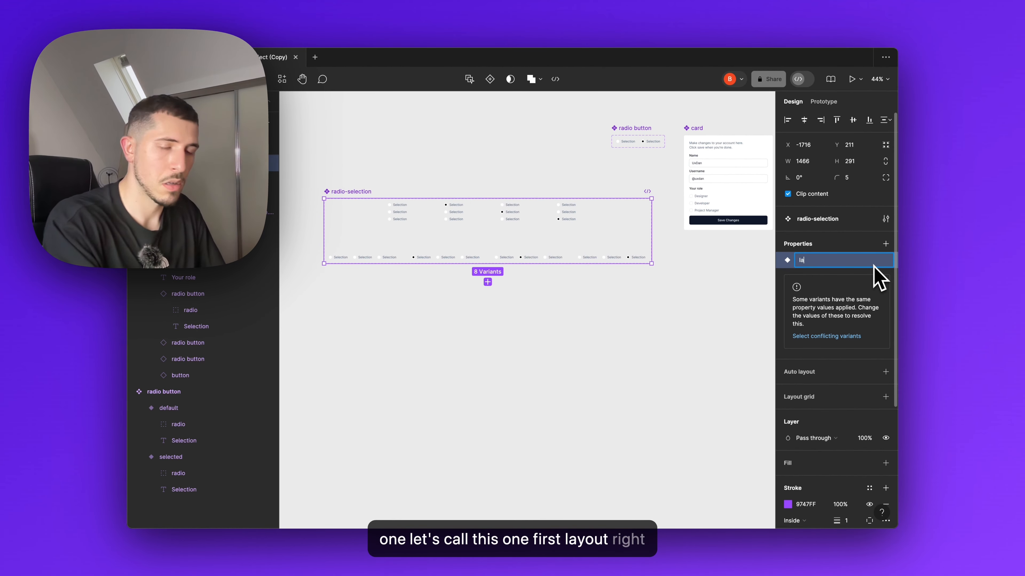
Set the layout property of the four vertical radio-selection variants to vertical
left_click(420, 216)
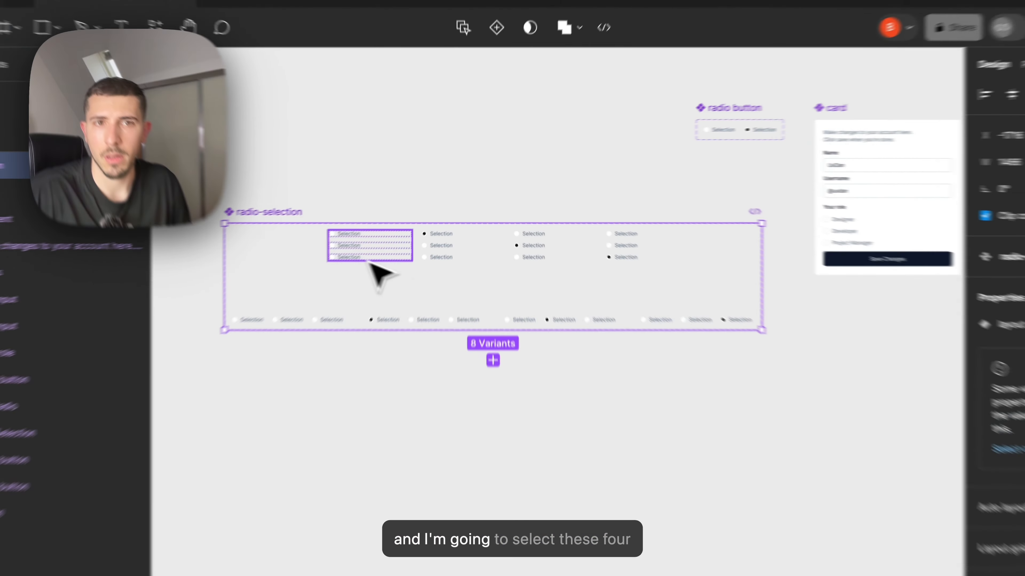
left_click(476, 218, "shift")
left_click(533, 218, "shift")
left_click(589, 218, "shift")
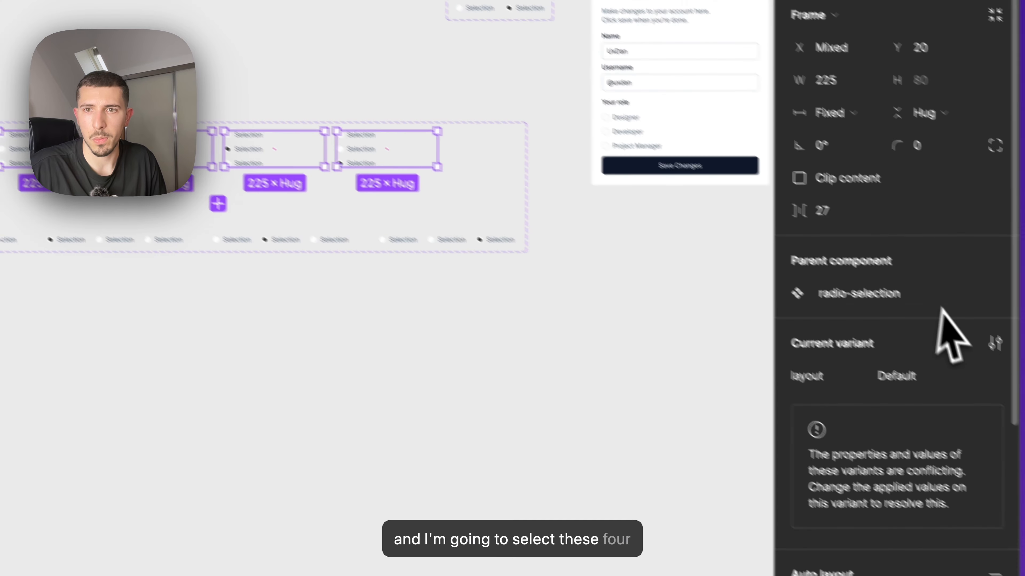
left_click(908, 348)
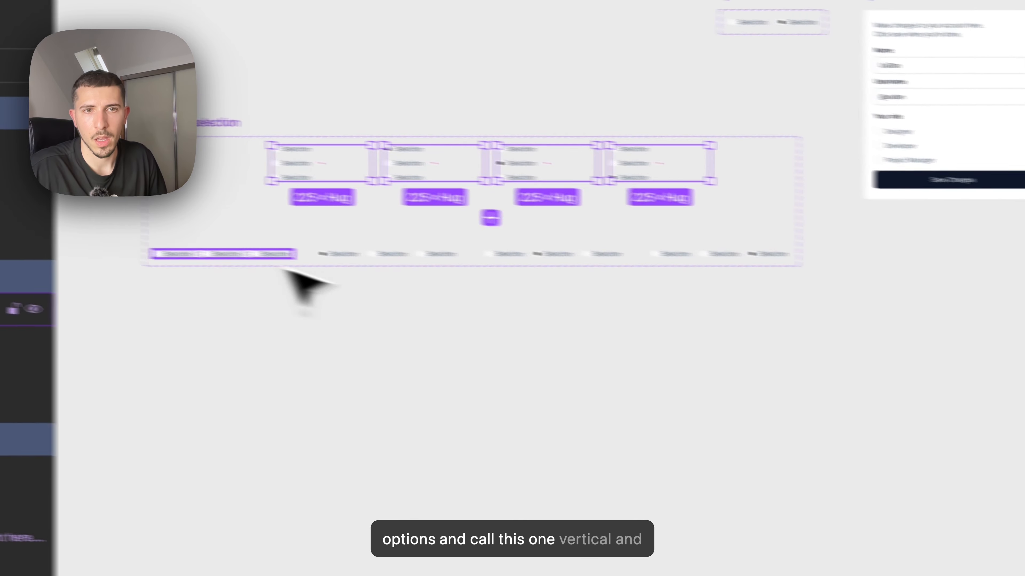
Set the layout property of the four horizontal radio-selection variants to horizontal
left_click_drag(525, 260, 247, 265)
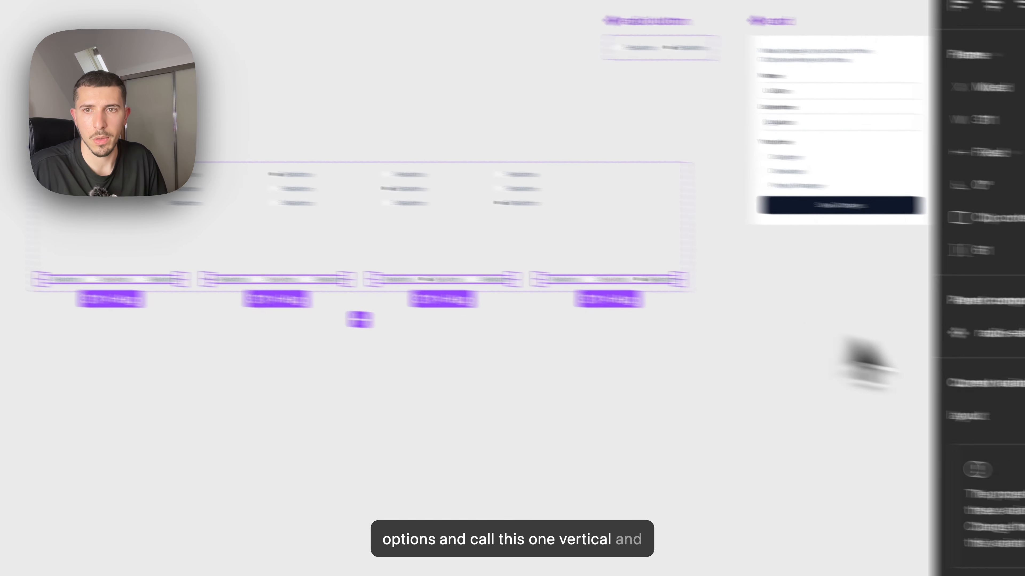
left_click(867, 400)
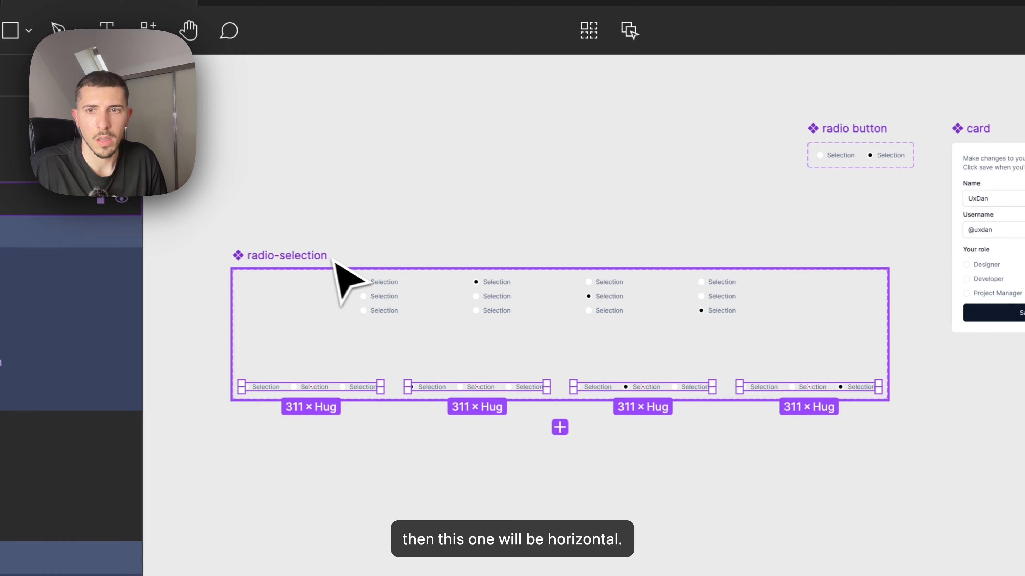
left_click(332, 258)
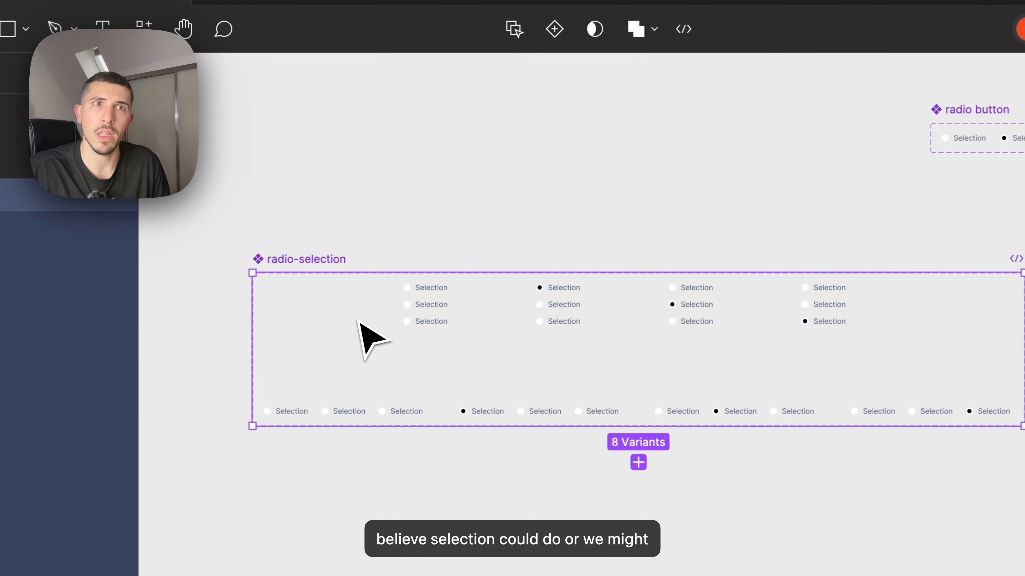
Try adding another variant to the radio-selection component set, and undo the addition
scroll(357, 322, "down", 2)
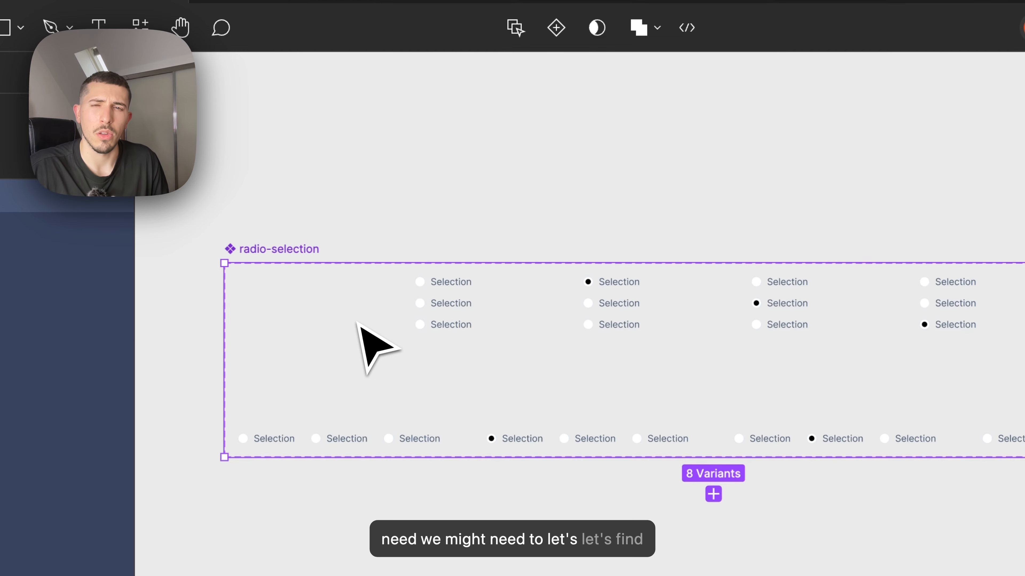
left_click_drag(357, 322, 314, 318)
scroll(314, 322, "down", 1)
left_click(373, 315)
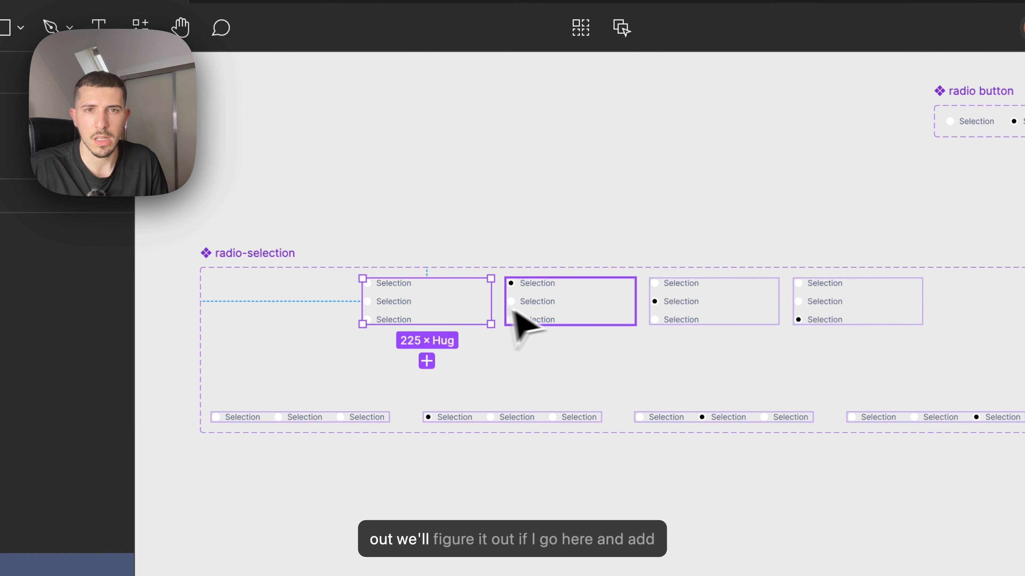
left_click(383, 272)
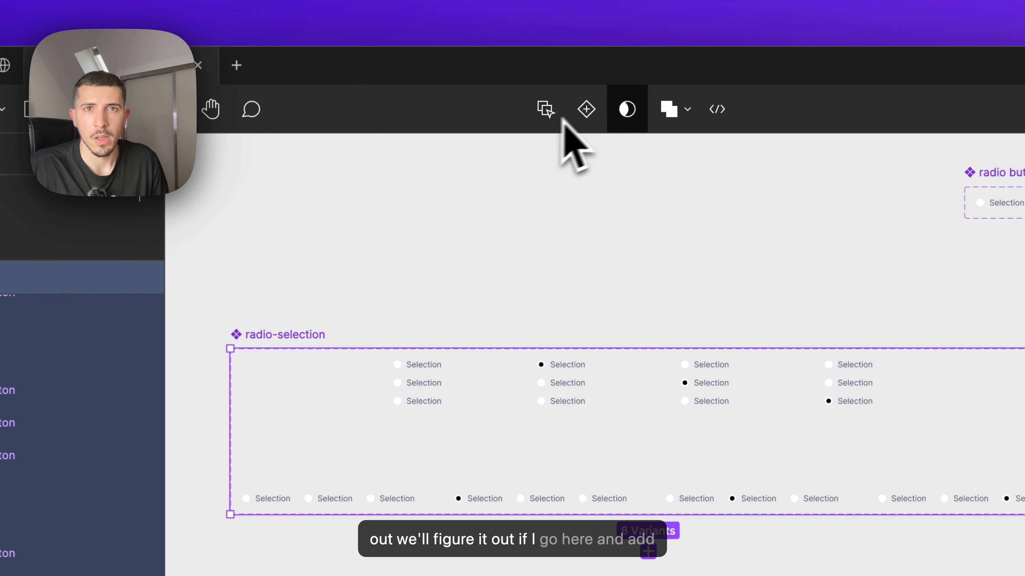
left_click(587, 114)
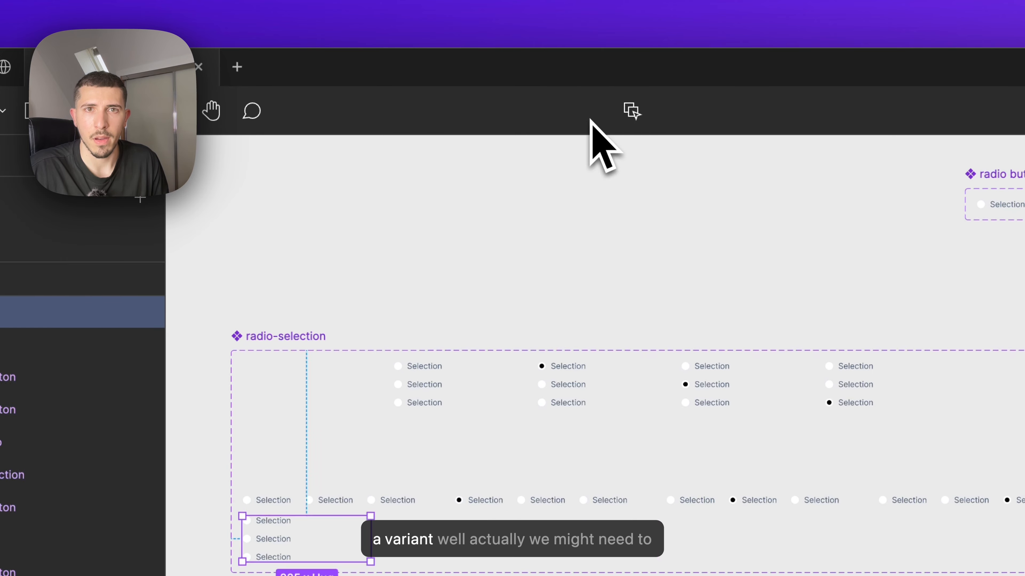
left_click(858, 348)
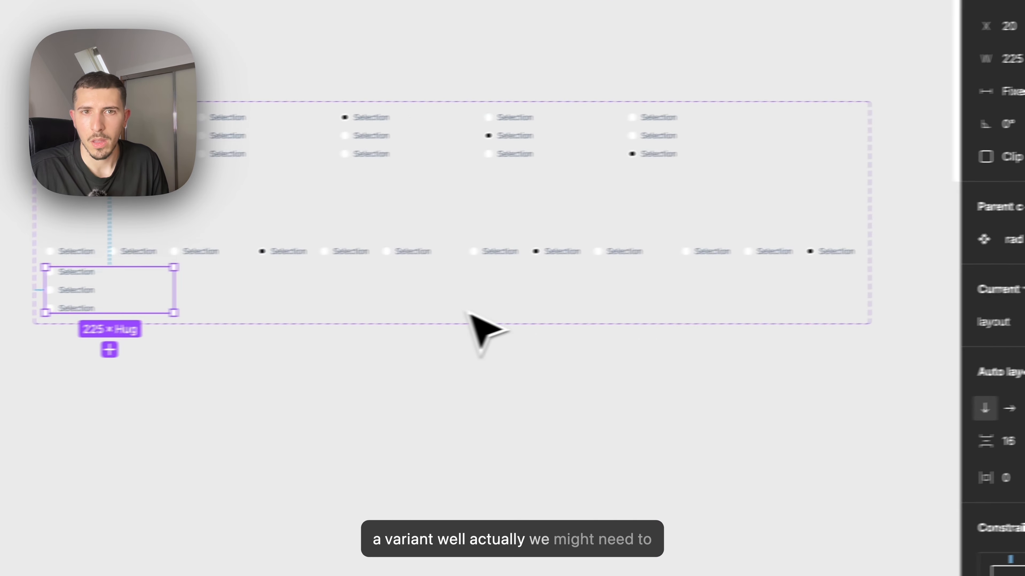
left_click(44, 279)
key("super+z")
key("super+z")
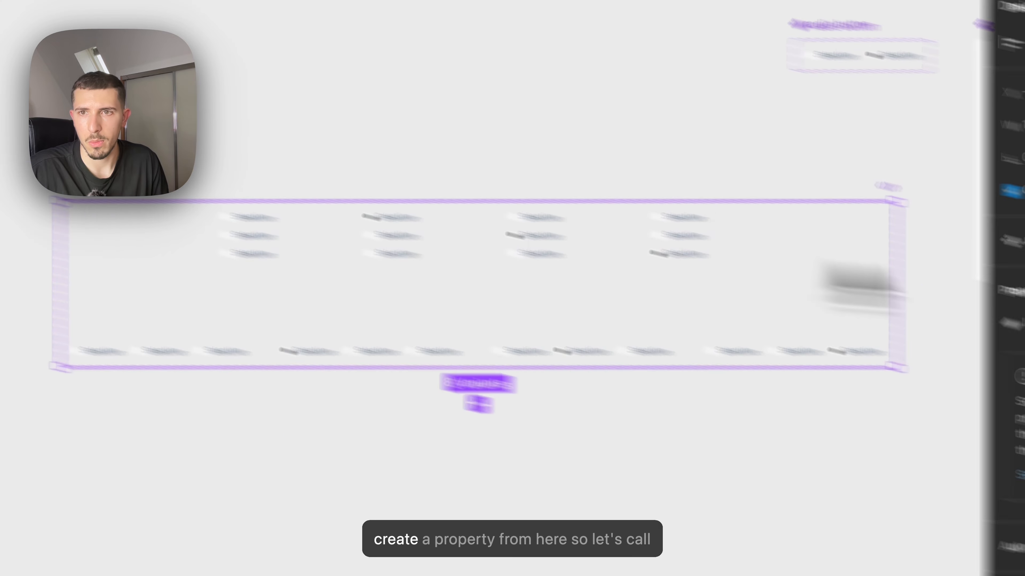
Create a variant property named selection with the value Default on the radio-selection component set
left_click(975, 231)
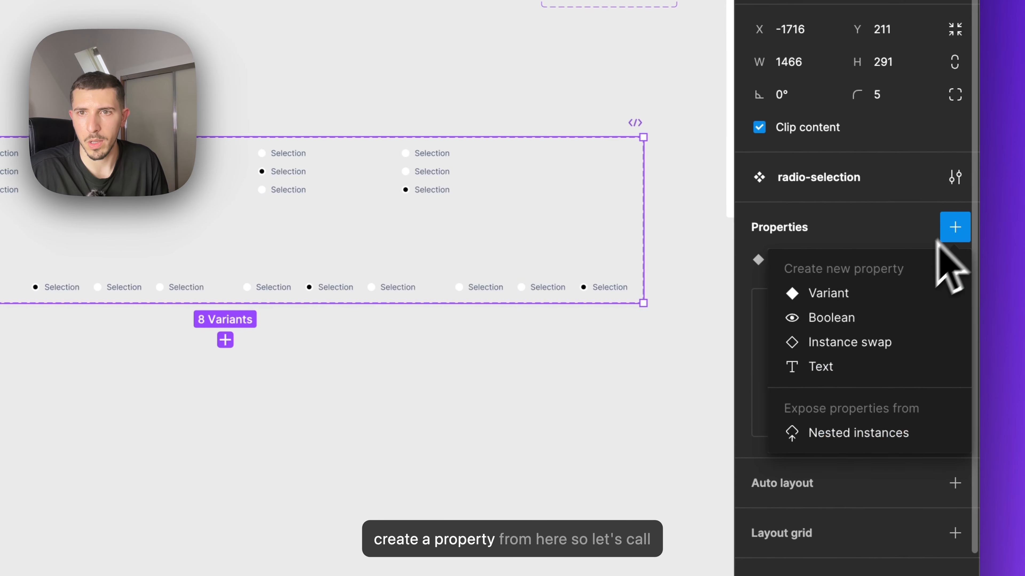
left_click(882, 298)
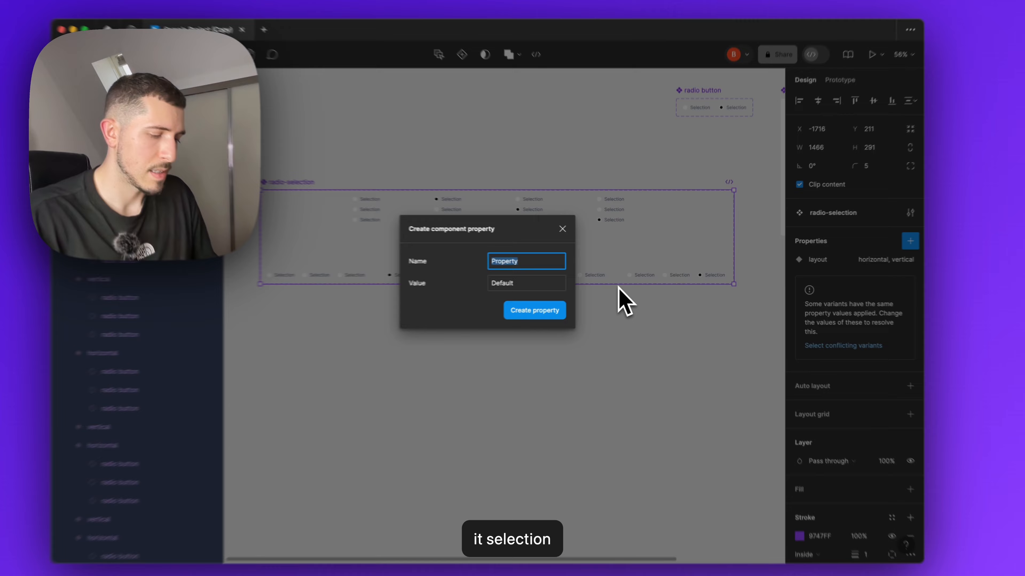
type("selection")
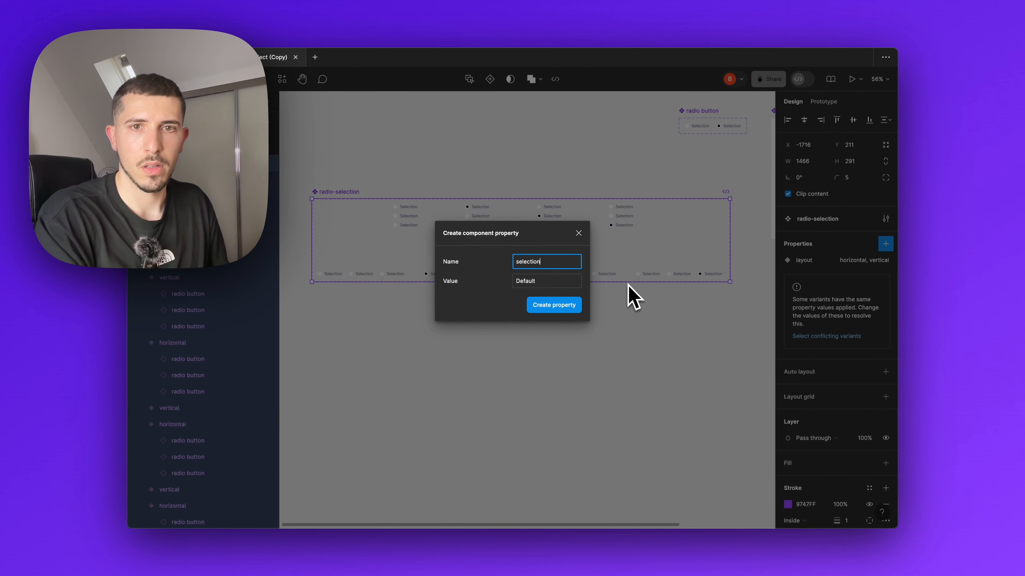
key("Return")
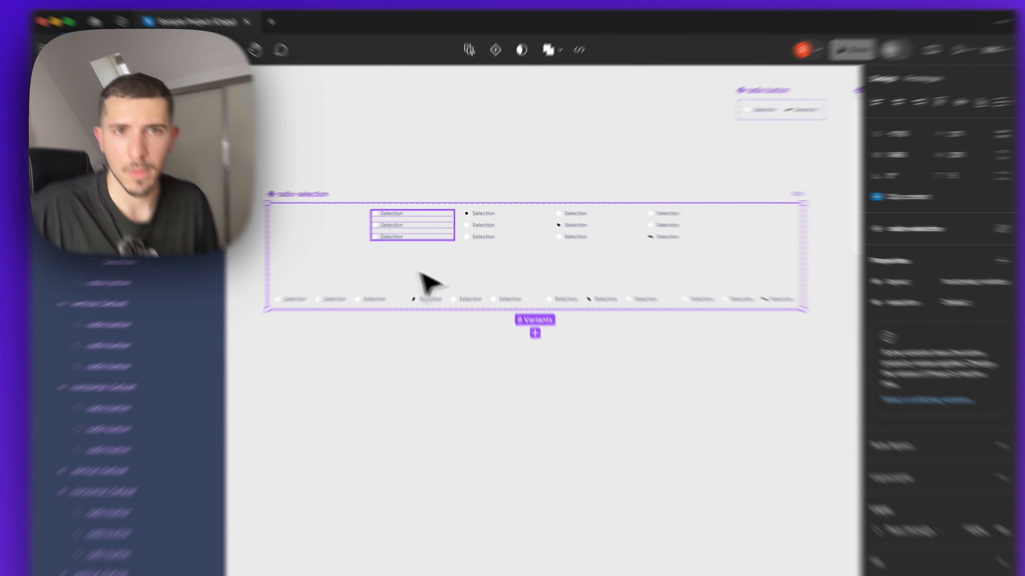
Set the selection property of the vertical and horizontal variants without any selected radio button to blank
left_click(439, 220)
left_click(482, 220)
left_click(554, 220, "shift")
left_click(624, 221, "shift")
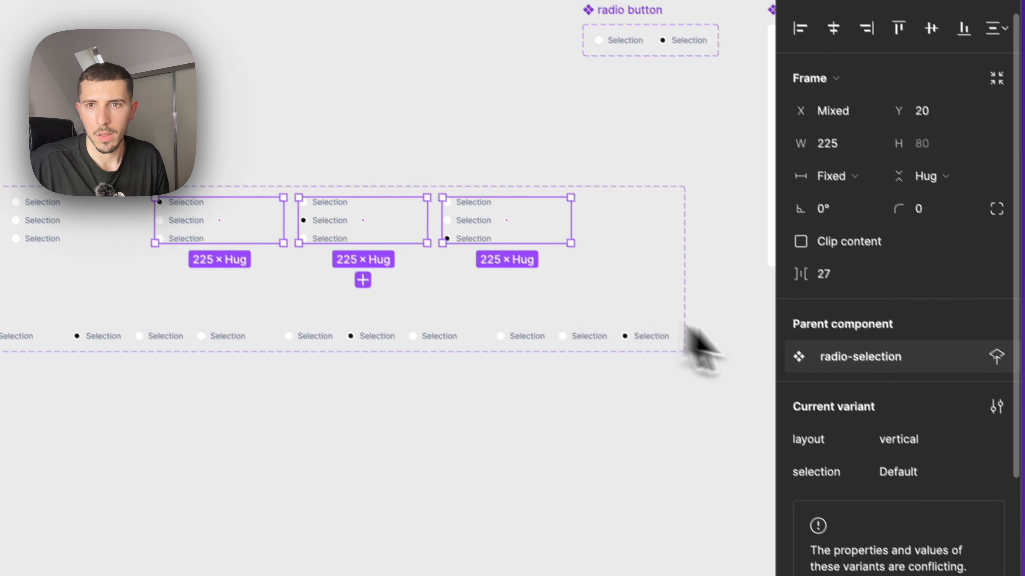
left_click(352, 245)
left_click(206, 240)
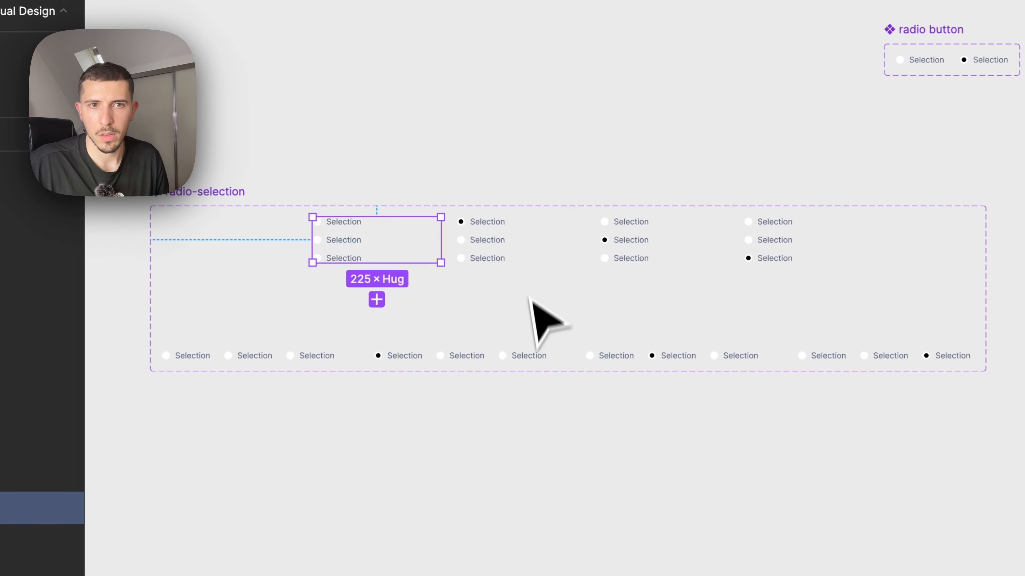
left_click(225, 356, "shift")
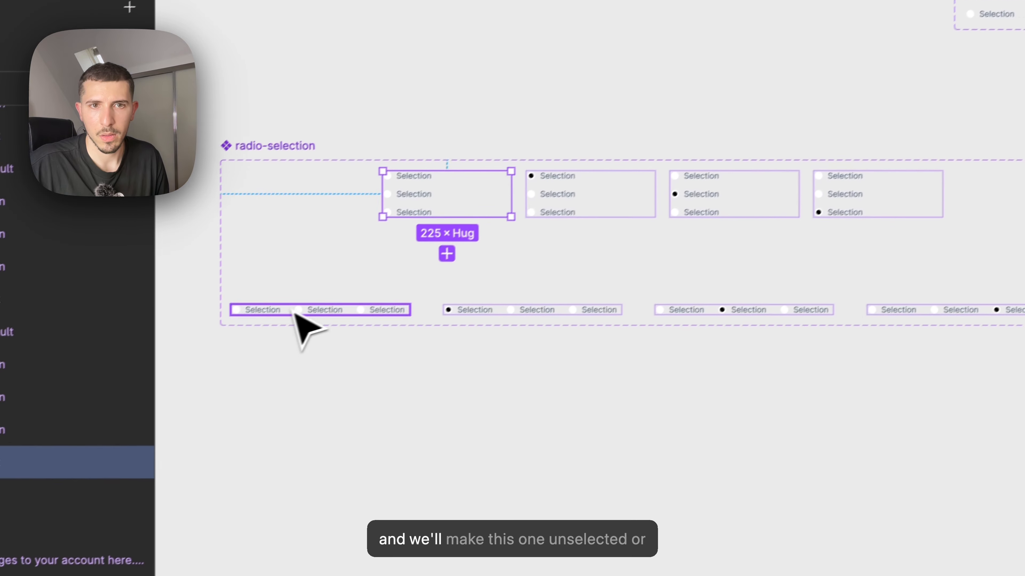
left_click(900, 359)
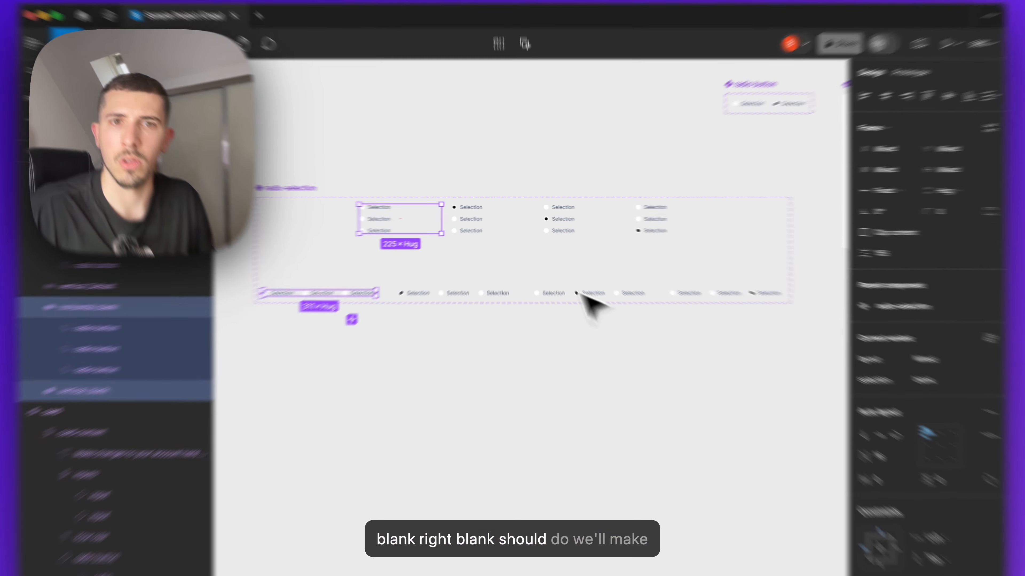
Set the selection property of the vertical and horizontal variants whose first radio button is selected to first
left_click(499, 219)
left_click(556, 223, "shift")
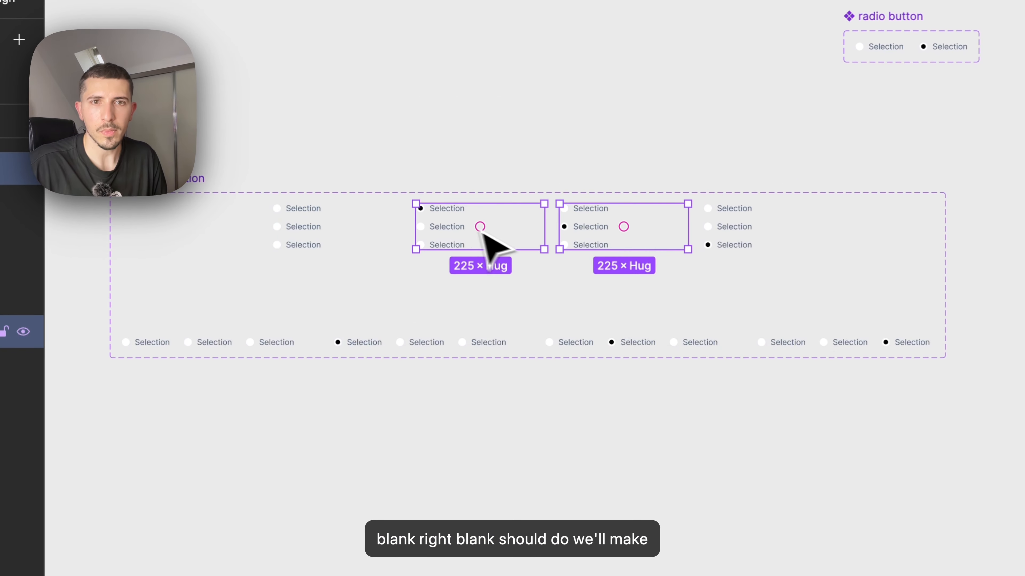
left_click(370, 347, "shift")
left_click(887, 339)
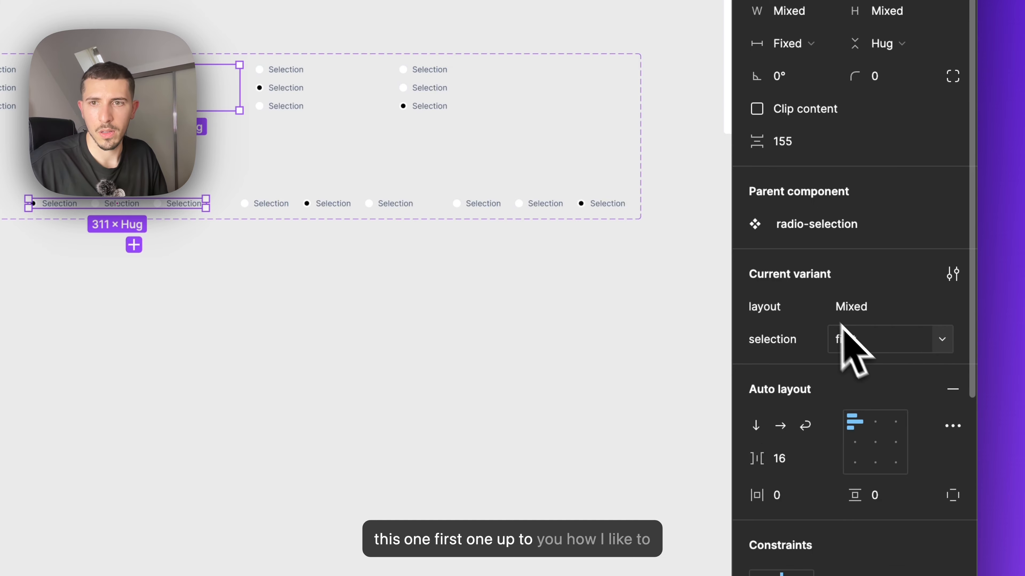
Set the selection property of the vertical and horizontal variants whose first radio button is selected to 1
left_click(338, 103)
left_click(184, 99)
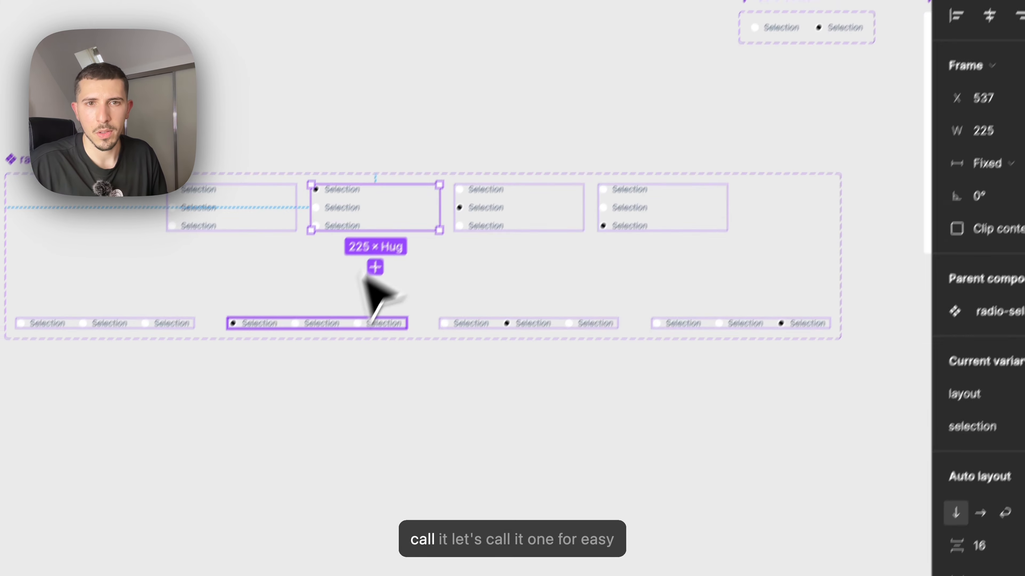
left_click(373, 323, "shift")
left_click(871, 358)
type("1")
key("Return")
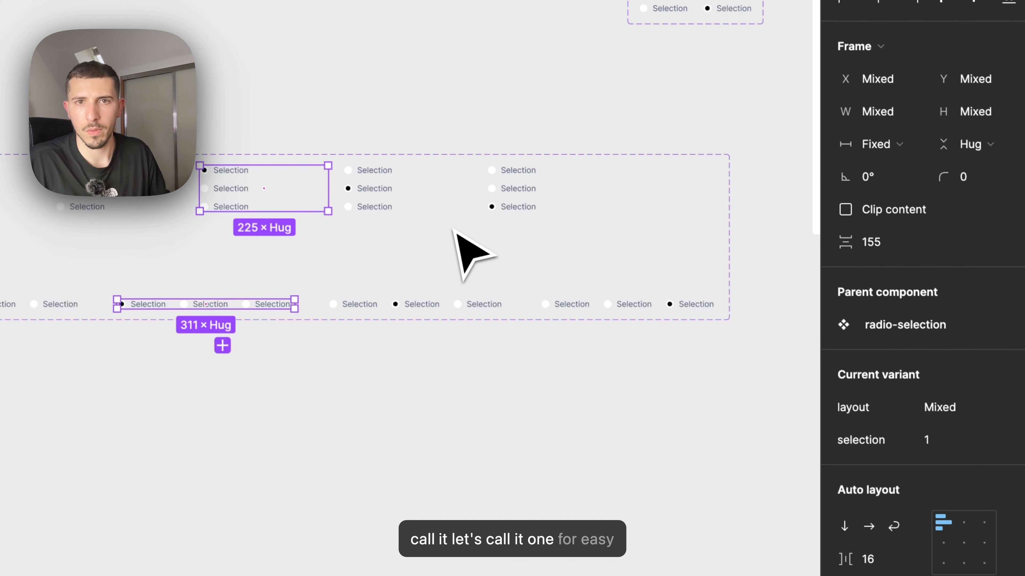
Set the selection property of the vertical and horizontal variants whose second radio button is selected to 2
left_click(435, 212)
left_click(432, 305, "shift")
left_click(928, 440)
type("2")
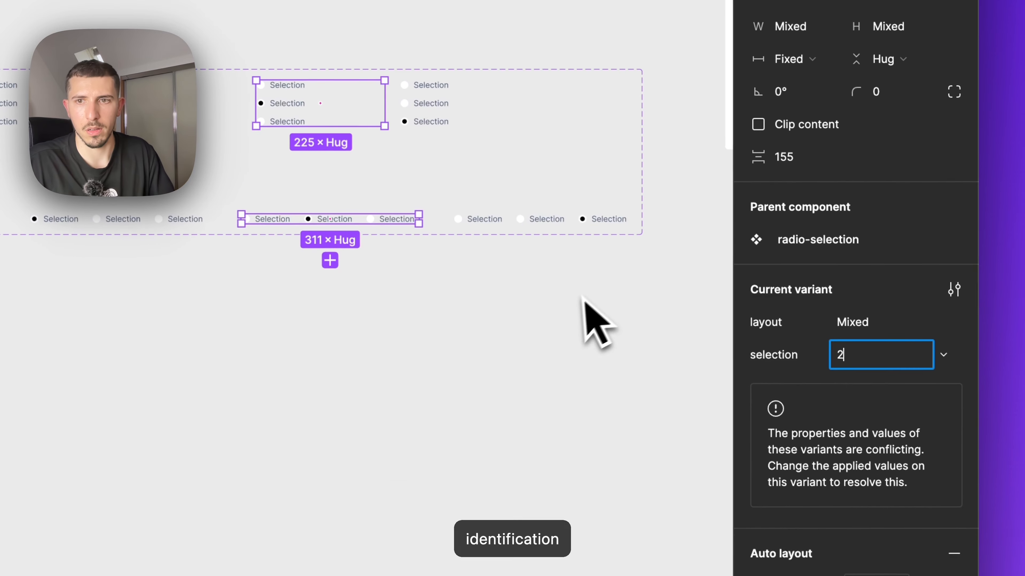
key("Return")
Set the selection property of the vertical and horizontal variants whose third radio button is selected to 3
left_click(428, 103)
left_click(488, 218, "shift")
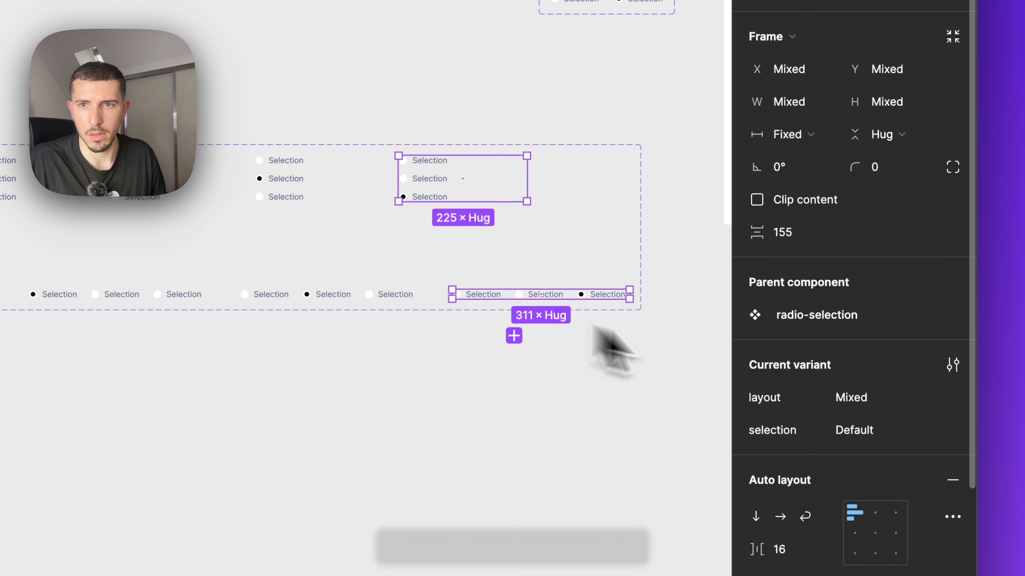
left_click(857, 431)
type("3")
key("Return")
left_click(486, 448)
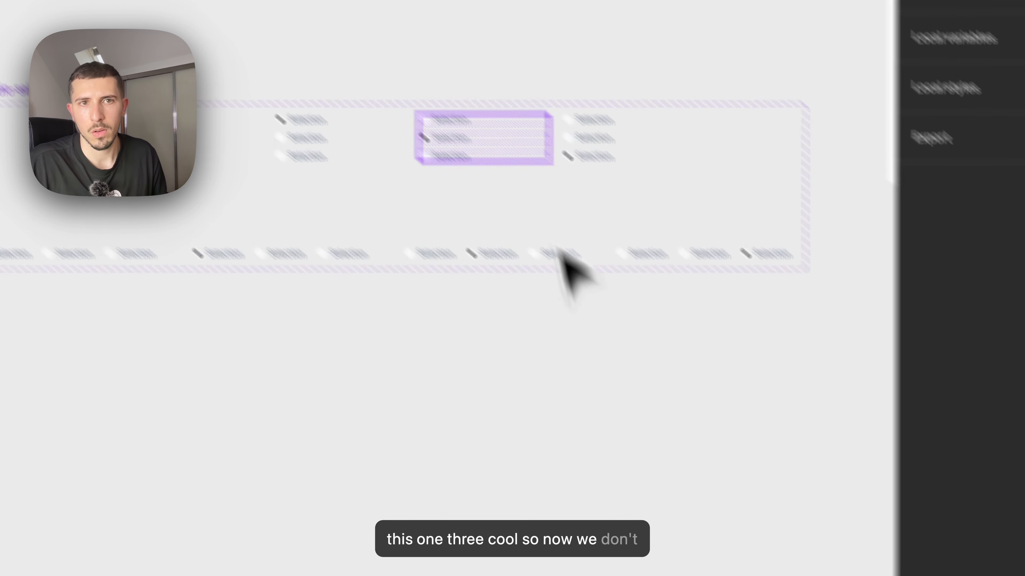
Switch to prototype editing for the radio-selection component set
left_click(257, 222)
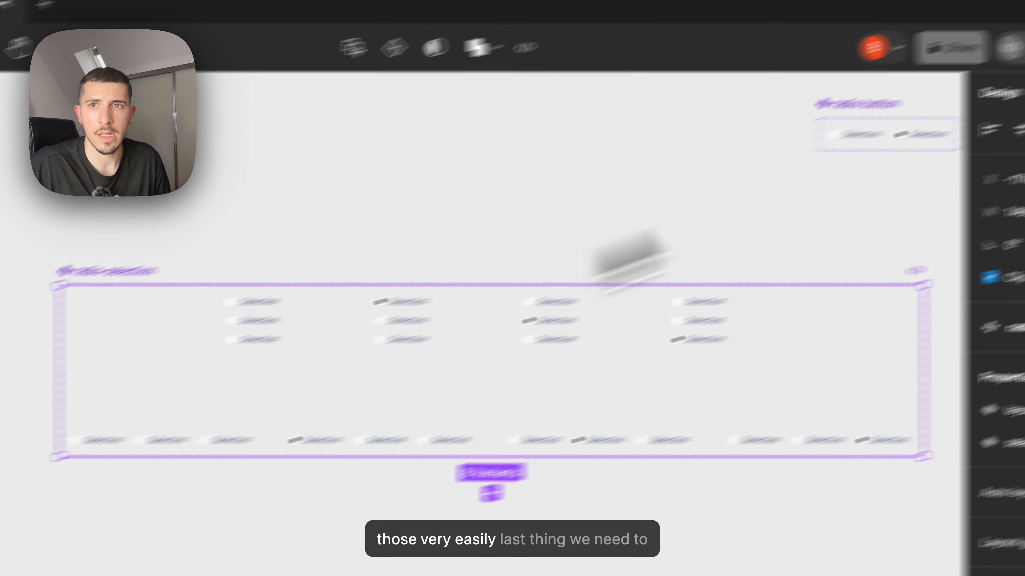
left_click(871, 149)
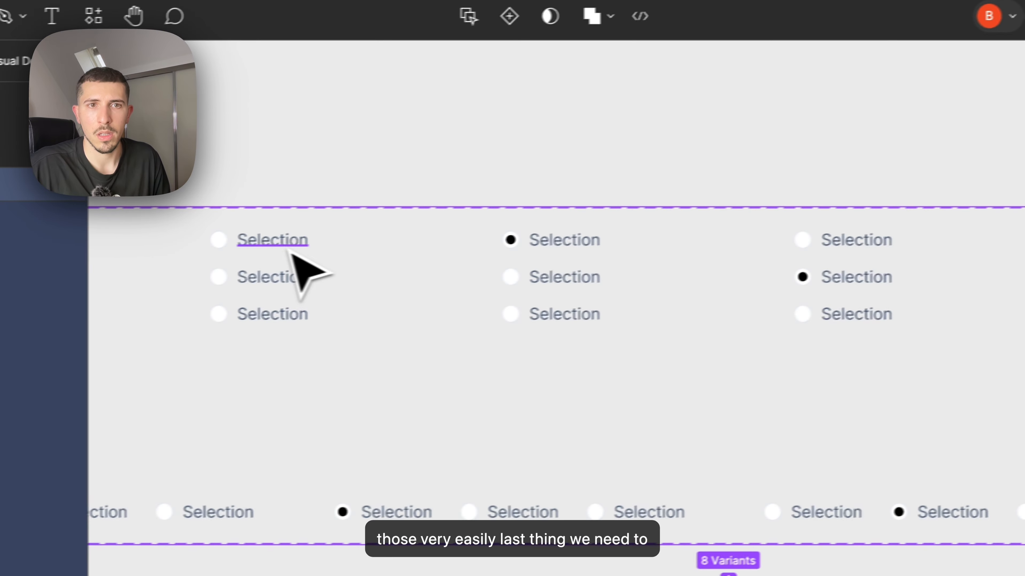
left_click(305, 241)
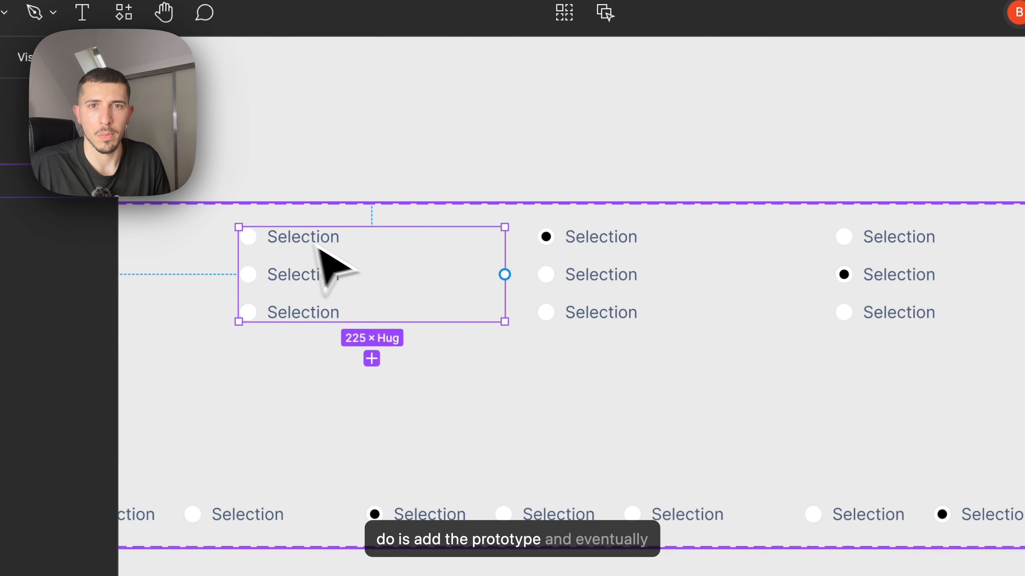
scroll(320, 256, "down", 5)
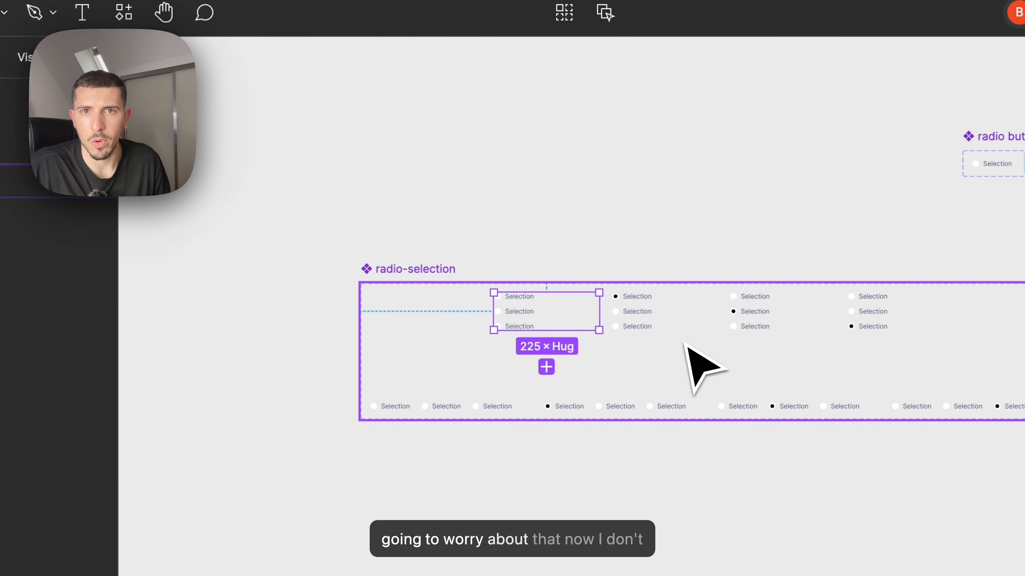
scroll(683, 343, "up", 2)
left_click(935, 311)
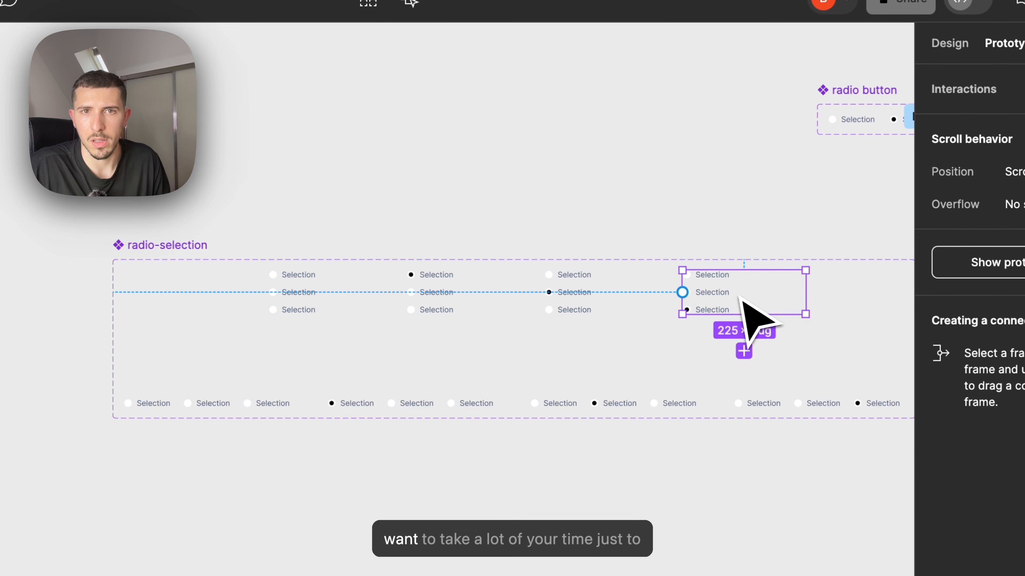
Connect the first radio button of the vertical blank variant to the vertical selection 1 variant with an instant on-click Change to interaction
scroll(383, 287, "up", 5)
left_click(275, 286)
scroll(259, 280, "up", 1)
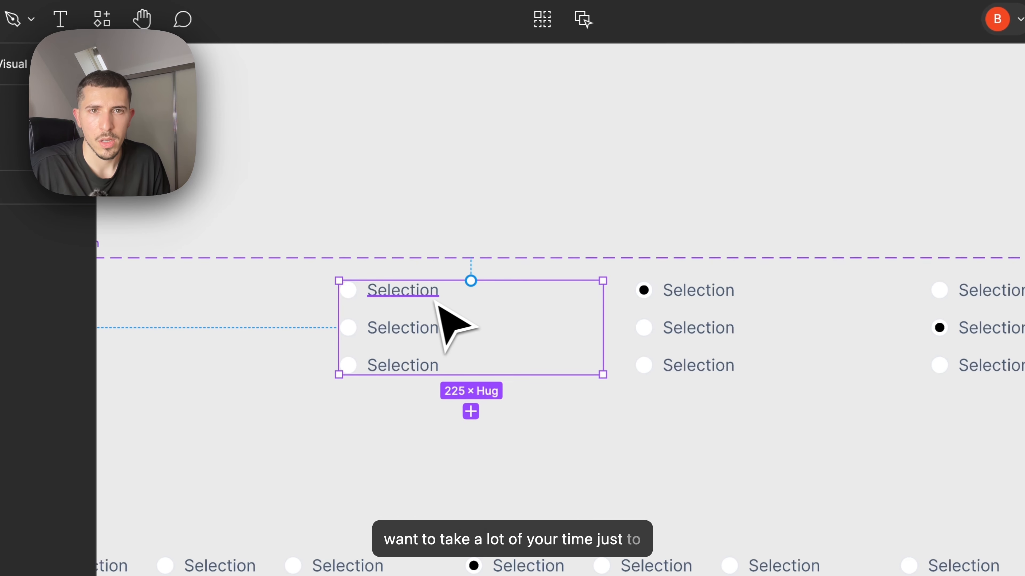
scroll(459, 307, "right", 3)
scroll(355, 278, "up", 3)
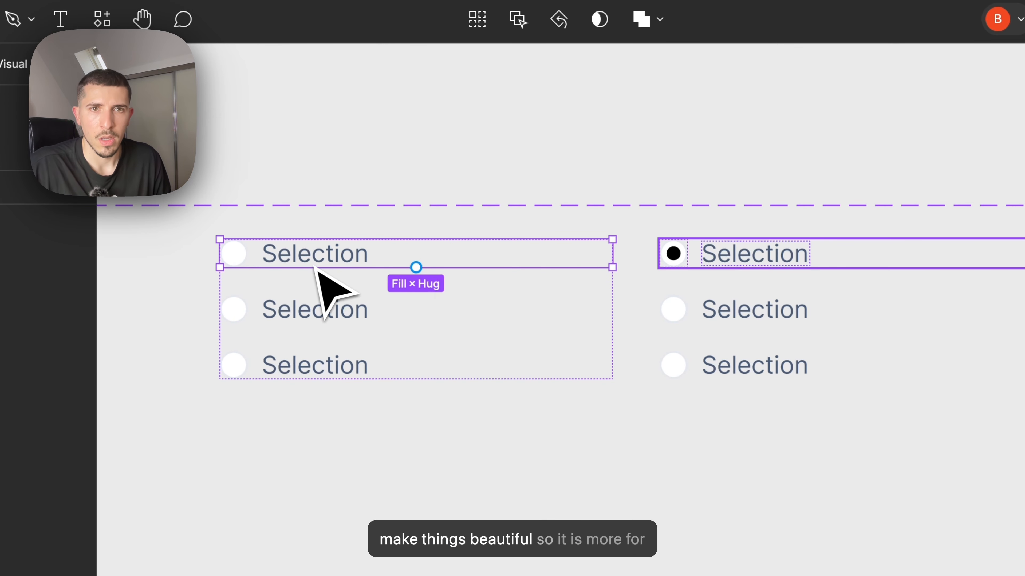
left_click_drag(618, 256, 715, 350)
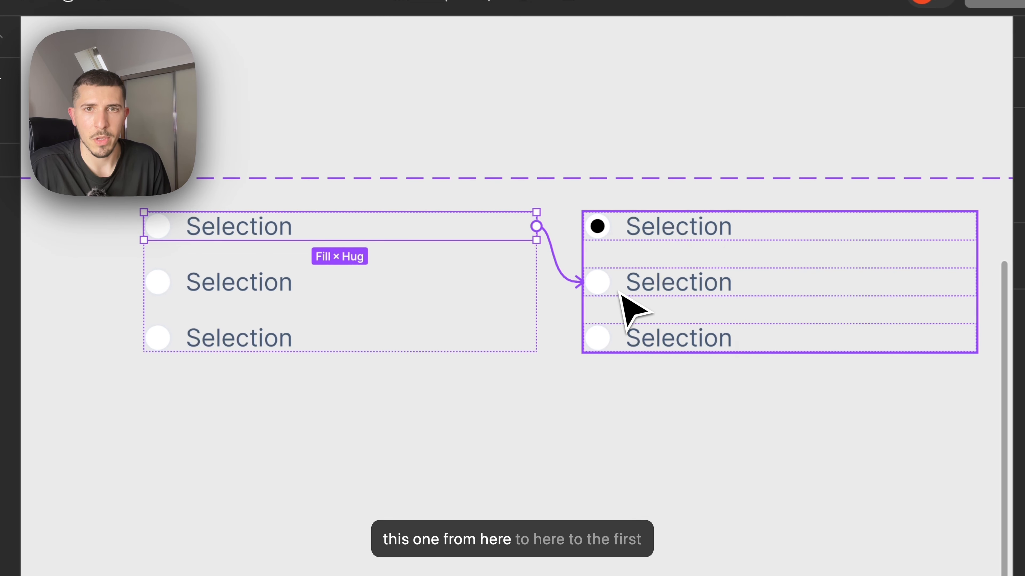
left_click_drag(621, 293, 623, 297)
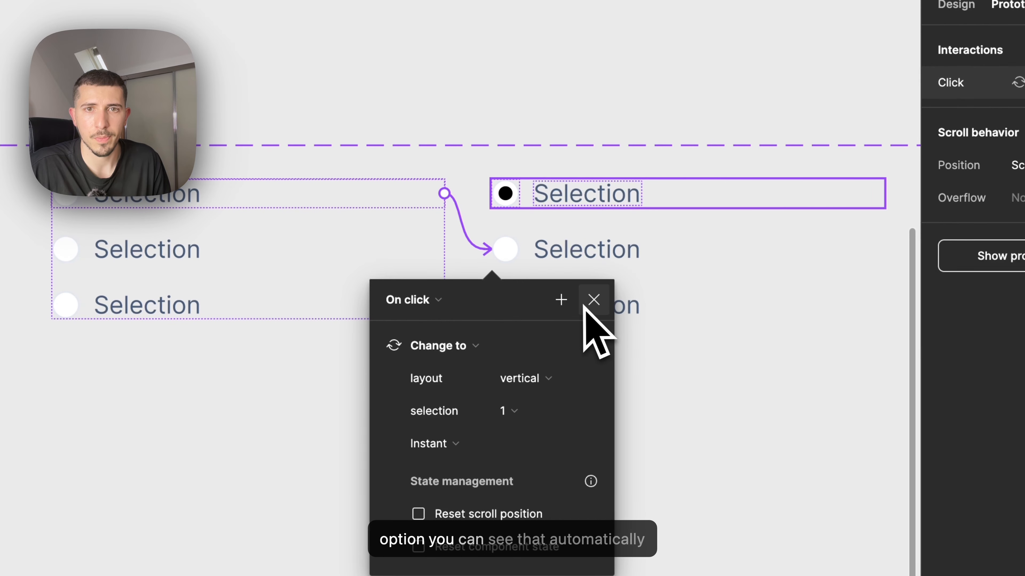
left_click(441, 342)
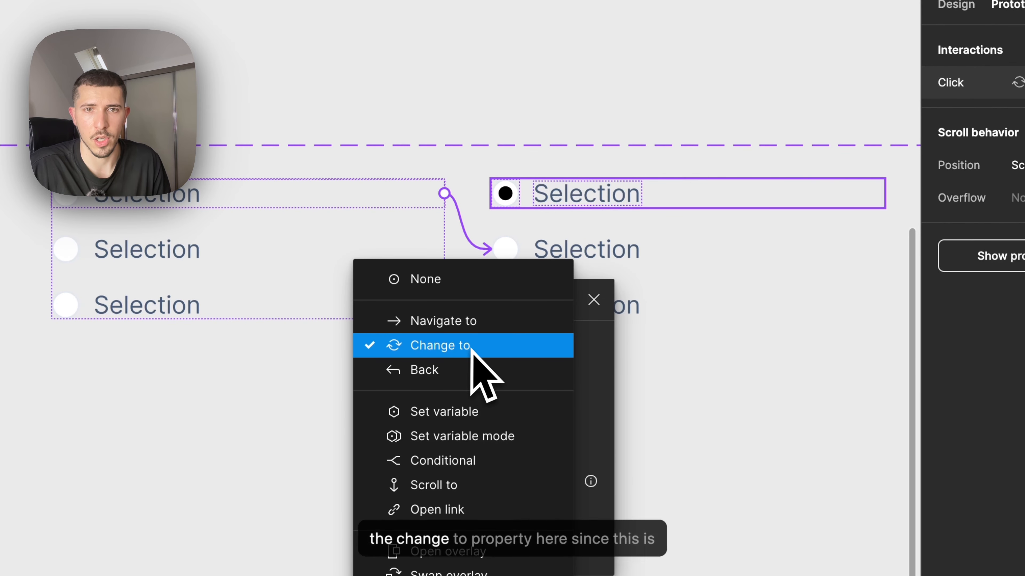
left_click(476, 346)
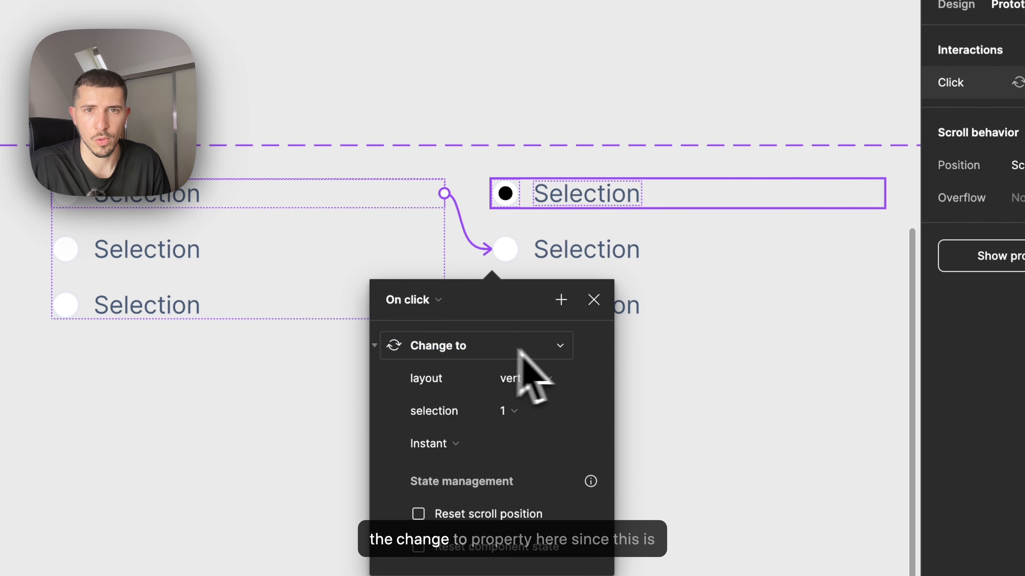
Connect the second and third radio buttons of the vertical blank variant to the vertical selection 2 and 3 variants with on-click Change to interactions
left_click(599, 302)
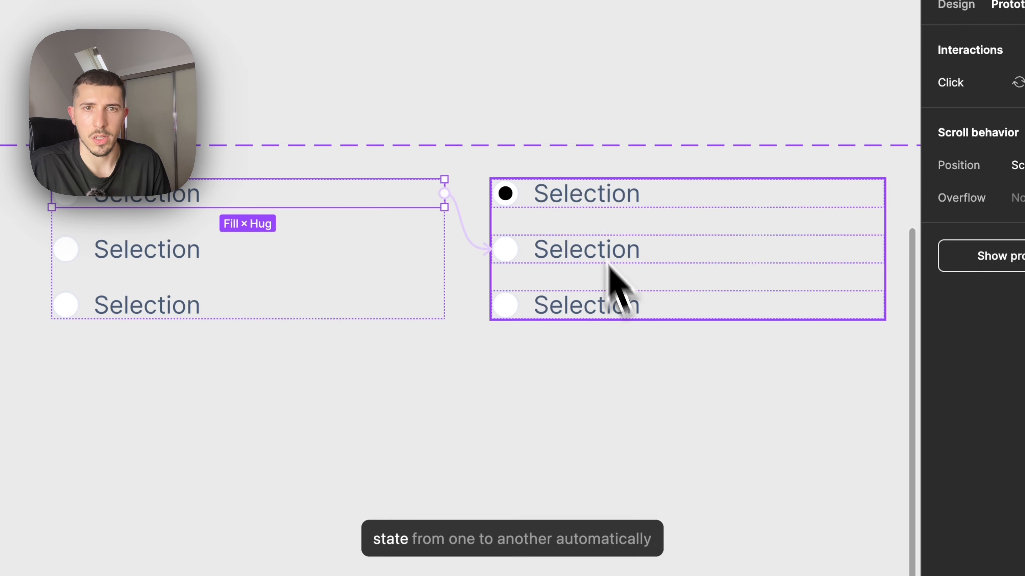
scroll(685, 300, "down", 4)
left_click_drag(704, 302, 403, 308)
left_click_drag(636, 306, 287, 273)
left_click_drag(390, 244, 621, 242)
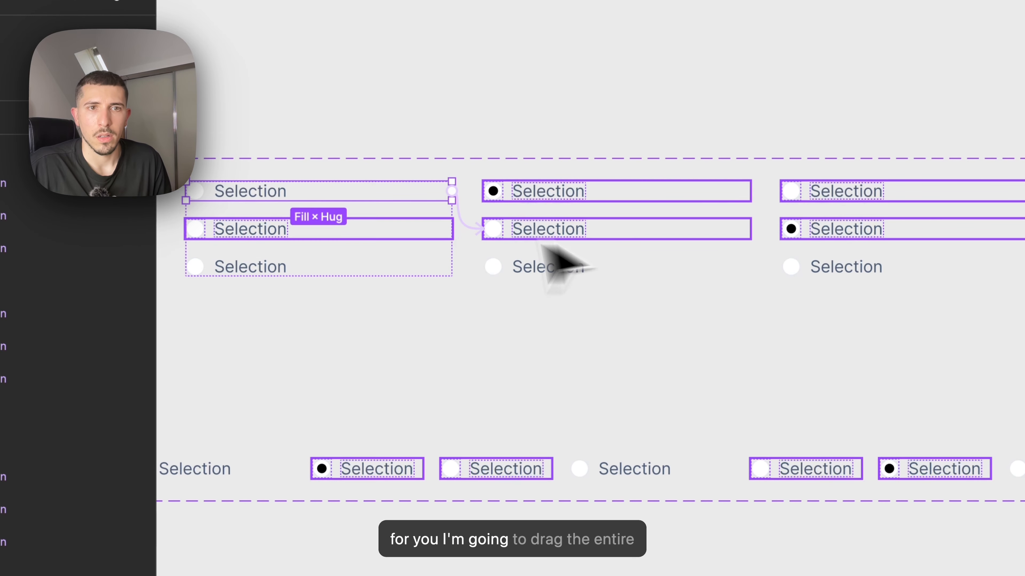
left_click(297, 237)
scroll(404, 241, "down", 2)
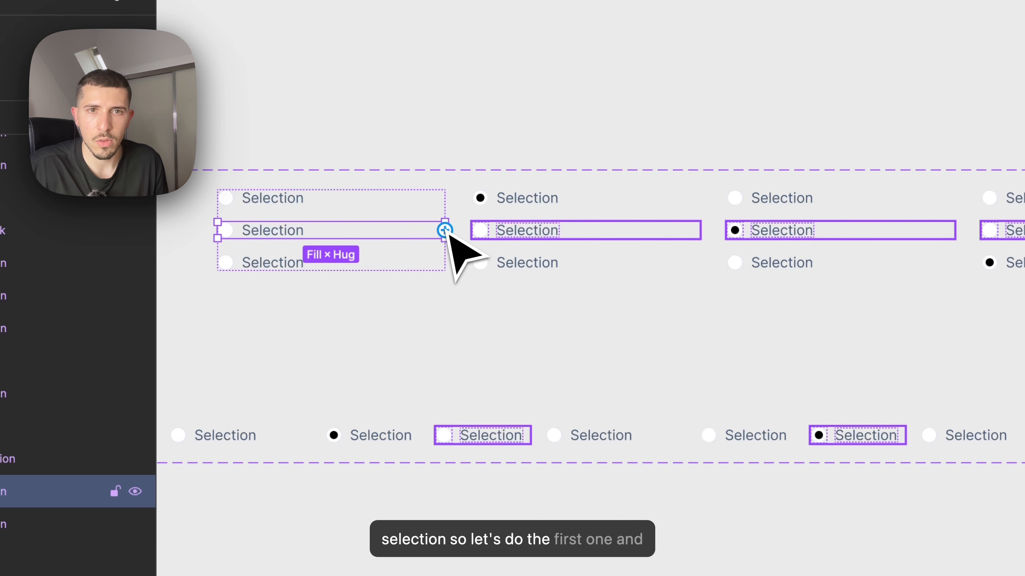
left_click_drag(456, 293, 419, 335)
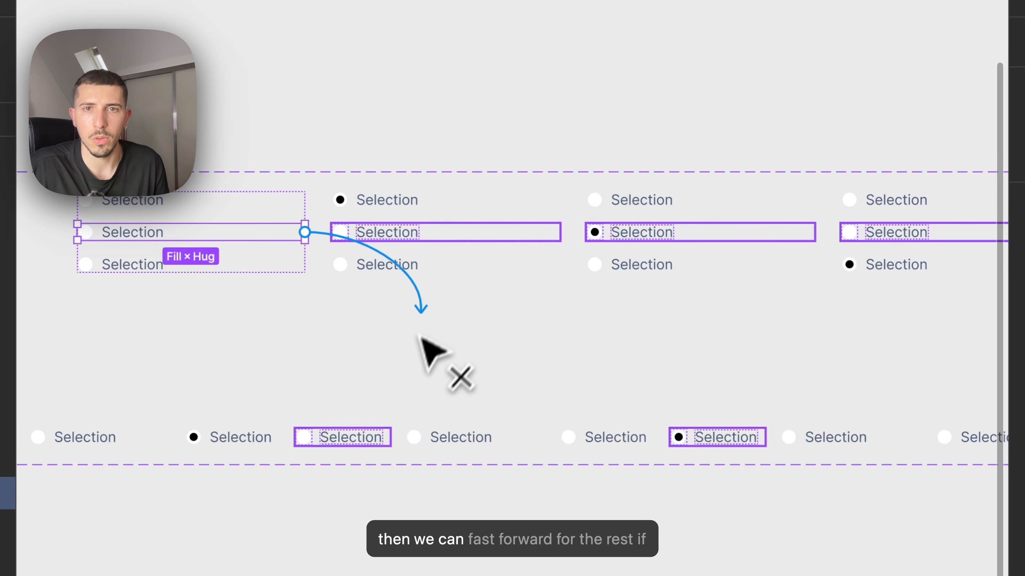
left_click_drag(580, 243, 586, 278)
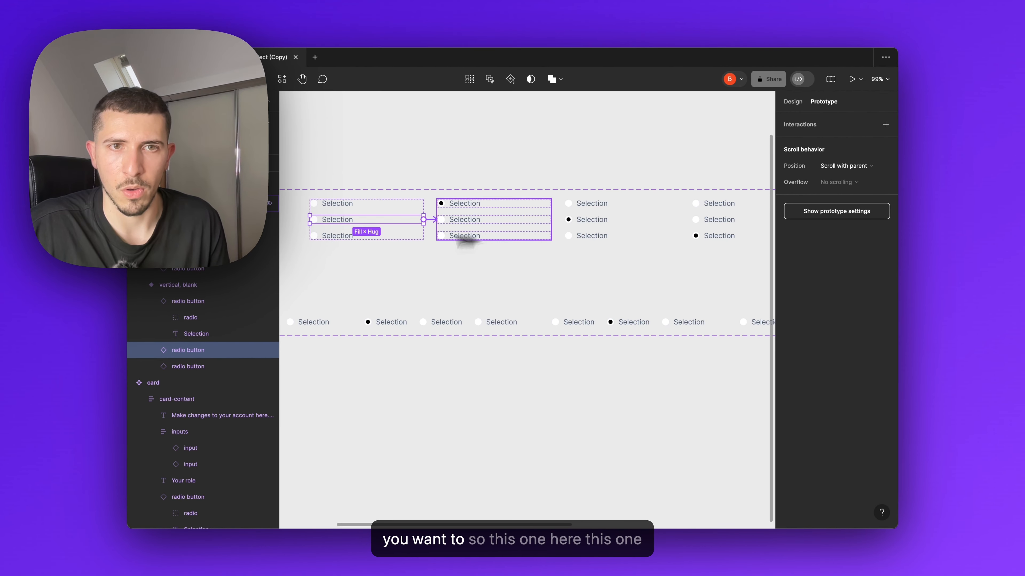
left_click_drag(435, 227, 620, 237)
left_click(406, 237)
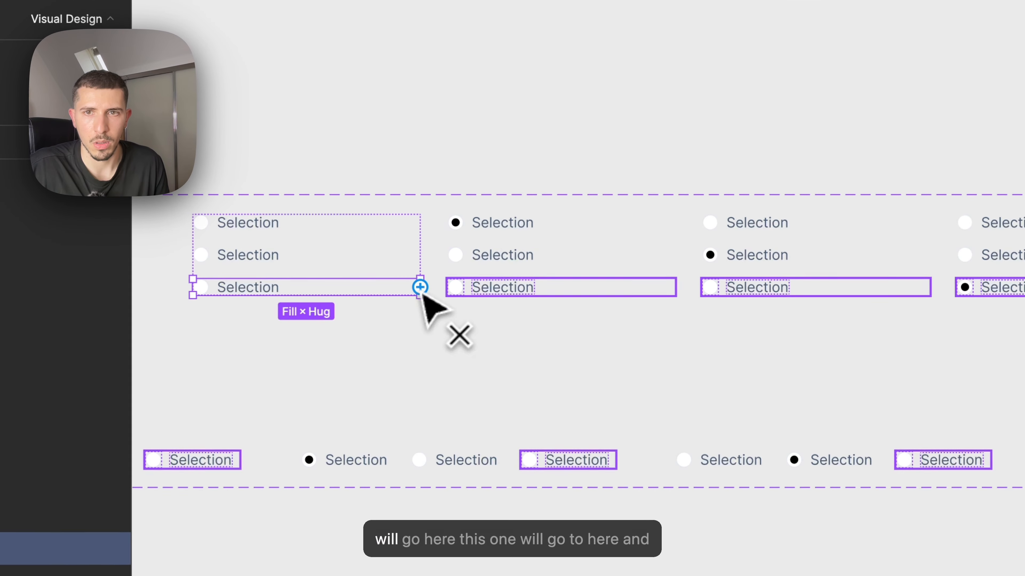
left_click_drag(421, 292, 979, 281)
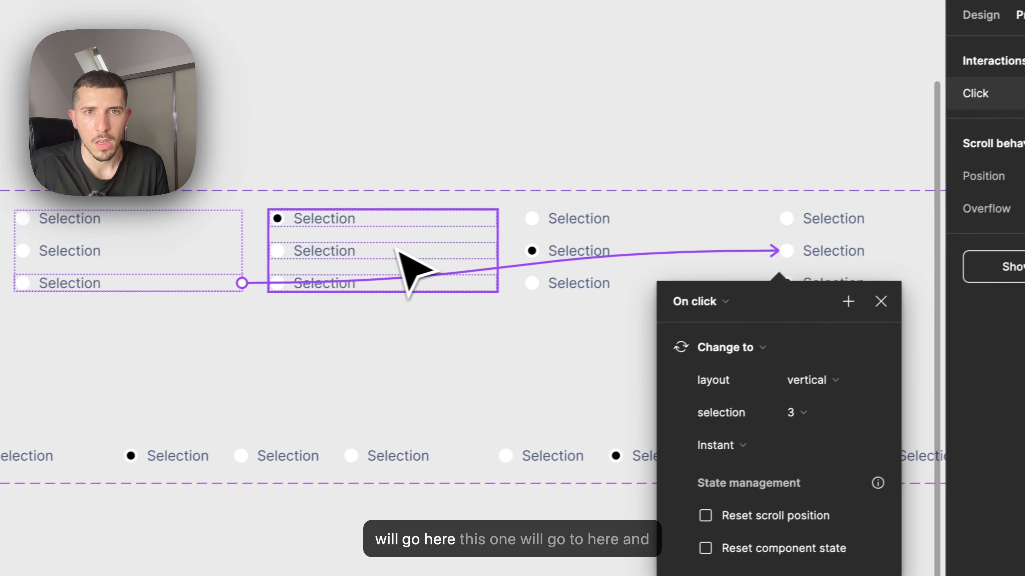
Connect the second and third radio buttons of the vertical selection 1 variant to the vertical selection 2 and 3 variants on click
left_click(516, 253)
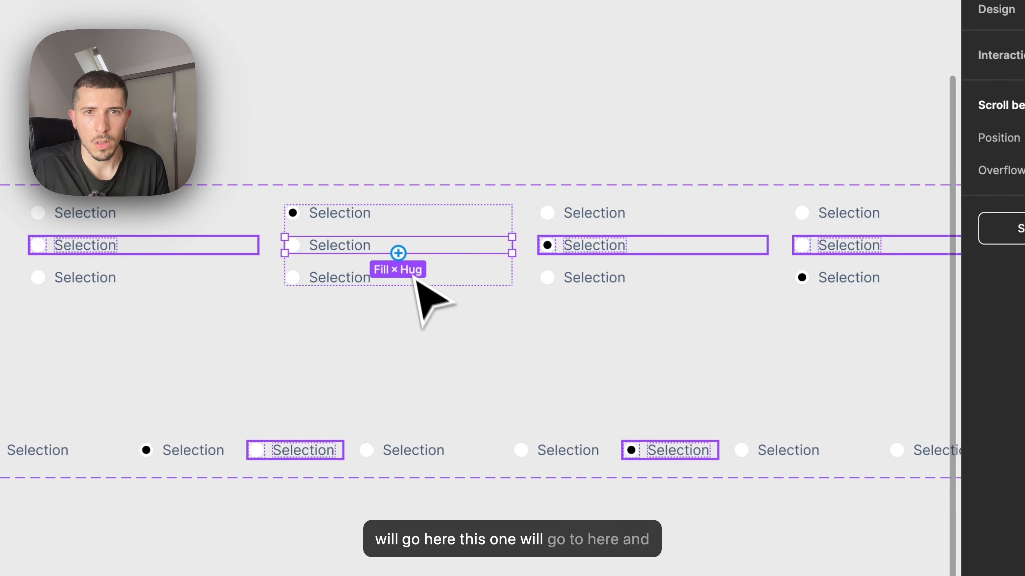
left_click_drag(617, 274, 867, 275)
left_click(443, 279)
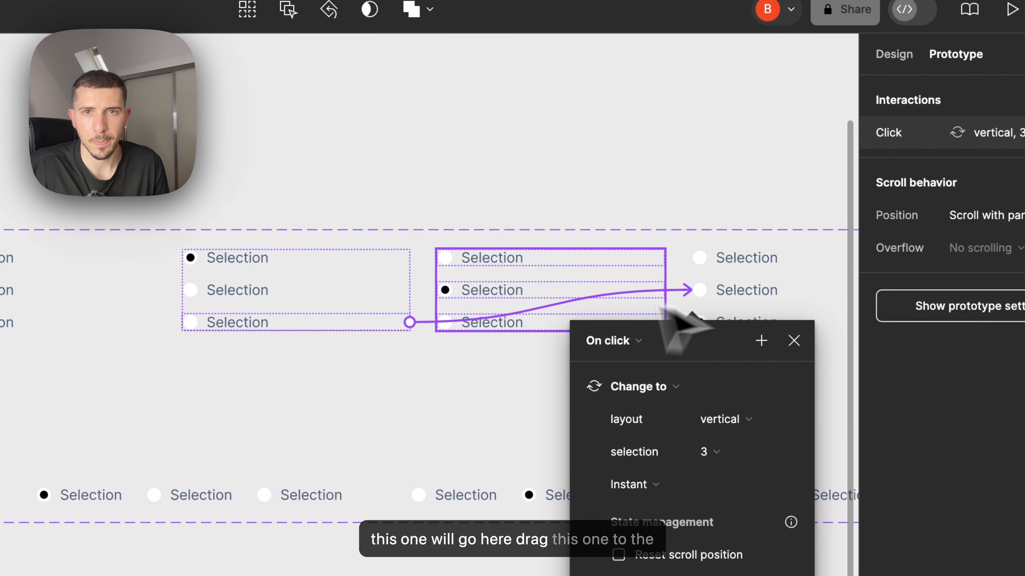
Connect the first and third radio buttons of the vertical selection 2 variant to the vertical selection 1 and 3 variants on click
left_click(623, 241)
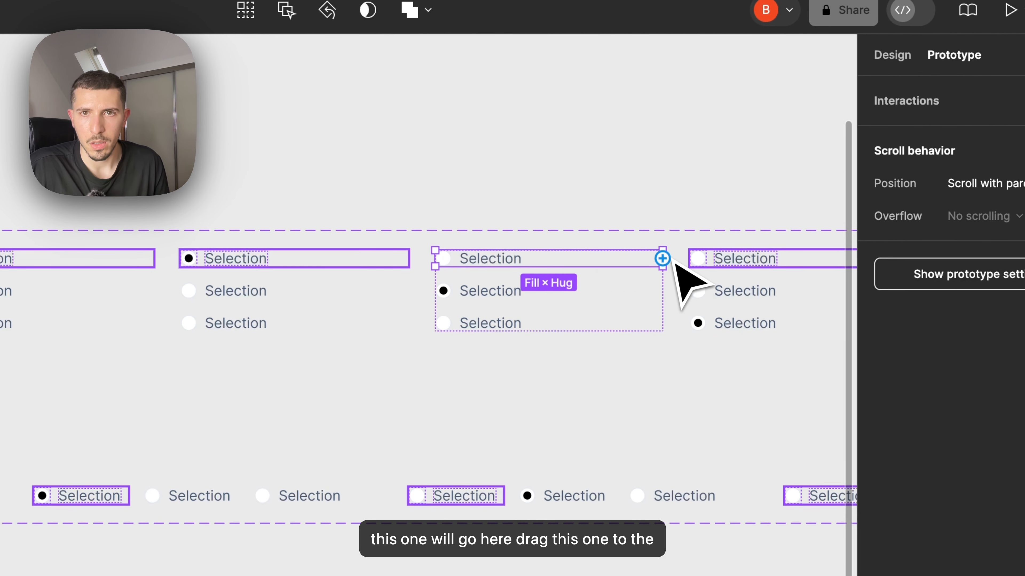
left_click_drag(662, 259, 293, 284)
left_click(530, 325)
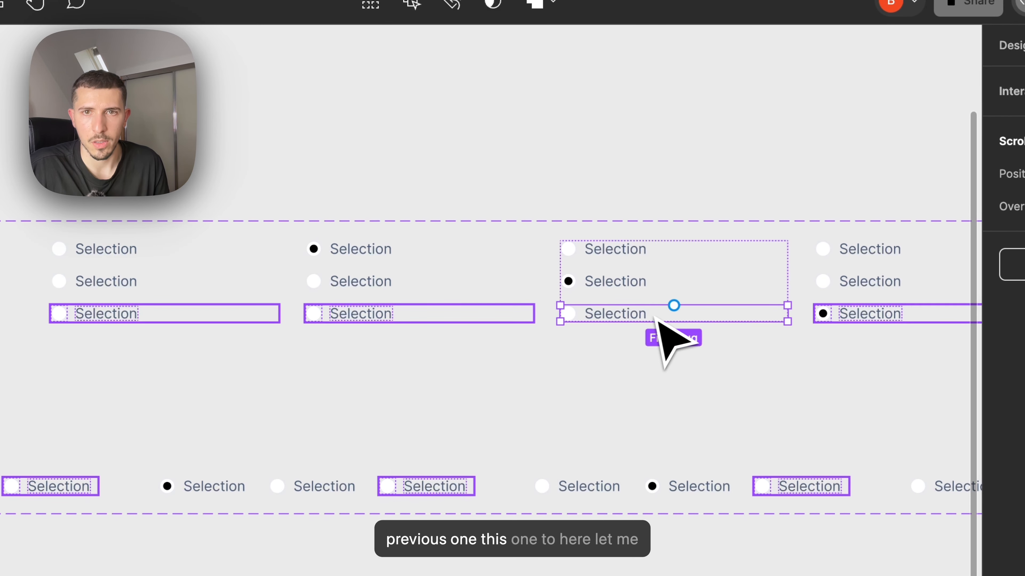
left_click_drag(673, 307, 878, 323)
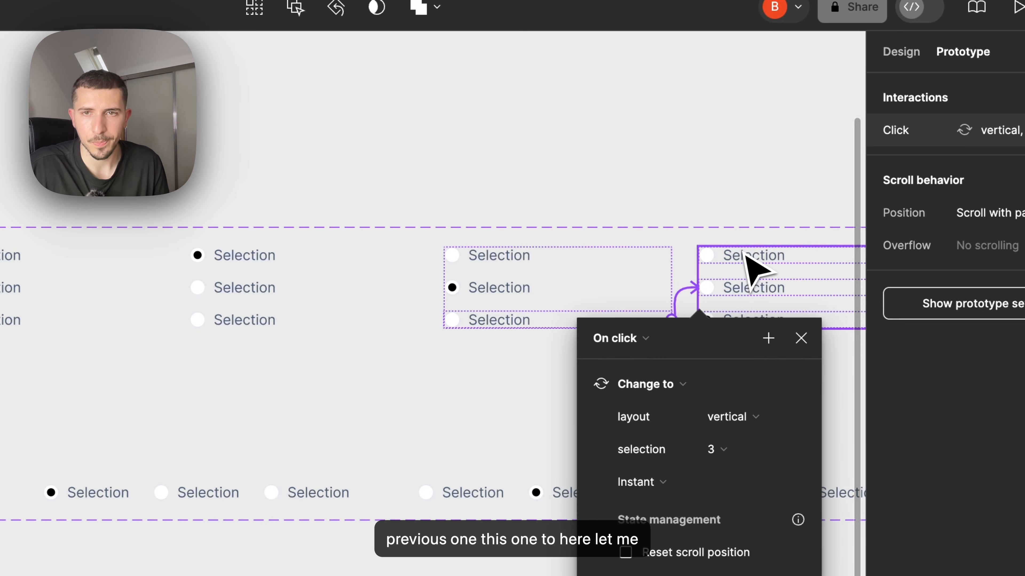
Connect the first and second radio buttons of the vertical selection 3 variant to the vertical selection 1 and 2 variants on click
left_click(862, 253)
left_click_drag(679, 262, 3, 262)
left_click_drag(211, 274, 534, 309)
left_click(958, 304)
left_click_drag(676, 263, 673, 268)
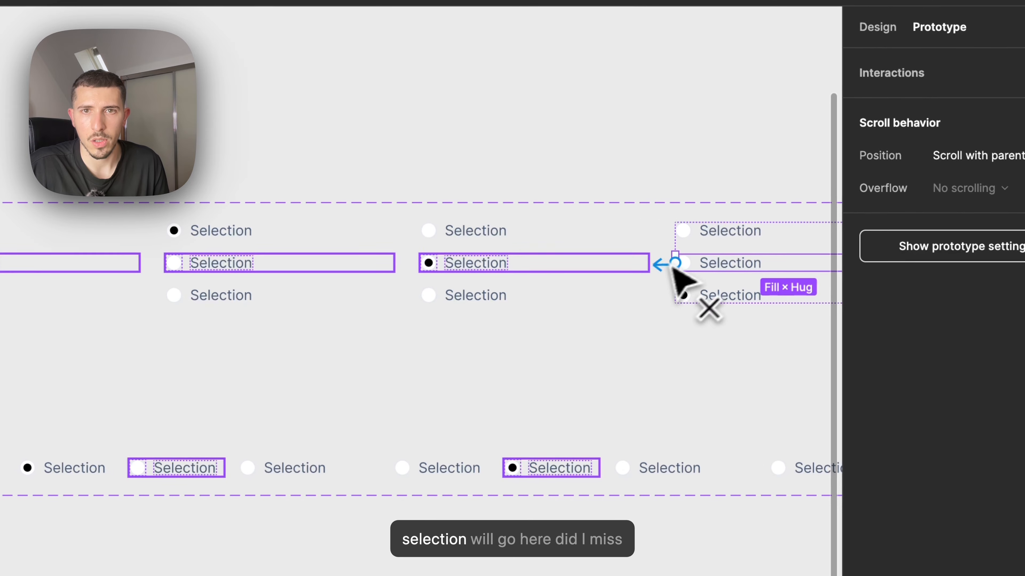
left_click_drag(502, 281, 504, 284)
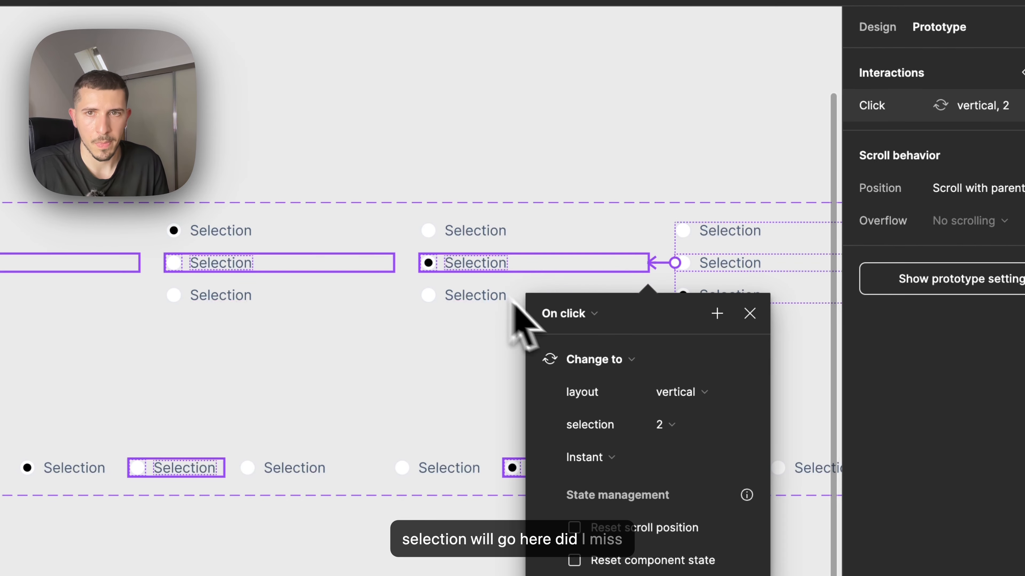
left_click(737, 319)
Check the prototype connections of all vertical variants in the radio-selection set for missing links
left_click(343, 295)
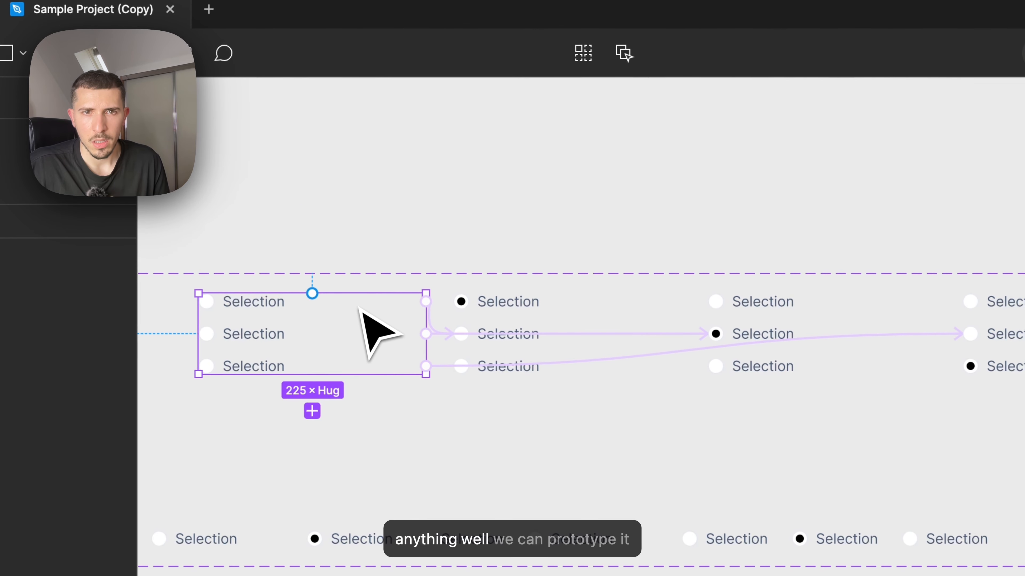
scroll(360, 309, "up", 5)
scroll(356, 308, "down", 5)
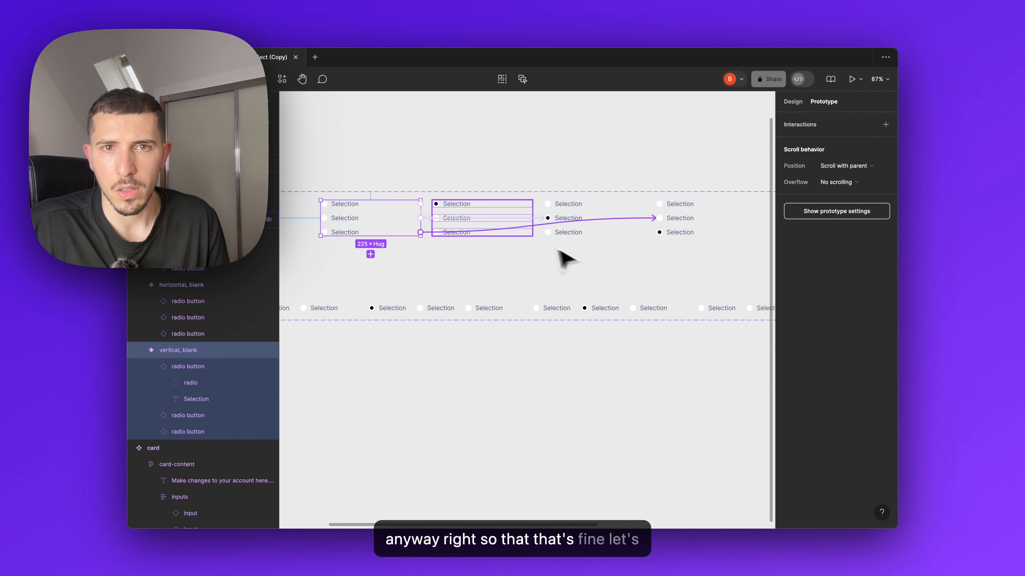
left_click(676, 223)
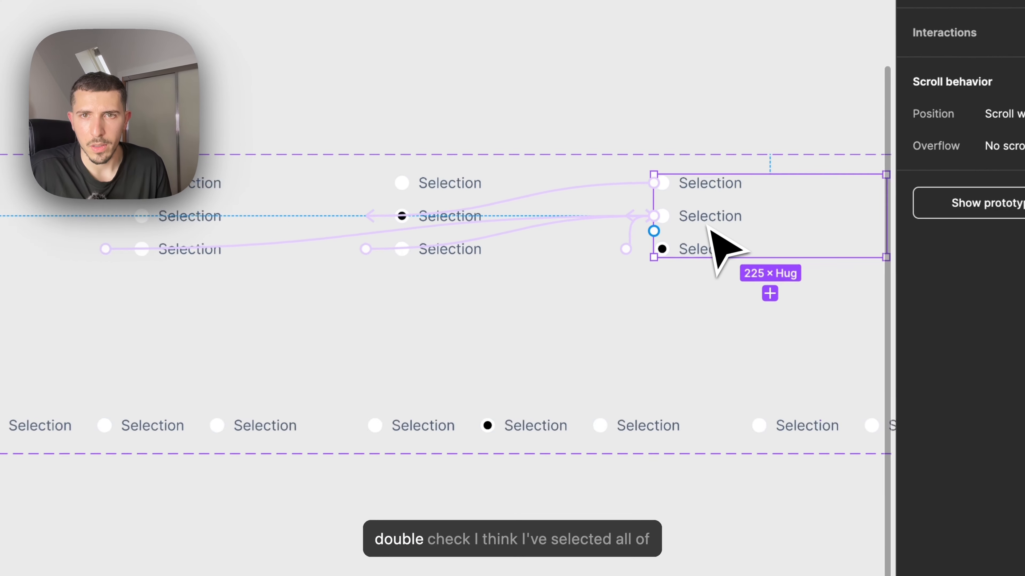
left_click_drag(606, 216, 622, 216)
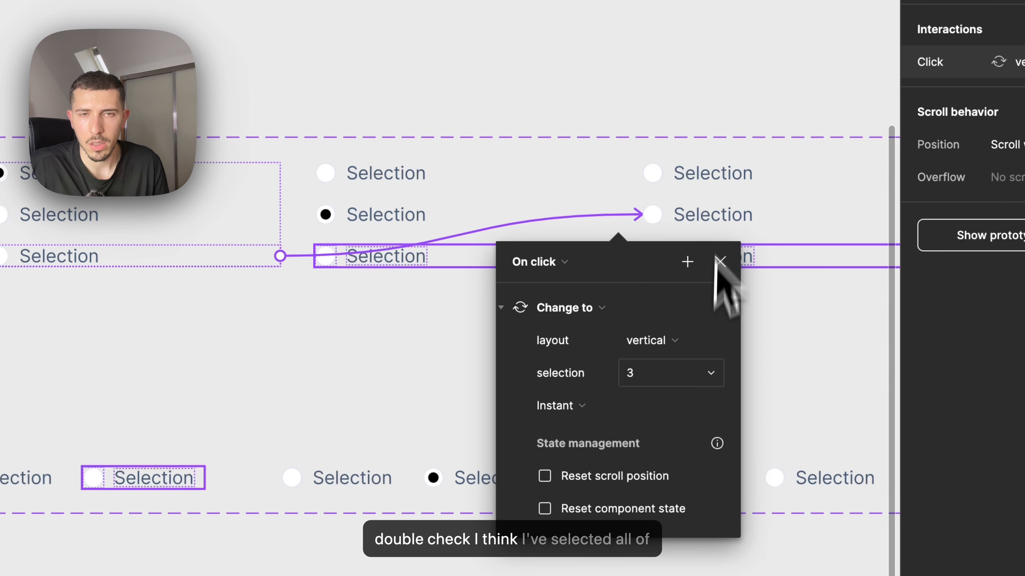
left_click(721, 261)
left_click(498, 378)
scroll(702, 278, "down", 3)
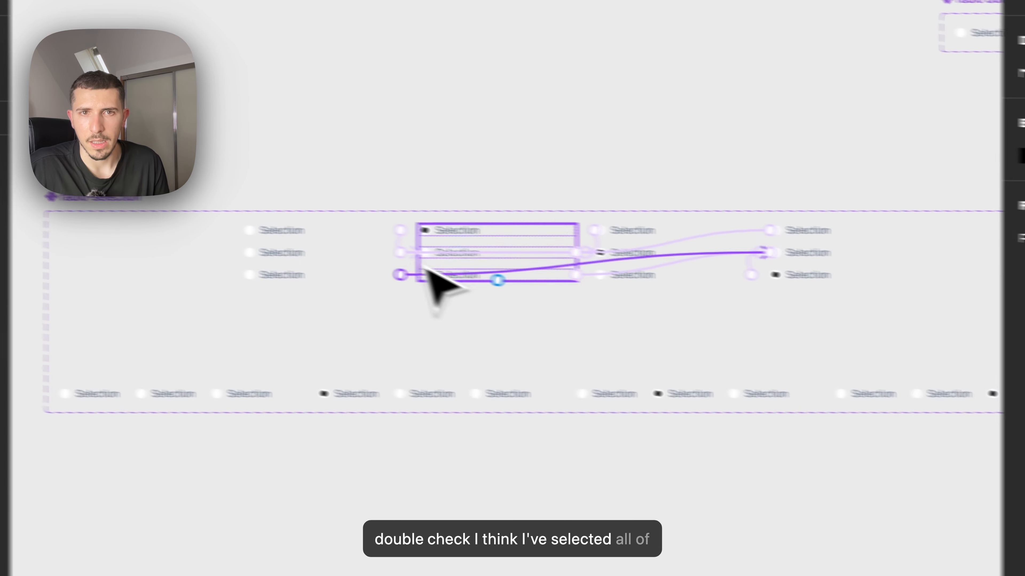
left_click_drag(406, 308, 532, 261)
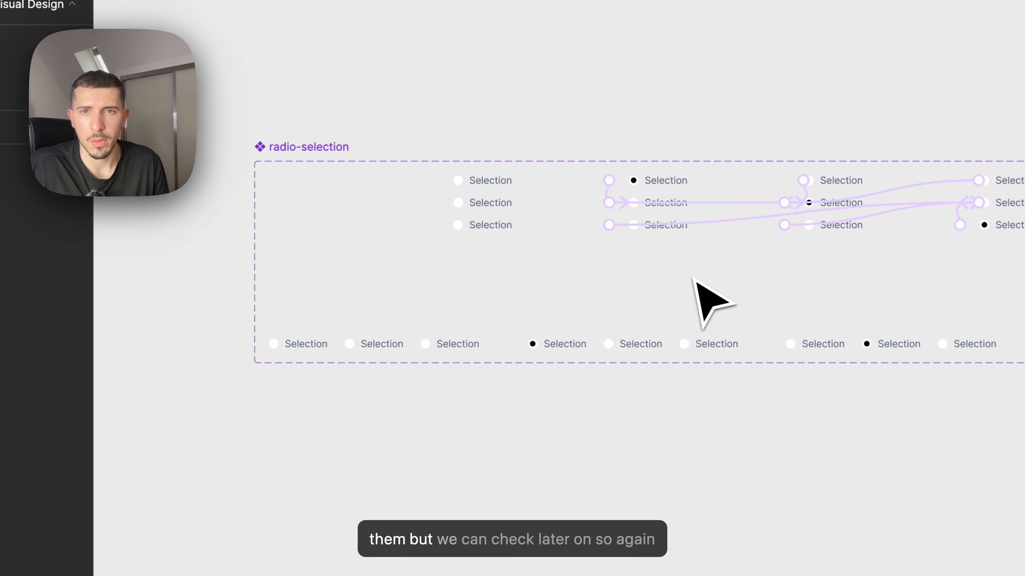
Connect the first radio button of the horizontal blank variant to the horizontal selection 1 variant with an instant on-click Change to interaction
scroll(278, 331, "up", 4)
left_click(412, 355)
scroll(483, 359, "right", 3)
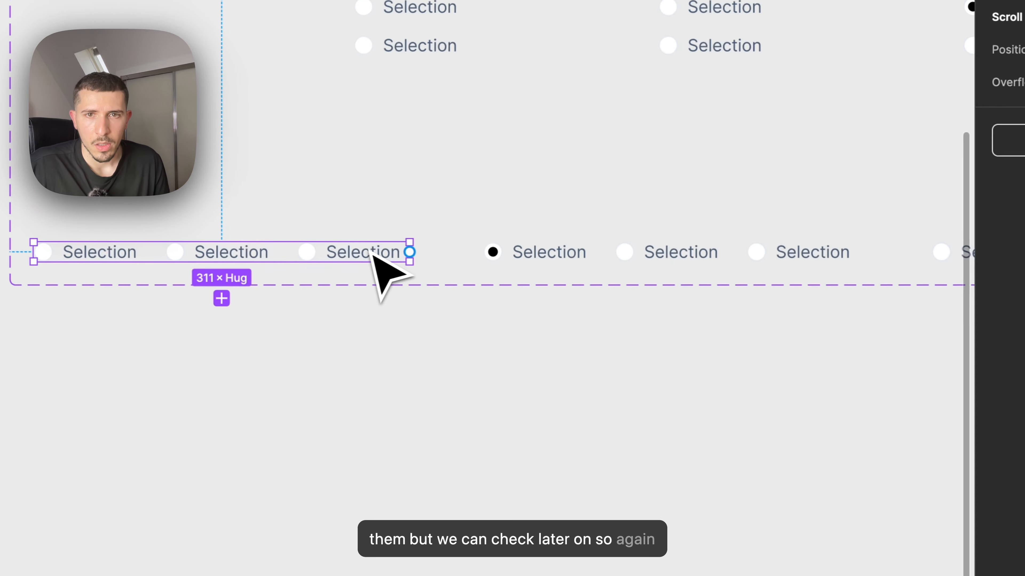
double_click(130, 255)
left_click_drag(146, 252, 558, 224)
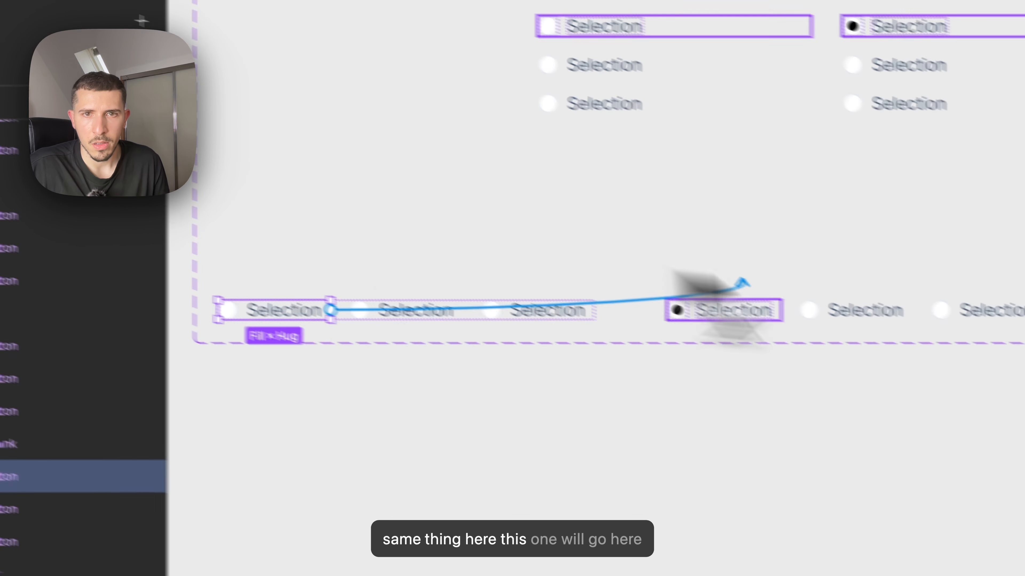
left_click_drag(743, 283, 800, 332)
scroll(850, 413, "right", 3)
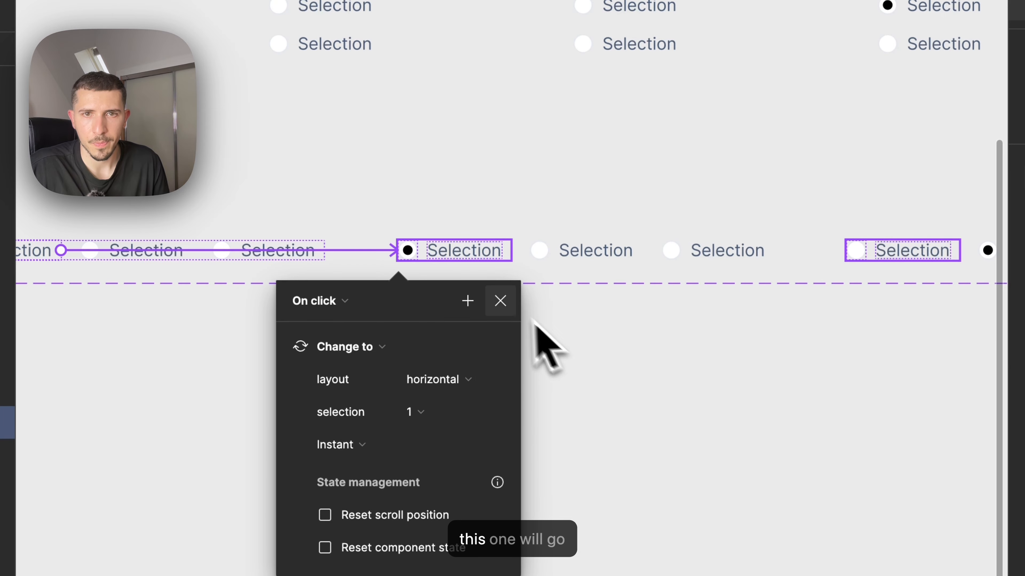
left_click(500, 301)
Connect the second and third radio buttons of the horizontal blank variant to the horizontal selection 2 and 3 variants on click
scroll(572, 309, "down", 3)
left_click(292, 265)
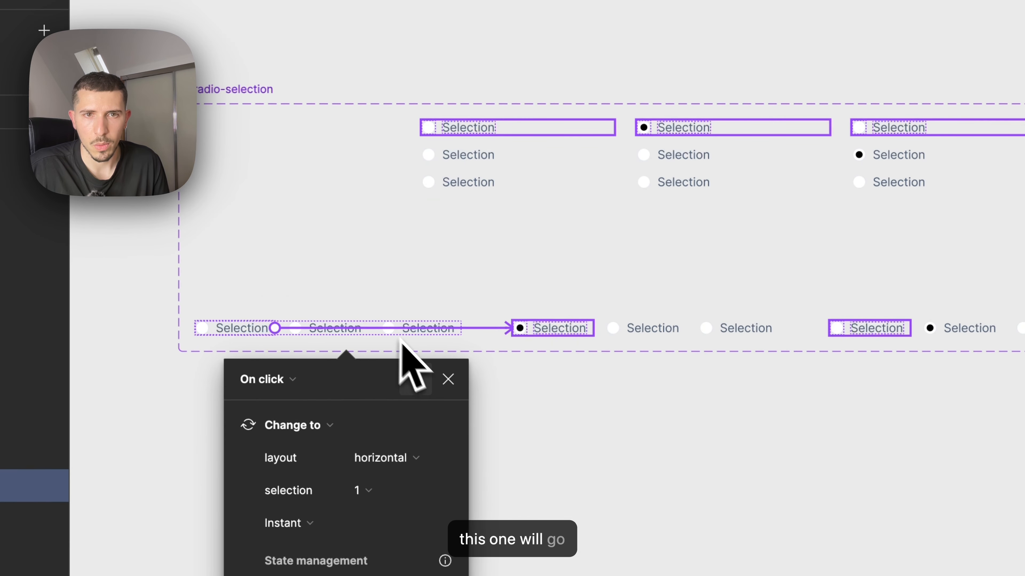
left_click(448, 380)
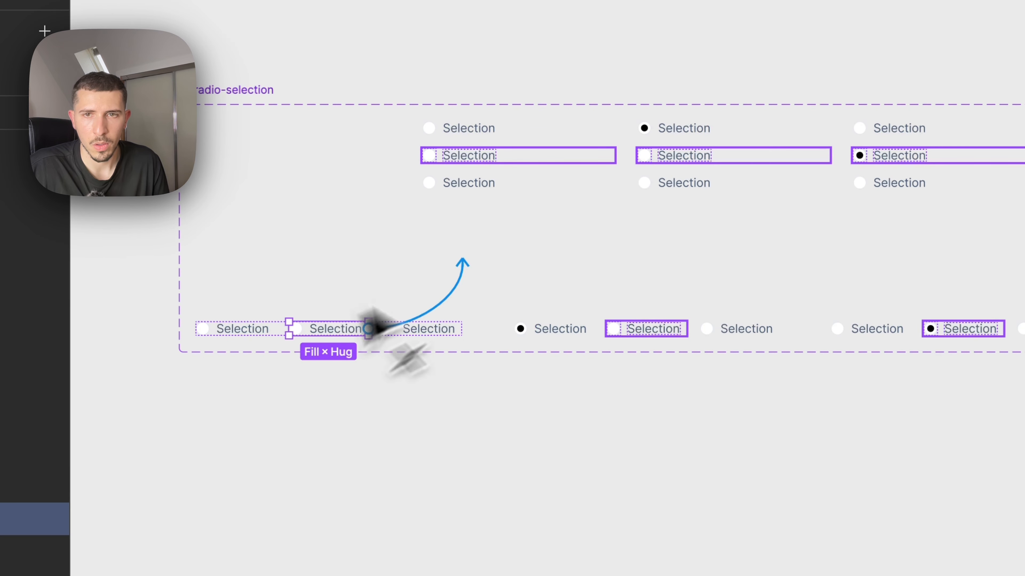
left_click_drag(368, 329, 820, 334)
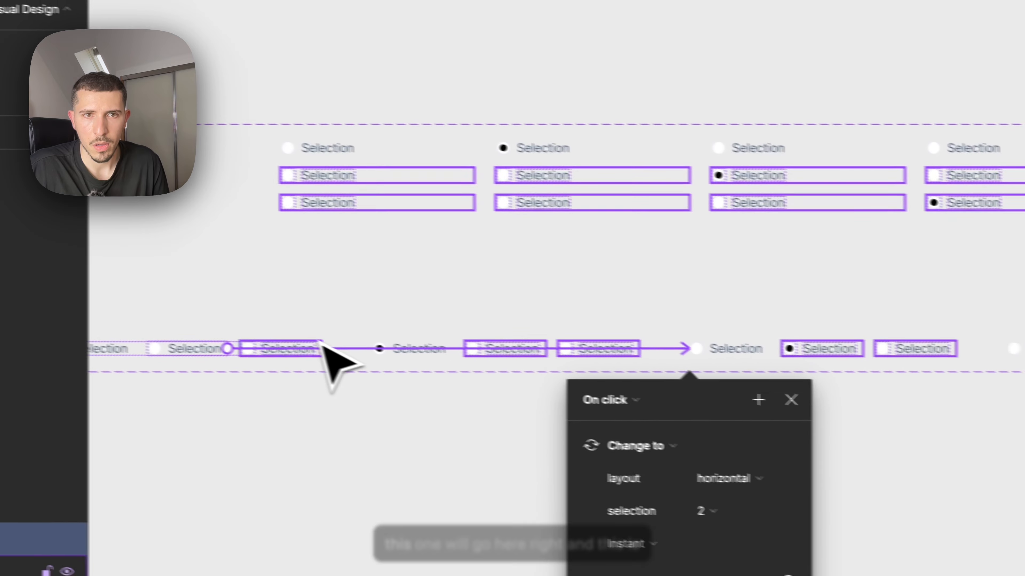
left_click(312, 345)
left_click_drag(331, 352, 734, 280)
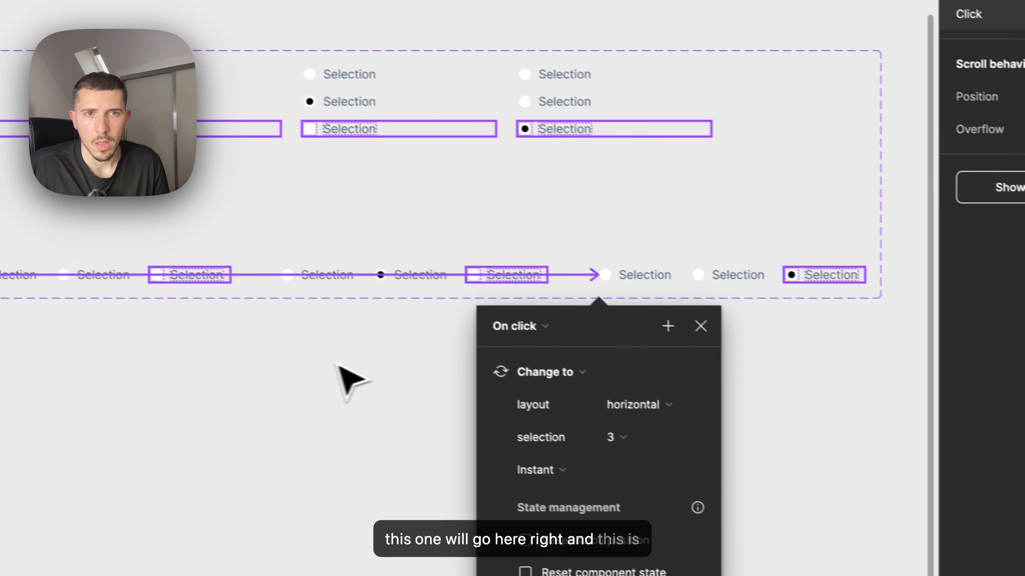
Move the horizontal selection 1 and 3 variants above the other horizontal variants to keep their prototype connections from overlapping
left_click(282, 349)
left_click_drag(291, 349, 556, 349)
scroll(363, 291, "up", 5)
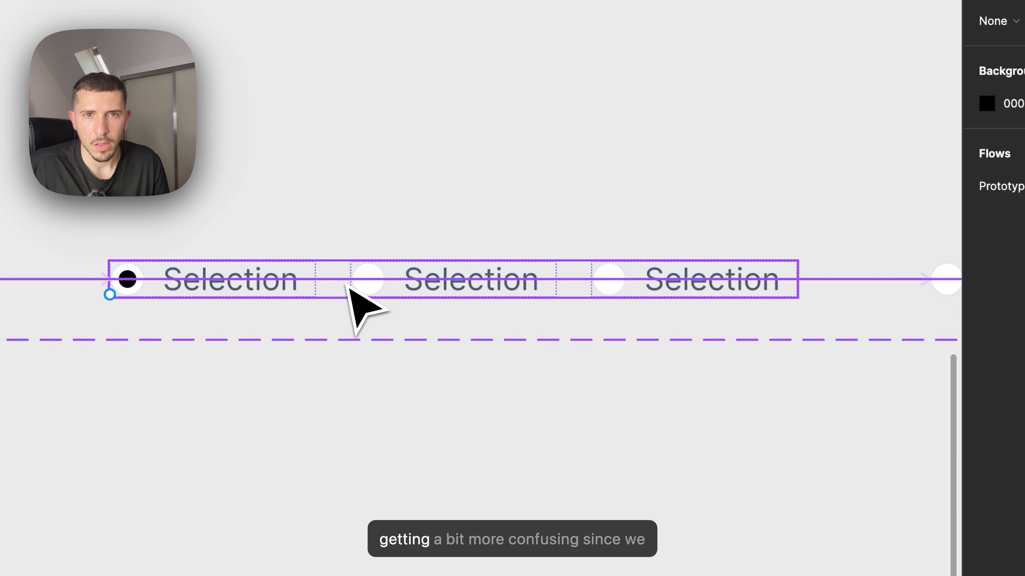
left_click(378, 271)
scroll(371, 278, "down", 5)
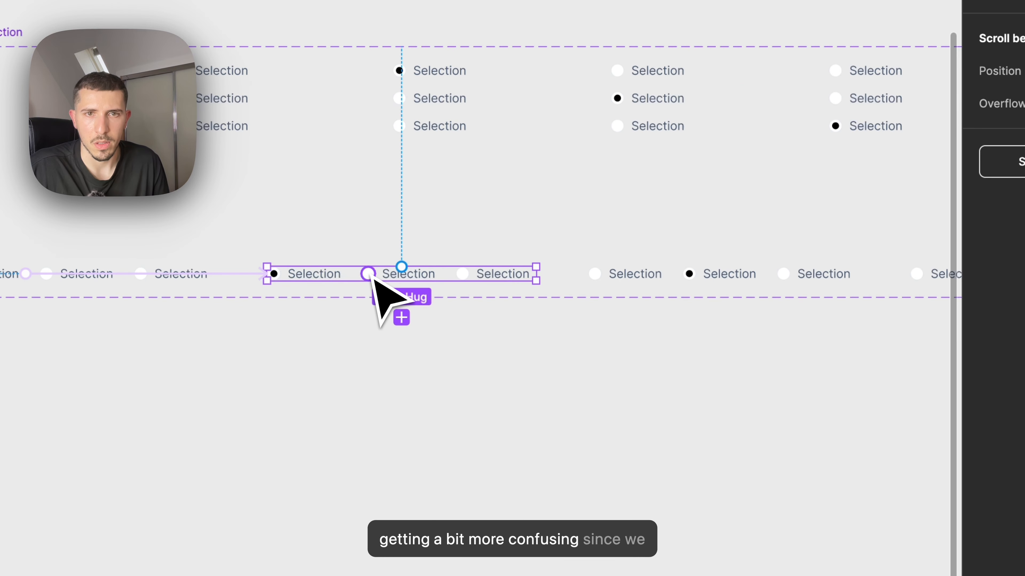
scroll(373, 281, "up", 1)
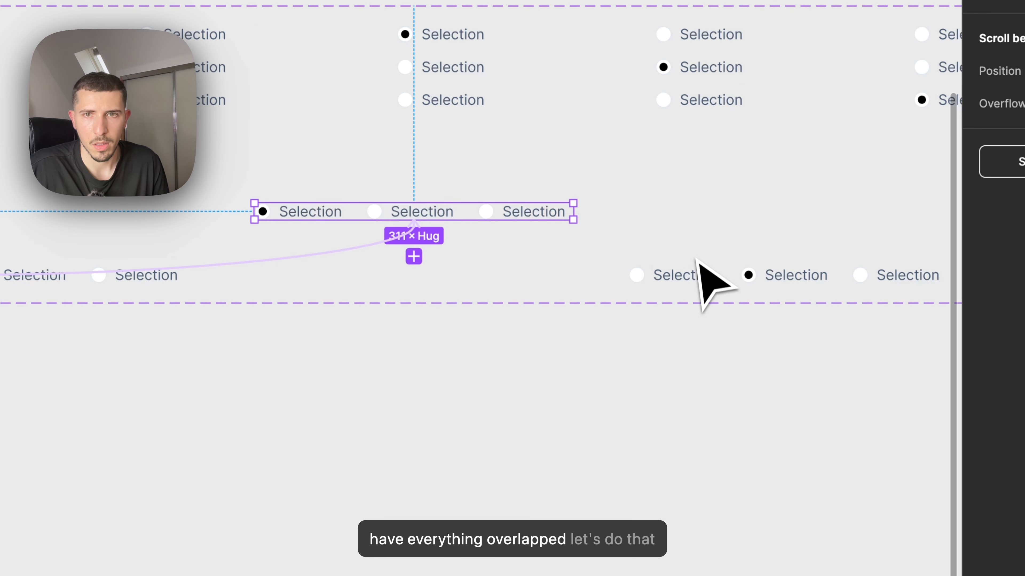
scroll(702, 274, "down", 4)
scroll(702, 279, "right", 5)
left_click_drag(611, 254, 608, 218)
scroll(345, 233, "up", 3)
Connect the second radio buttons of the horizontal selection 1 and 3 variants together to the horizontal selection 2 variant on click
left_click(200, 218)
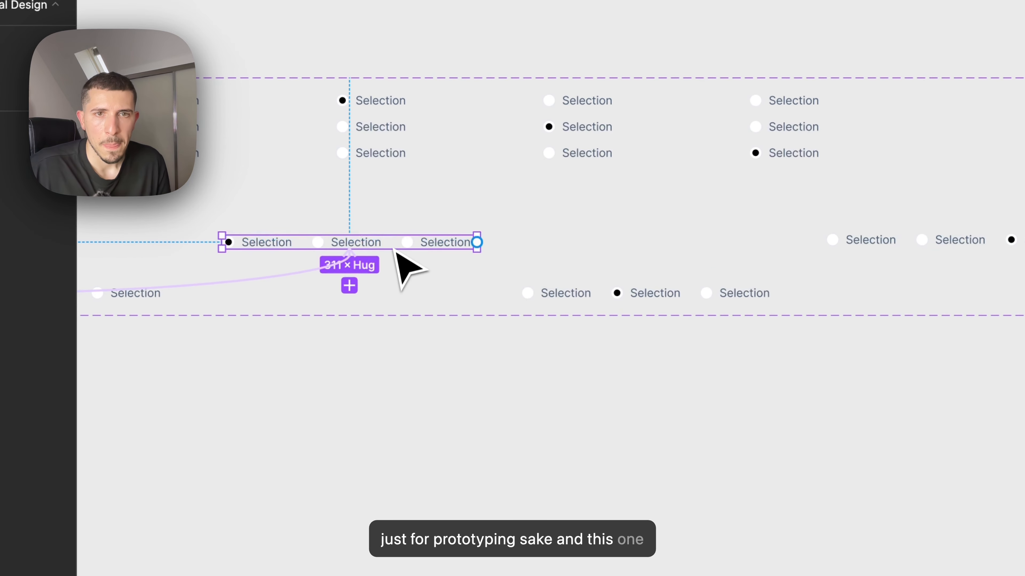
left_click_drag(325, 247, 640, 257)
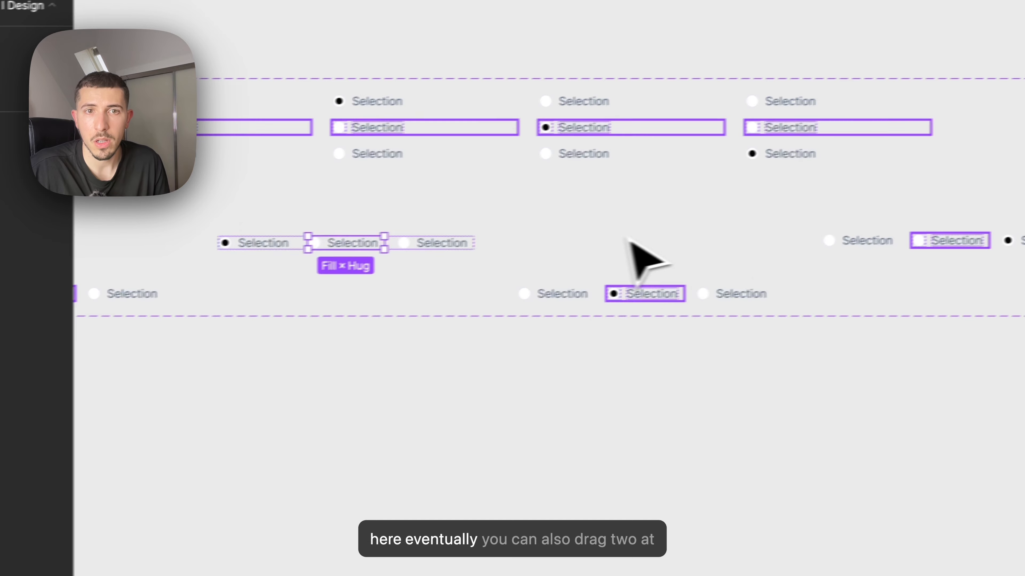
left_click(954, 243, "shift")
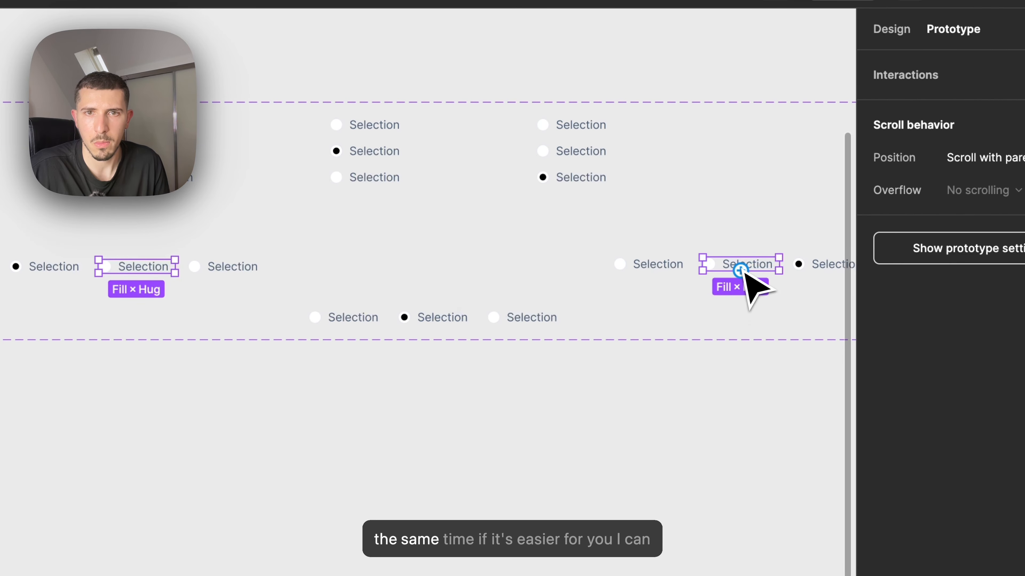
left_click_drag(407, 322, 407, 321)
Connect the third radio buttons of the horizontal selection 1 and 2 variants together to the horizontal selection 3 variant on click
left_click(198, 267)
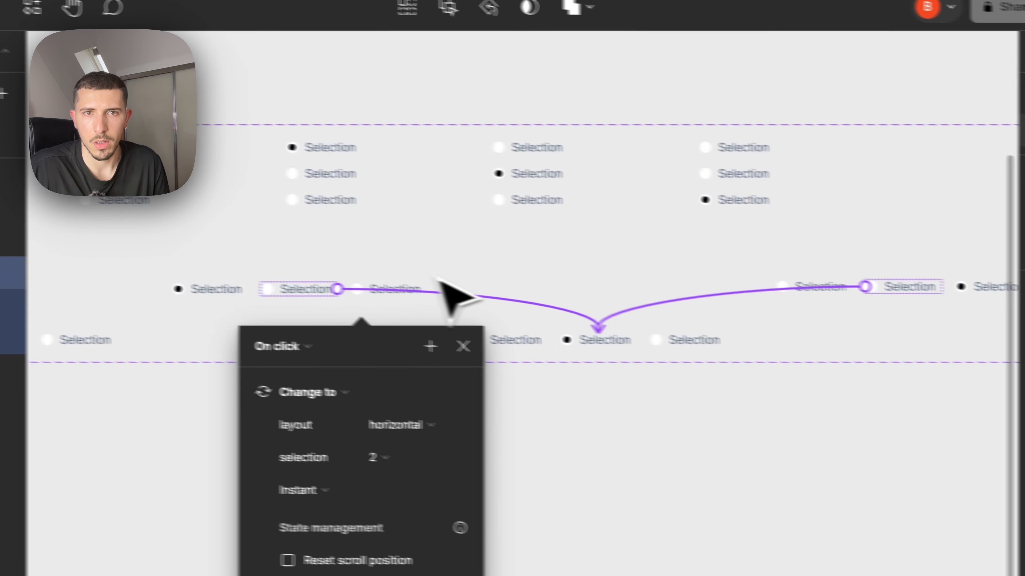
left_click(312, 278)
left_click_drag(365, 231, 535, 234)
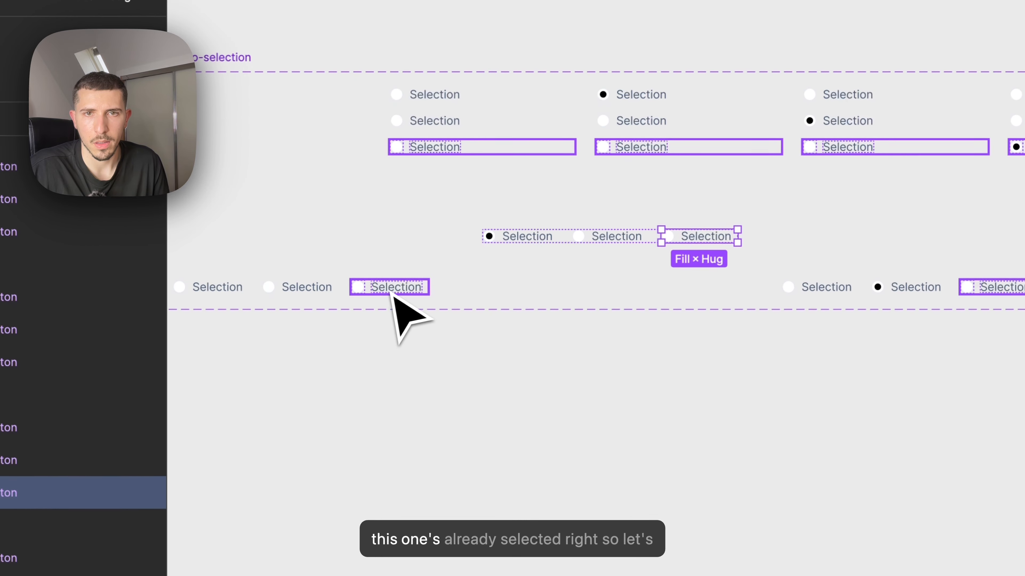
left_click(404, 291)
left_click(712, 238)
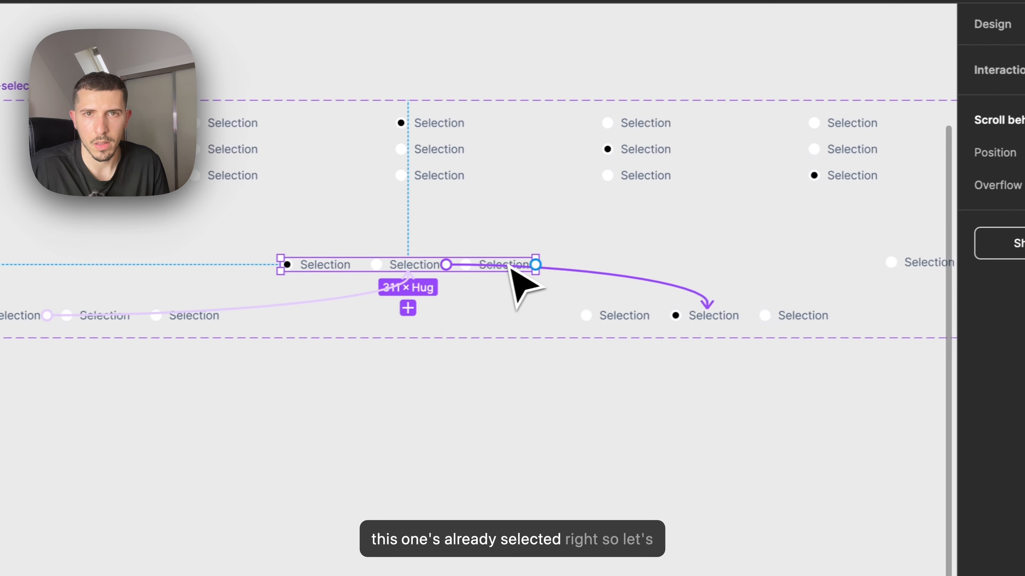
left_click(707, 238)
left_click(605, 319)
scroll(520, 269, "up", 5)
left_click(506, 260)
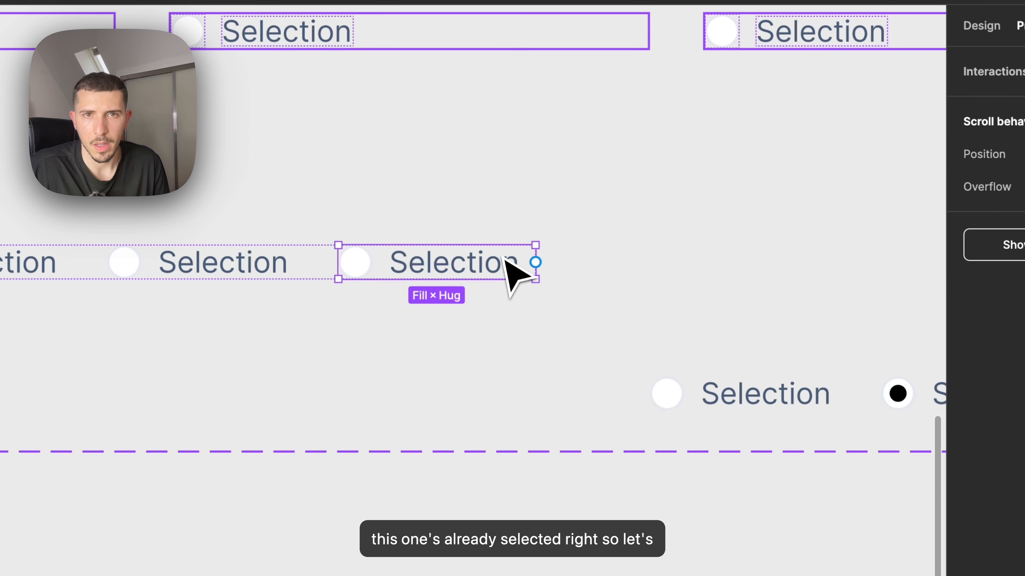
scroll(638, 283, "down", 5)
left_click_drag(674, 287, 411, 286)
left_click_drag(605, 279, 565, 278)
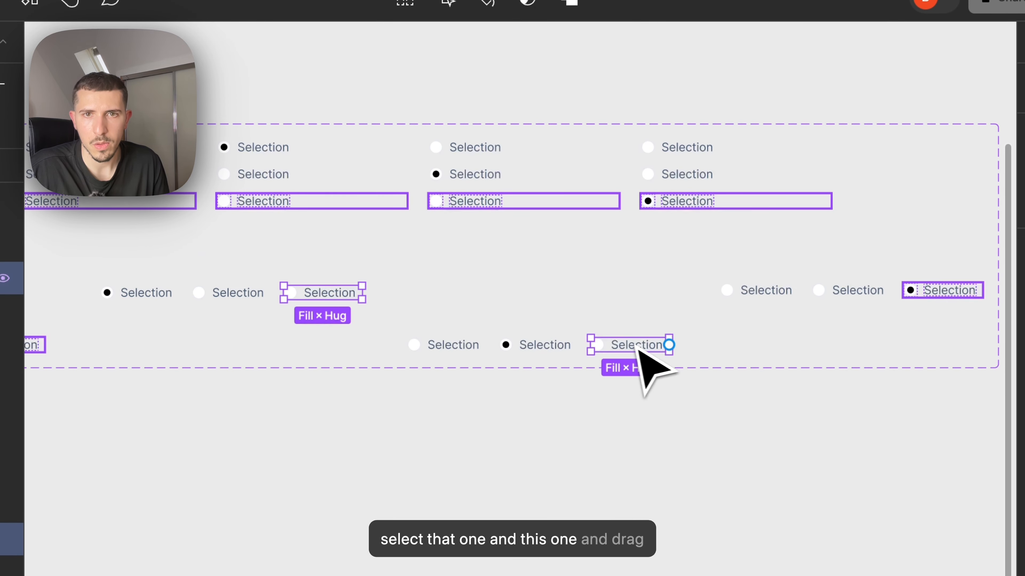
left_click_drag(629, 337, 866, 304)
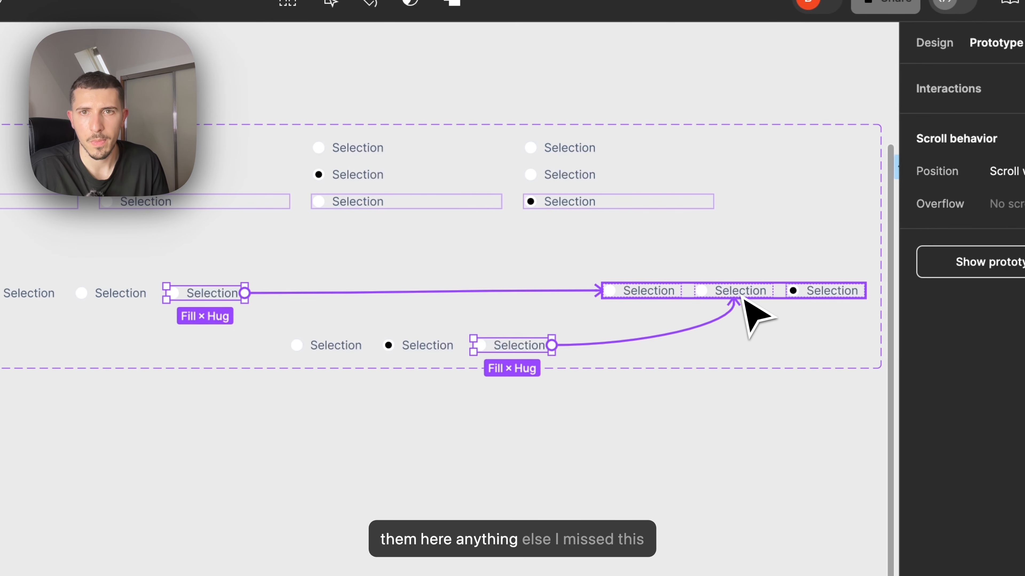
left_click_drag(741, 297, 742, 296)
Connect the first radio button of the horizontal selection 2 variant to the horizontal selection 1 variant on click
left_click(327, 346)
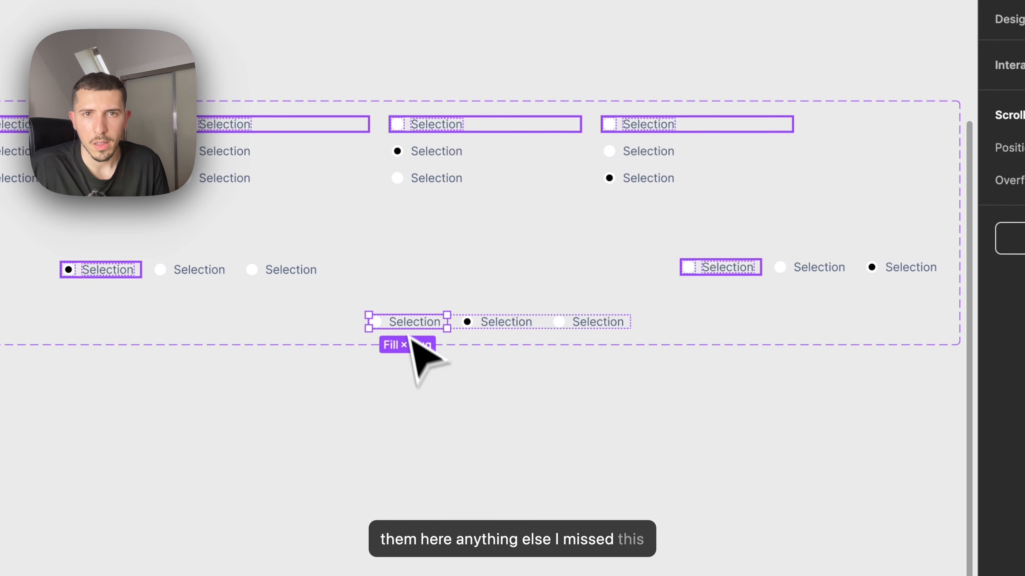
left_click(368, 414)
left_click(415, 327)
scroll(415, 327, "up", 3)
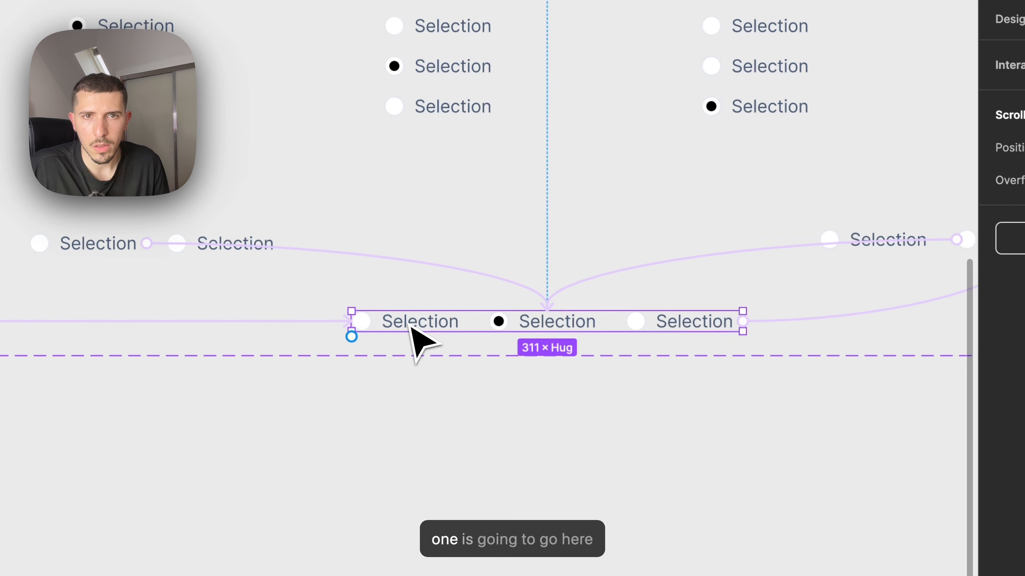
left_click_drag(436, 279, 117, 248)
left_click(457, 287)
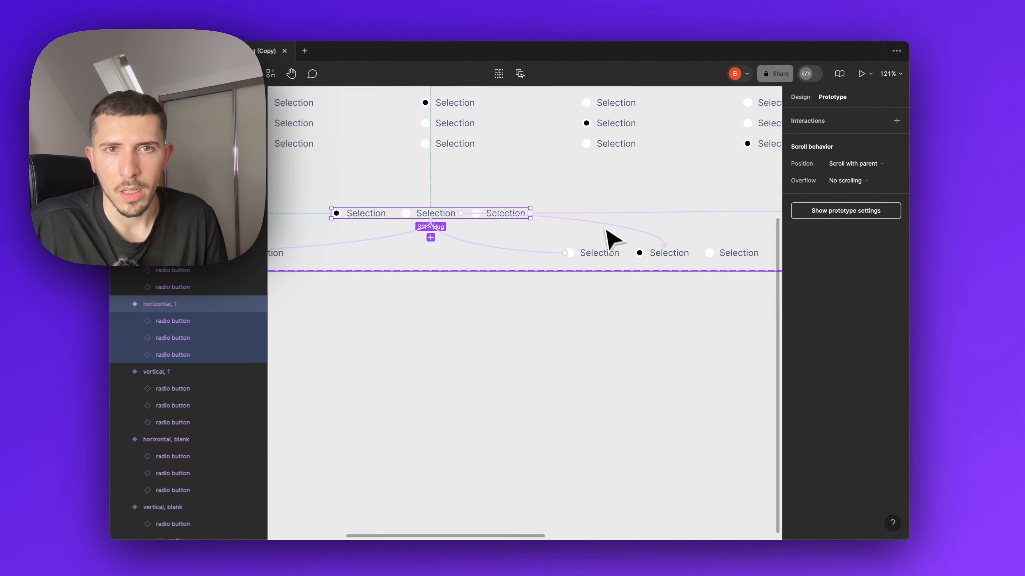
Connect the first radio button of the horizontal selection 3 variant to the horizontal selection 1 variant on click
scroll(540, 246, "right", 5)
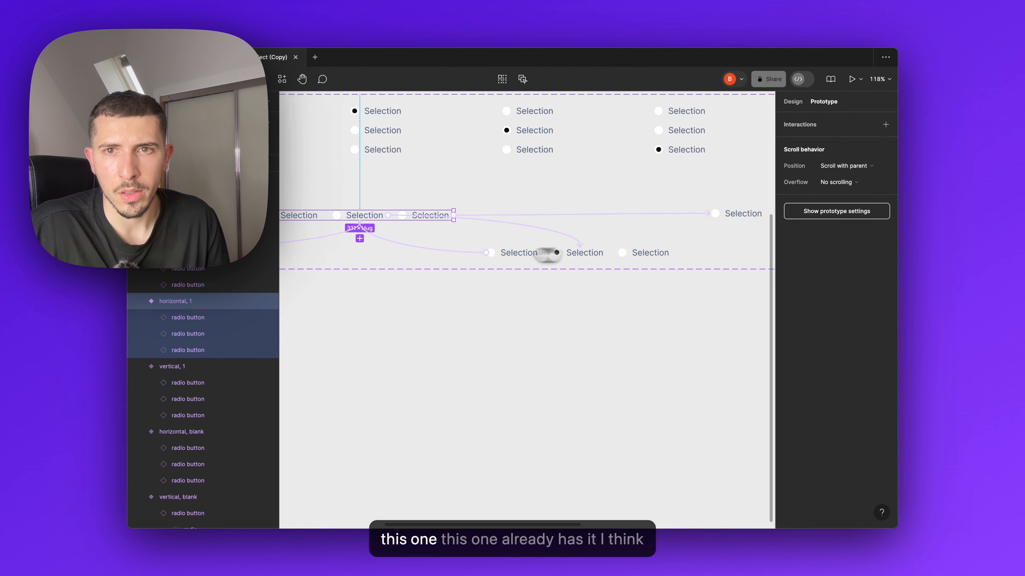
left_click(534, 254)
scroll(608, 285, "up", 5)
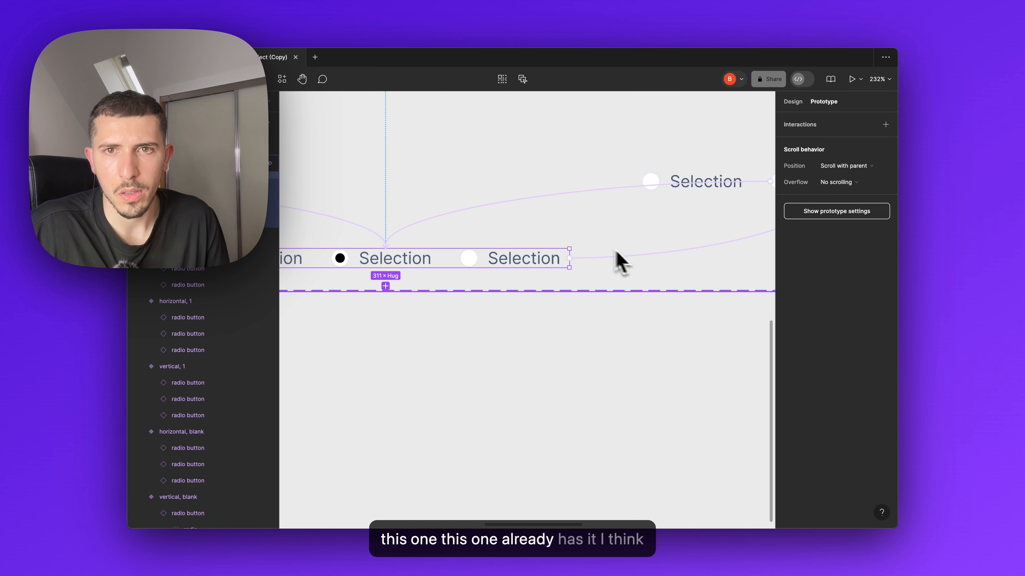
left_click(608, 257)
scroll(637, 259, "down", 5)
left_click(711, 285)
mouse_move(641, 292)
left_mouse_down()
mouse_move(453, 299)
mouse_move(632, 292)
left_mouse_up()
Move the horizontal selection 1 and 3 variants back into the horizontal row and align all four horizontal variants at Y 256
scroll(615, 288, "down", 5)
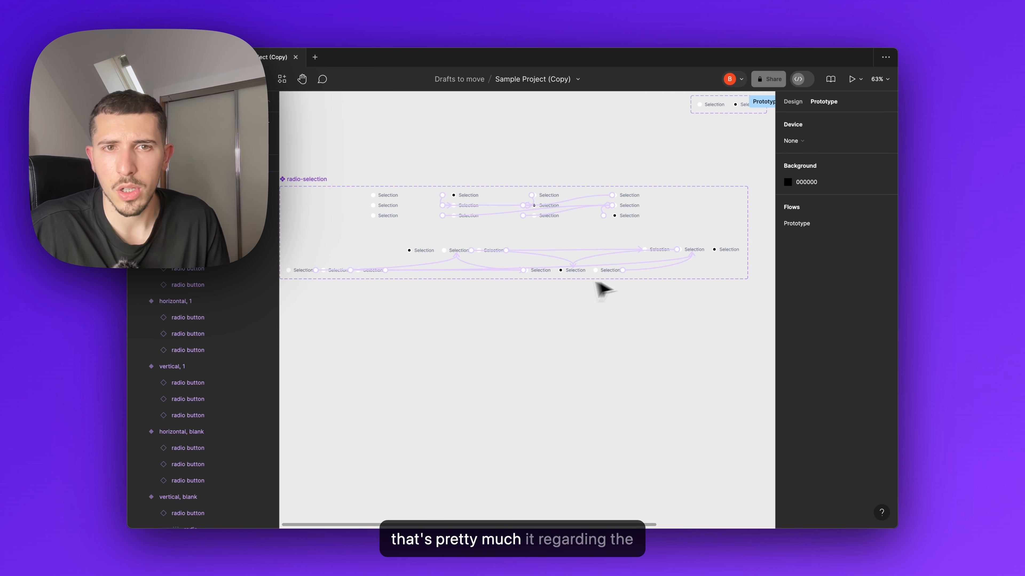
left_click_drag(571, 283, 561, 283)
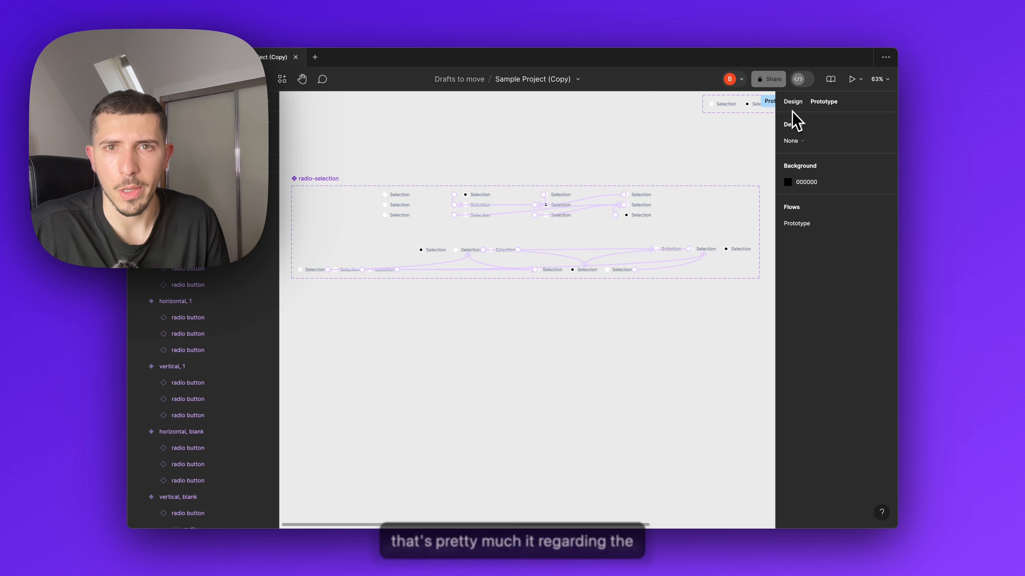
scroll(686, 220, "up", 4)
left_click(502, 204)
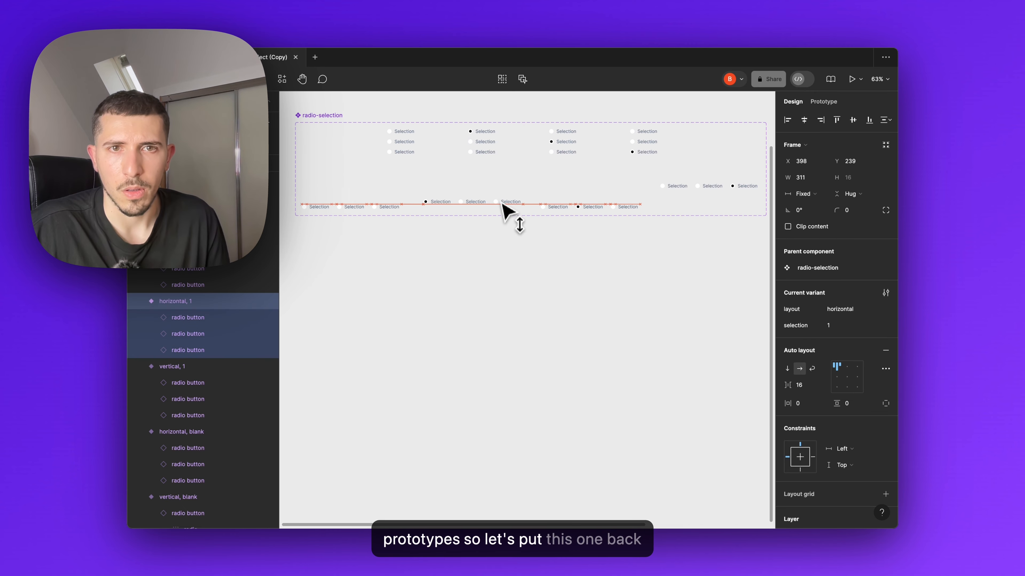
left_click_drag(502, 210, 695, 211)
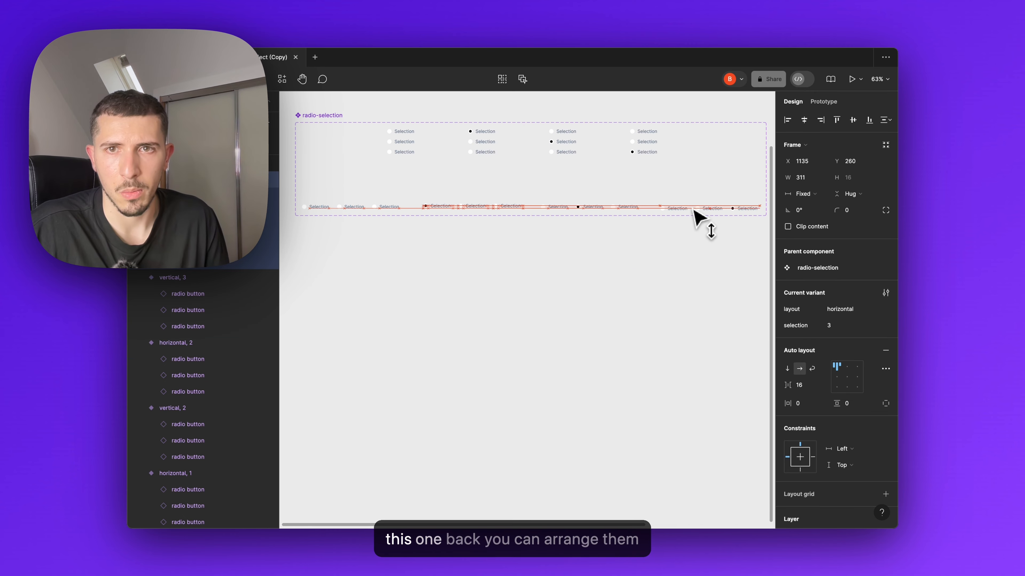
left_click_drag(716, 251, 400, 207)
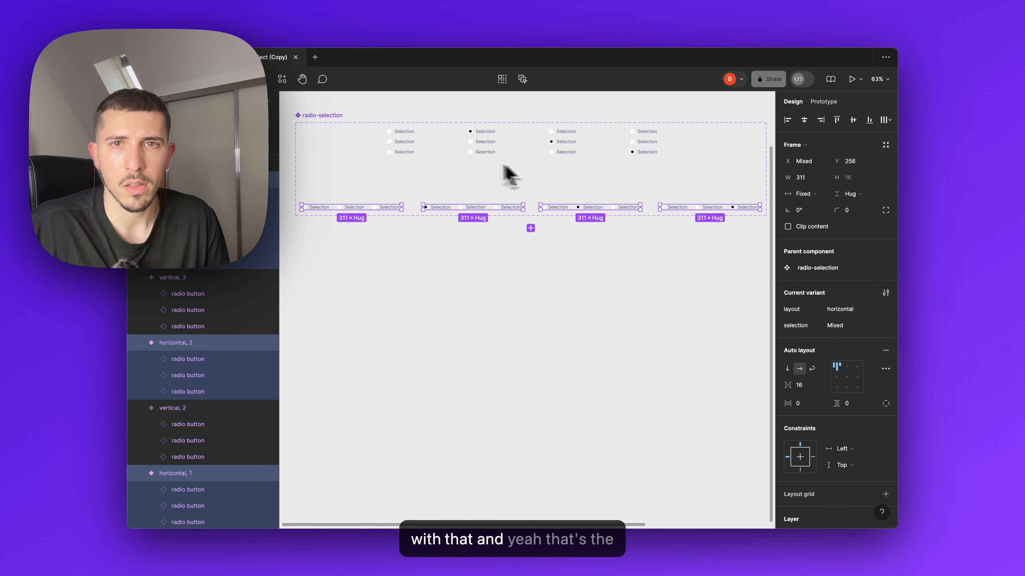
scroll(499, 174, "down", 4)
left_click(604, 232)
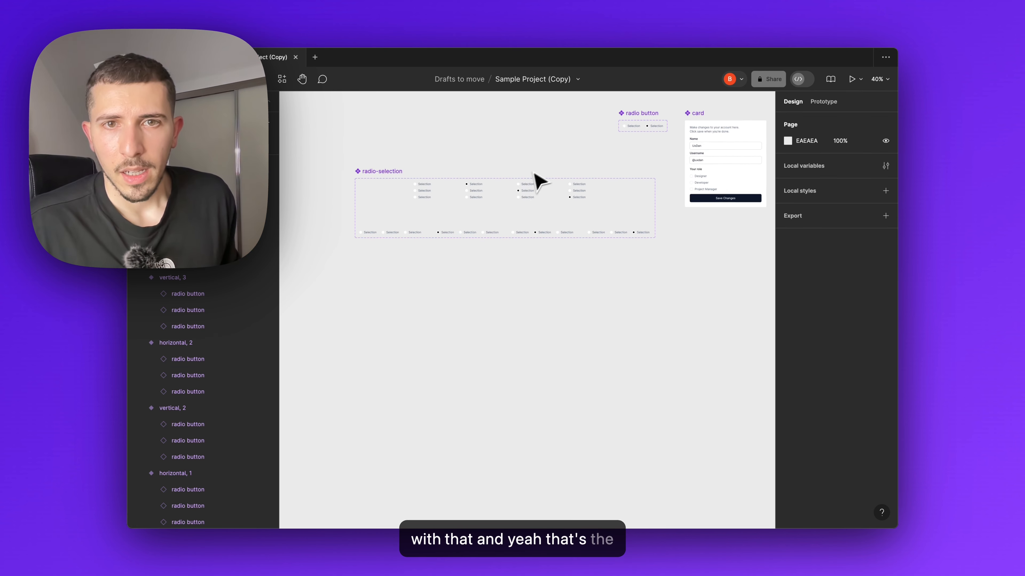
Bring the two rows of the component set closer together, moving the horizontal variants up and the vertical variants down to Y 66
scroll(537, 184, "up", 1)
left_click_drag(621, 282, 398, 248)
left_click_drag(621, 175, 422, 218)
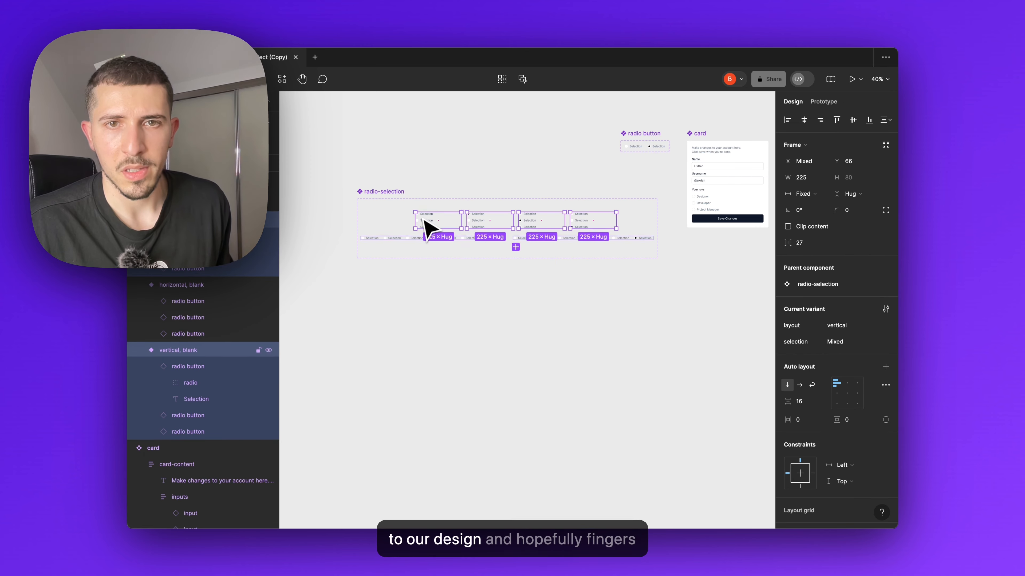
left_click(497, 180)
left_click_drag(545, 178, 474, 180)
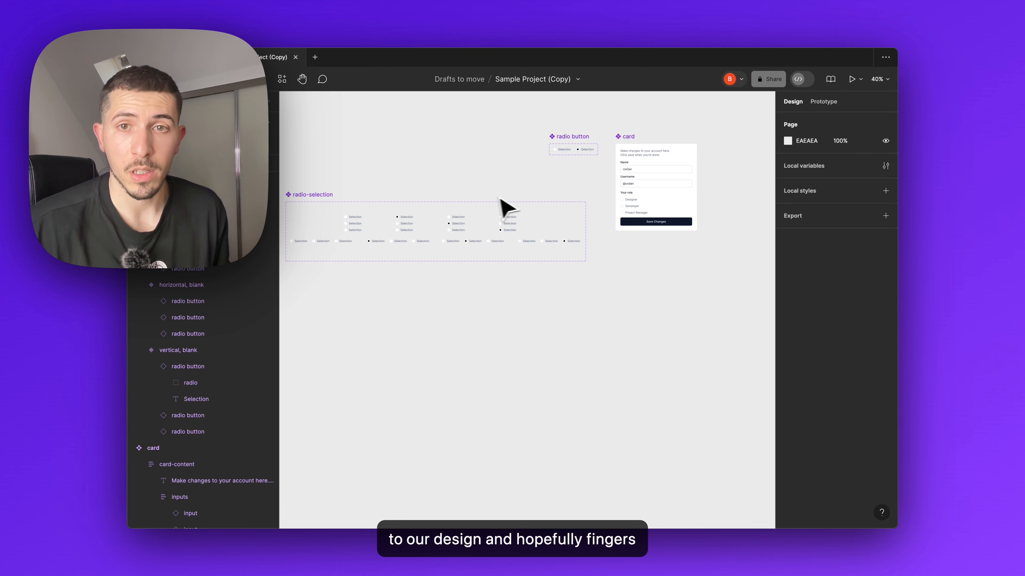
Copy the vertical blank variant into the card's content and place it above the Save Changes button
scroll(363, 214, "up", 3)
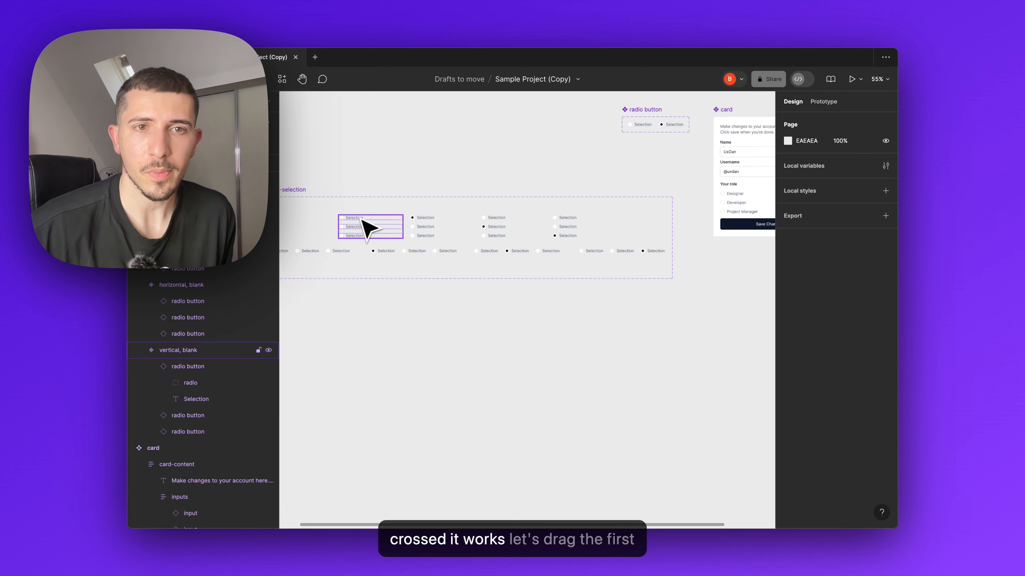
left_click(360, 227)
scroll(464, 232, "up", 3)
left_click_drag(567, 249, 485, 249)
scroll(524, 178, "up", 5)
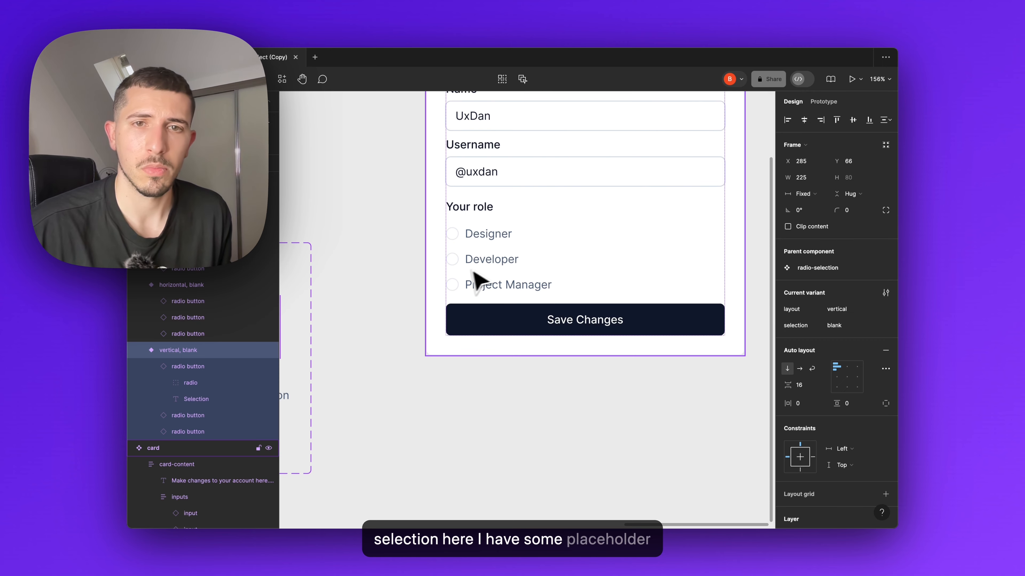
scroll(484, 245, "down", 4)
double_click(493, 241)
key("super+v")
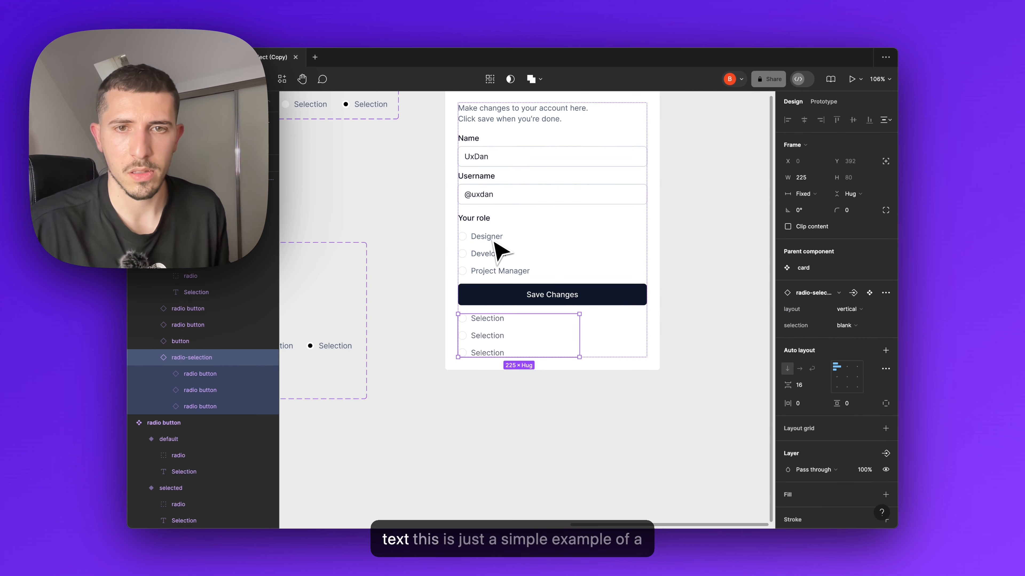
key("Up")
Delete the Designer, Developer and Project Manager placeholder radio buttons from the card
scroll(498, 218, "up", 2)
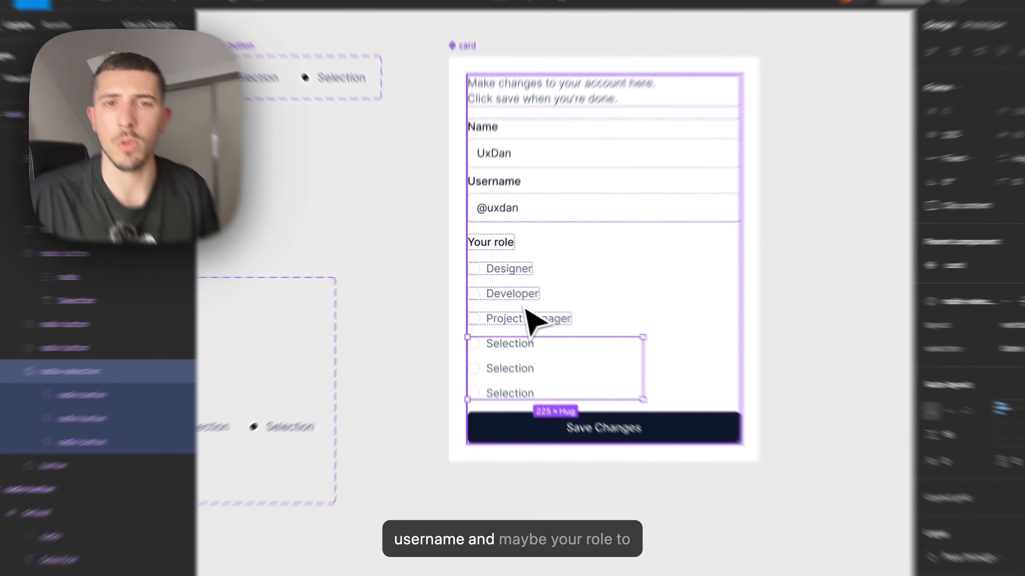
left_click(503, 296)
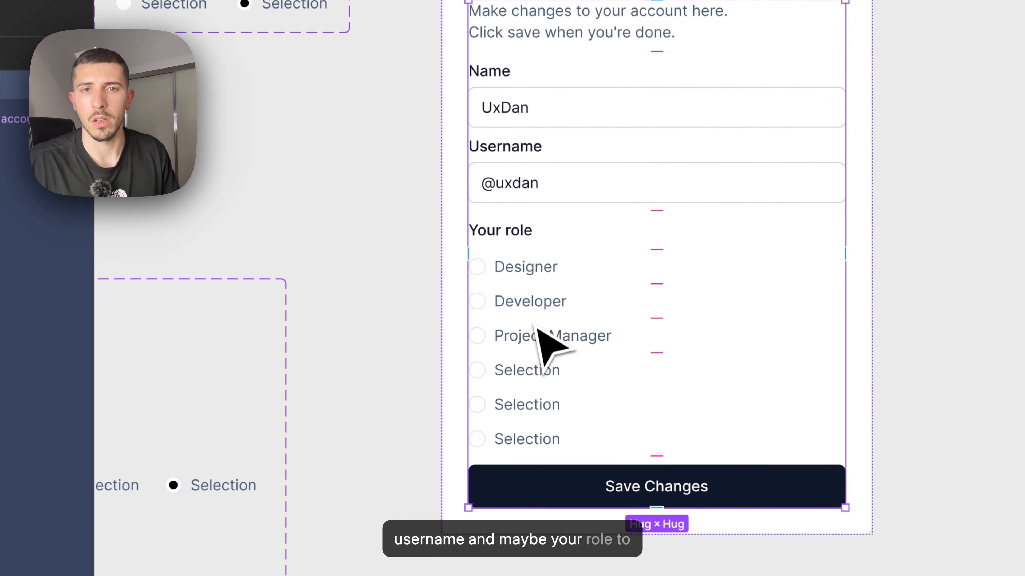
double_click(499, 305)
left_click(529, 306, "shift")
left_click(529, 275, "shift")
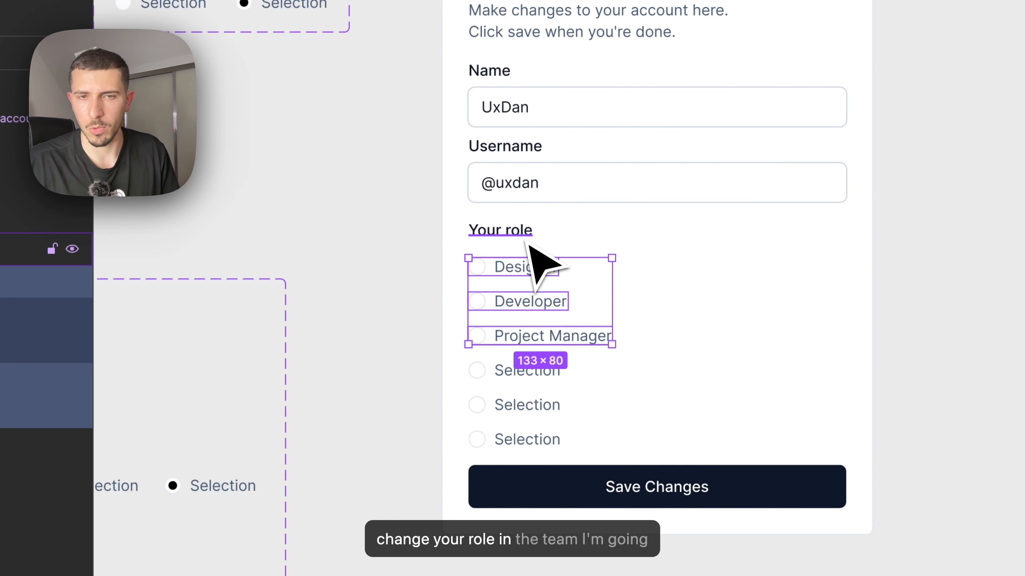
key("Delete")
Examine the card's Your role label alongside the variants of the radio-selection component set
left_click(508, 234)
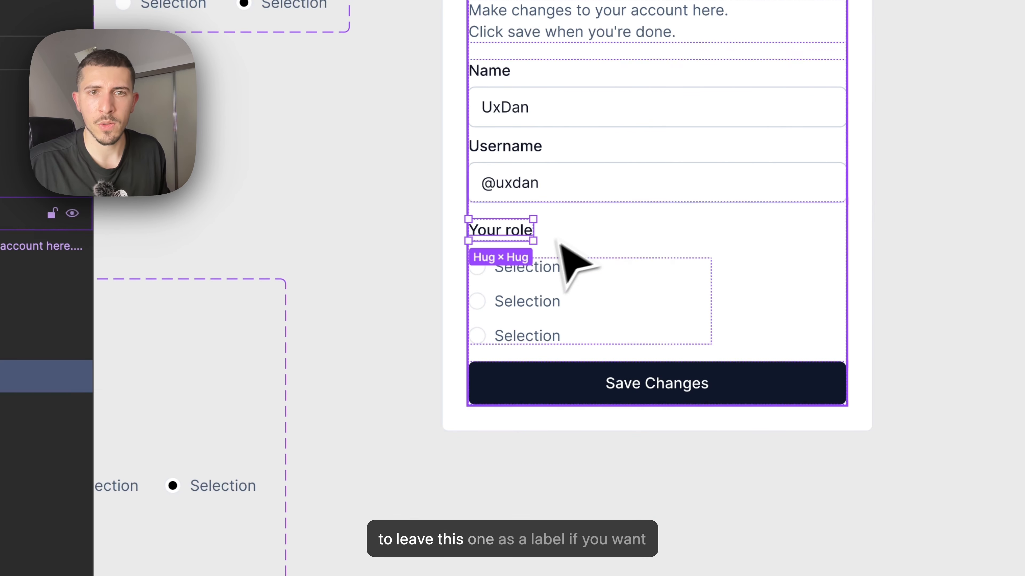
left_click(541, 276)
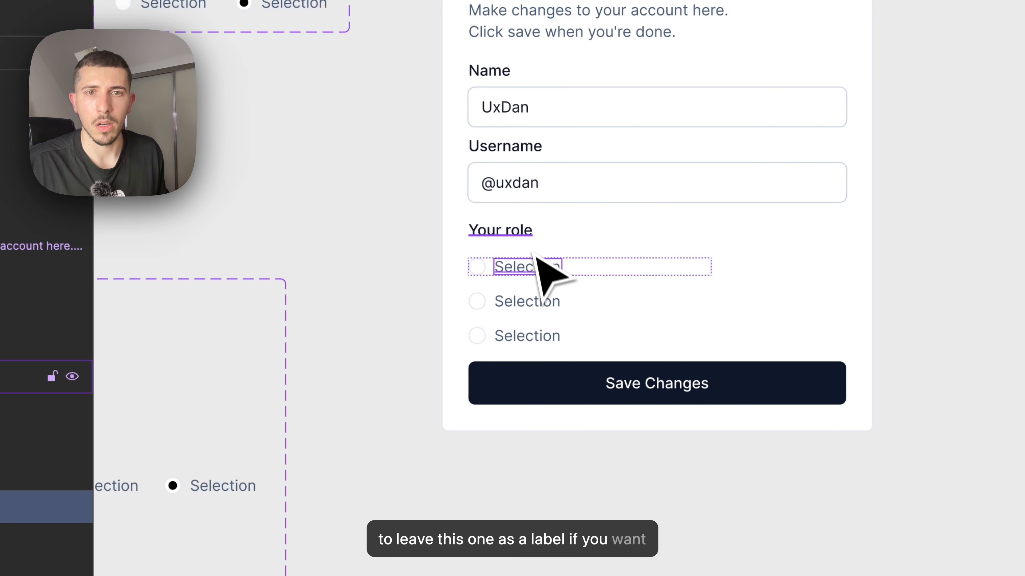
left_click(528, 240)
scroll(520, 258, "down", 6)
scroll(505, 341, "left", 10)
scroll(497, 335, "up", 5)
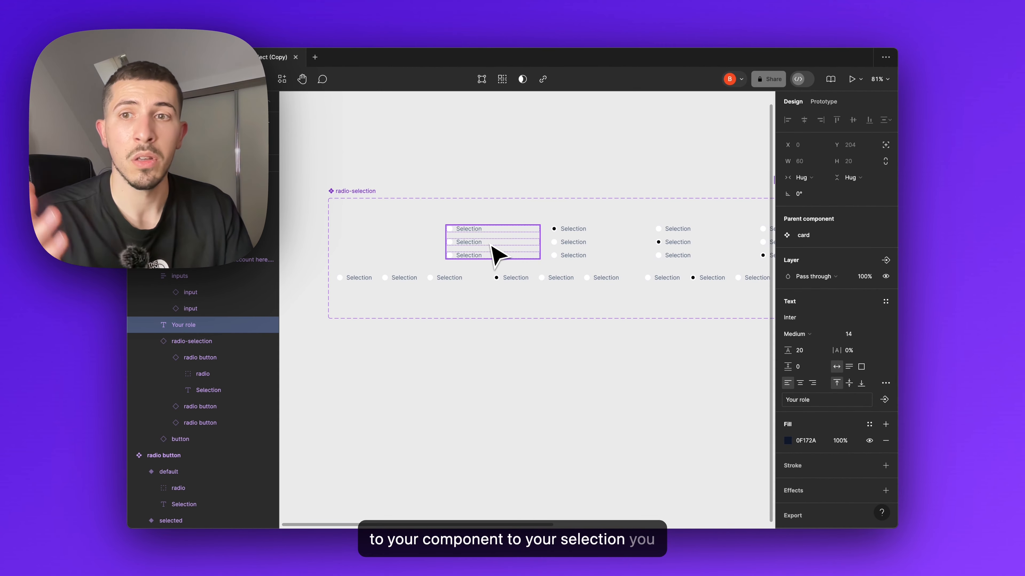
left_click_drag(598, 236, 398, 235)
left_click_drag(726, 231, 431, 237)
left_click_drag(569, 230, 498, 298)
scroll(498, 298, "up", 3)
scroll(367, 274, "down", 2)
scroll(358, 264, "up", 3)
left_click_drag(327, 260, 470, 218)
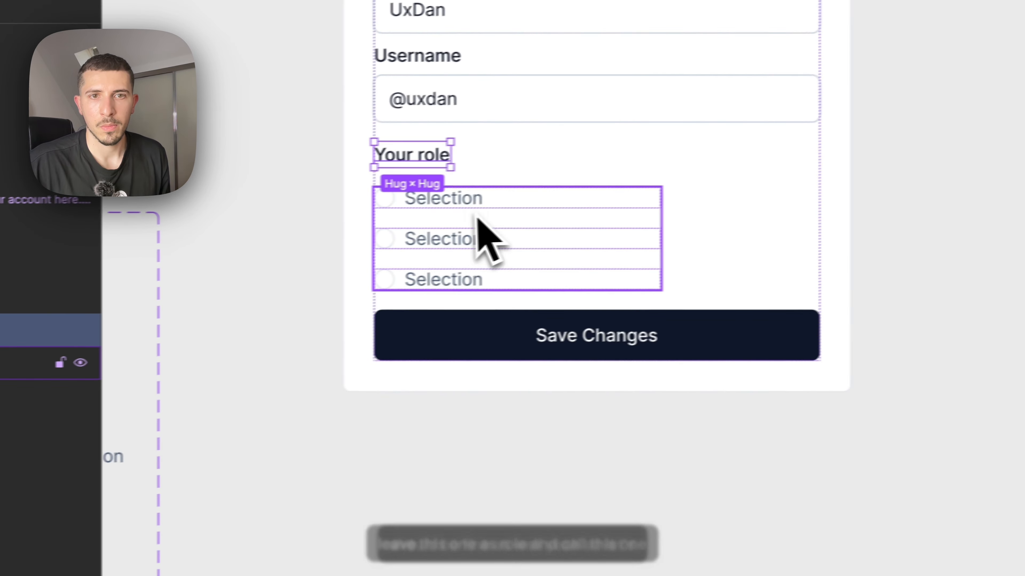
Relabel the card's three radio options as Project Manager, Designer and Dev
double_click(421, 163)
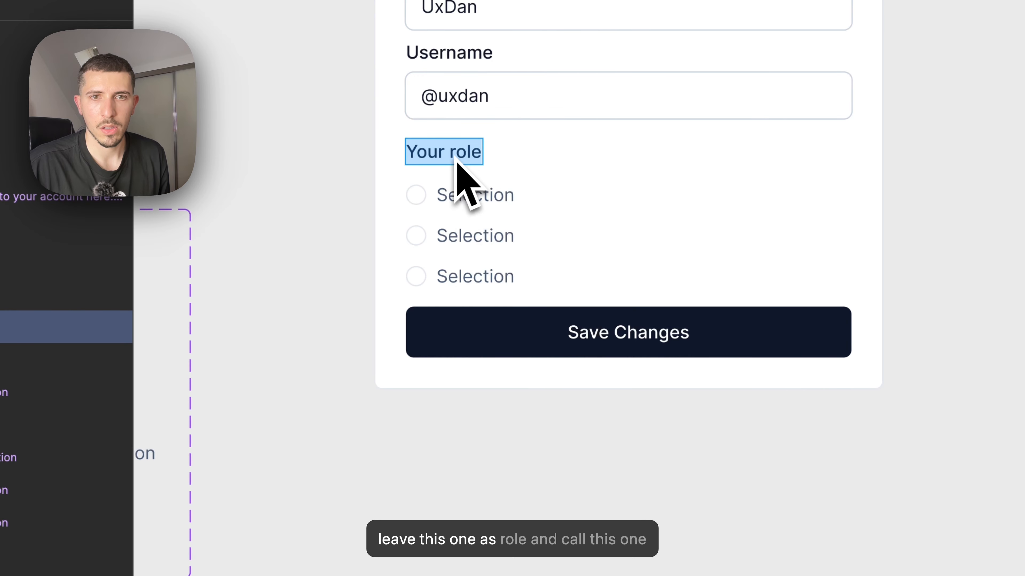
left_click(476, 198)
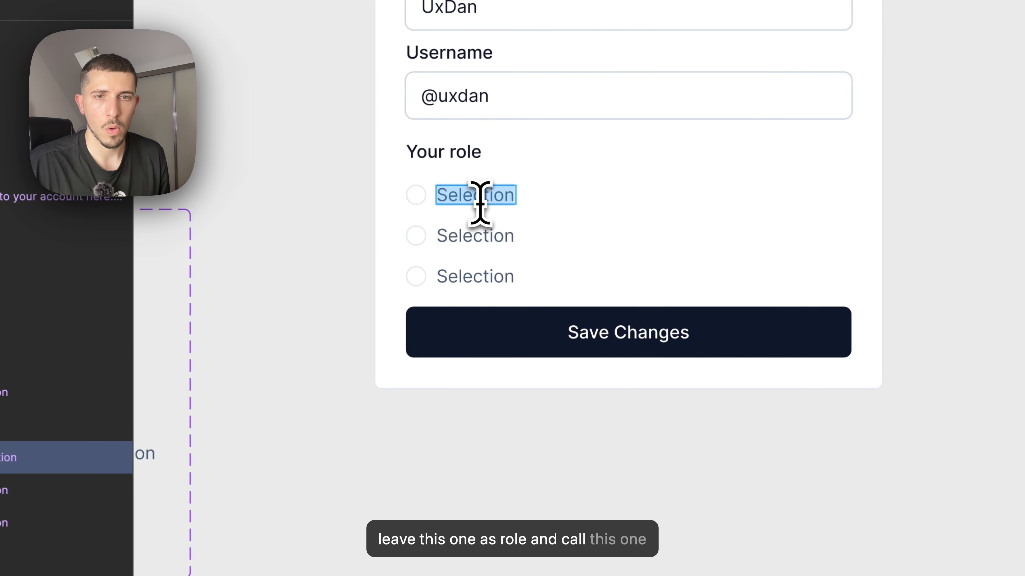
type("Project Manager")
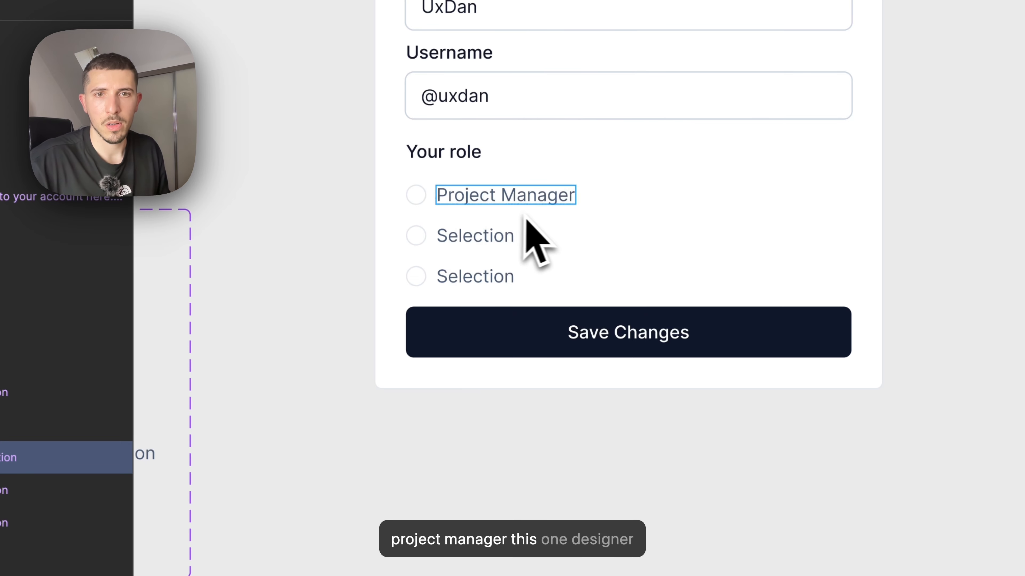
double_click(476, 238)
type("De")
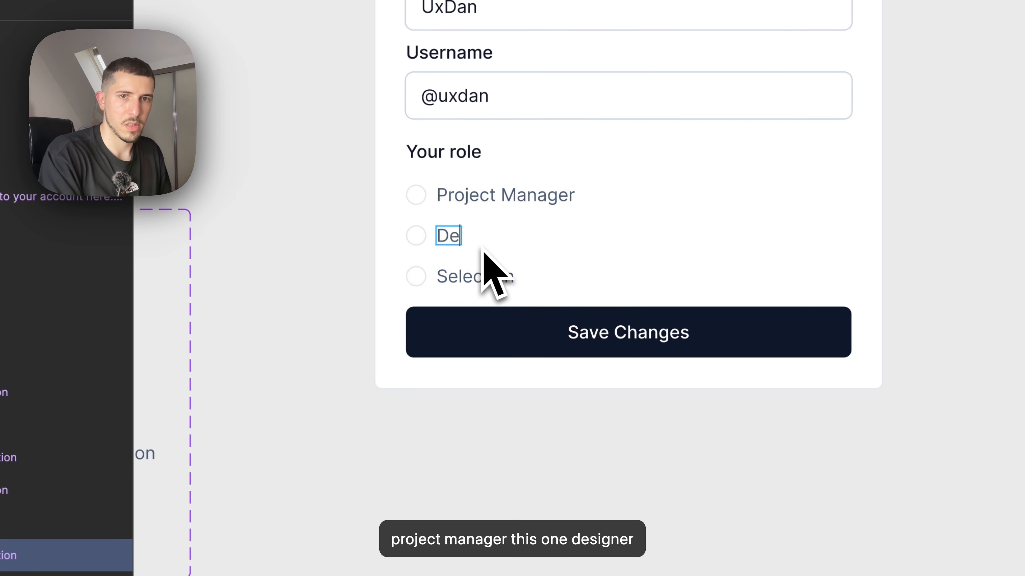
type("signer")
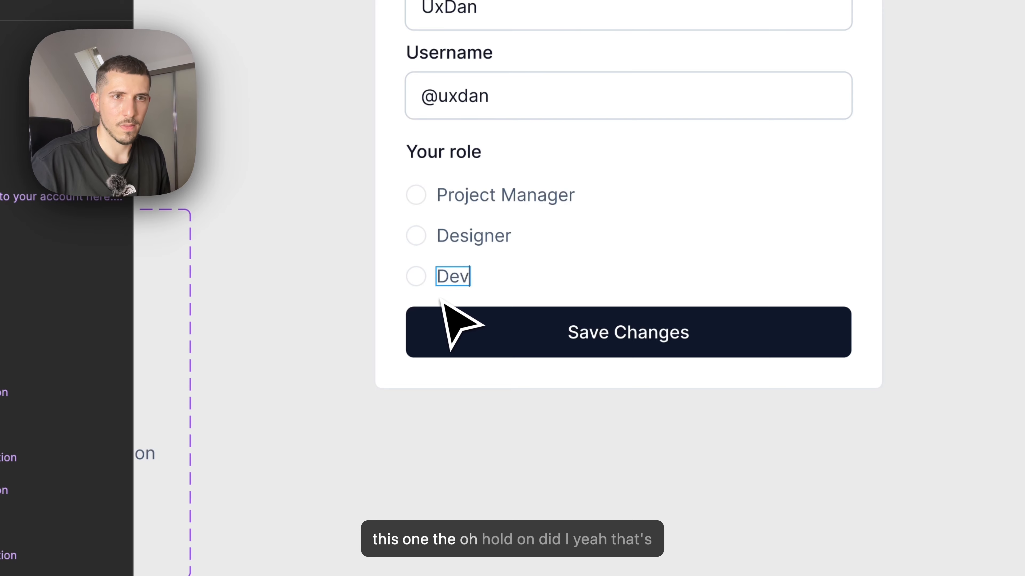
left_click(512, 442)
scroll(512, 441, "down", 5)
left_click_drag(513, 441, 674, 312)
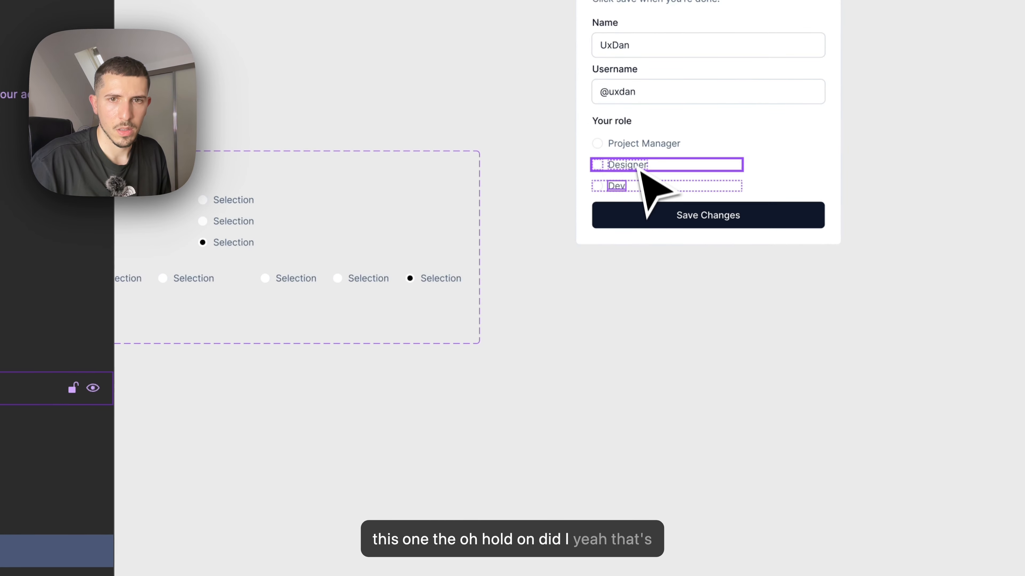
Relabel the card's third radio option as Developer
left_click(636, 161)
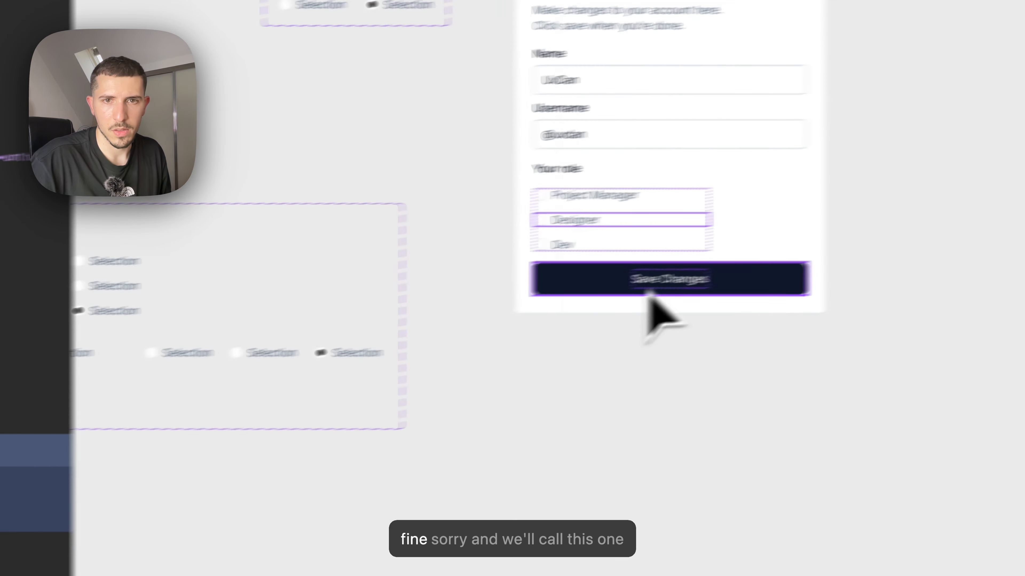
double_click(426, 257)
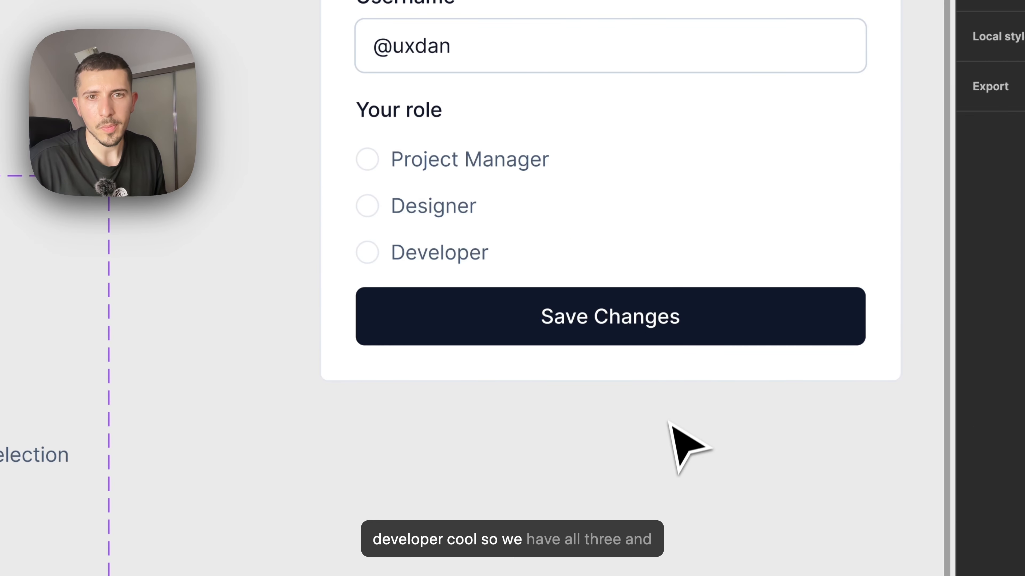
scroll(667, 421, "down", 5)
Start the prototype preview of the card component and enlarge the preview window so the whole card fits
left_click(516, 64)
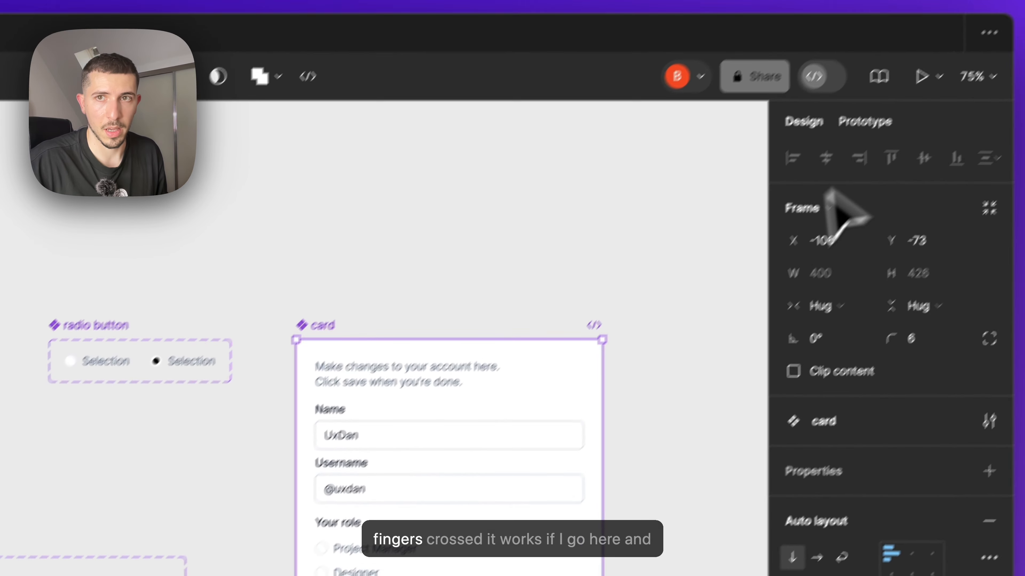
left_click(865, 121)
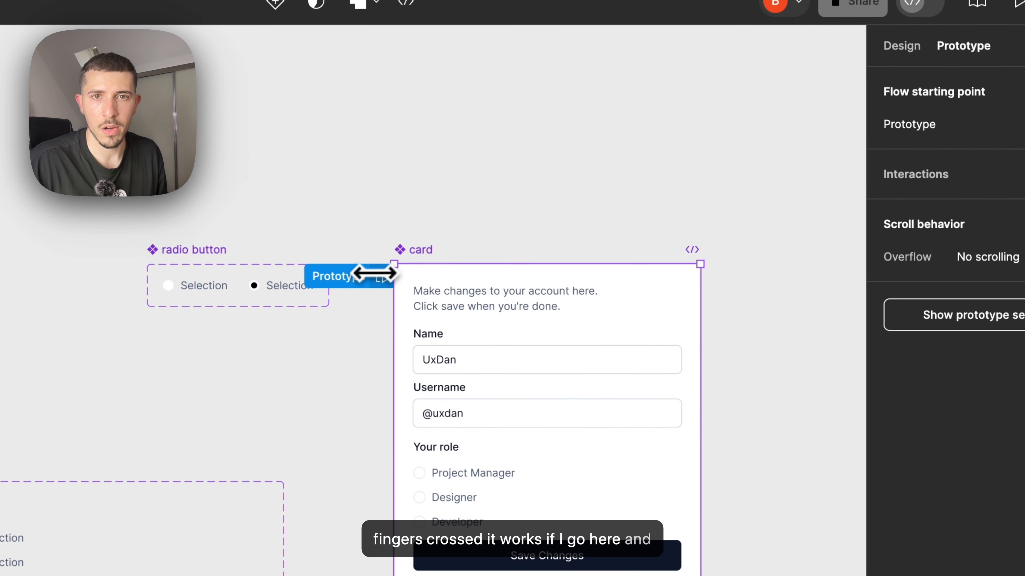
left_click(281, 359)
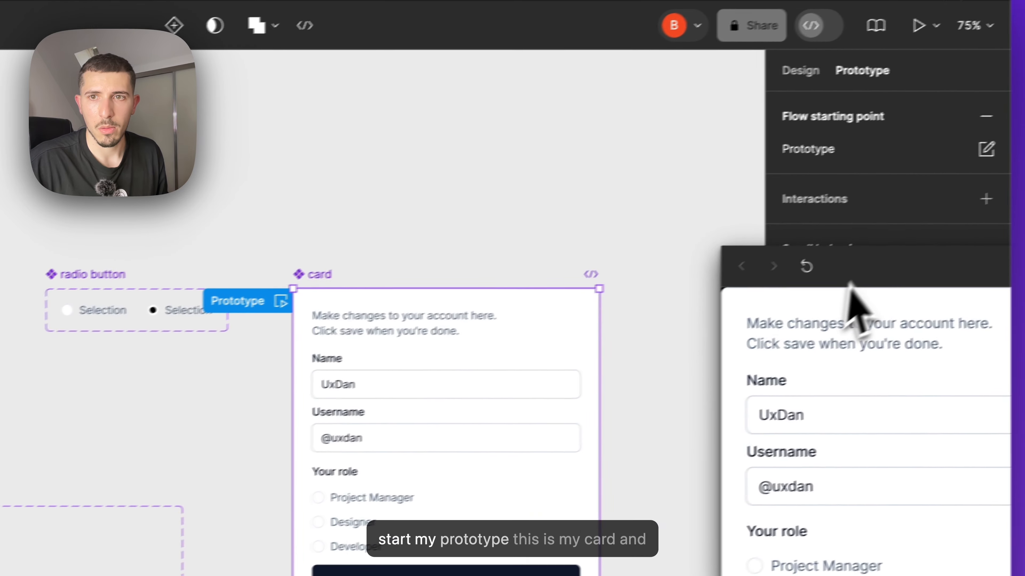
left_click_drag(849, 282, 227, 146)
left_click_drag(345, 362, 400, 575)
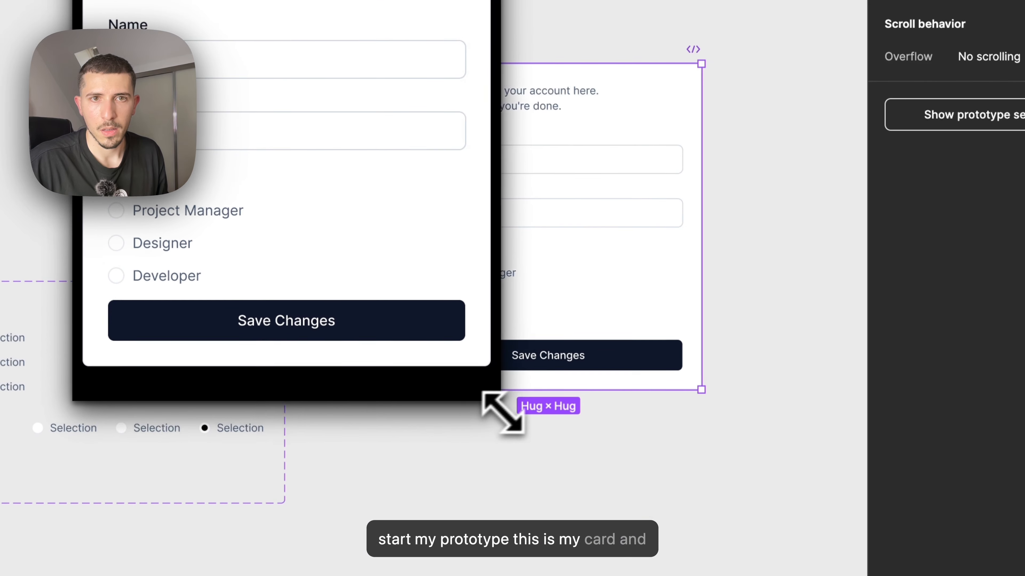
left_click_drag(503, 413, 696, 473)
left_click_drag(447, 93, 586, 125)
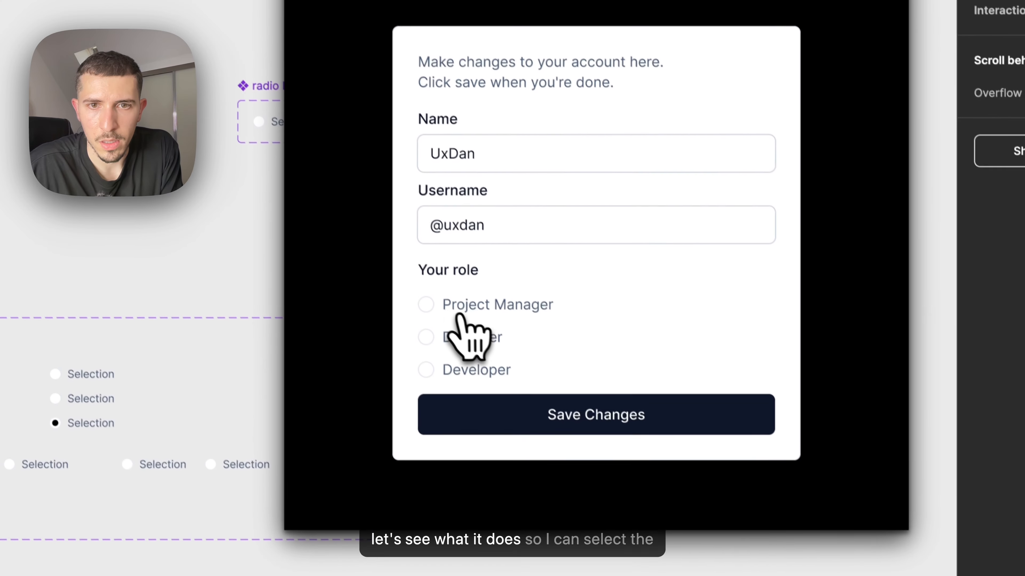
Test the vertical role selection in the preview by choosing Project Manager, Designer and Developer
left_click(446, 454)
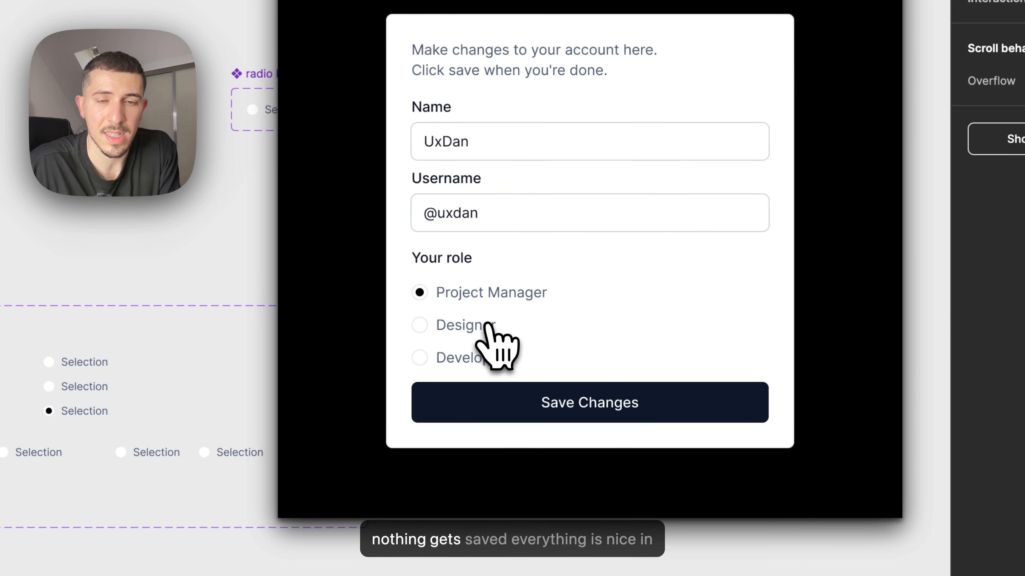
left_click(468, 325)
left_click(465, 358)
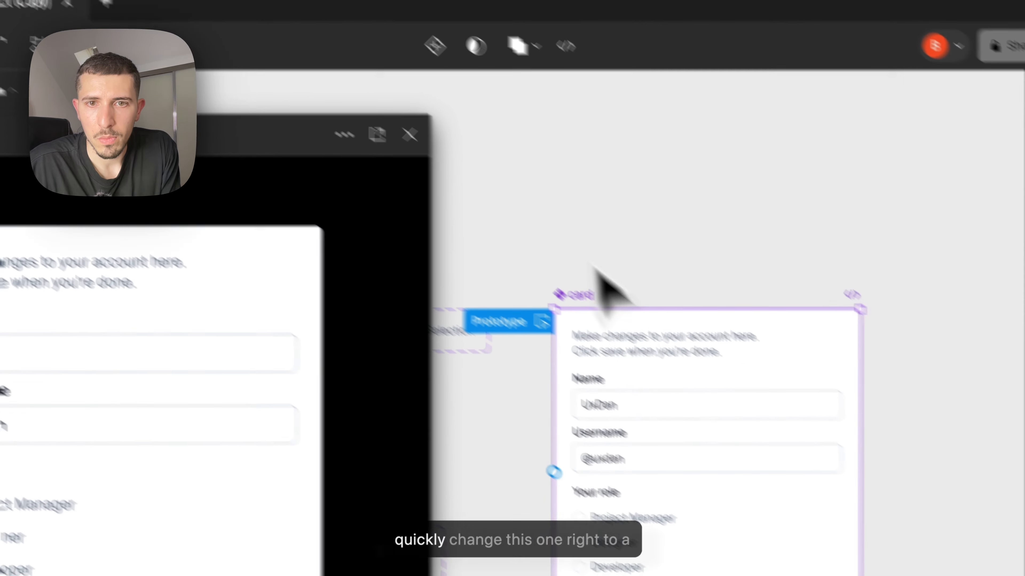
Switch the card's radio-selection instance to the horizontal layout and set its width to fill the container
double_click(637, 523)
double_click(633, 522)
left_click(770, 135)
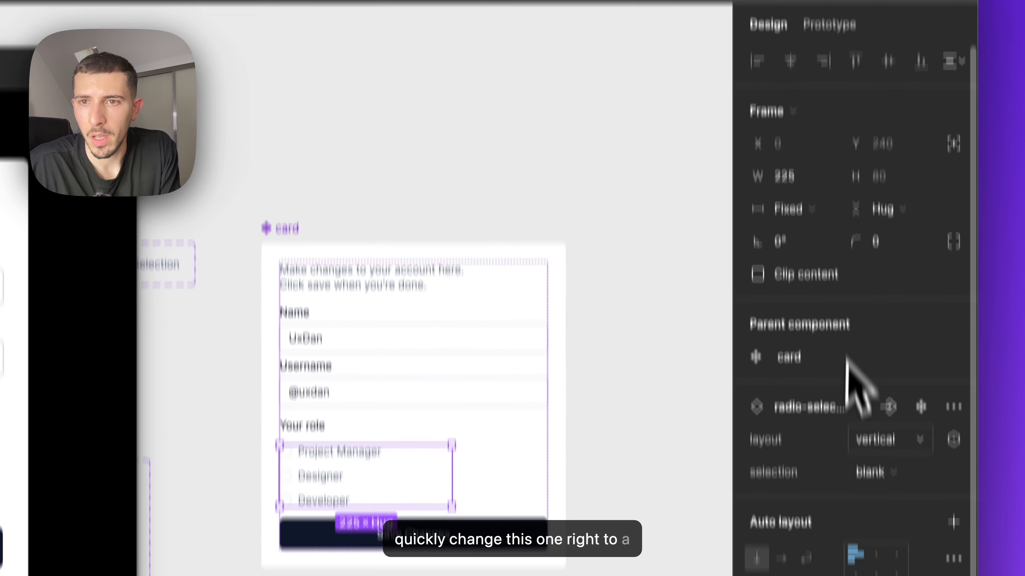
left_click(887, 545)
left_click(859, 323)
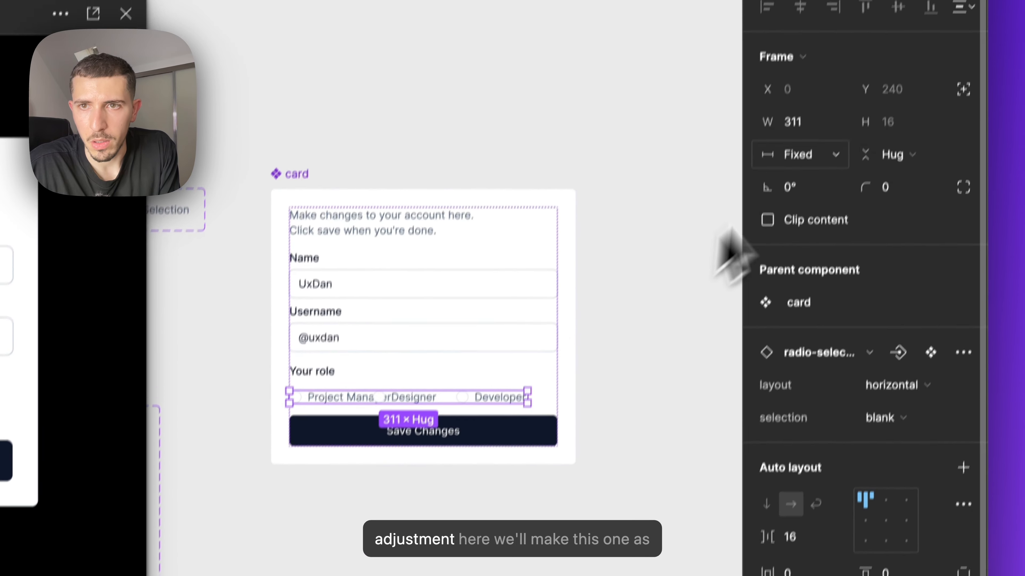
left_click(789, 115)
left_click(816, 238)
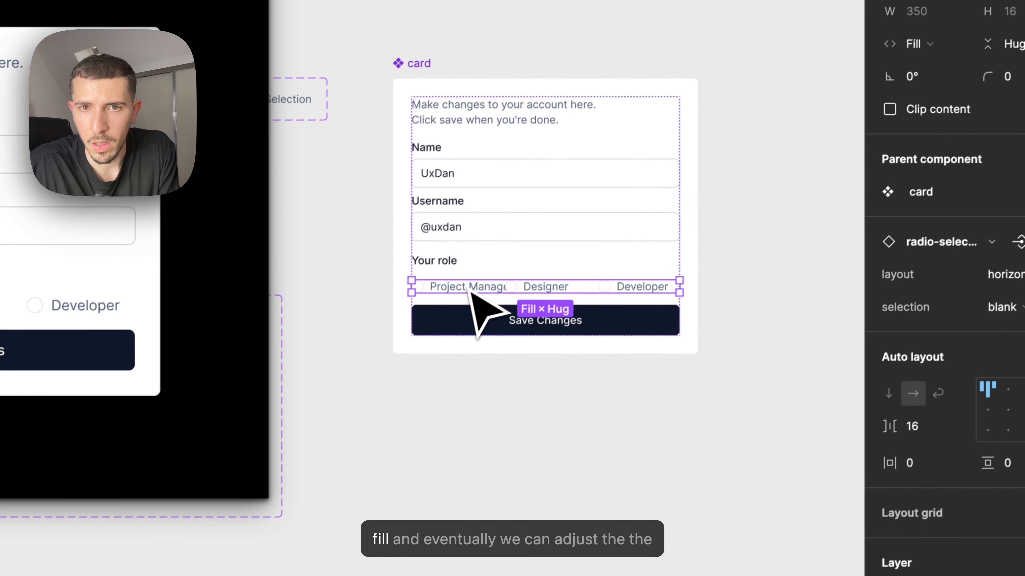
Set the width of the Project Manager label text in the card to fill its container
double_click(337, 440)
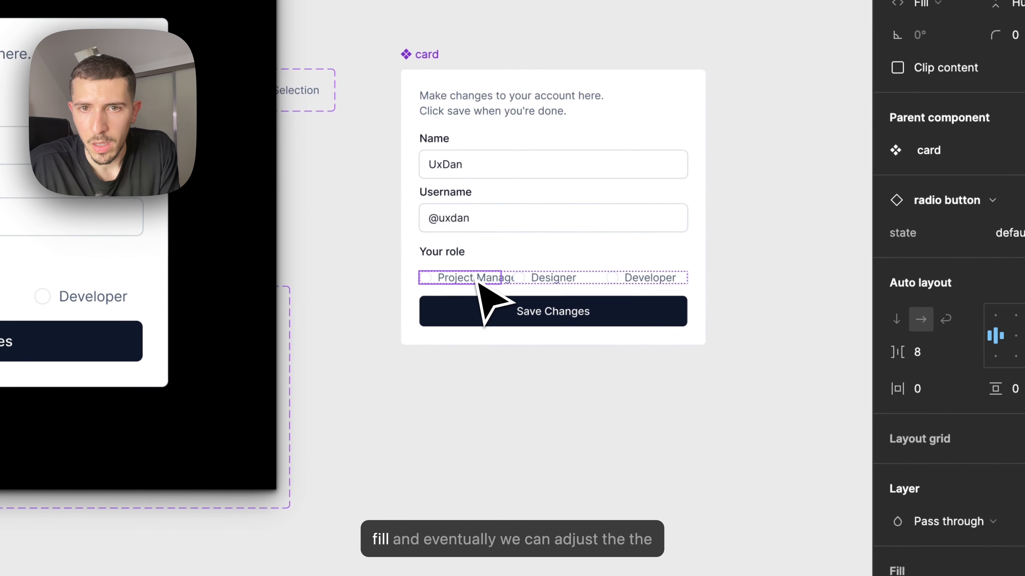
double_click(336, 440)
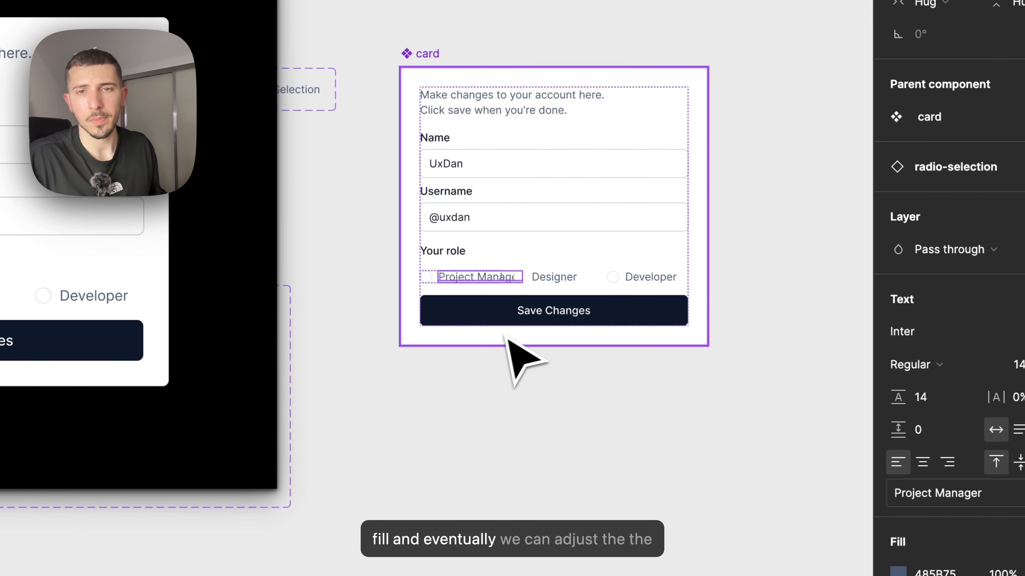
scroll(500, 336, "up", 5)
scroll(621, 295, "down", 8)
left_click_drag(714, 277, 535, 234)
scroll(396, 234, "up", 7)
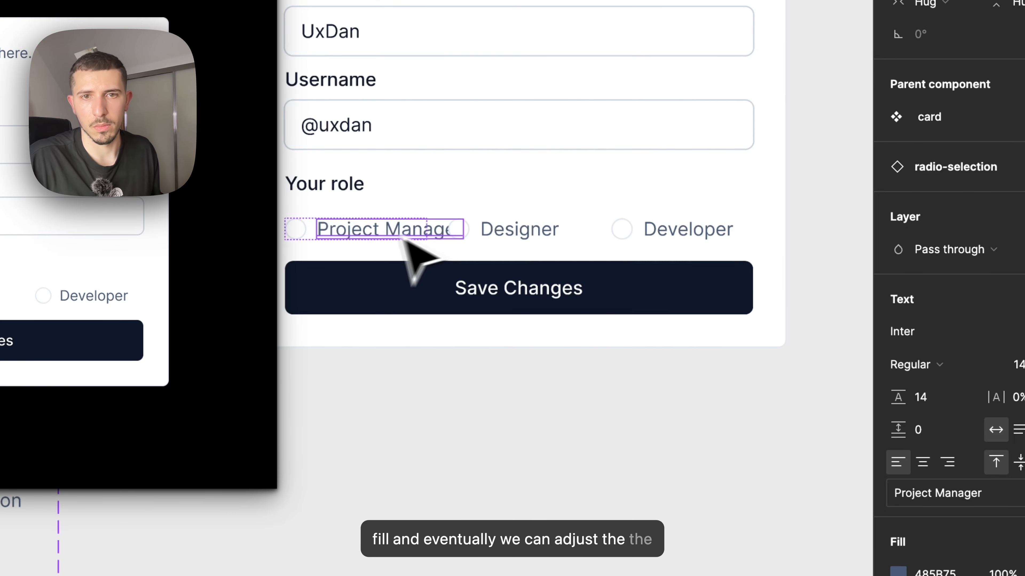
left_click(552, 287)
scroll(492, 423, "left", 3)
left_click(516, 218)
double_click(516, 217)
double_click(515, 220)
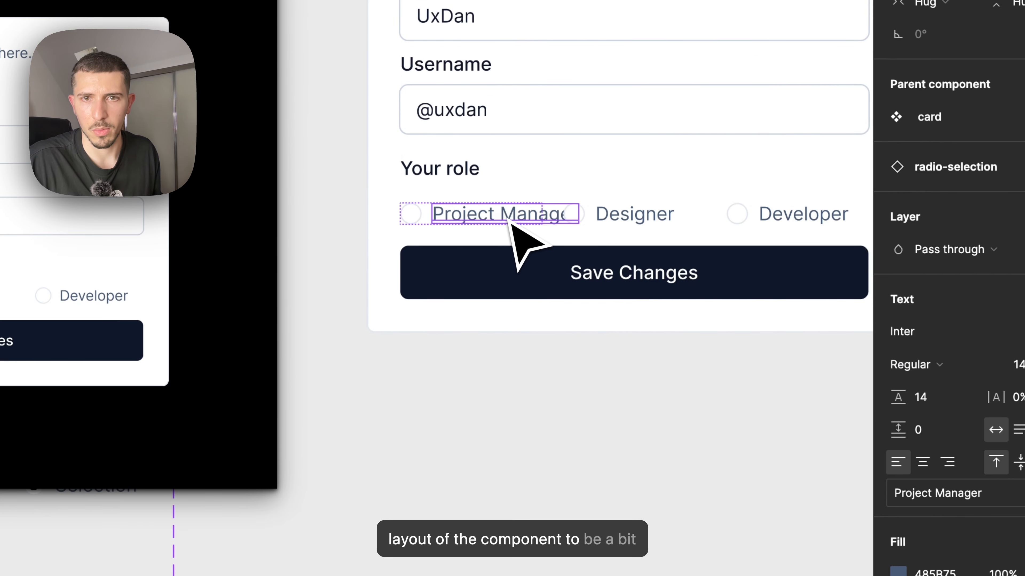
left_click(924, 2)
left_click(963, 28)
left_click(516, 519)
scroll(510, 521, "down", 5)
left_click_drag(513, 533, 448, 515)
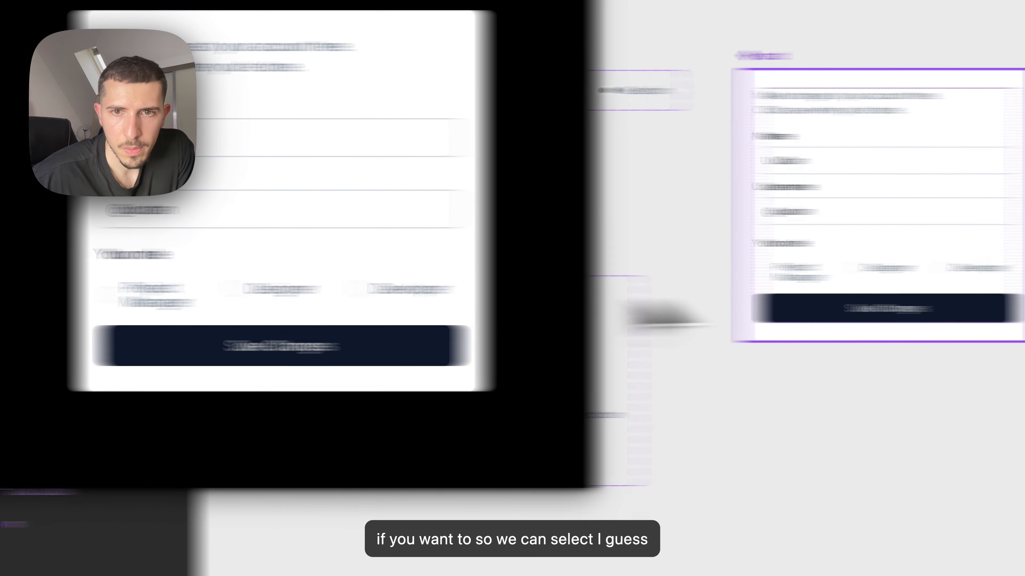
Try to top-align the contents of the card's Project Manager radio button instance
double_click(589, 269)
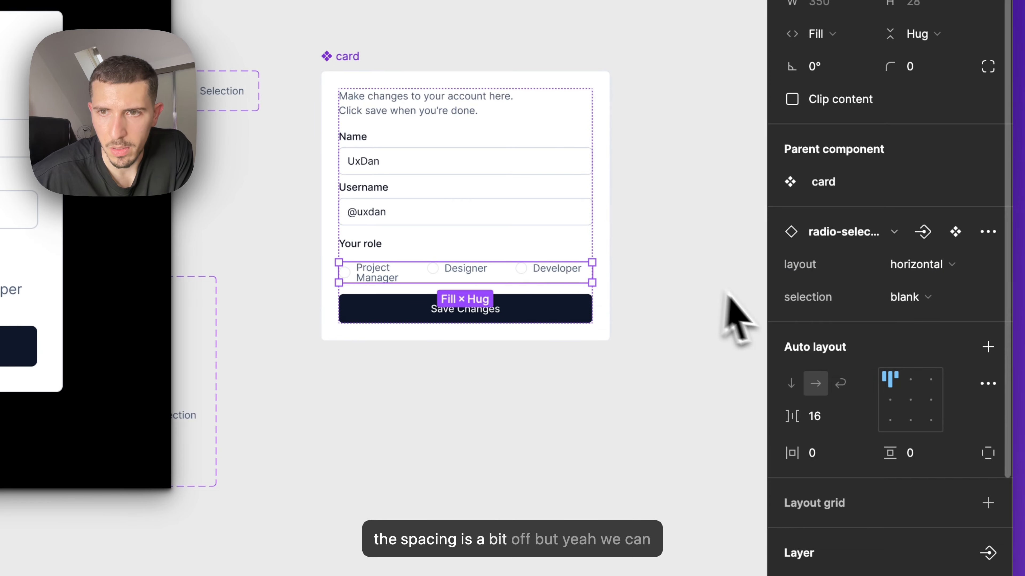
double_click(389, 277)
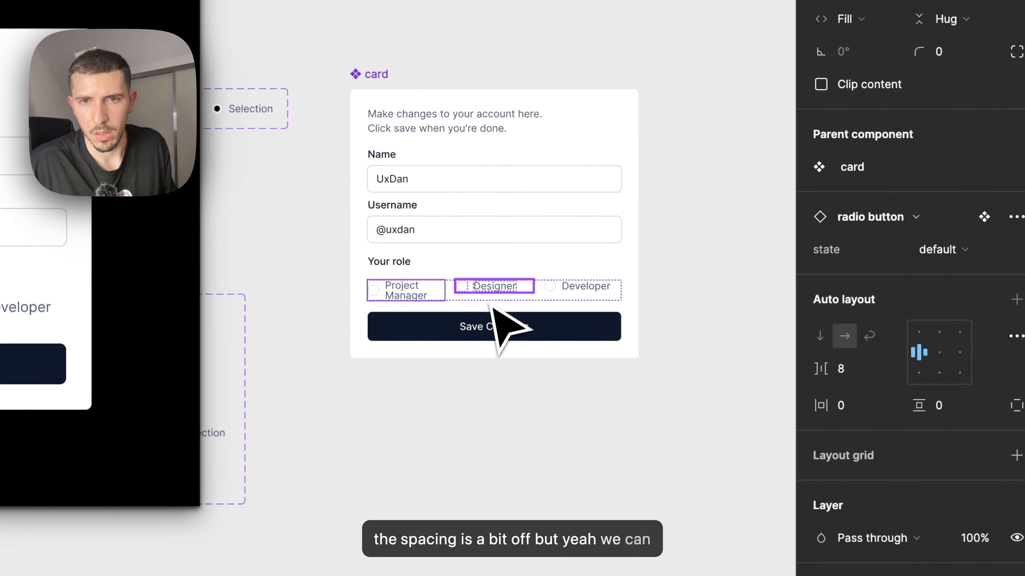
left_click(919, 332)
left_click_drag(262, 435, 318, 417)
left_click_drag(388, 355, 628, 325)
key("super+z")
Set the auto layout alignment of both variants in the radio button component set to top left
left_click_drag(449, 356, 434, 262)
scroll(565, 210, "down", 4)
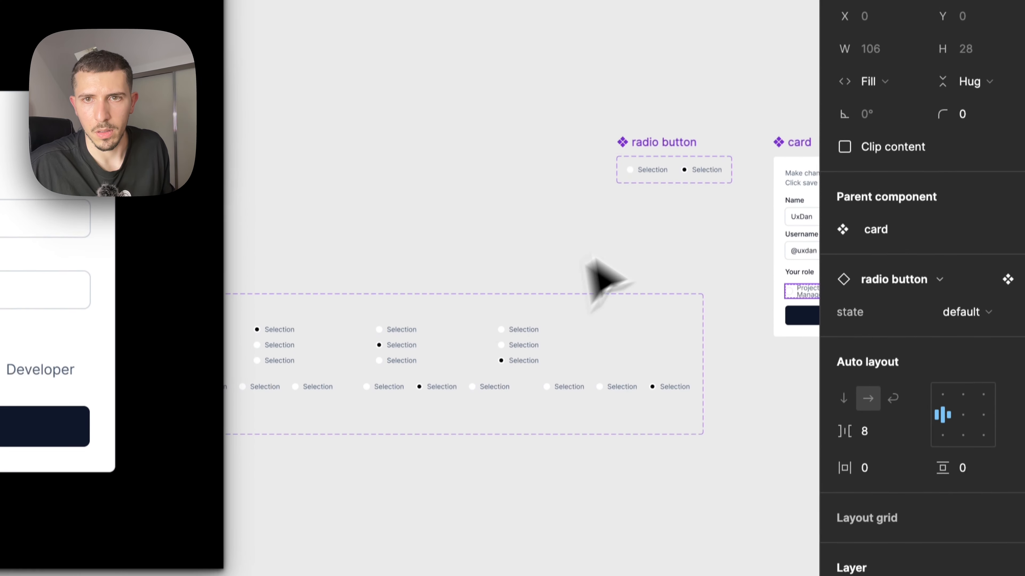
left_click_drag(676, 195, 448, 198)
scroll(448, 198, "up", 5)
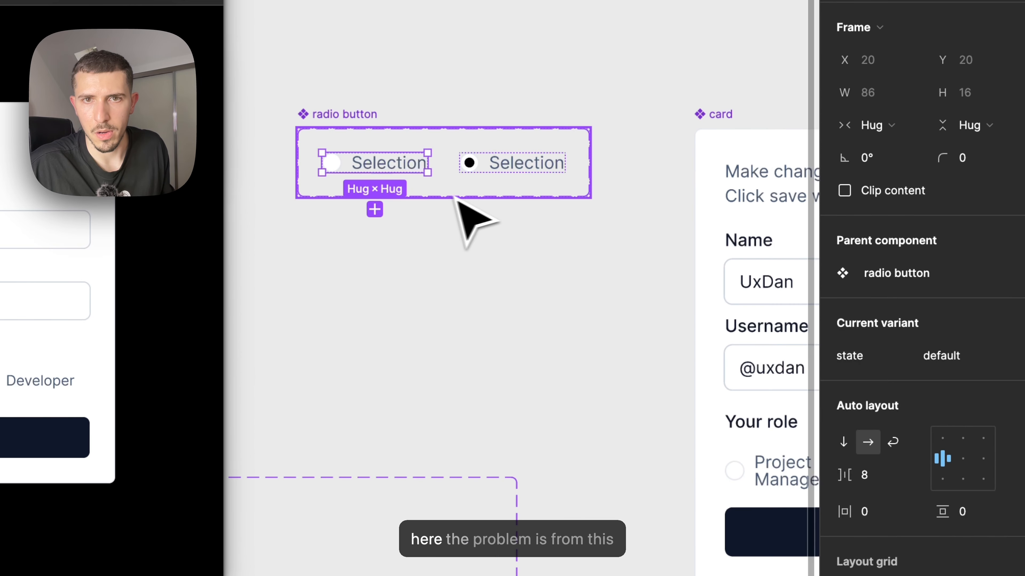
scroll(591, 316, "down", 4)
left_click_drag(750, 365, 591, 312)
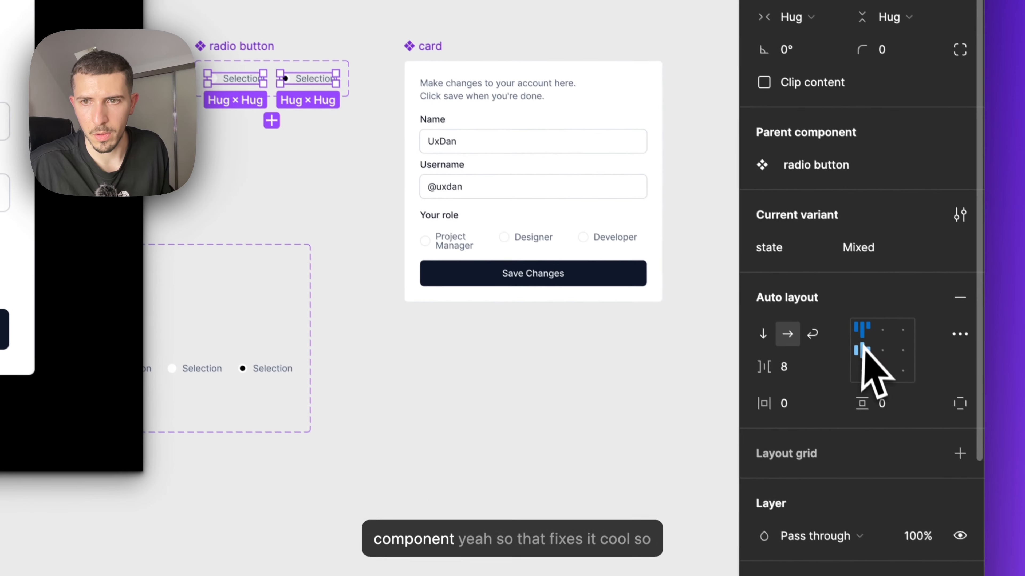
left_click(942, 439)
left_click(855, 325)
scroll(532, 251, "up", 4)
scroll(416, 218, "down", 2)
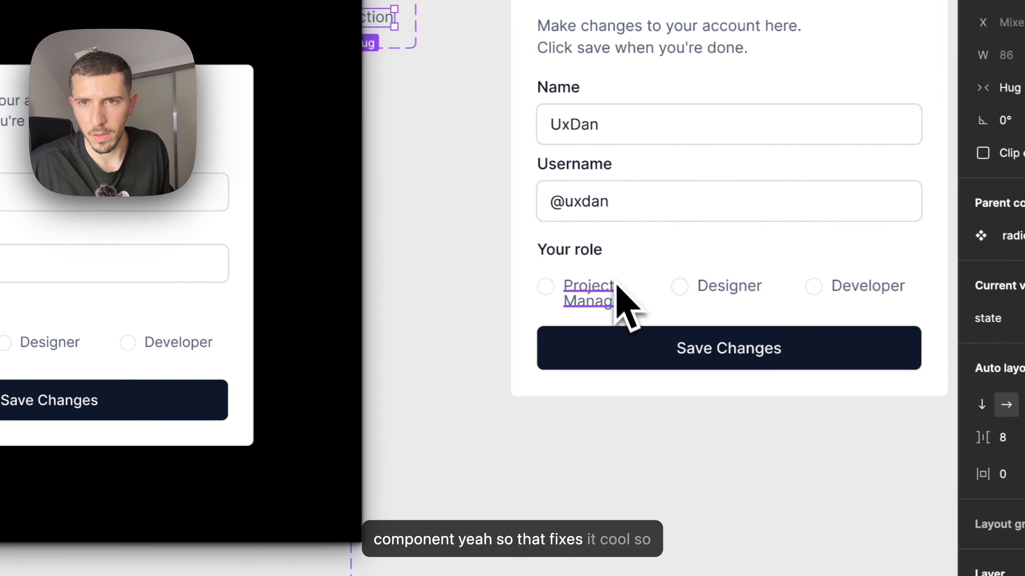
scroll(648, 301, "down", 2)
Test the horizontal role selection in the preview by switching between Project Manager, Designer and Developer
left_click(251, 283)
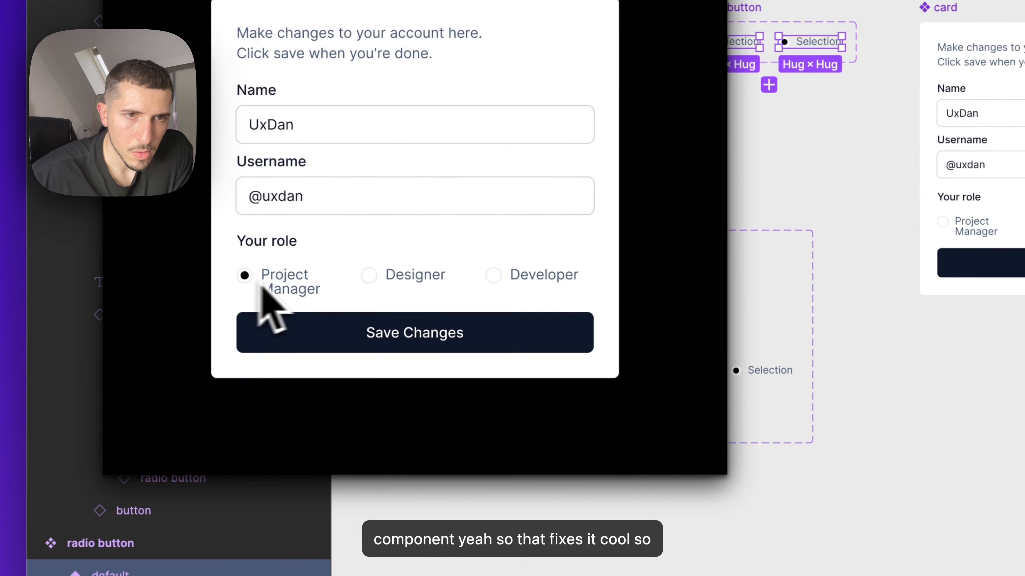
left_click(358, 279)
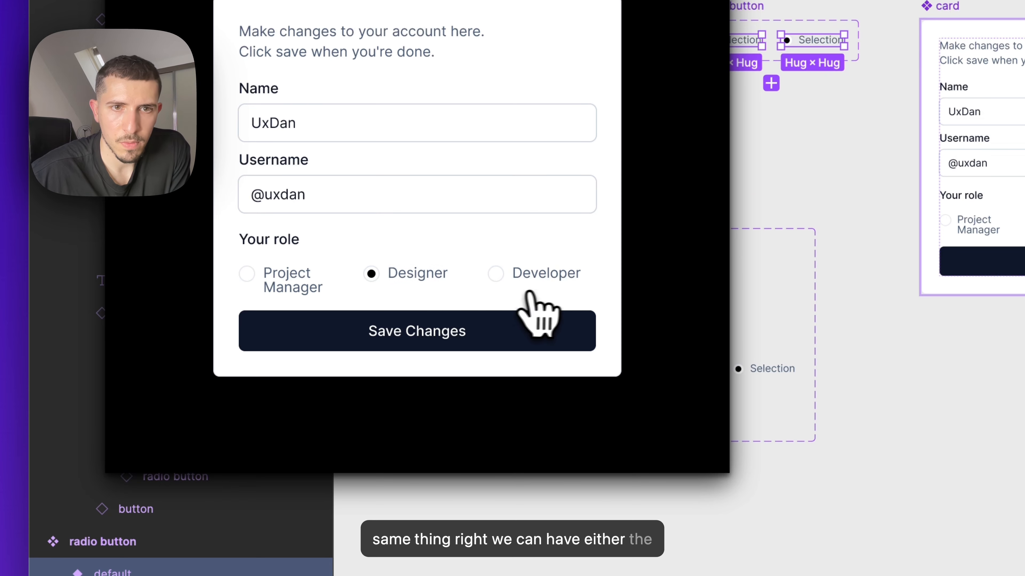
left_click(532, 276)
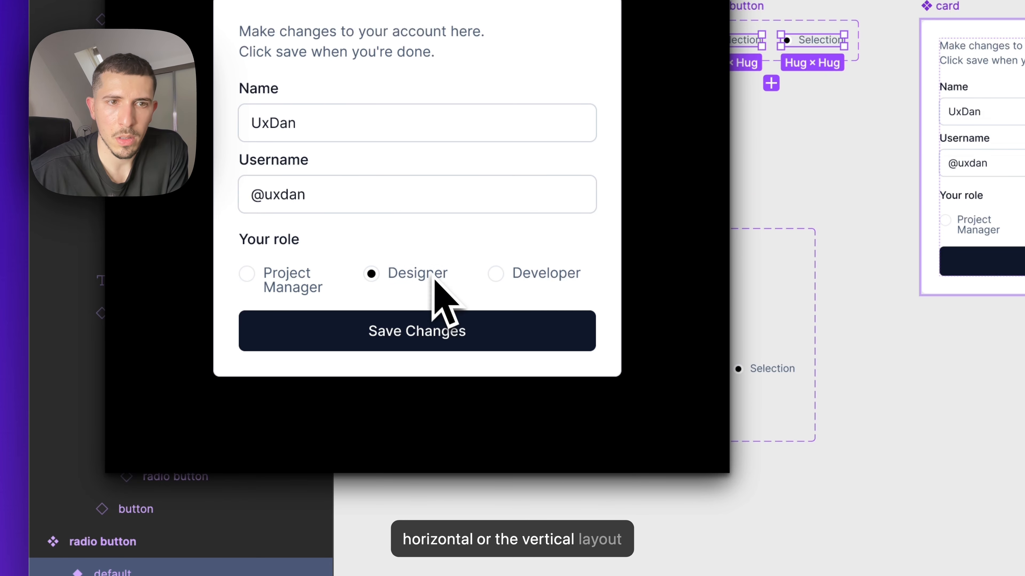
left_click(546, 283)
left_click(451, 276)
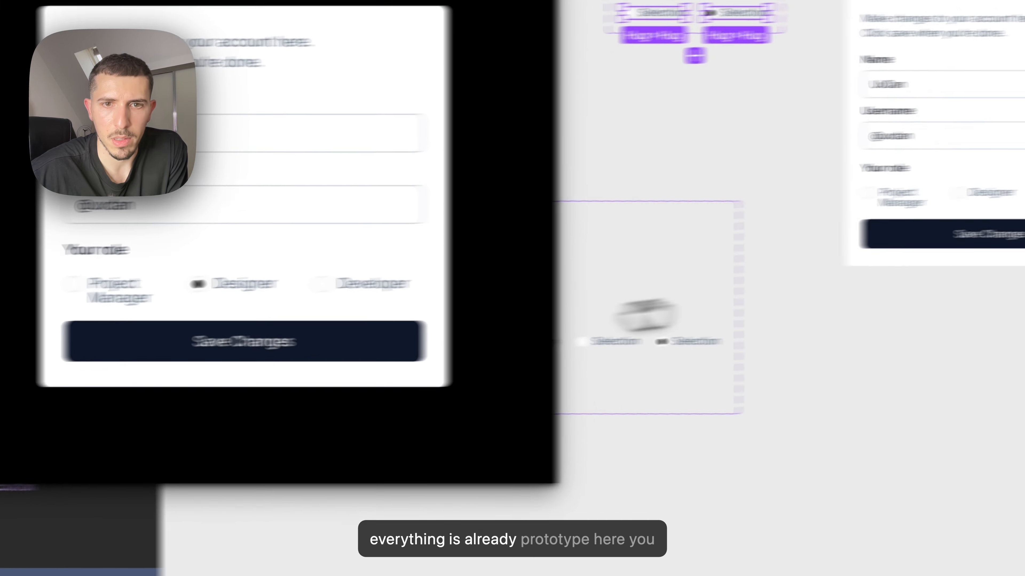
Widen the card component by extending its outer frame horizontally
left_click_drag(464, 323, 259, 319)
left_click(467, 357)
double_click(466, 358)
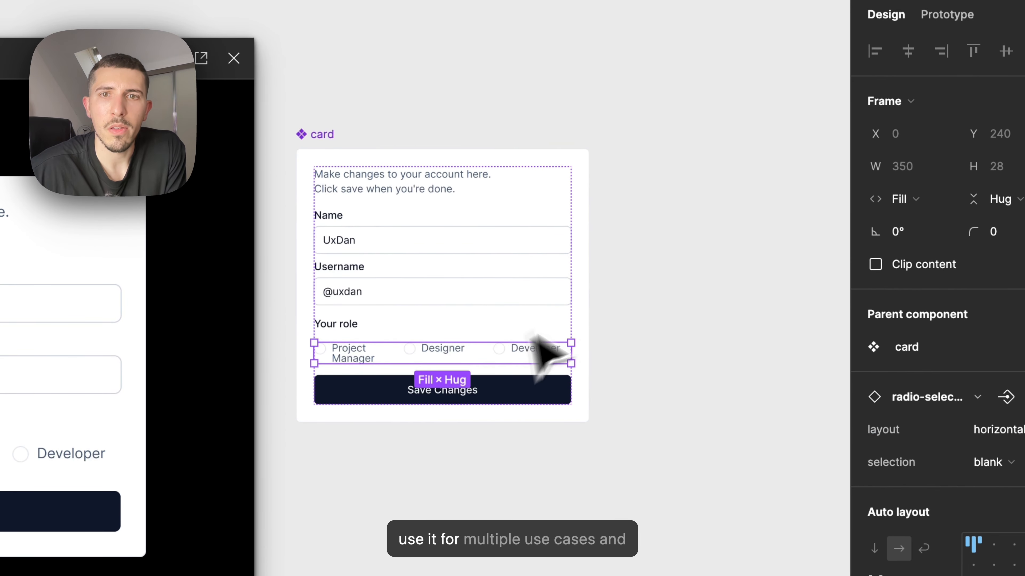
left_click(673, 265)
left_click(322, 134)
left_click_drag(509, 181, 540, 216)
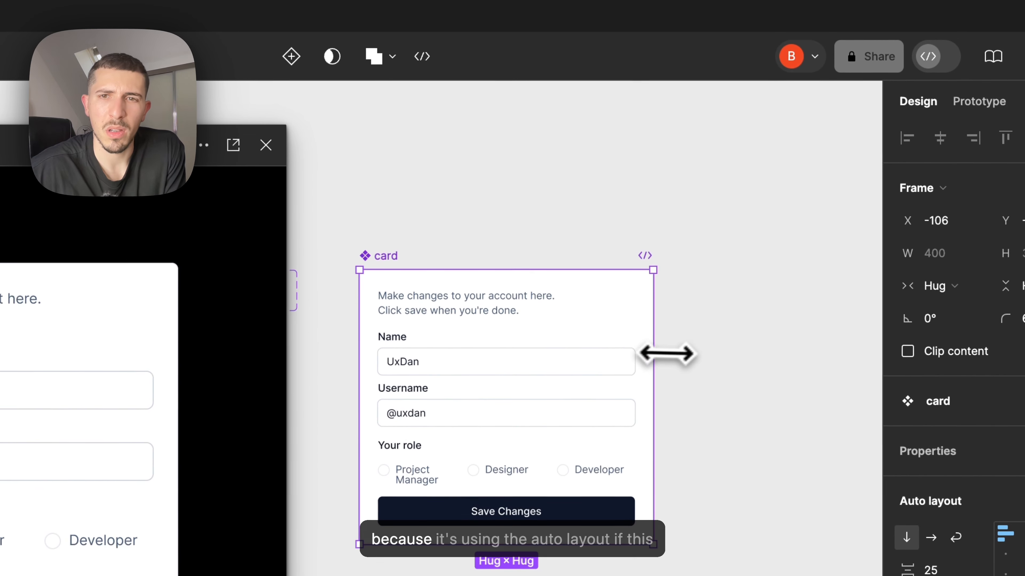
left_click_drag(667, 354, 831, 355)
Set the width of the card's inner content frame to fill the widened card
left_click(618, 431)
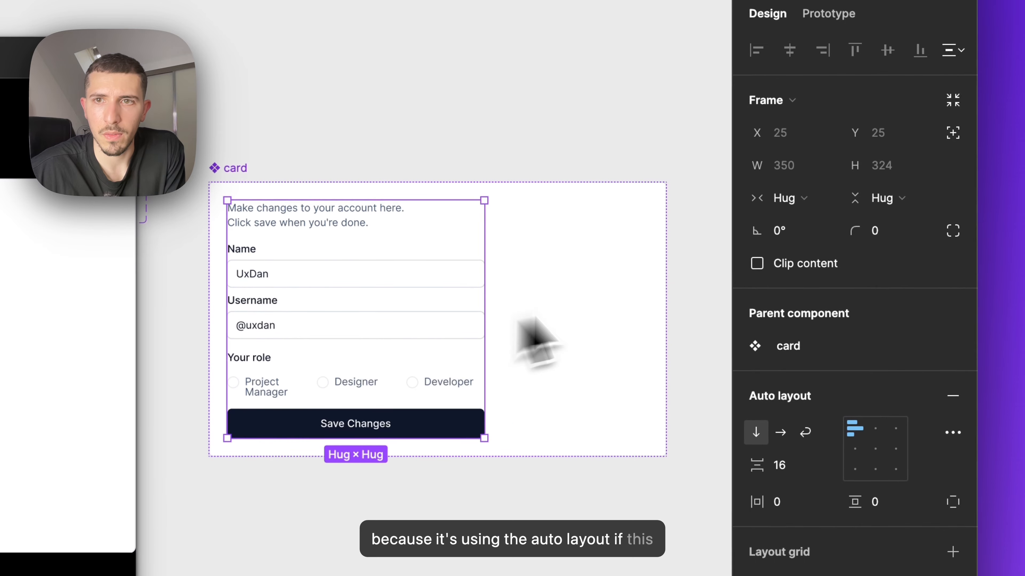
left_click(789, 198)
left_click(805, 223)
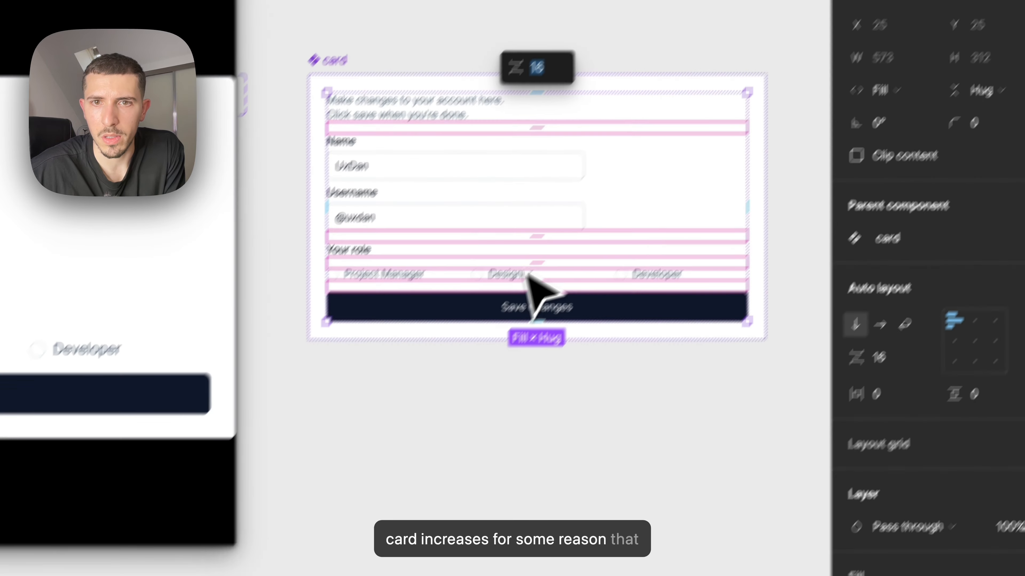
left_click(629, 392)
left_click(555, 278)
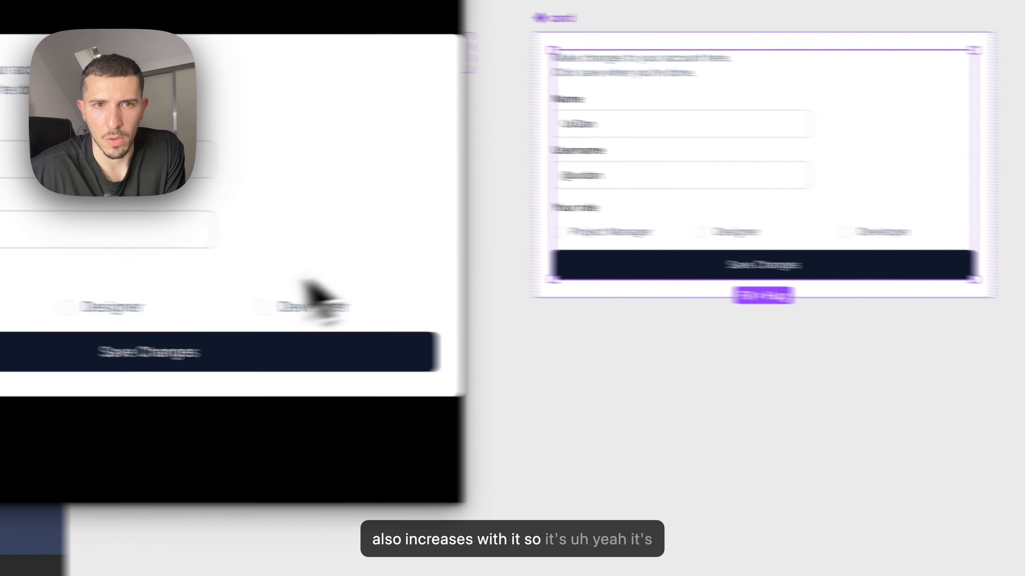
Test the role options in the widened card's preview and close the preview window
left_click(87, 295)
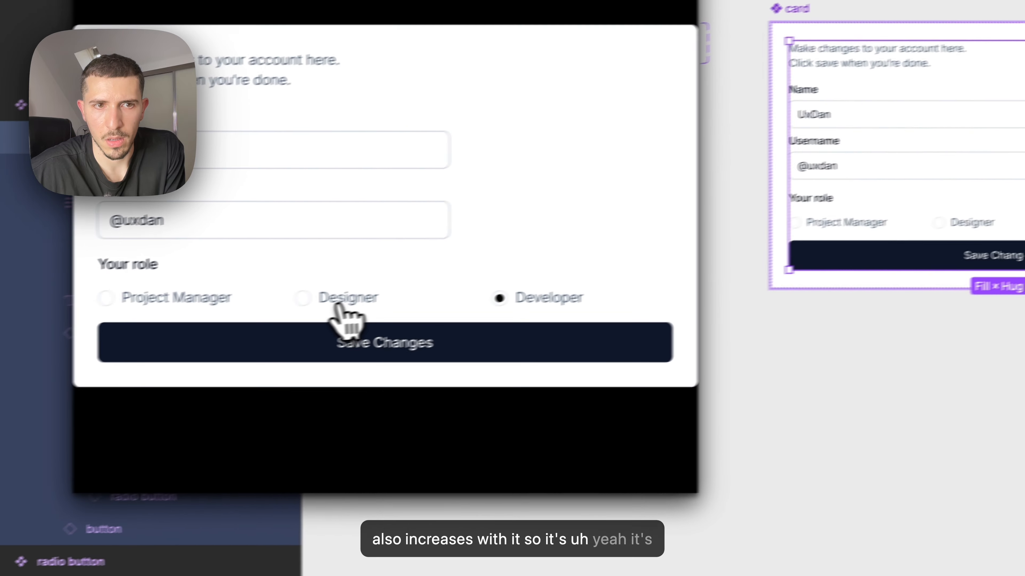
left_click(343, 315)
left_click(266, 289)
left_click(387, 289)
left_click(596, 289)
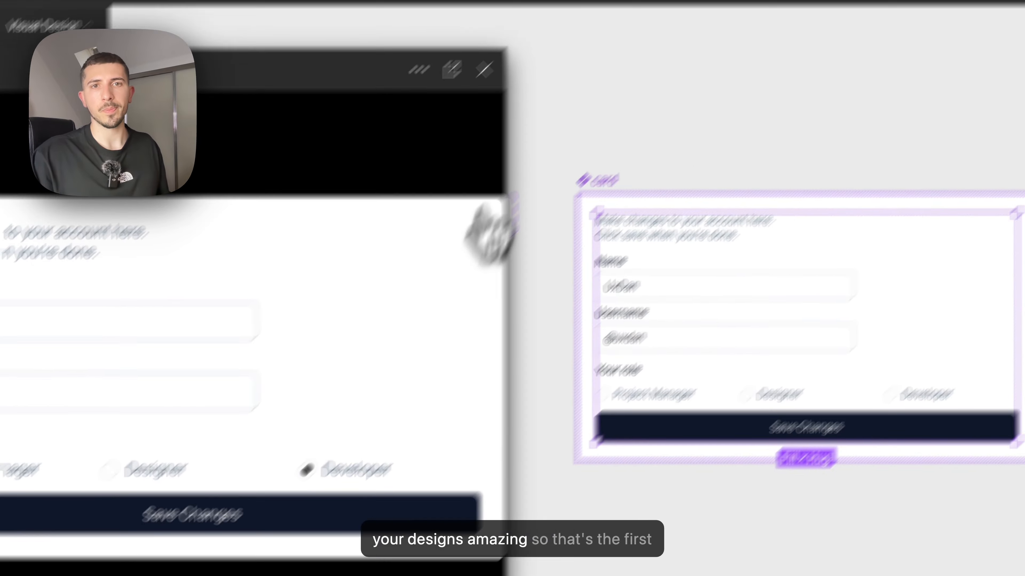
left_click(529, 28)
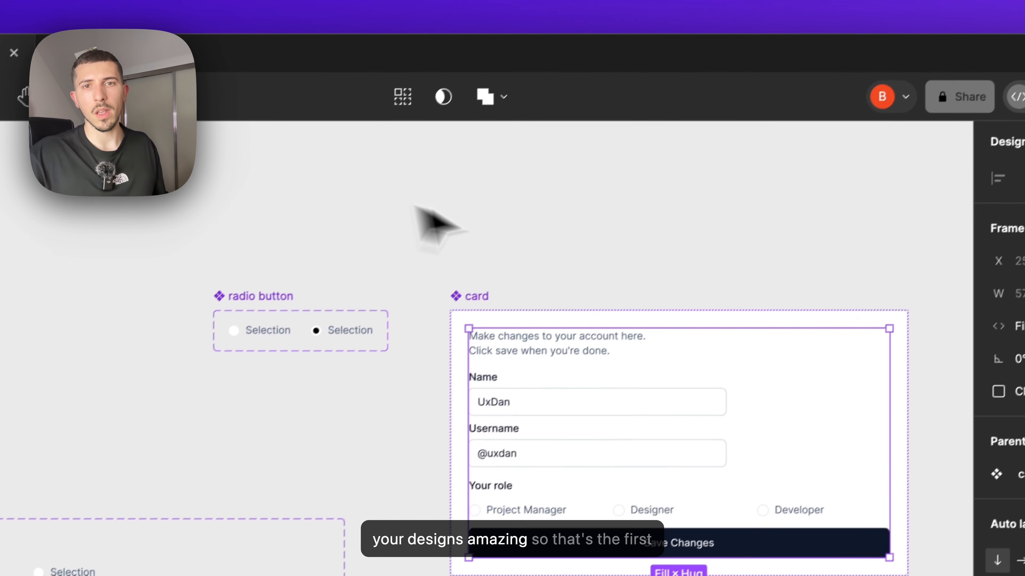
Undo the recent width changes to the card and its inner content frame
left_click(897, 110)
scroll(902, 111, "down", 3)
double_click(883, 141)
key("super+z")
key("super+z")
key("super+z")
key("super+z")
key("super+z")
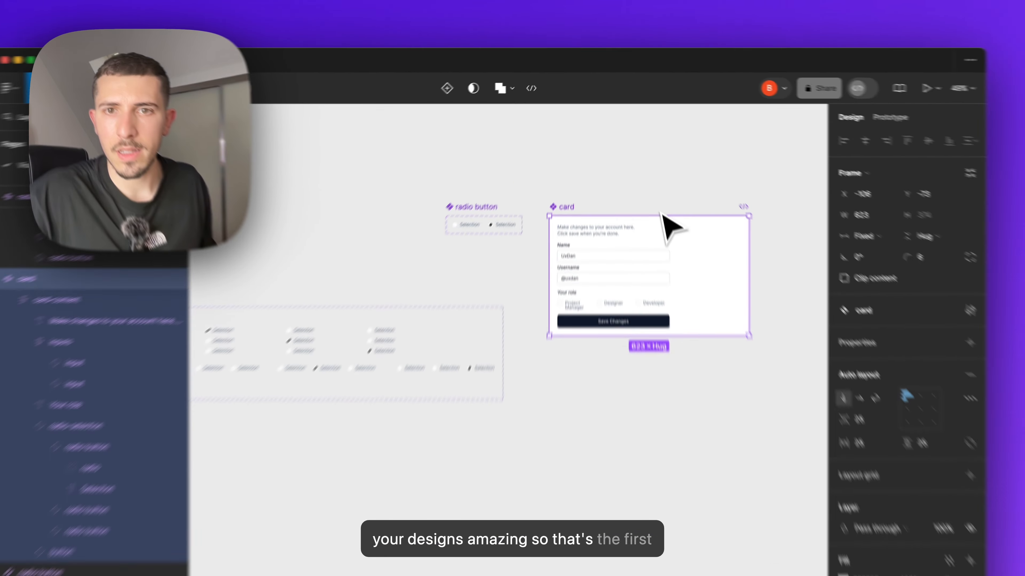
key("super+z")
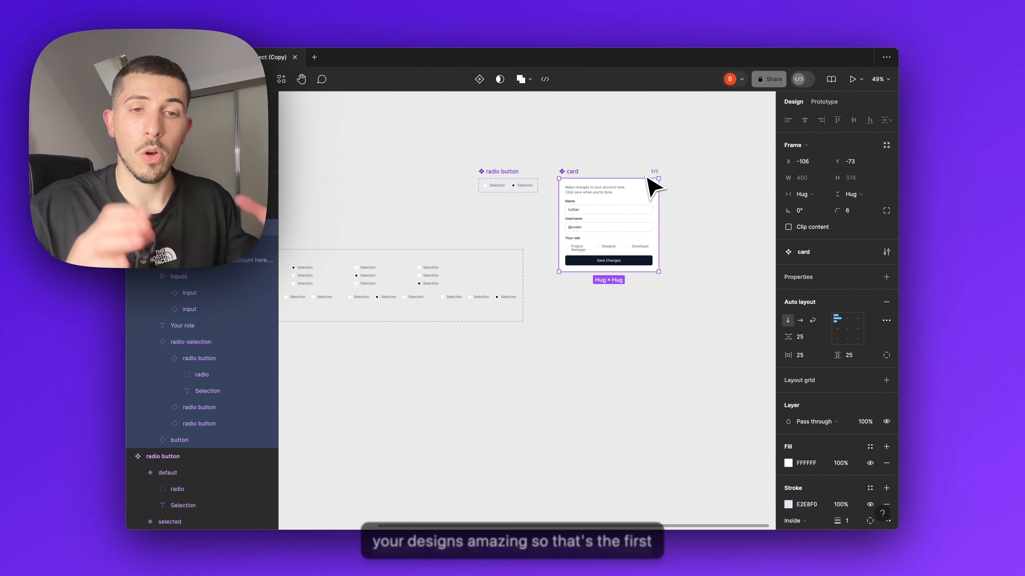
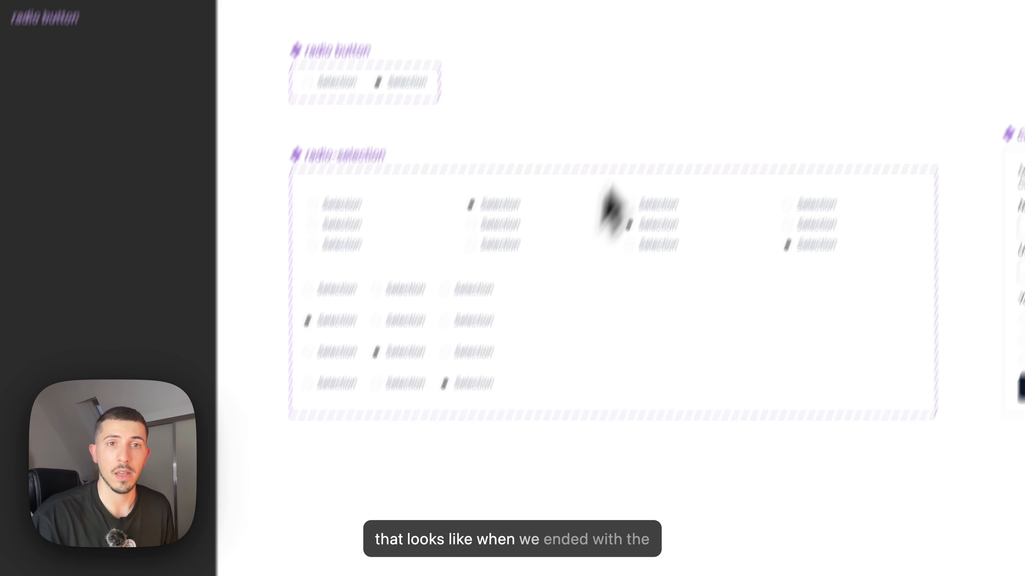
Delete the radio-selection component set and move the radio button component set closer to the card
scroll(611, 231, "down", 1)
left_click_drag(682, 247, 618, 207)
left_click_drag(357, 223, 406, 219)
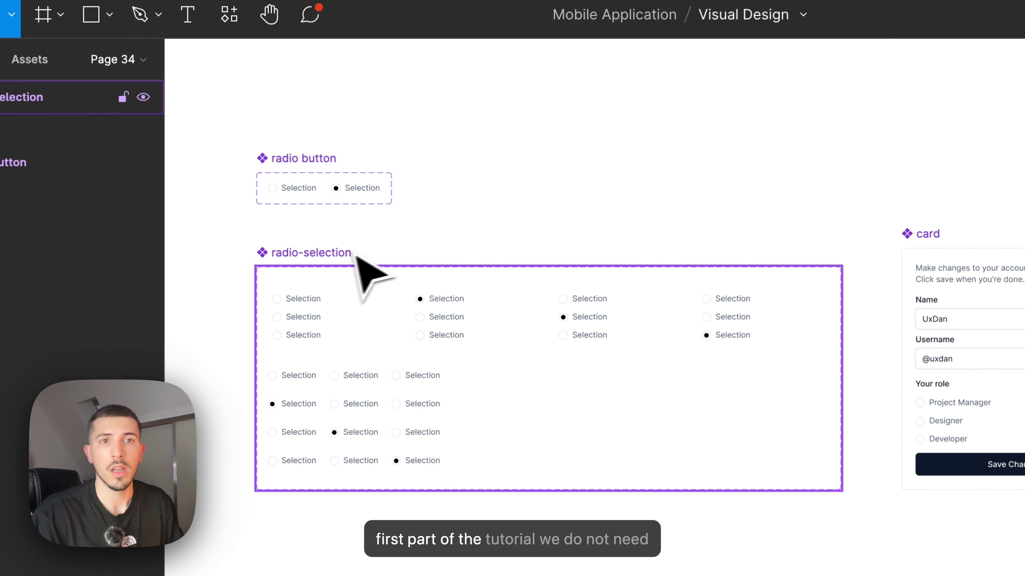
left_click(339, 260)
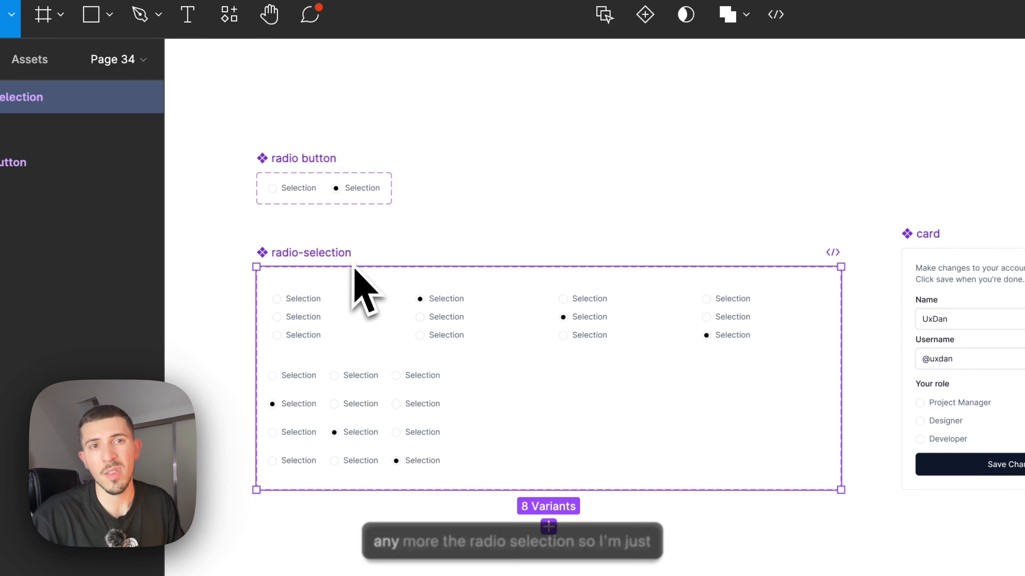
key("Delete")
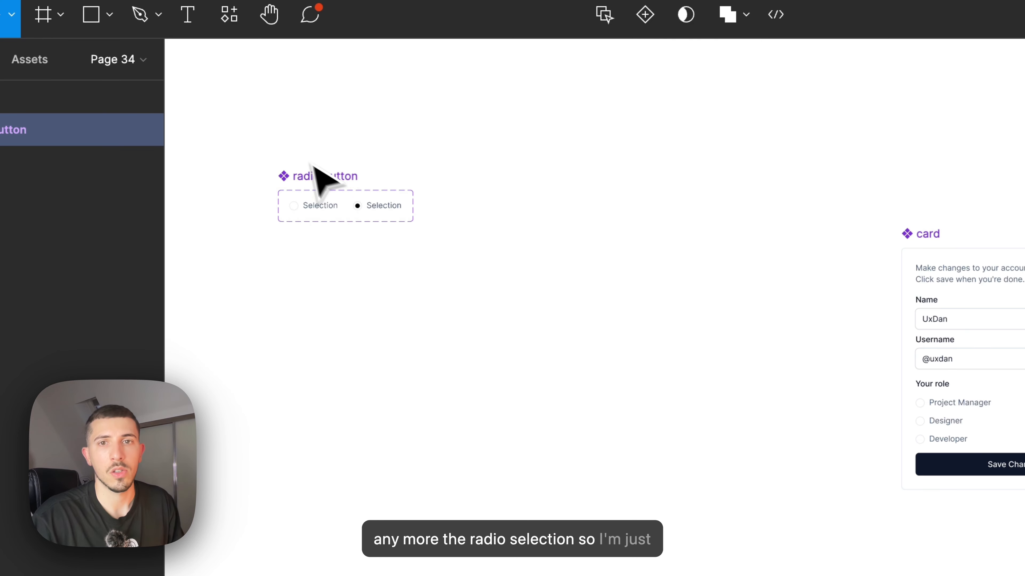
left_click_drag(545, 265, 569, 238)
scroll(568, 238, "up", 3)
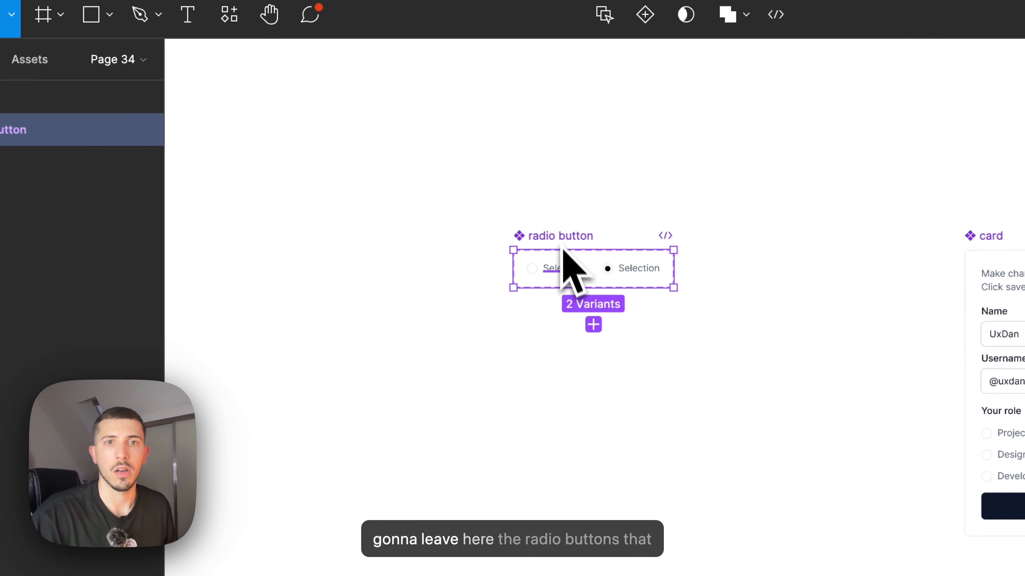
Rename the radio button component set's state property to "selected"
left_click(542, 268)
scroll(549, 270, "up", 3)
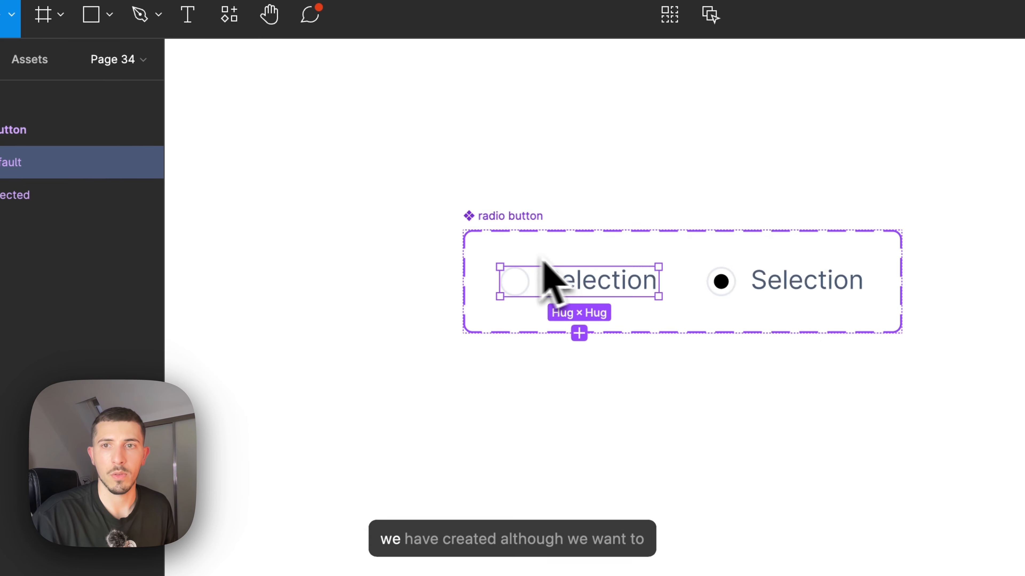
left_click(346, 230)
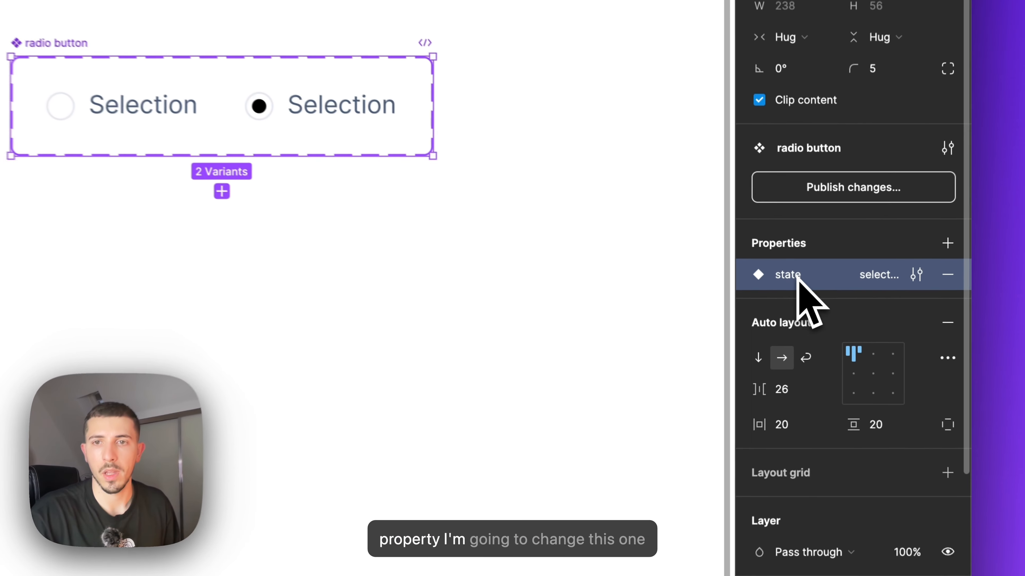
double_click(797, 278)
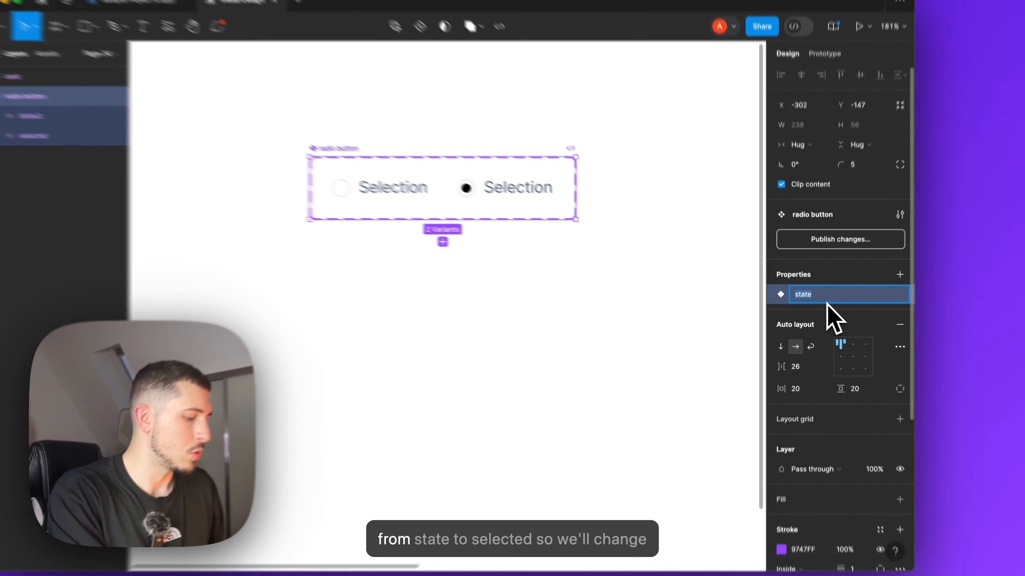
type("sele")
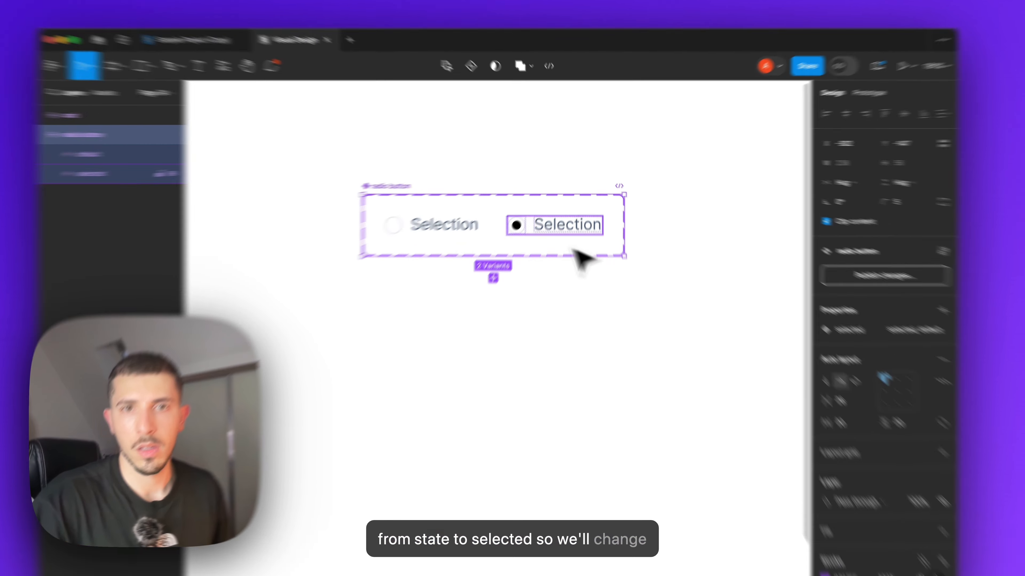
Set the selected property to false for the empty radio button variant and to true for the filled one
left_click(490, 218)
left_click(859, 373)
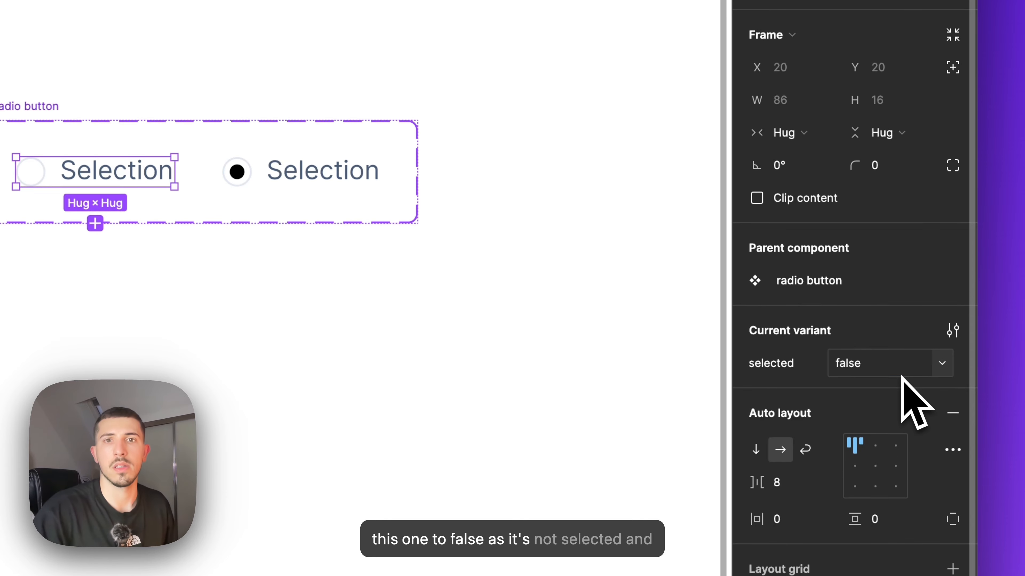
left_click(302, 172)
left_click(880, 363)
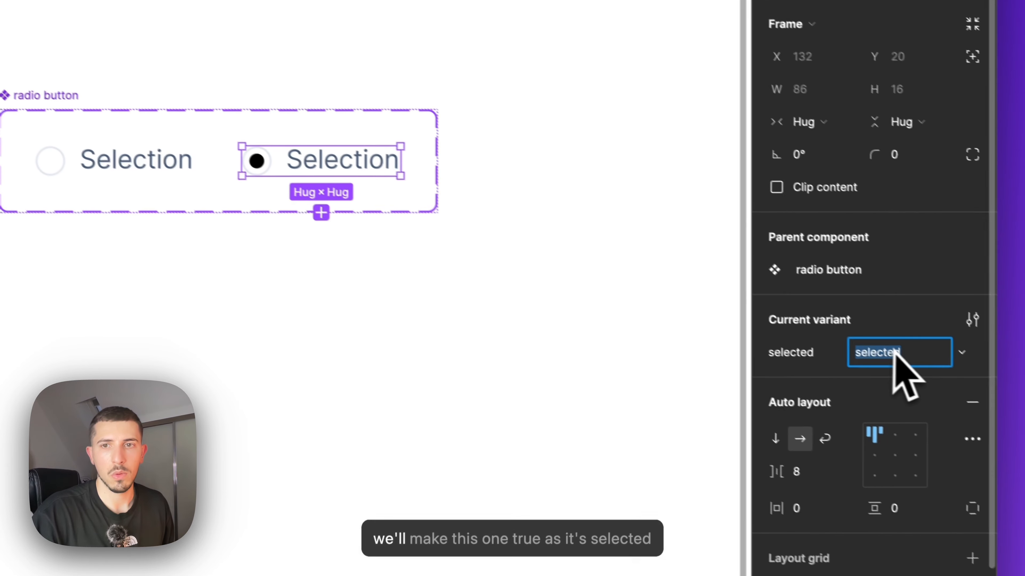
type("true")
key("Return")
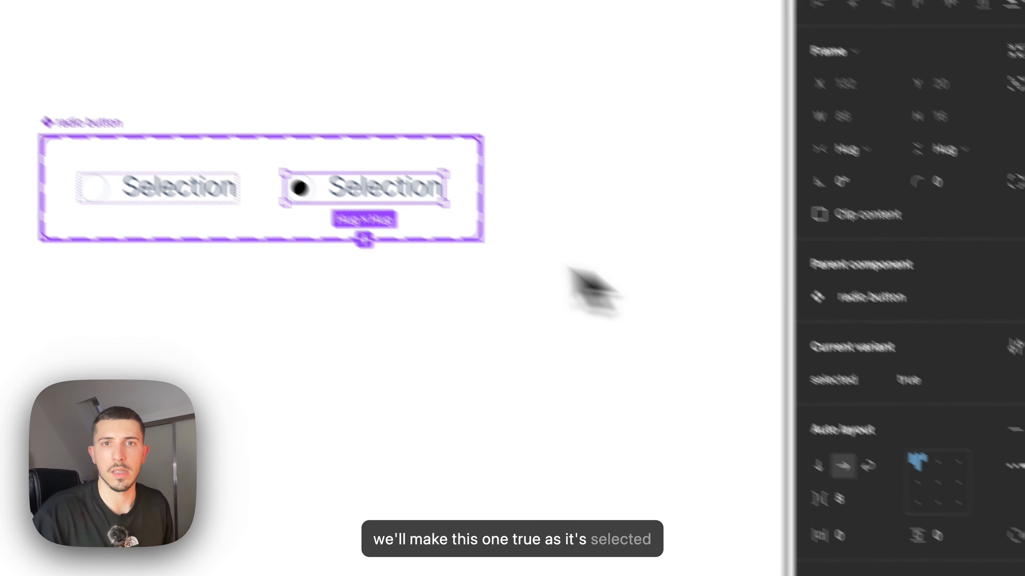
Prototype an on-click Change to interaction from the empty radio button variant to the filled one, with Instant animation
left_click(235, 226)
left_click(956, 66)
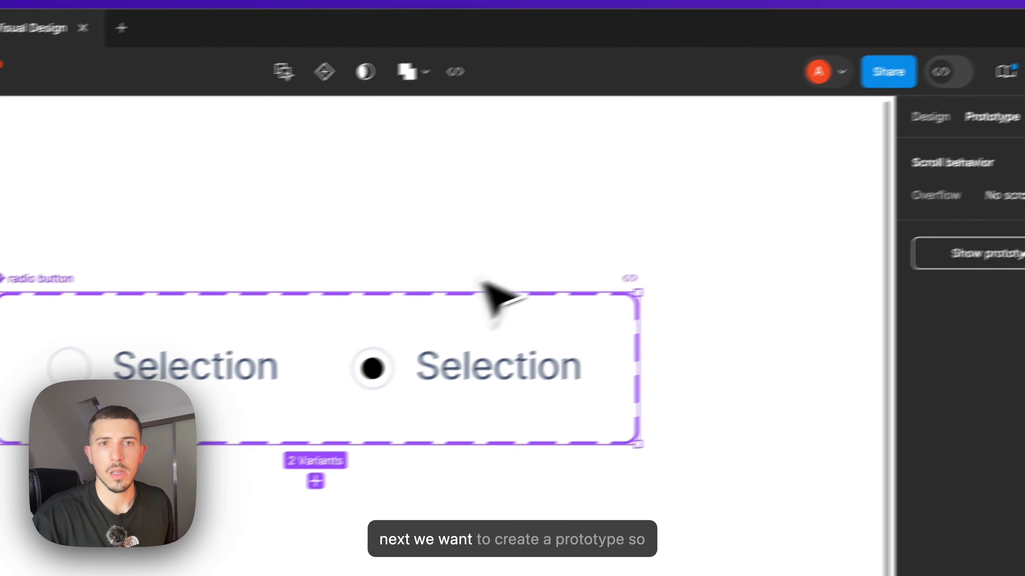
left_click(252, 377)
left_click_drag(269, 370, 310, 374)
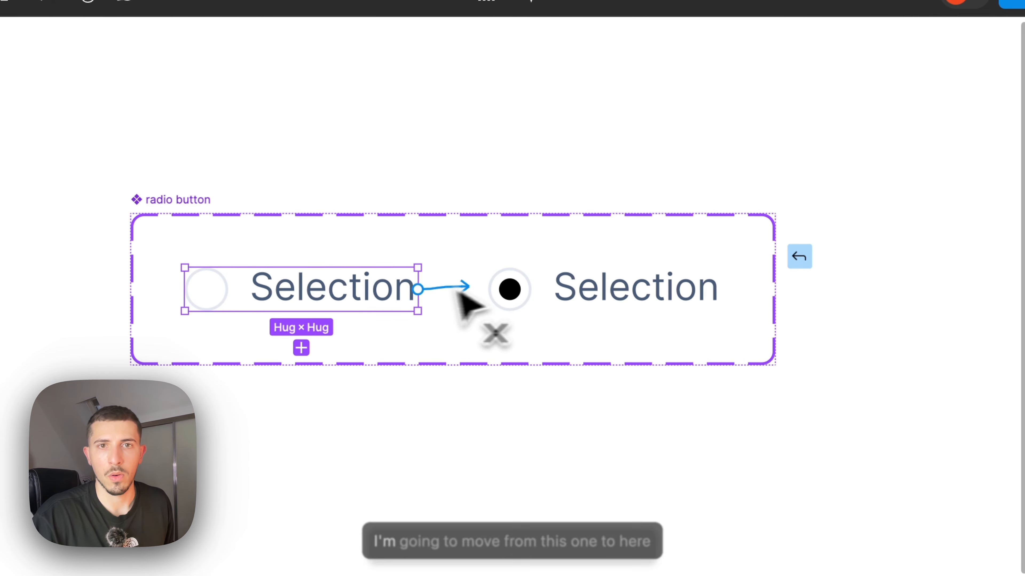
left_click_drag(457, 292, 346, 294)
left_click_drag(439, 284, 593, 293)
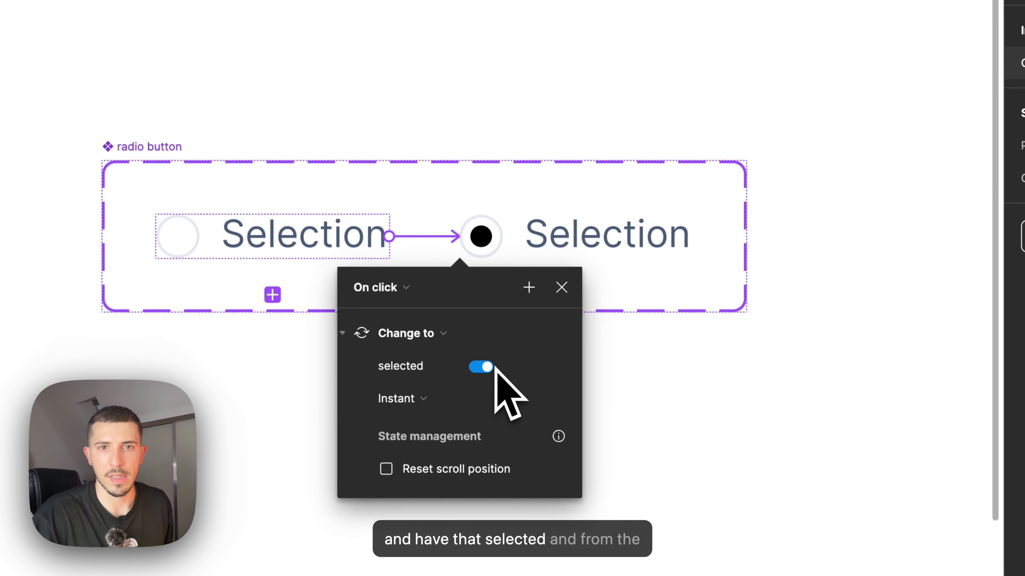
Add an on-click Change to interaction from the filled radio button variant back to the empty one, with Instant animation
left_click(582, 242)
left_click_drag(575, 215, 292, 250)
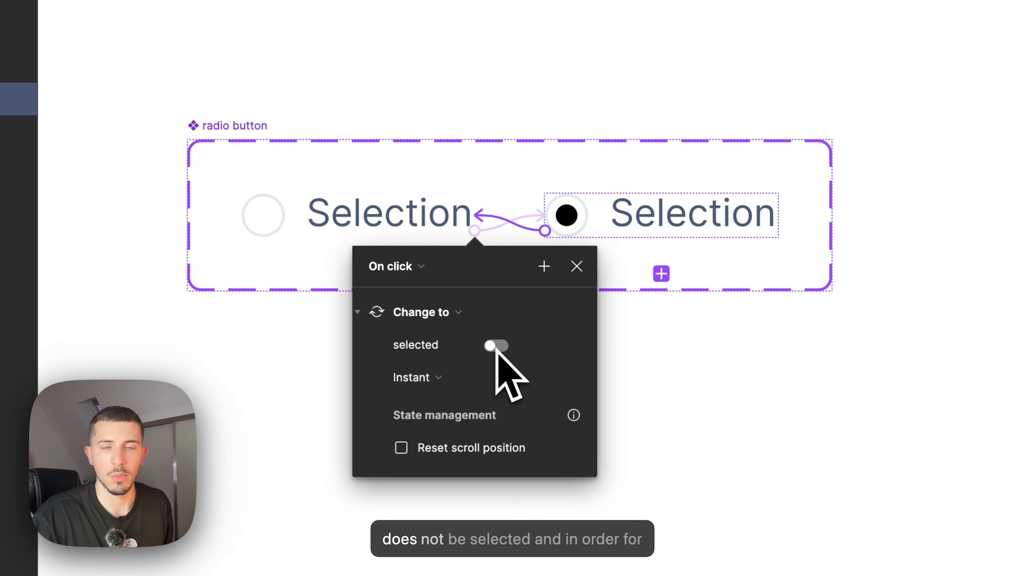
left_click(576, 281)
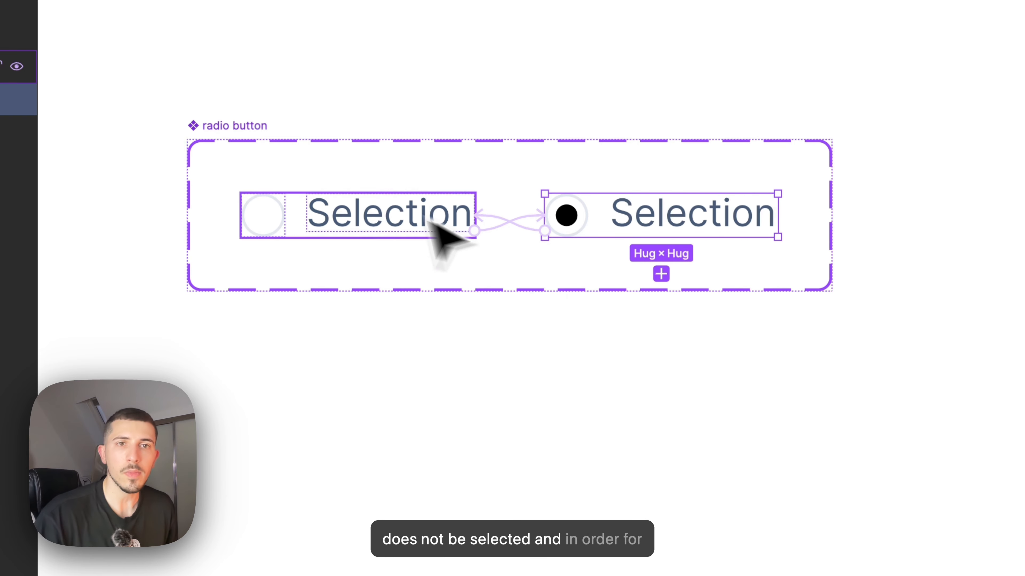
Reposition the radio button component set in the empty canvas area beside the card
left_click(575, 424)
scroll(575, 424, "down", 5)
left_click_drag(666, 422, 407, 341)
scroll(407, 341, "down", 1)
left_click_drag(287, 288, 528, 268)
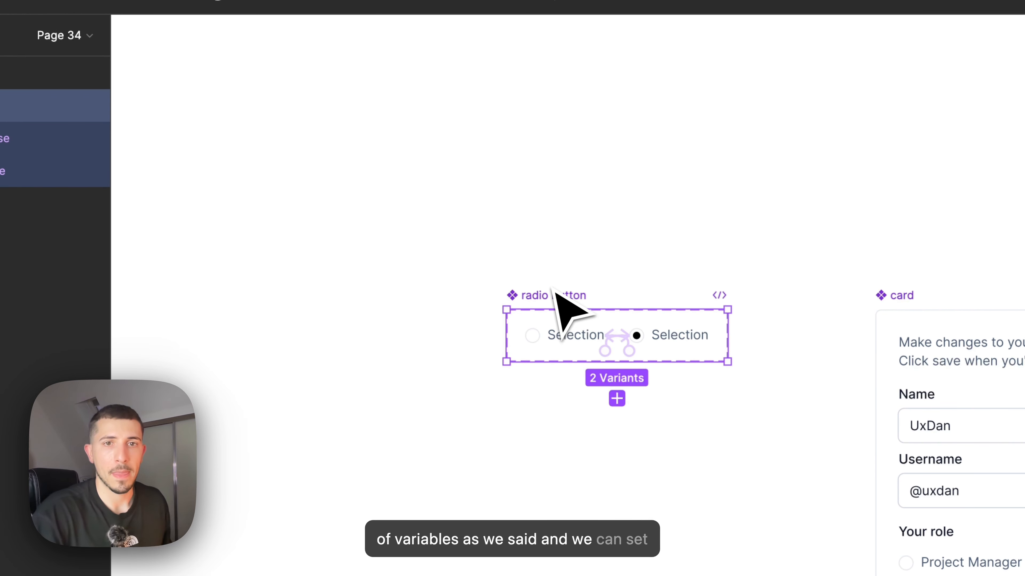
left_click_drag(552, 291, 408, 293)
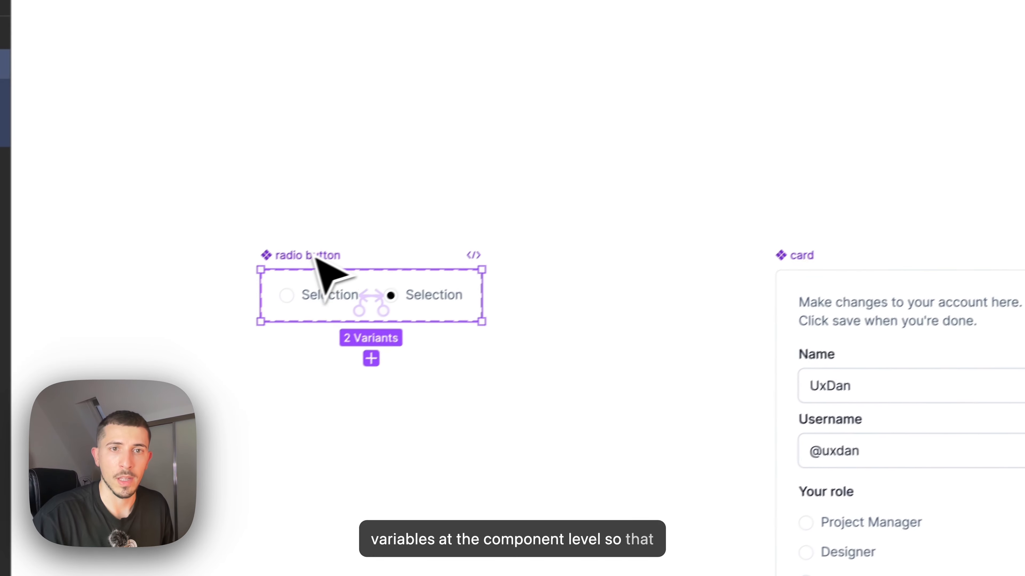
left_click_drag(208, 362, 202, 446)
left_click_drag(327, 329, 330, 340)
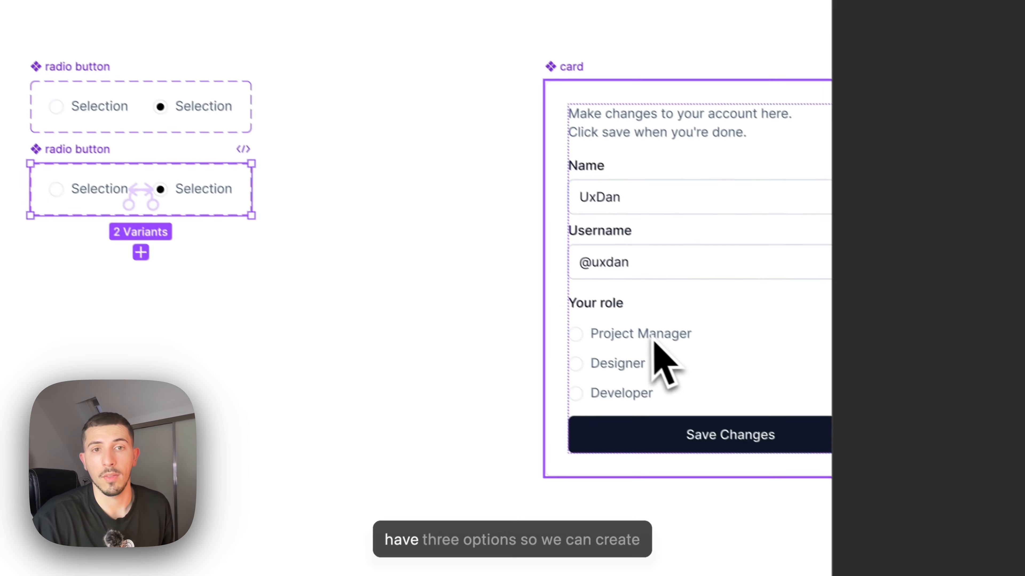
left_click_drag(80, 150, 81, 232)
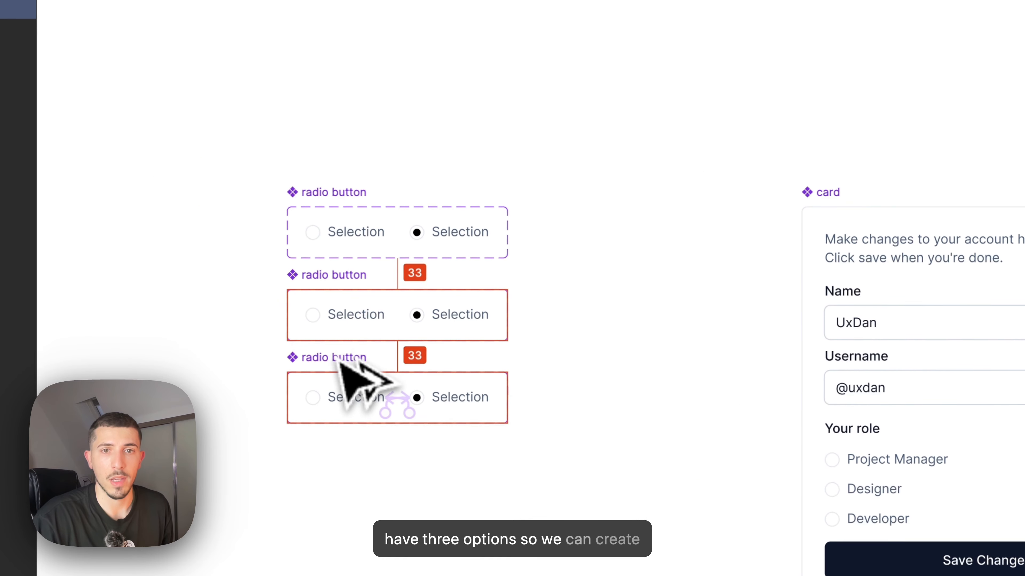
key("super+z")
key("super+z")
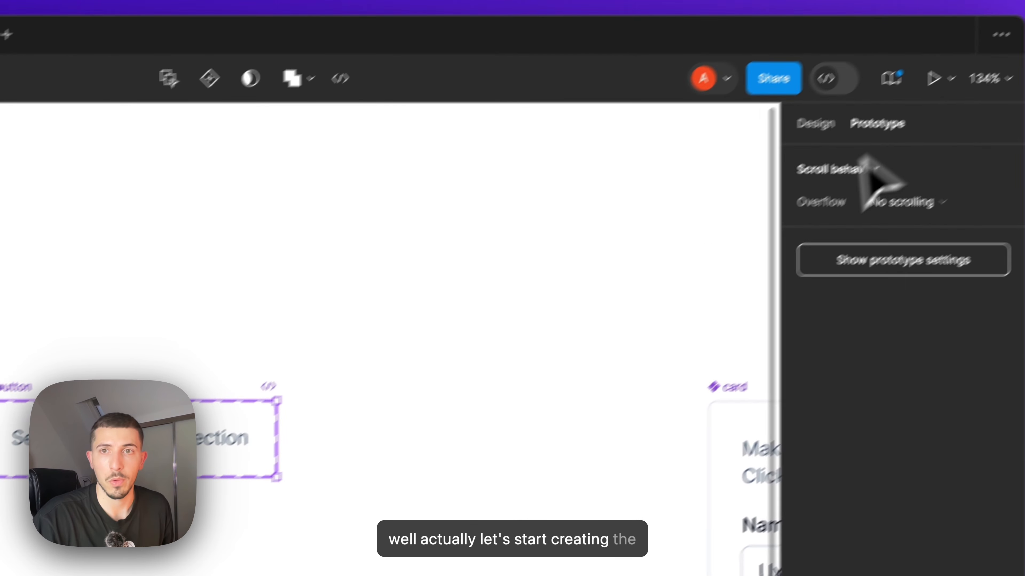
Create a local boolean variable named "selected1" in Collection 1
left_click(543, 297)
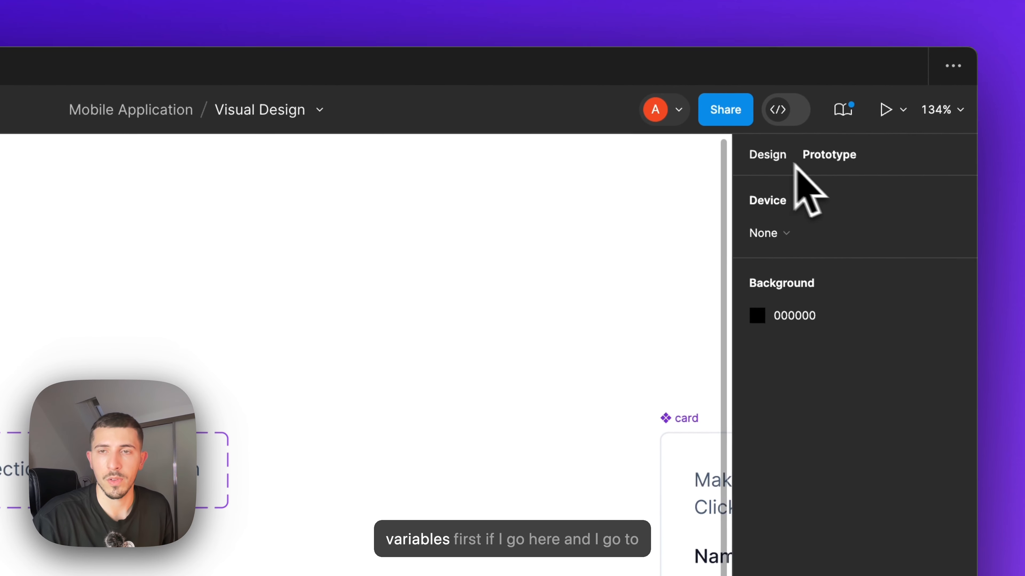
left_click(768, 156)
left_click(953, 283)
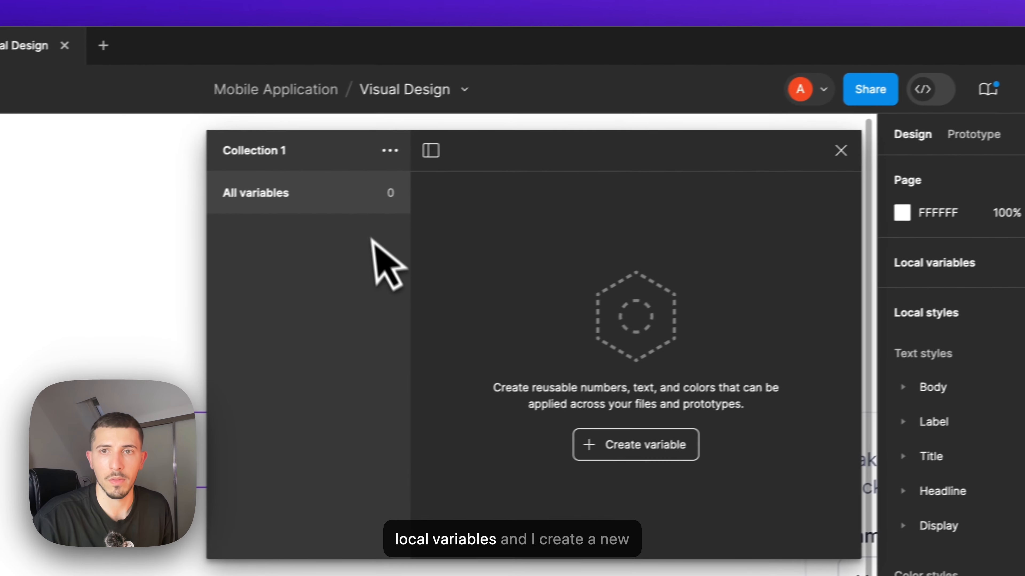
left_click_drag(562, 172, 642, 325)
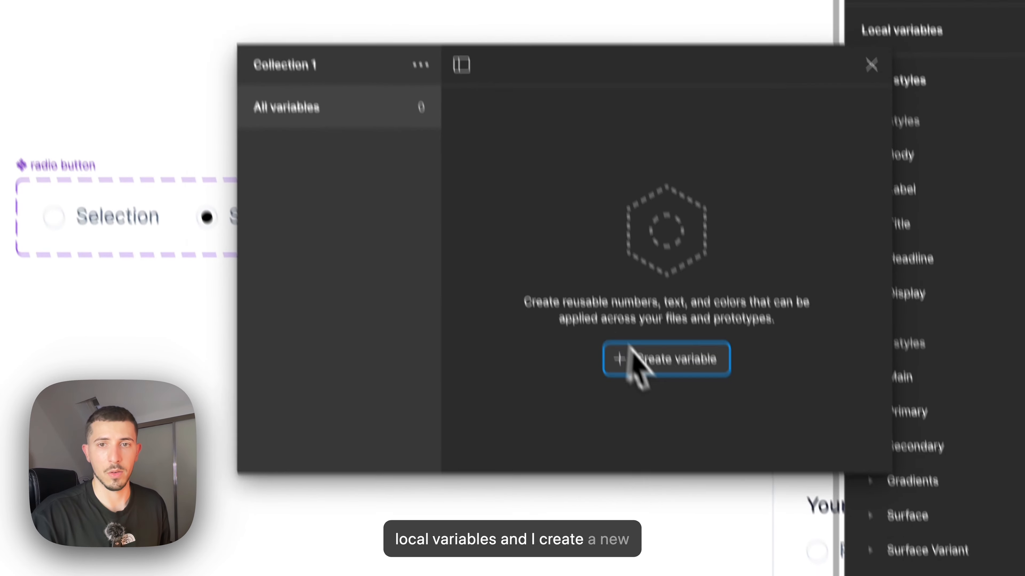
left_click(637, 359)
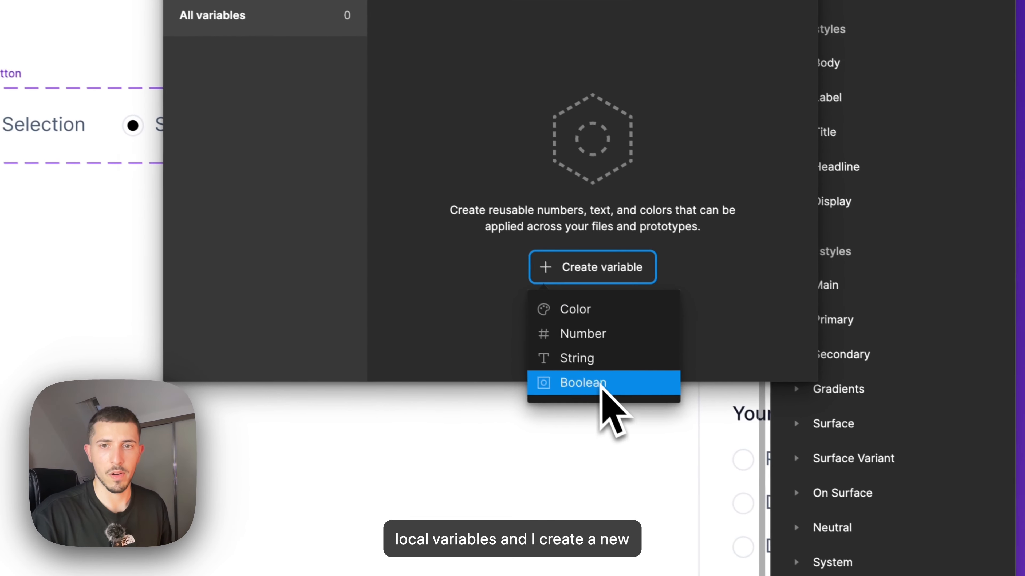
left_click(591, 379)
type("selected1")
key("Return")
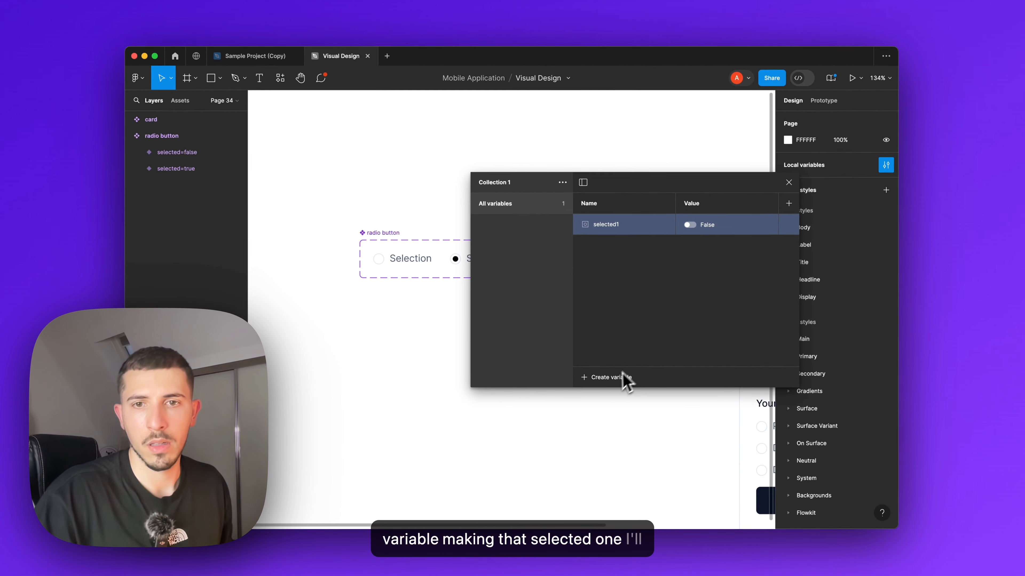
left_click(623, 376)
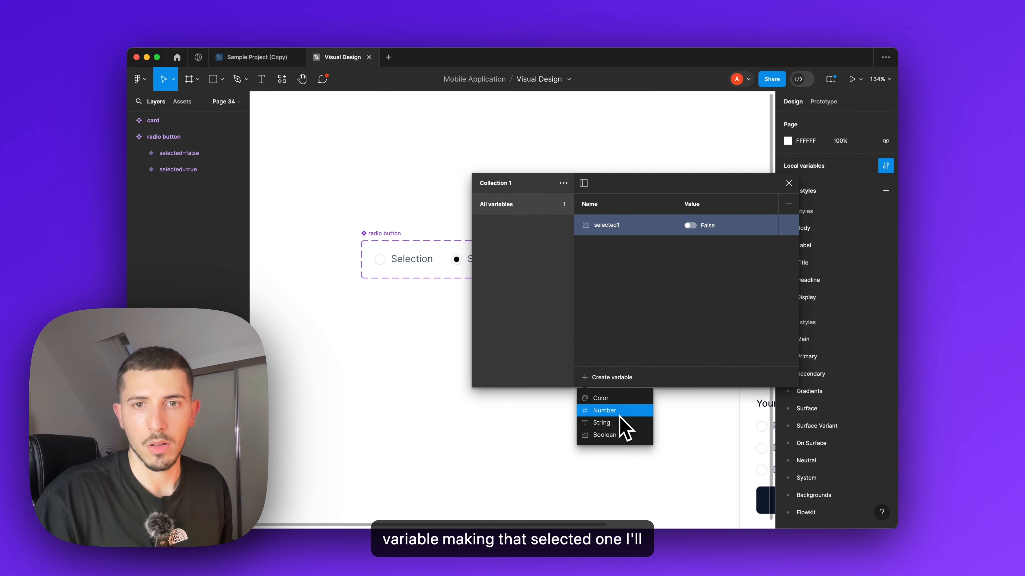
left_click(620, 414)
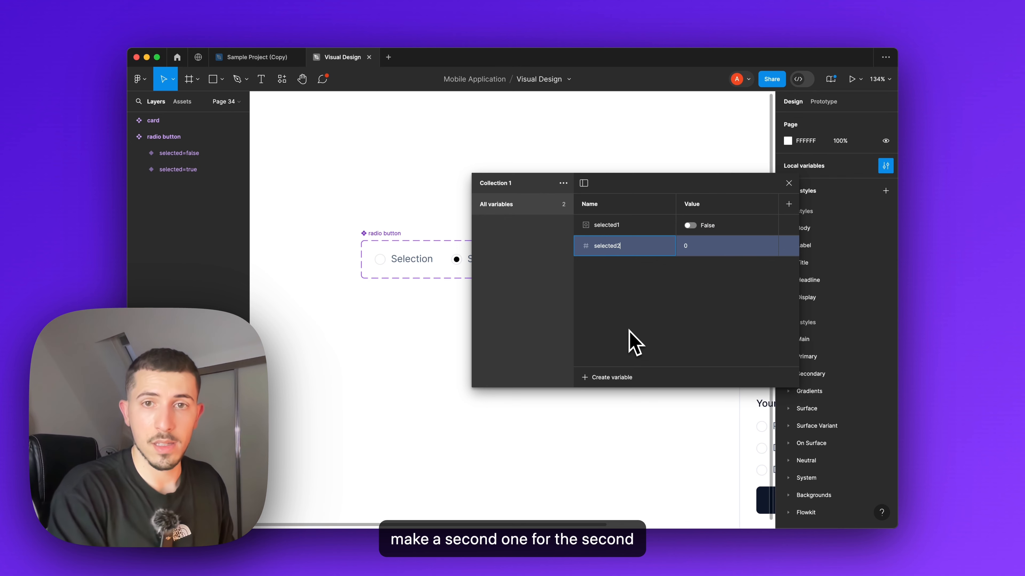
key("Delete")
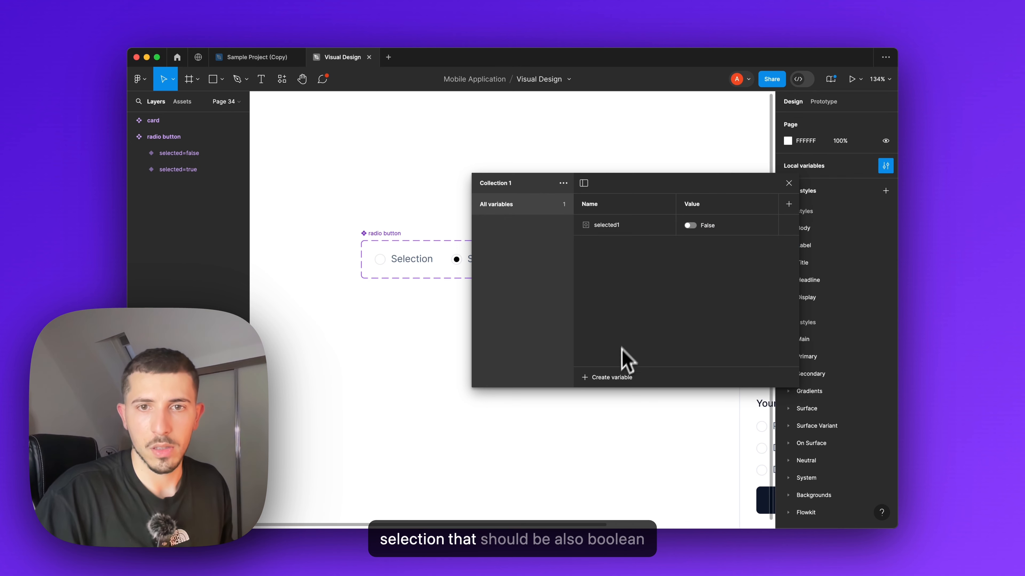
Add two more boolean variables to the collection, named "selected2" and "selected3"
left_click(616, 378)
left_click(603, 435)
type("selected2")
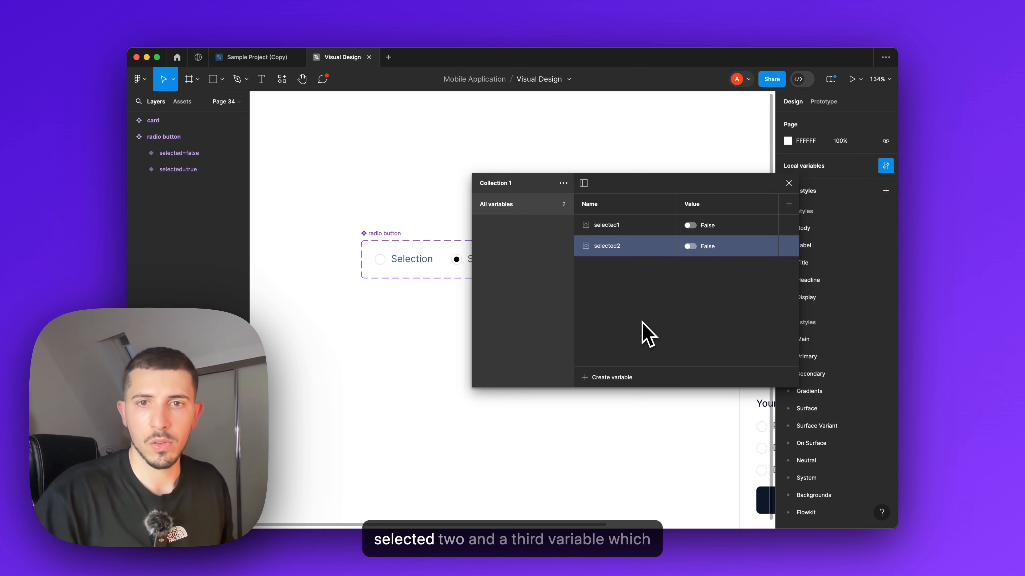
left_click(611, 378)
left_click(618, 435)
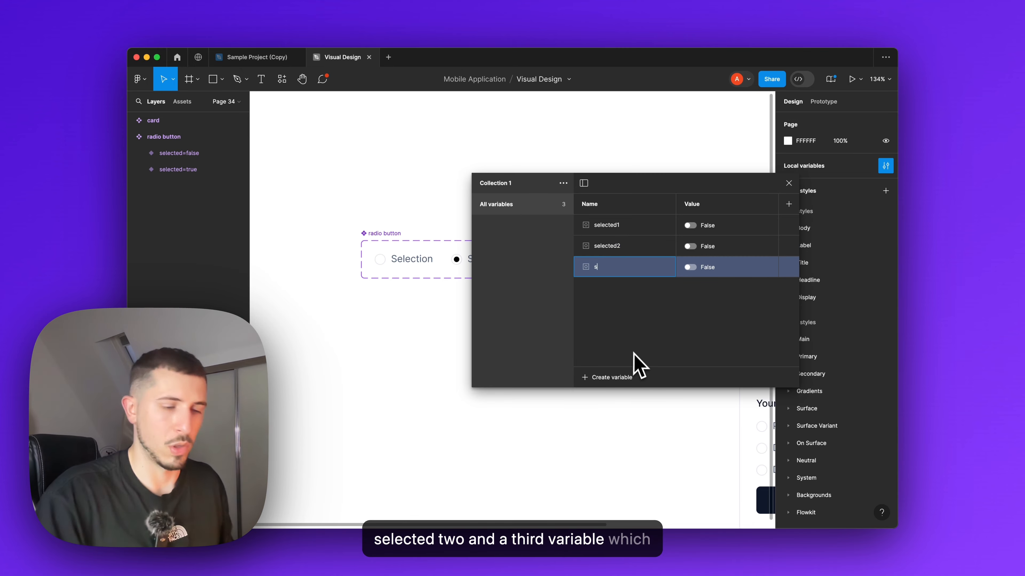
type("selected3")
key("Return")
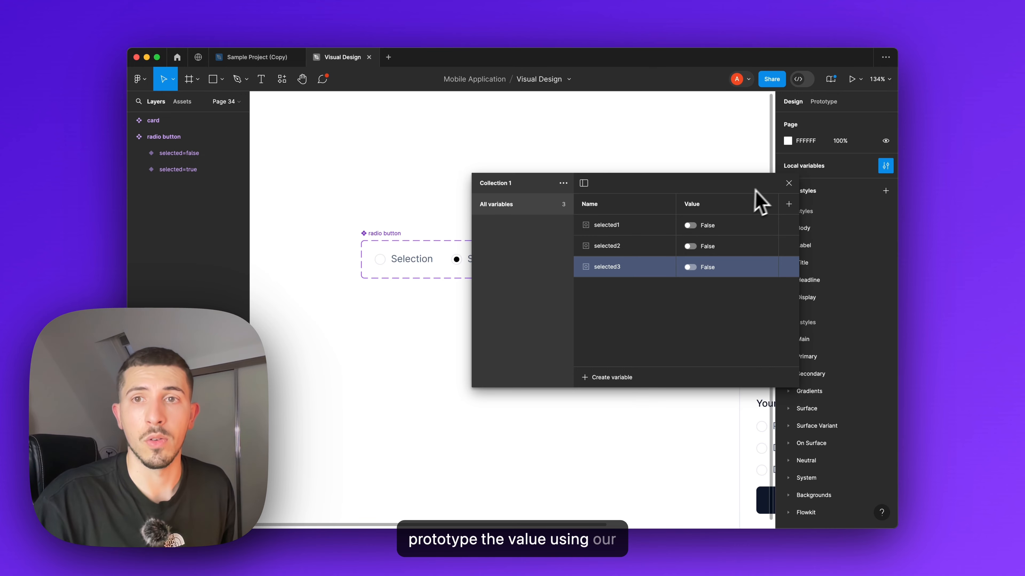
Close the local variables window
left_click(788, 183)
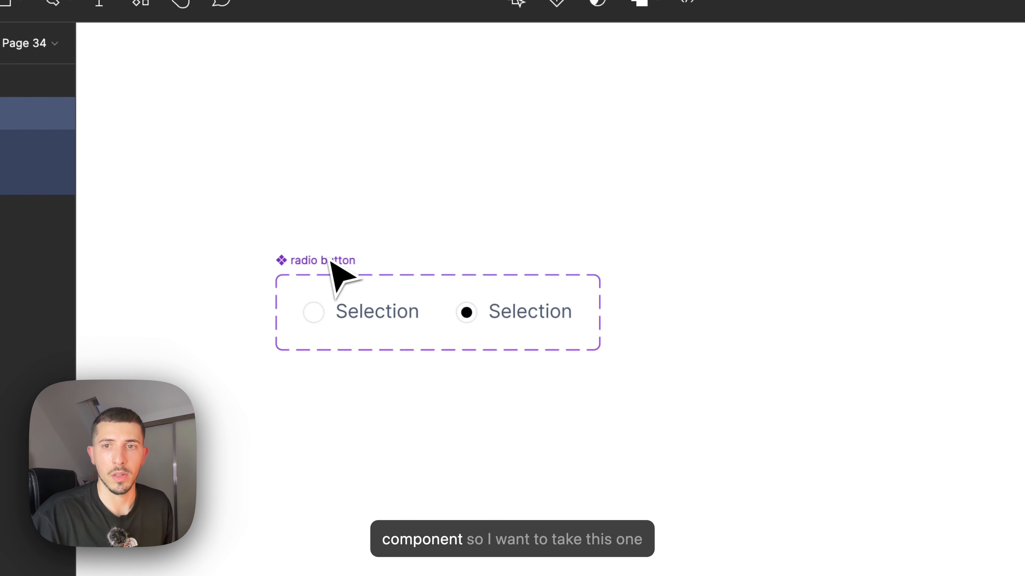
left_click(332, 262)
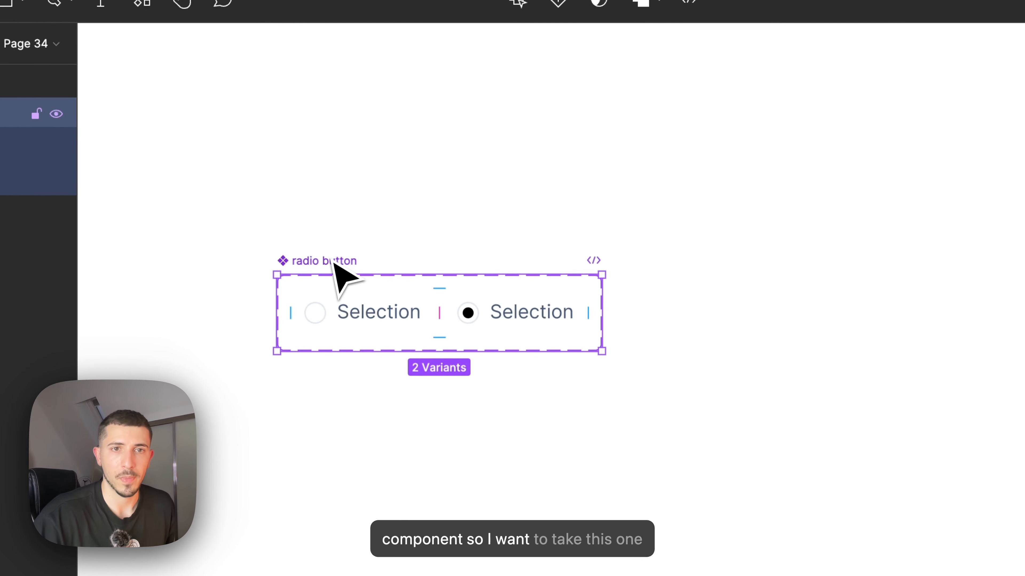
left_click_drag(332, 261, 318, 369)
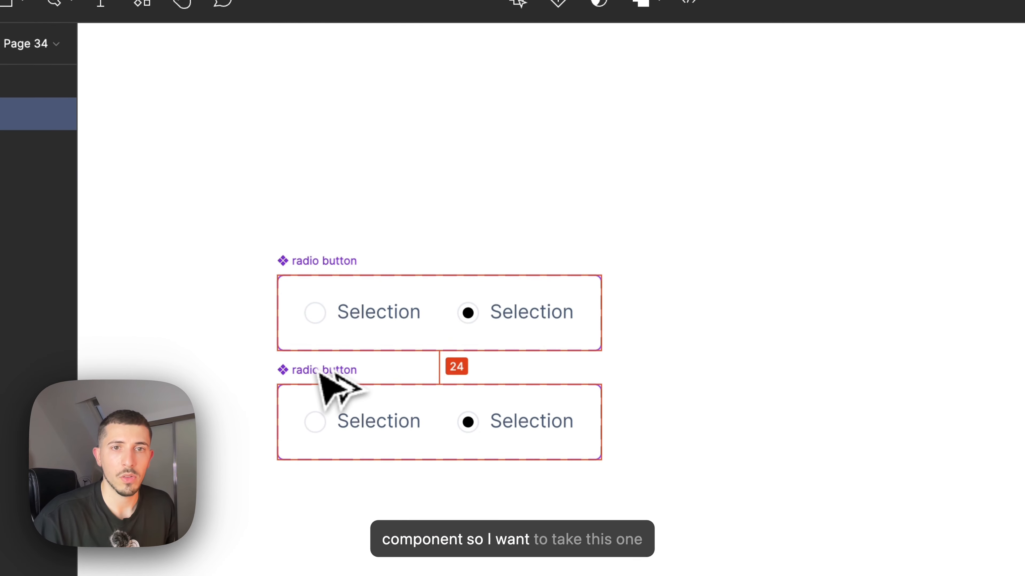
key("super+z")
Add a Set variable action to the empty radio button variant's on-click interaction, setting selected2 to false
left_click(350, 318)
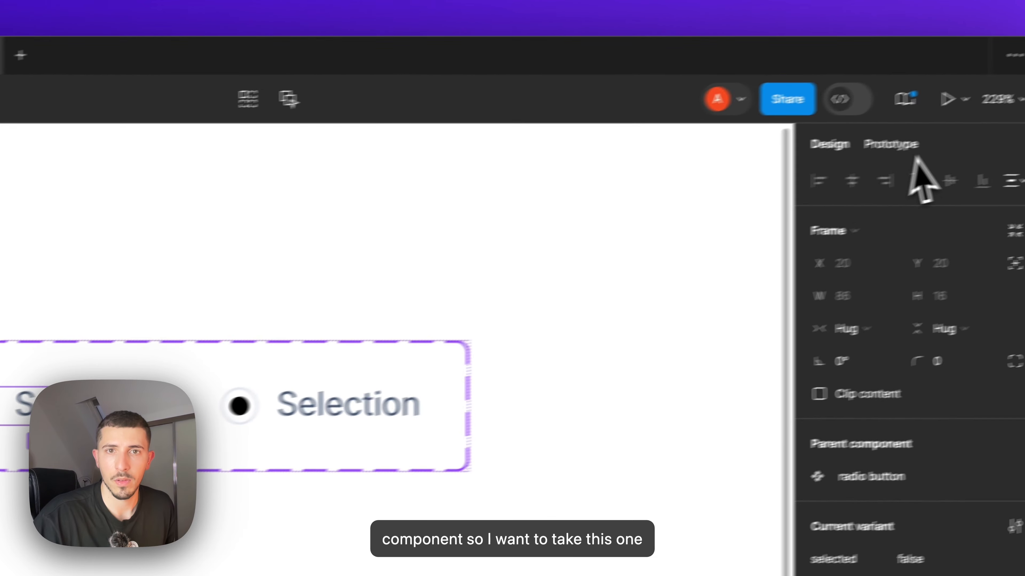
left_click(893, 139)
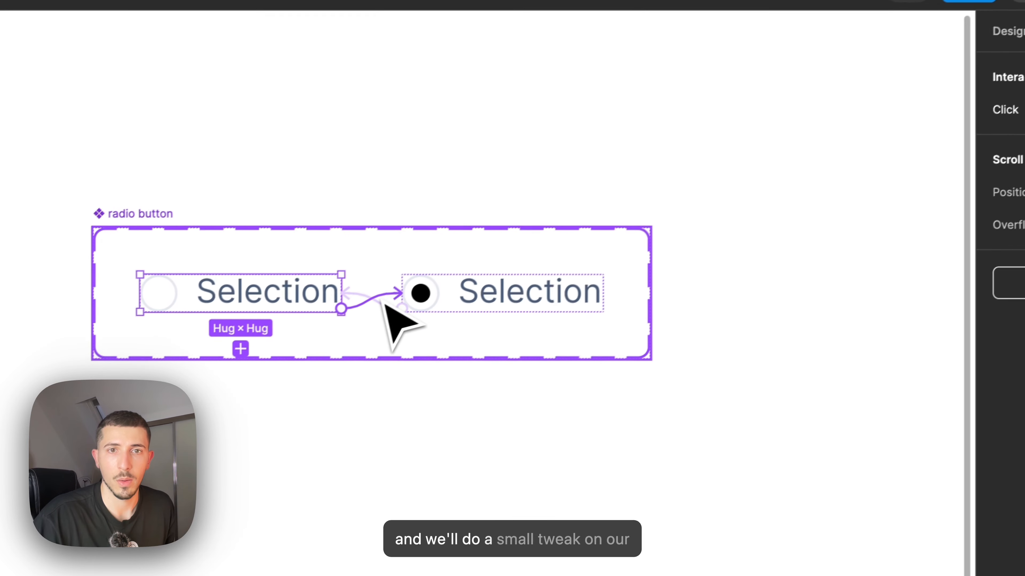
left_click(270, 357)
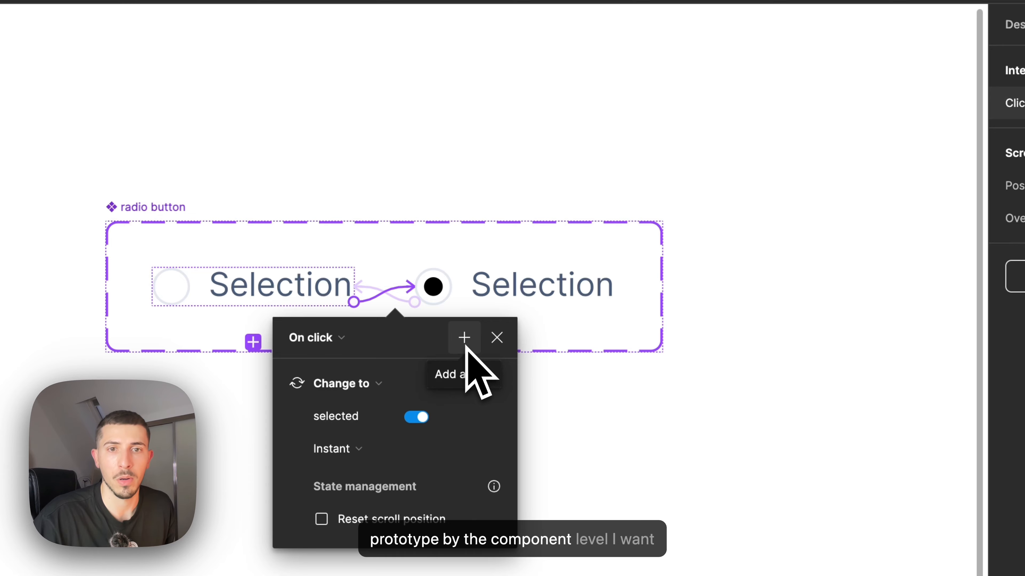
left_click(464, 337)
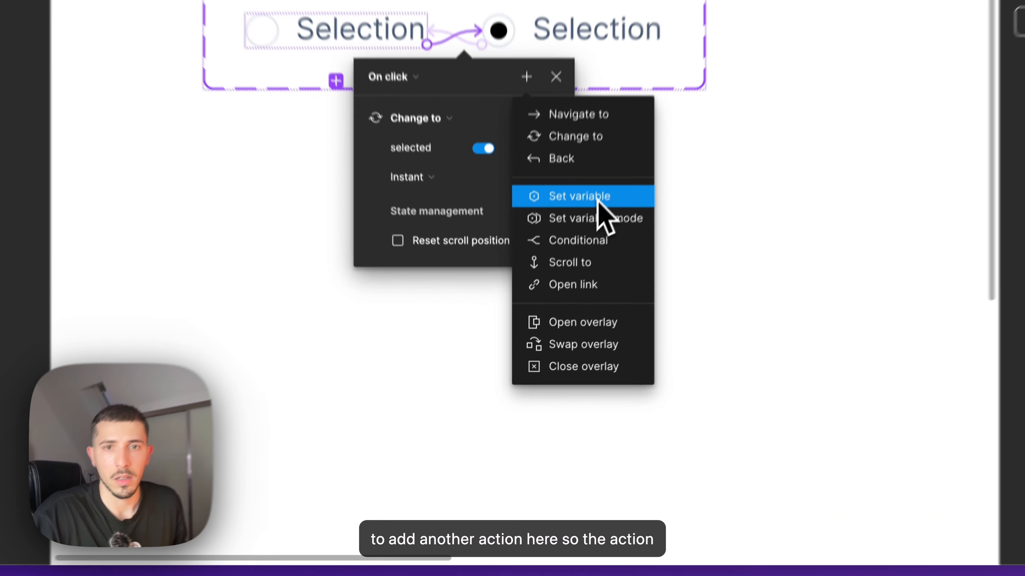
left_click(552, 325)
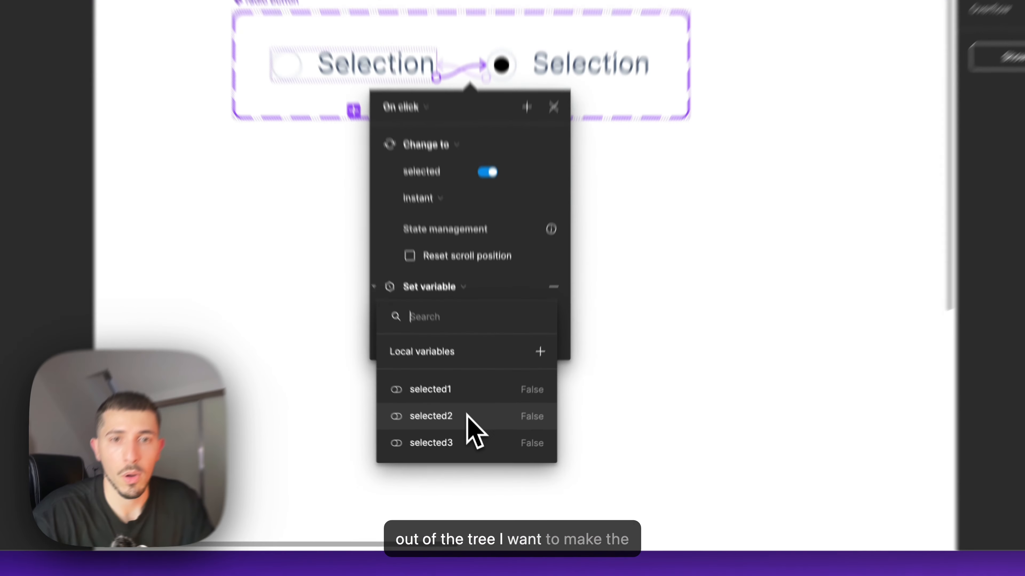
left_click(478, 446)
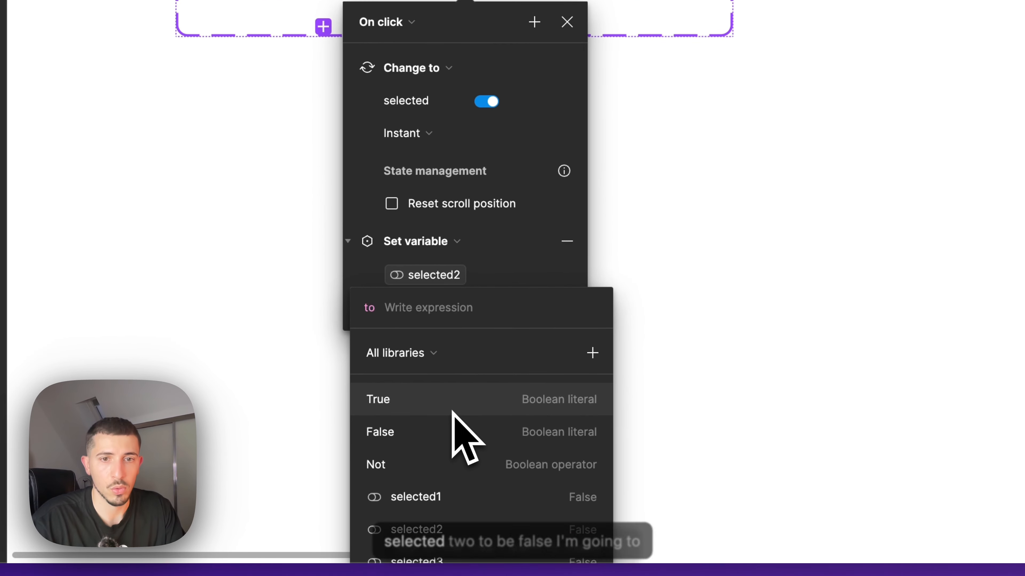
left_click(442, 426)
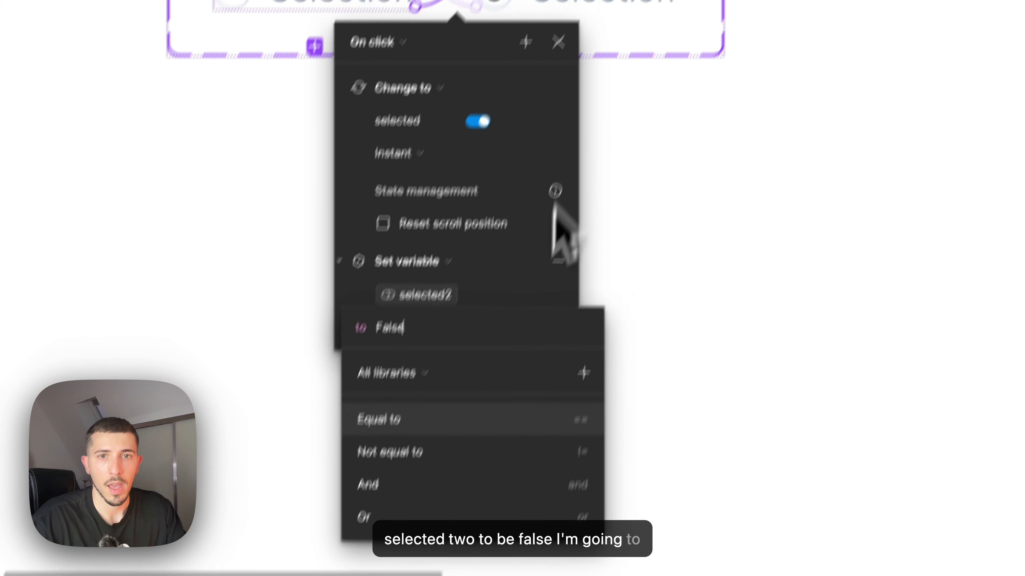
Add a second Set variable action to the same on-click interaction, setting selected3 to false, and close the interaction details
left_click(534, 22)
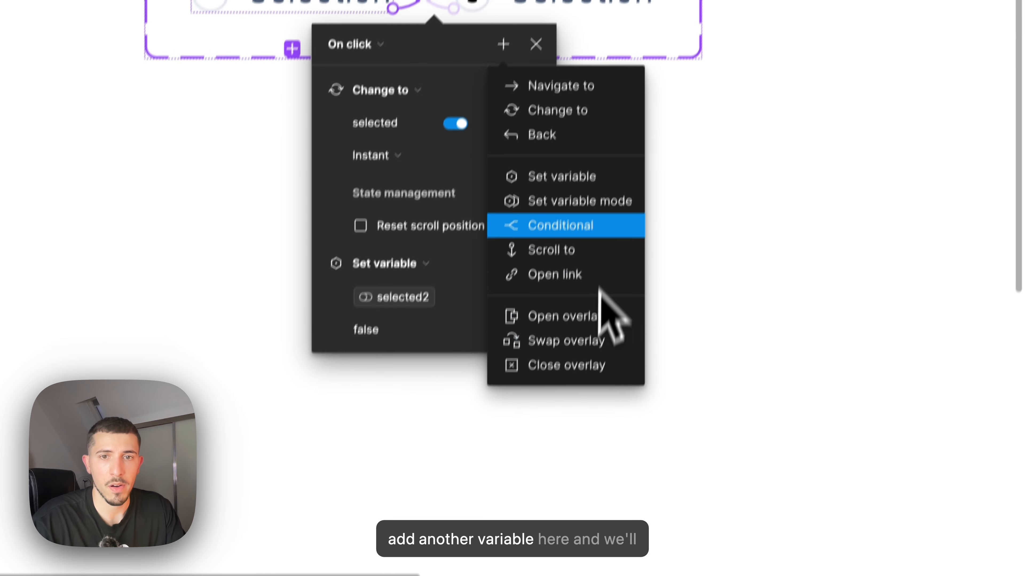
left_click(569, 284)
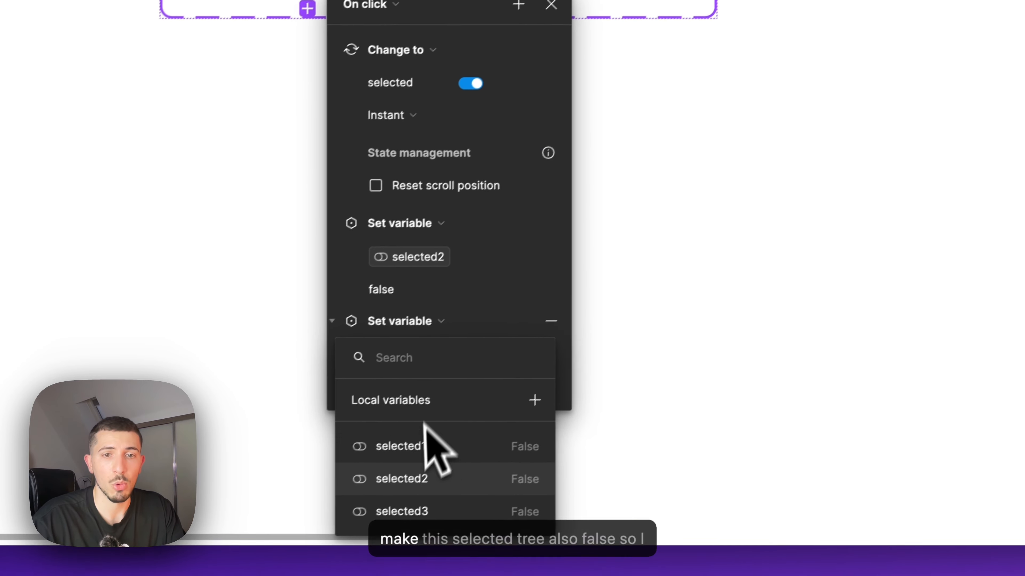
left_click(428, 515)
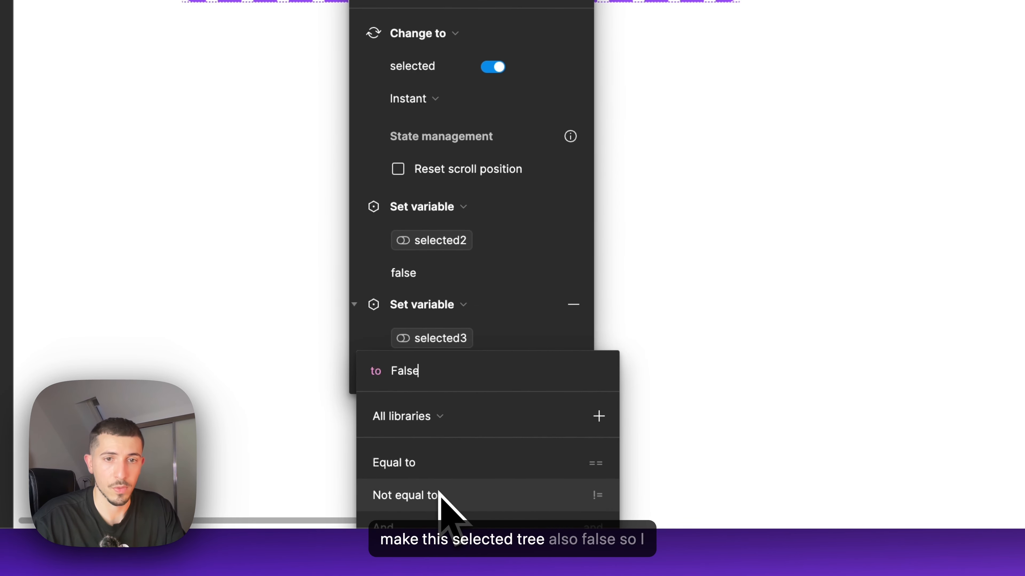
key("Return")
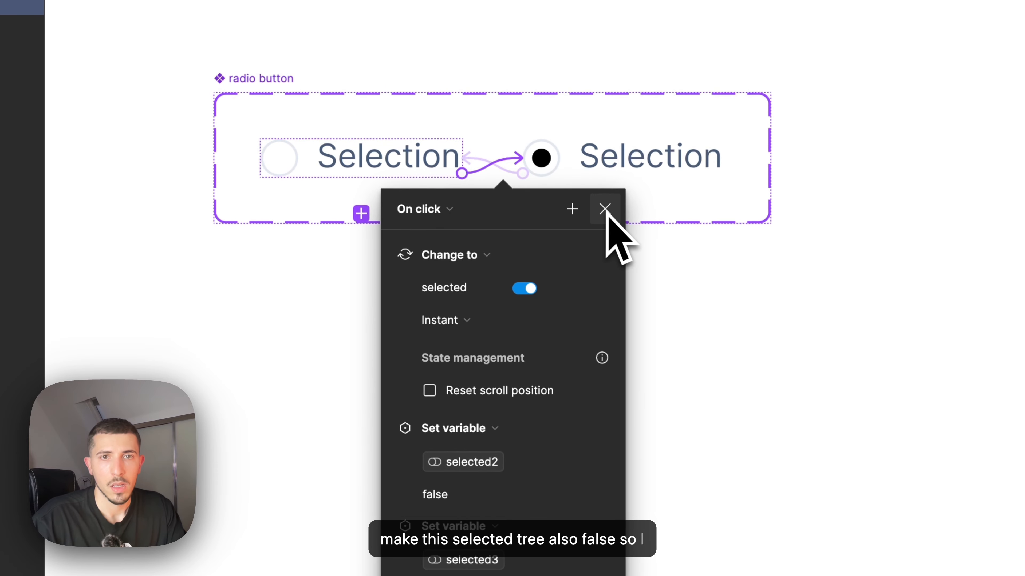
left_click(604, 209)
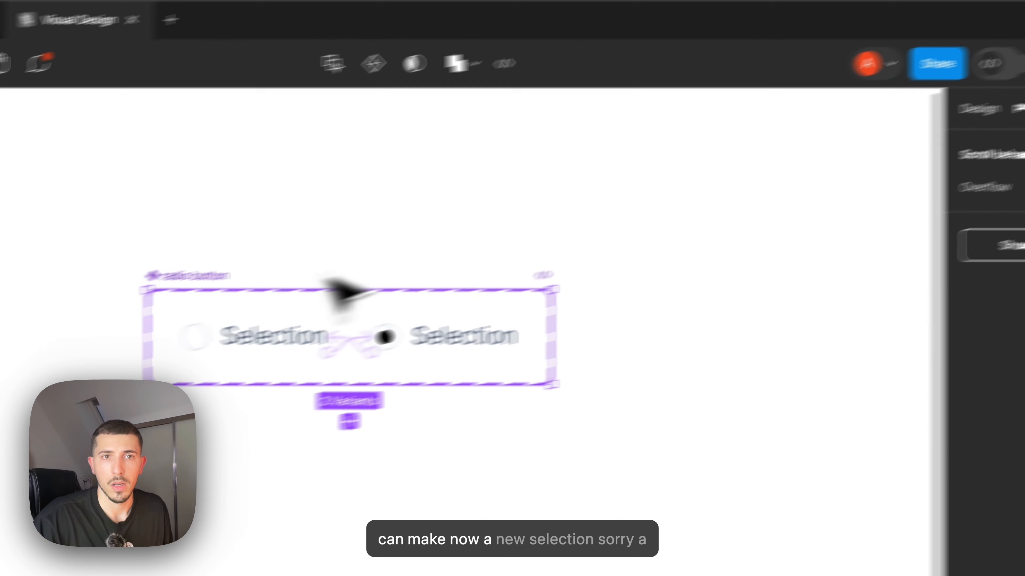
Duplicate the radio button component set twice, stacking the two copies evenly below the original
left_click_drag(309, 323, 309, 441, "alt")
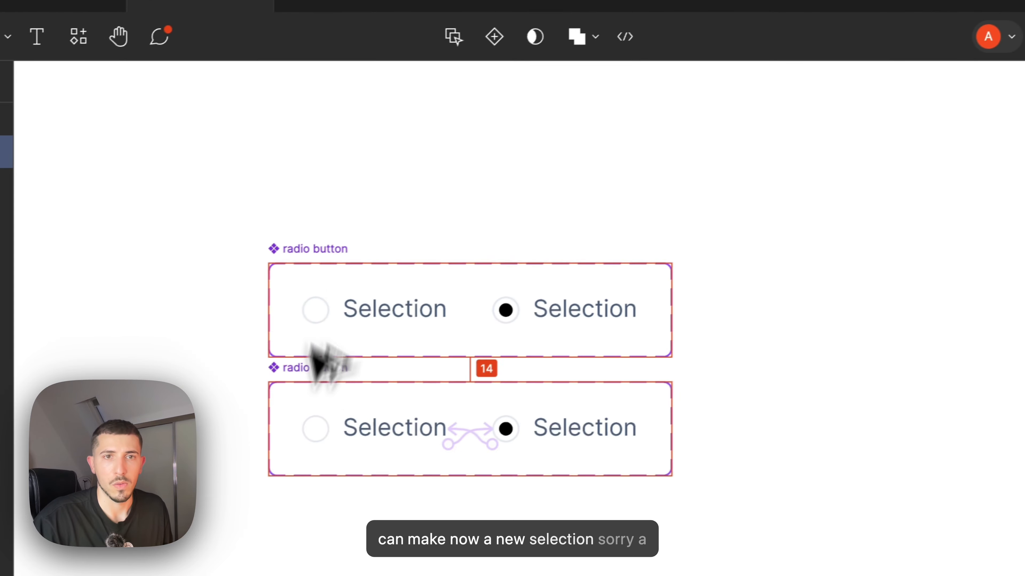
left_click_drag(318, 365, 309, 394)
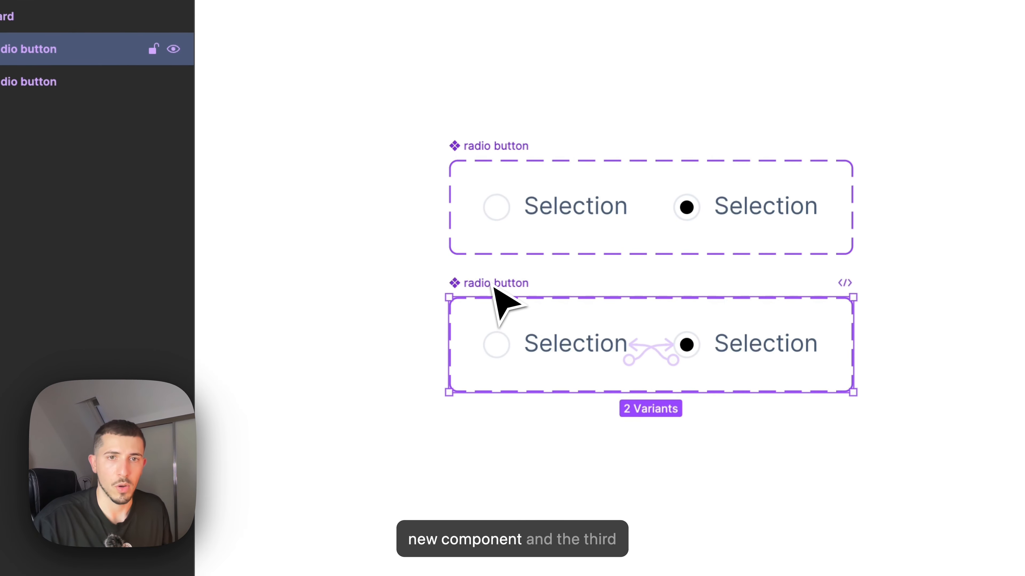
left_click_drag(500, 302, 520, 440, "alt")
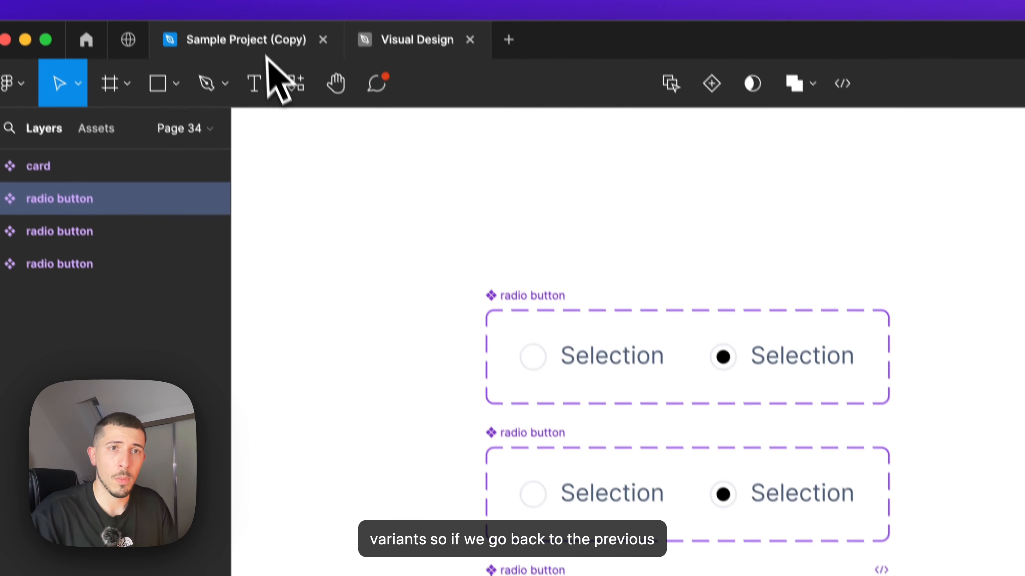
Review the radio-selection component set in the Sample Project (Copy) file, and return to the Visual Design file
left_click(278, 83)
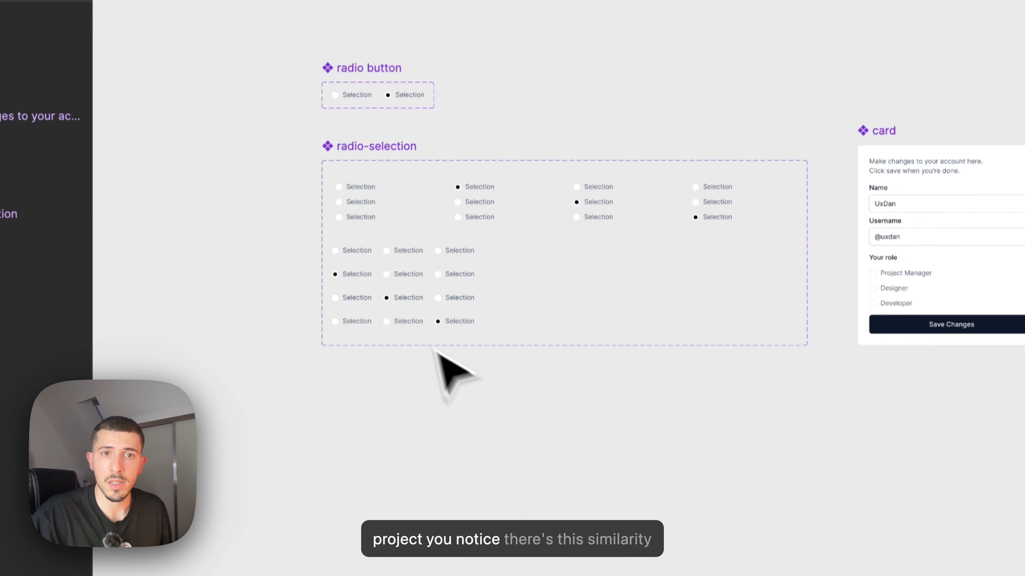
scroll(434, 218, "up", 5)
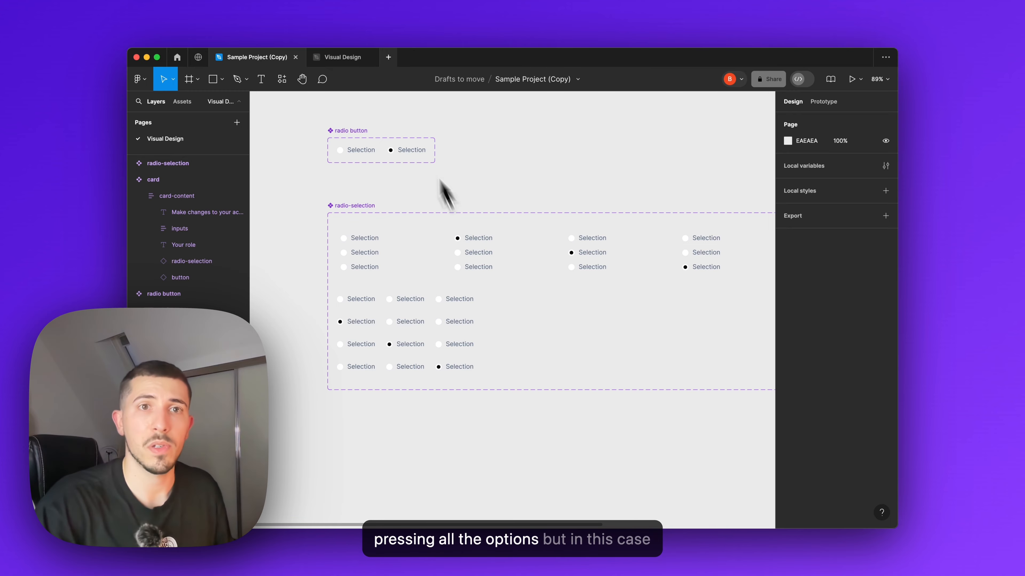
left_click(342, 57)
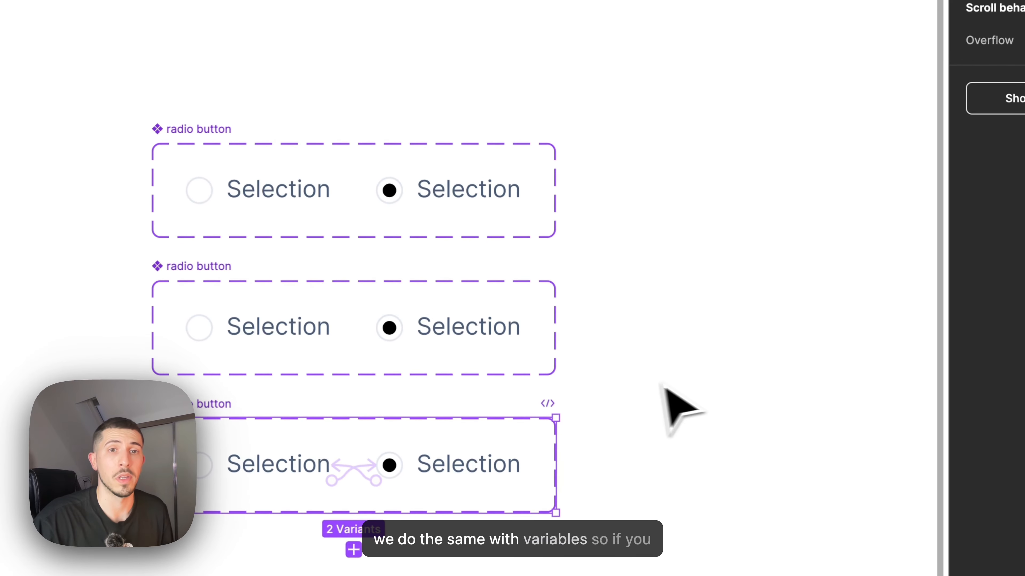
In the second radio button set, make the empty variant's first Set variable action target selected1 instead of selected2
left_click_drag(735, 390, 717, 356)
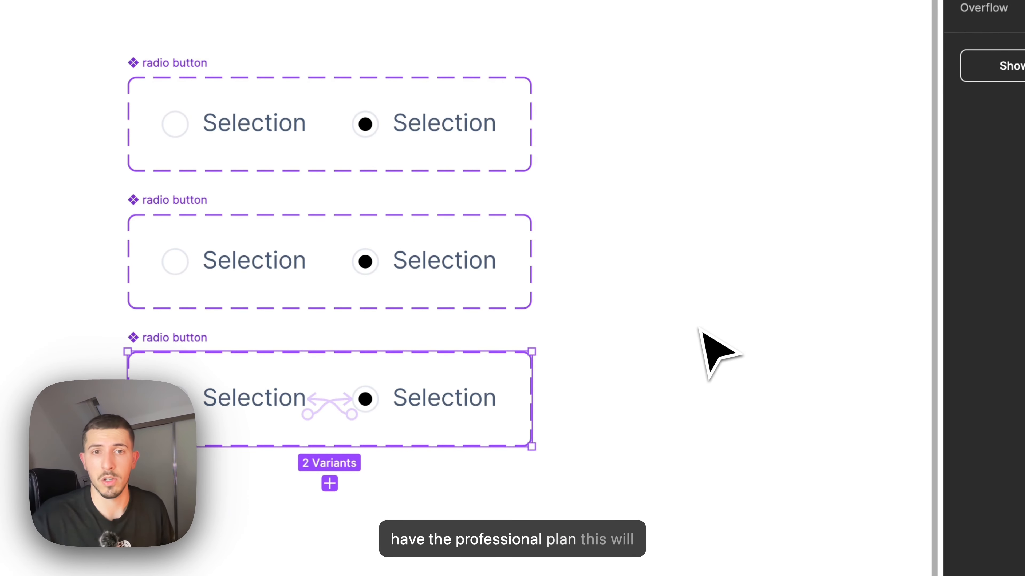
left_click(264, 240)
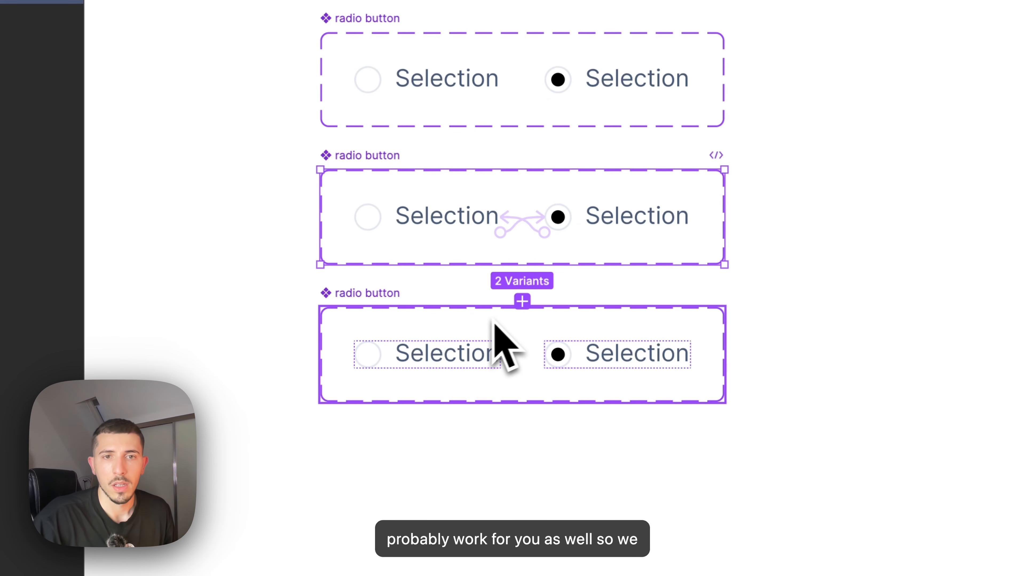
scroll(501, 217, "up", 2)
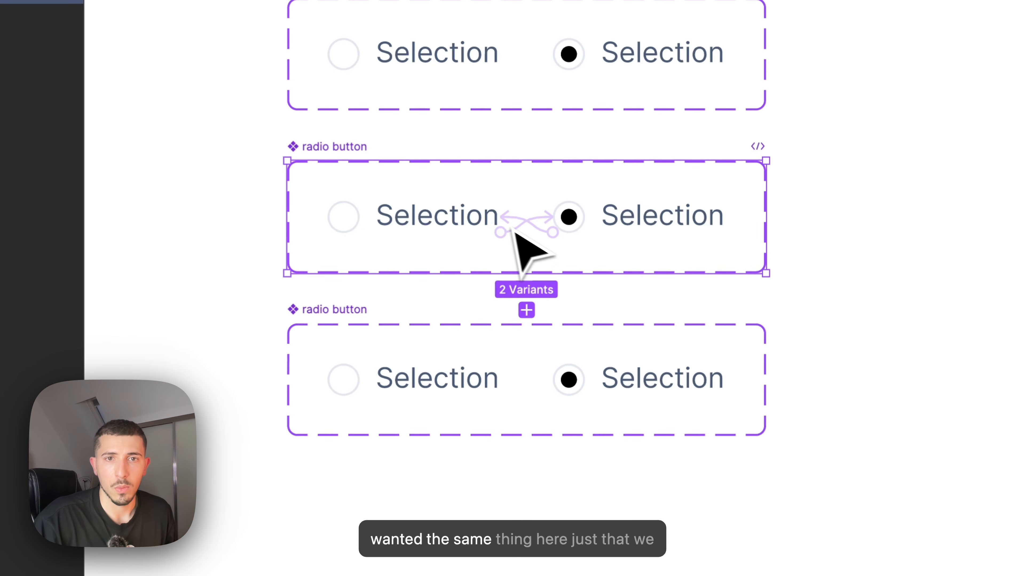
left_click(527, 234)
left_click(473, 326)
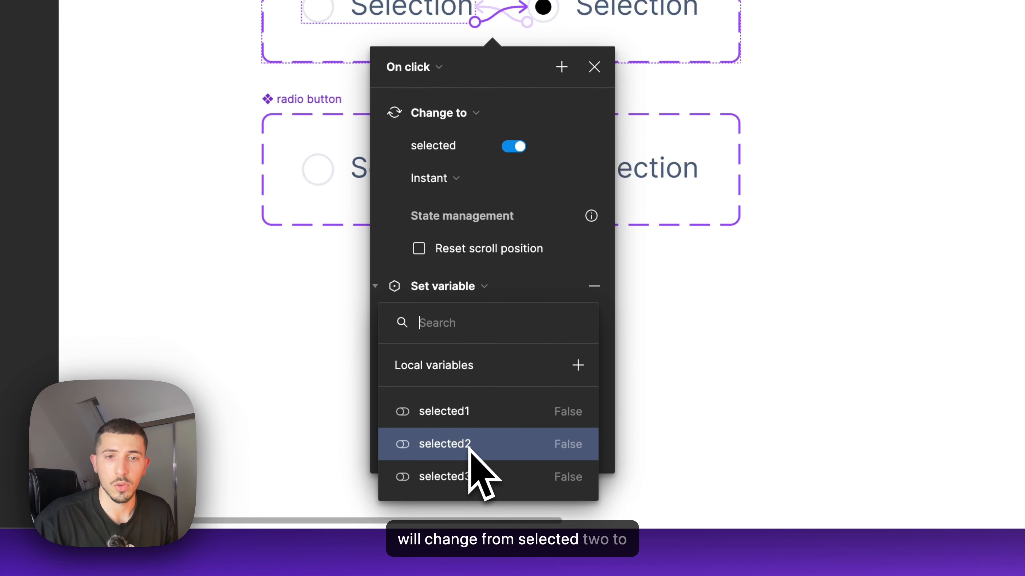
left_click(469, 415)
left_click(526, 303)
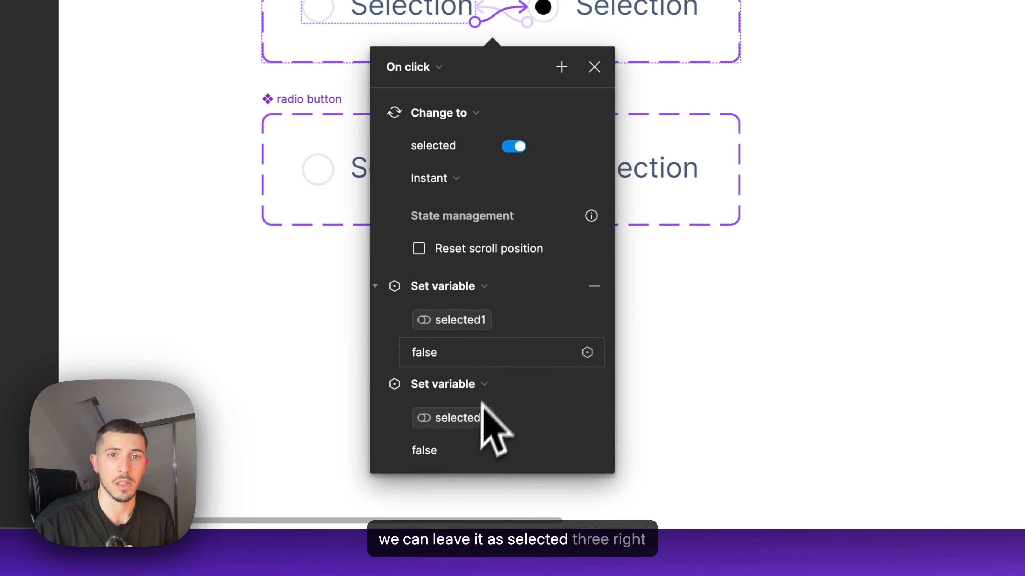
left_click(593, 67)
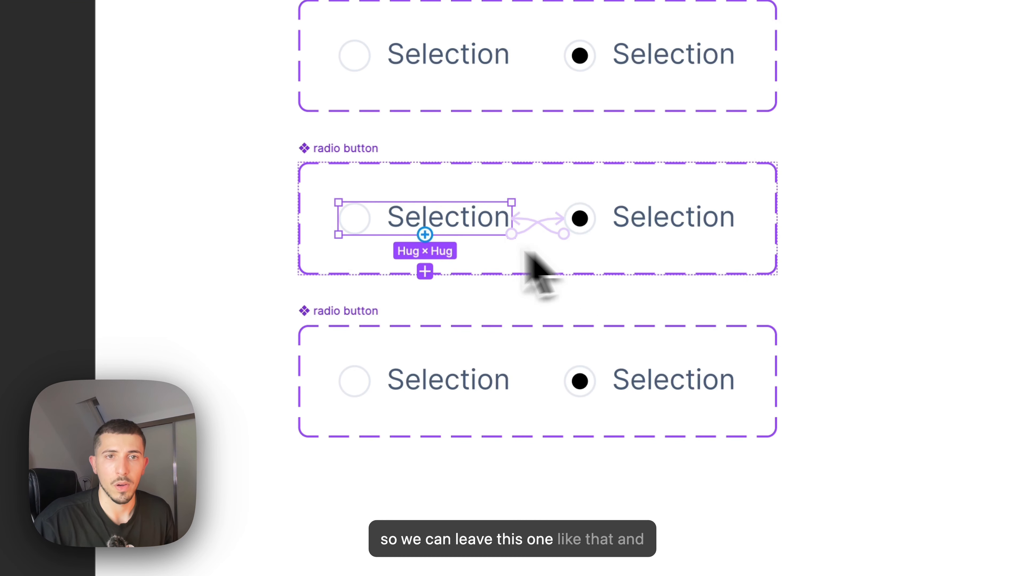
In the third radio button set, make the empty variant's two Set variable actions target selected1 and selected2
left_click(399, 352)
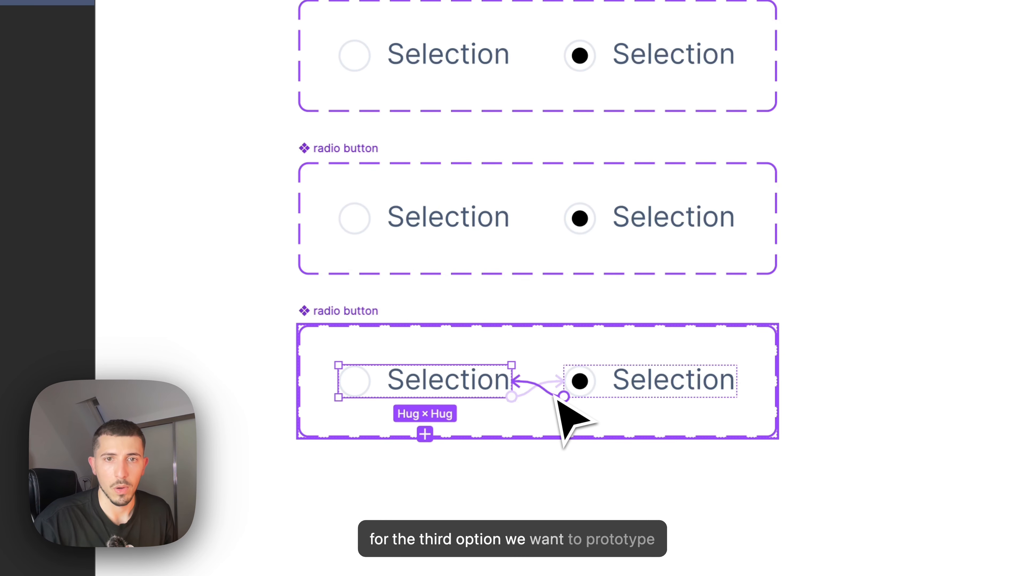
left_click(540, 396)
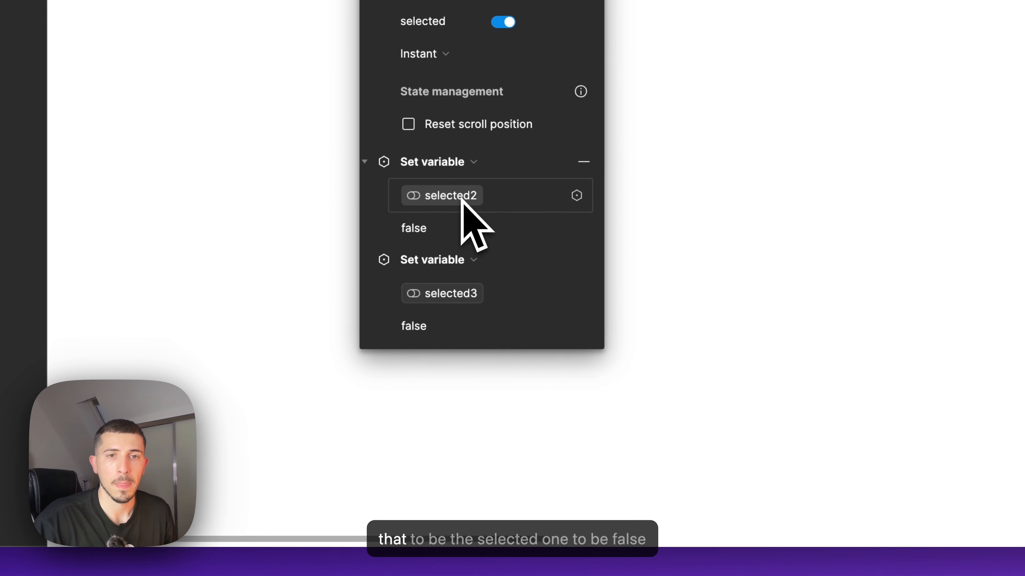
left_click(463, 200)
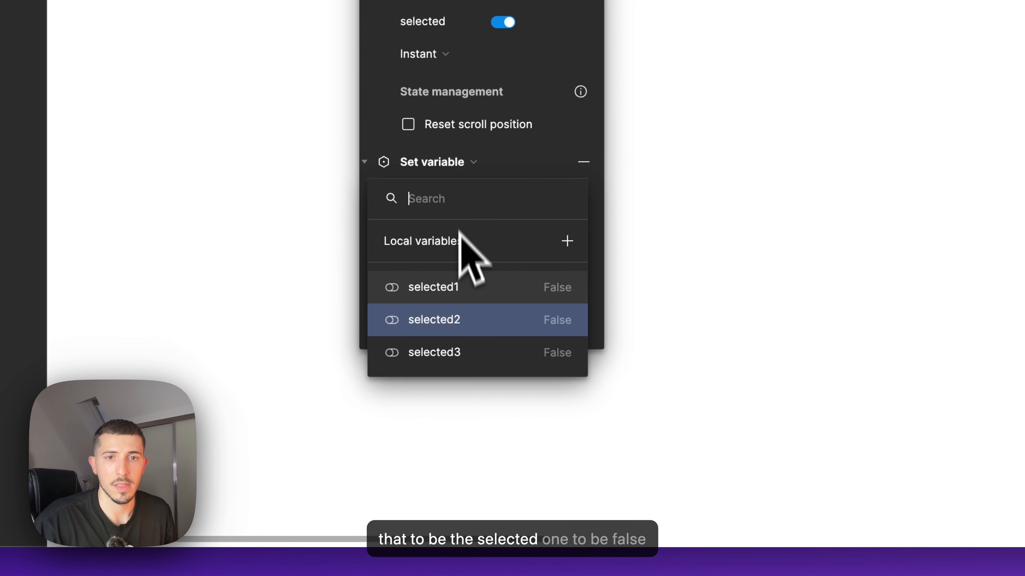
left_click(462, 293)
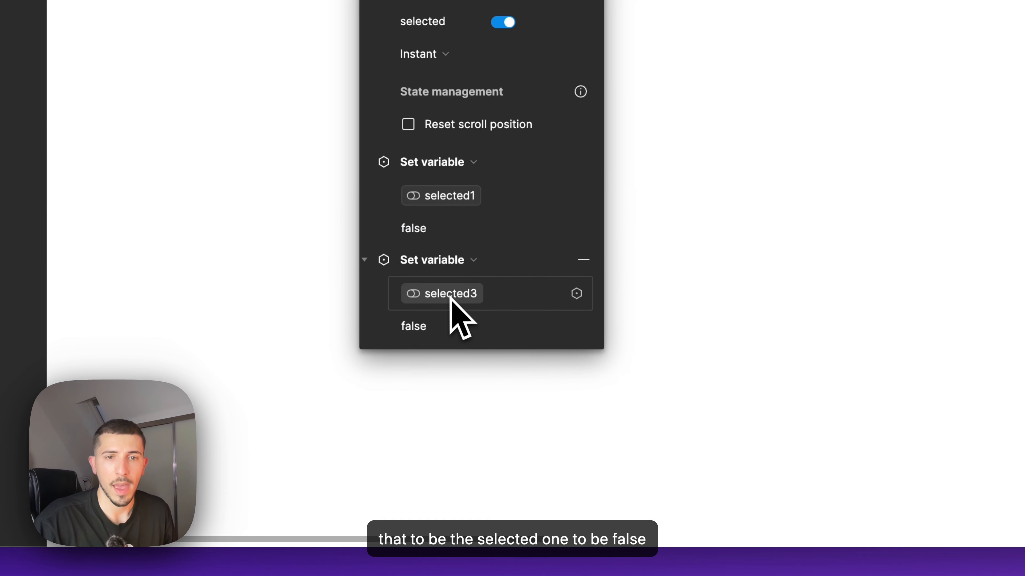
left_click(451, 297)
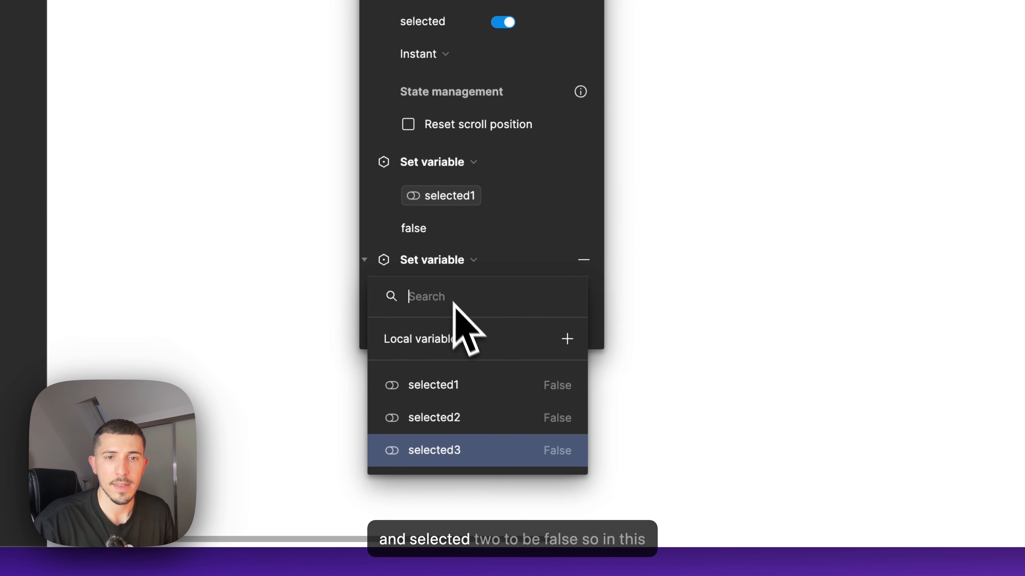
left_click(444, 418)
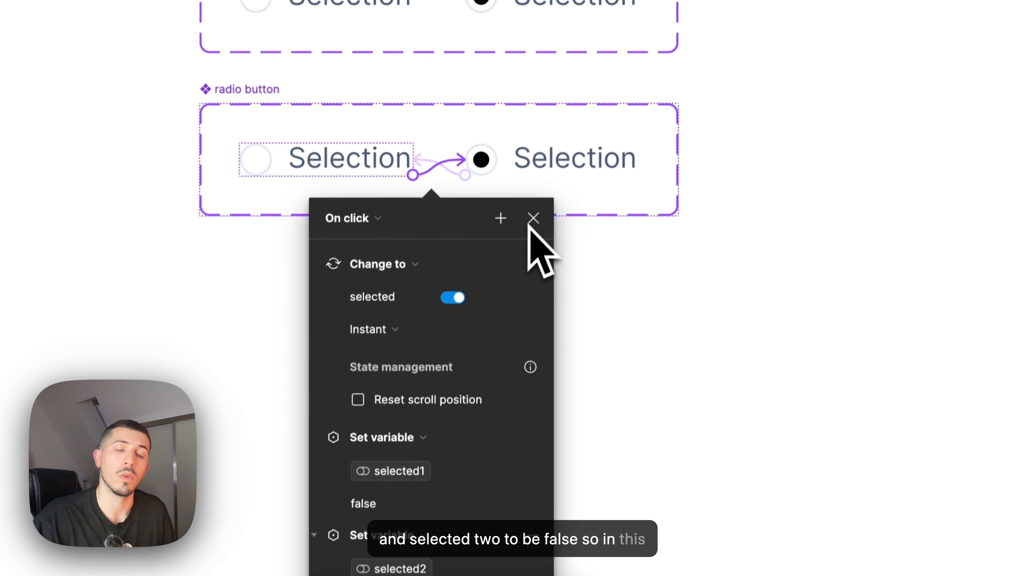
Rename the three component sets from top to bottom as radio button - 1, radio button - 2 and radio button - 3
left_click(266, 105)
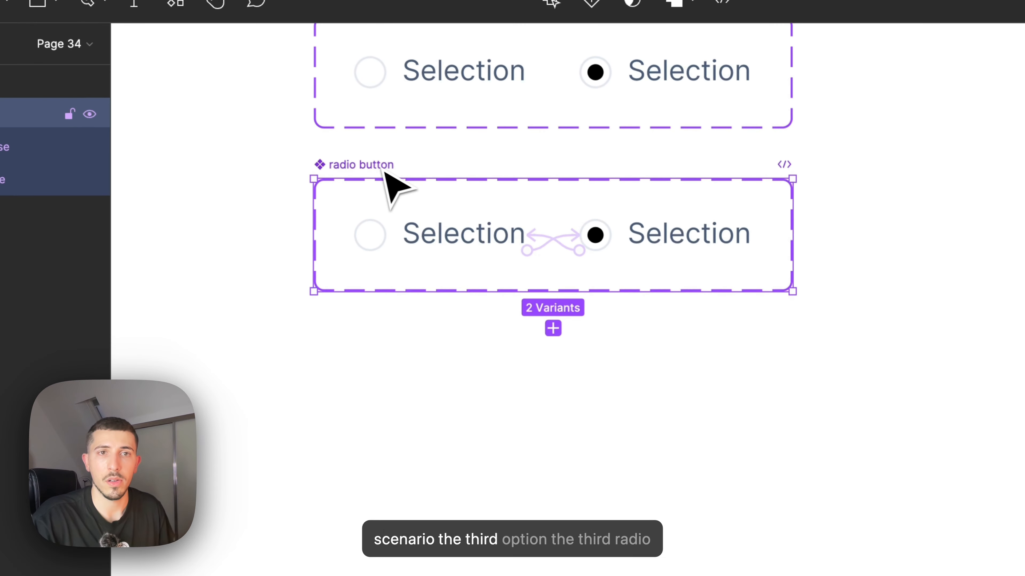
left_click_drag(387, 93, 401, 274)
left_click_drag(399, 350, 372, 444)
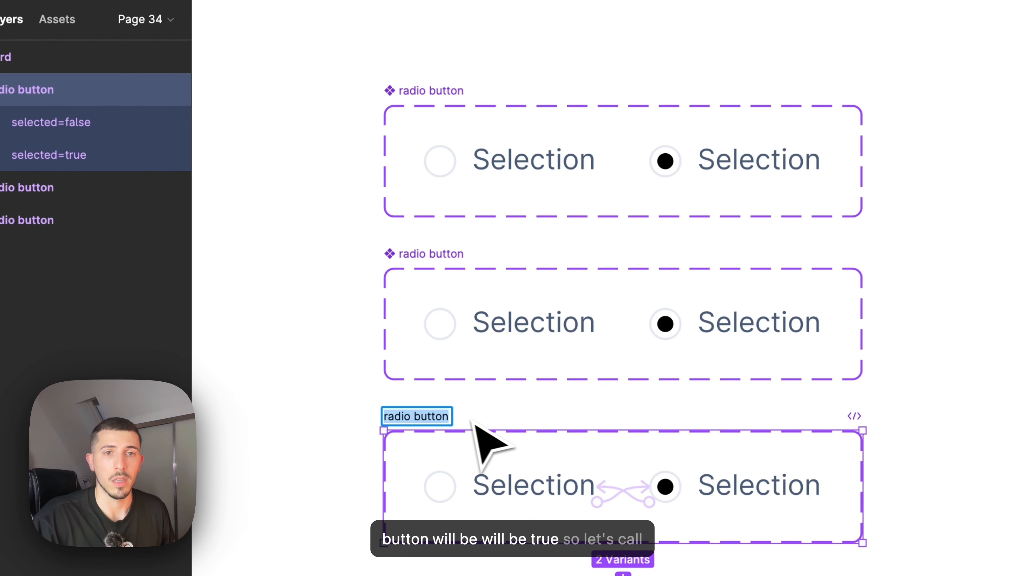
key("Right")
type("-")
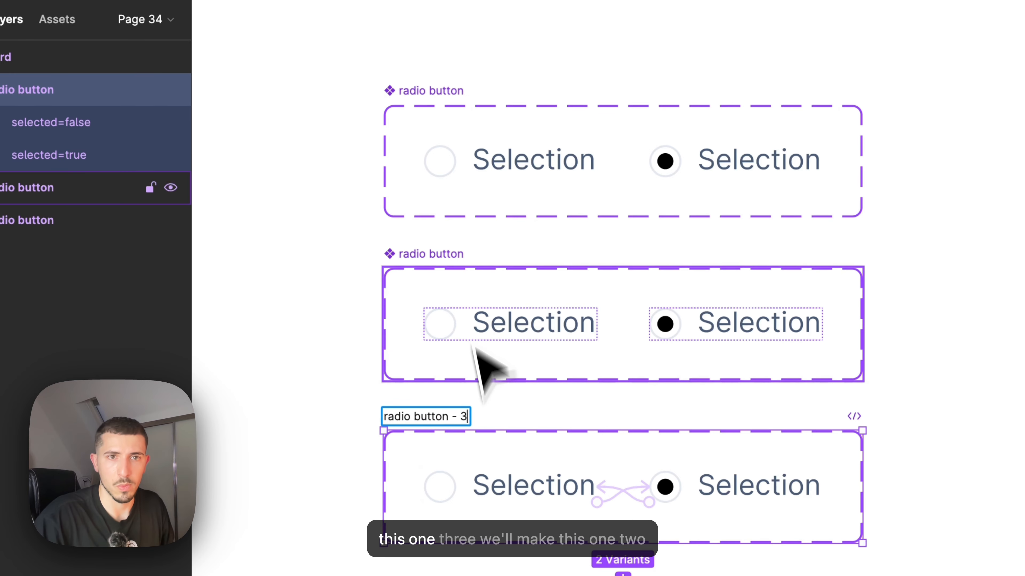
double_click(447, 258)
type("- 2")
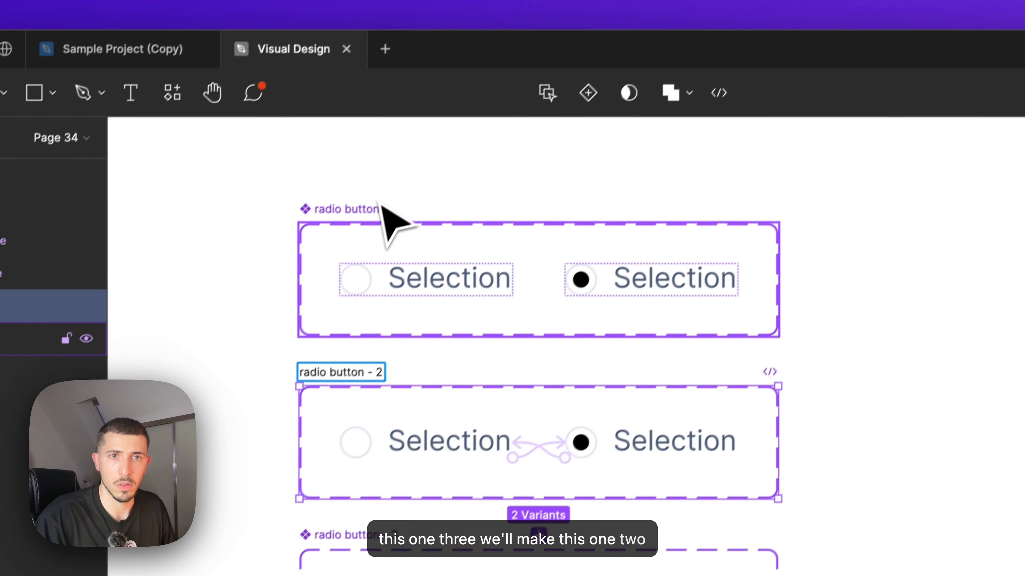
double_click(448, 87)
key("Right")
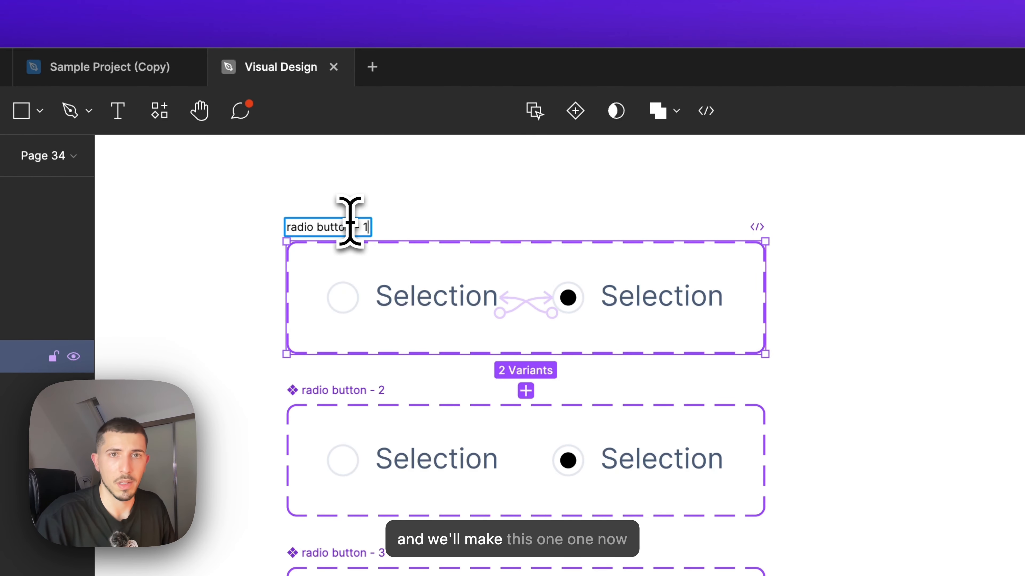
left_click(538, 213)
scroll(542, 213, "down", 5)
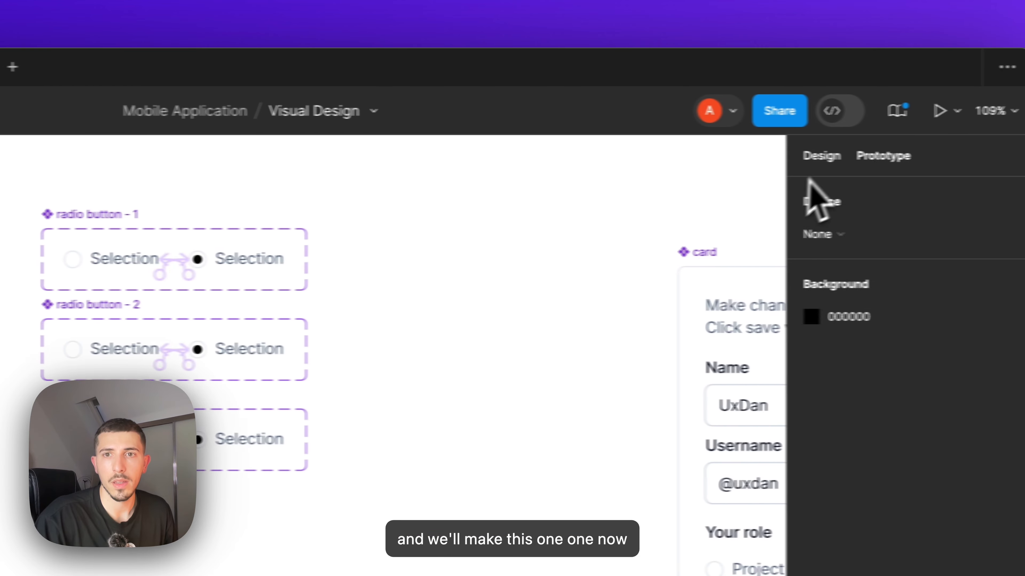
Delete the Project Manager, Designer and Developer options from the card's Your role section
left_click(828, 156)
left_click_drag(565, 295, 281, 290)
scroll(379, 364, "down", 5)
left_click(692, 355)
double_click(693, 359)
double_click(692, 361)
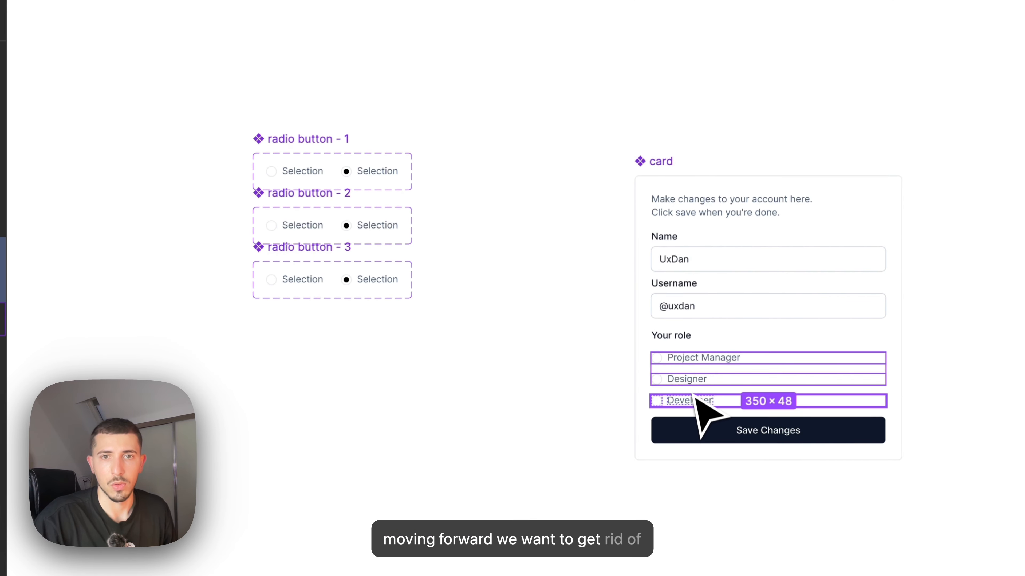
key("Delete")
Copy the empty variant of radio button - 1 into the card between Your role and Save Changes, removing the leftover blank frame
double_click(297, 171)
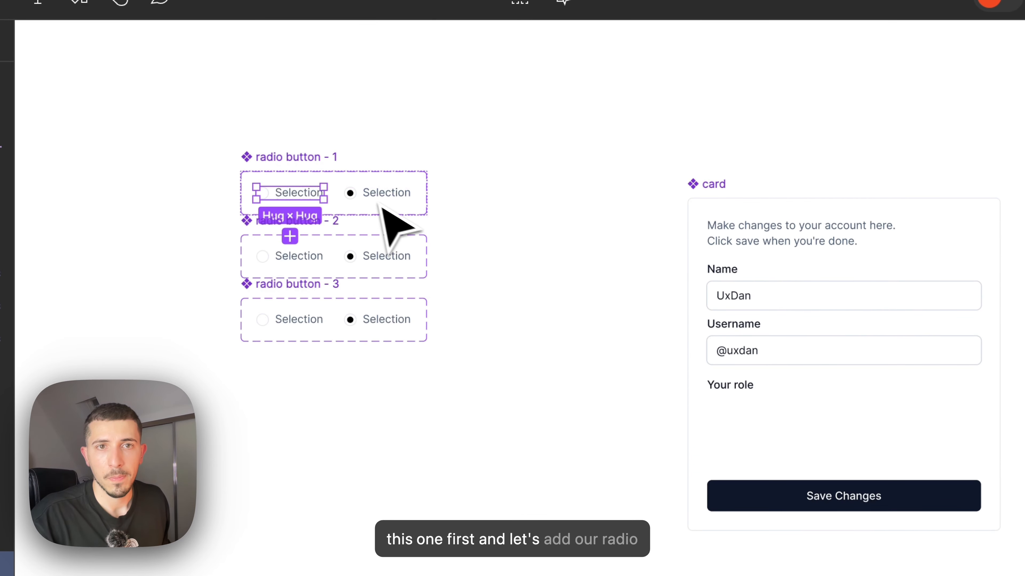
key("ctrl+c")
left_click(785, 443)
double_click(783, 443)
key("ctrl+v")
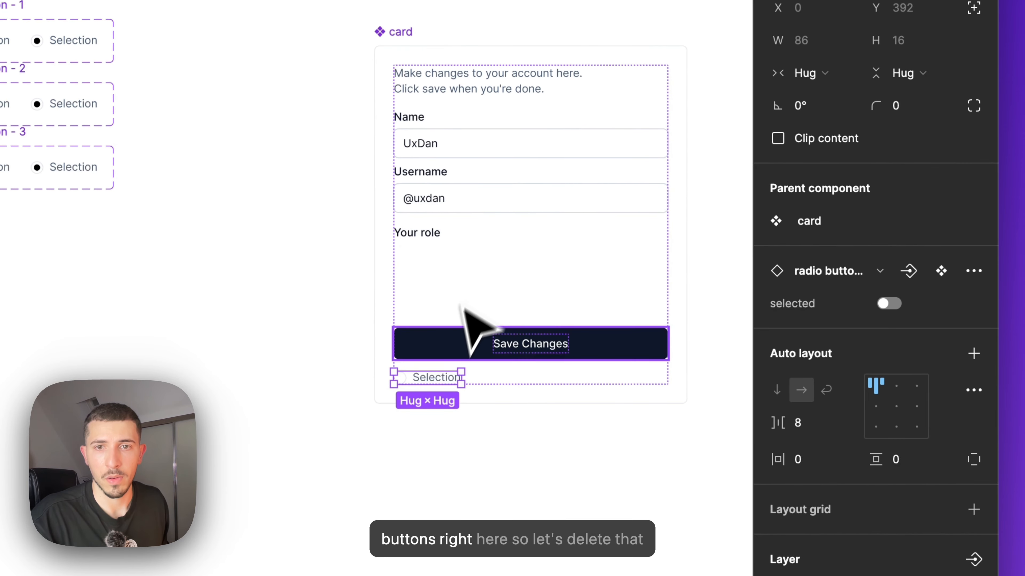
key("ctrl+z")
double_click(462, 290)
key("ctrl+v")
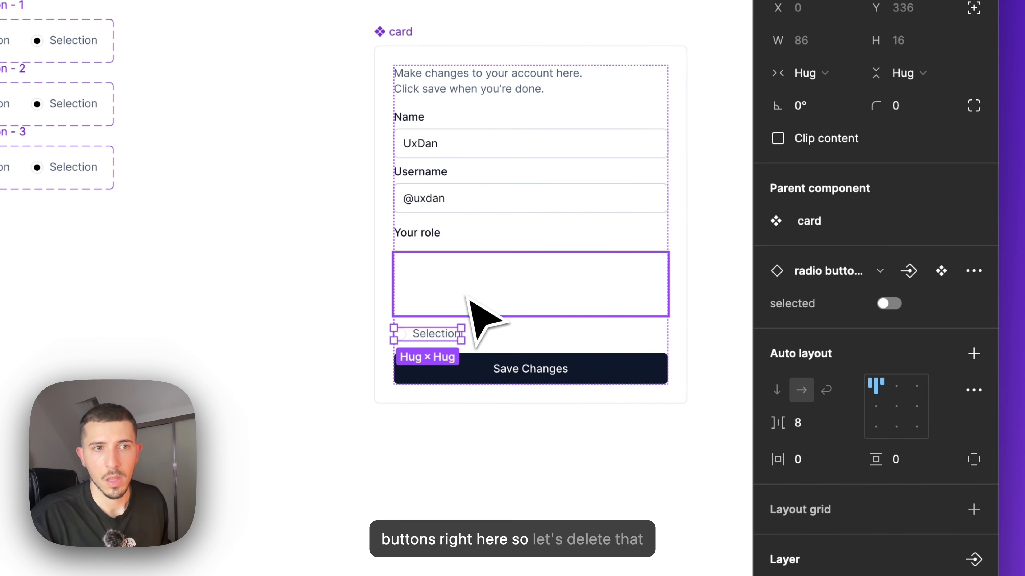
key("Delete")
Add copies of the empty variants of radio button - 2 and radio button - 3 below the card's first role option, above Save Changes
double_click(451, 267)
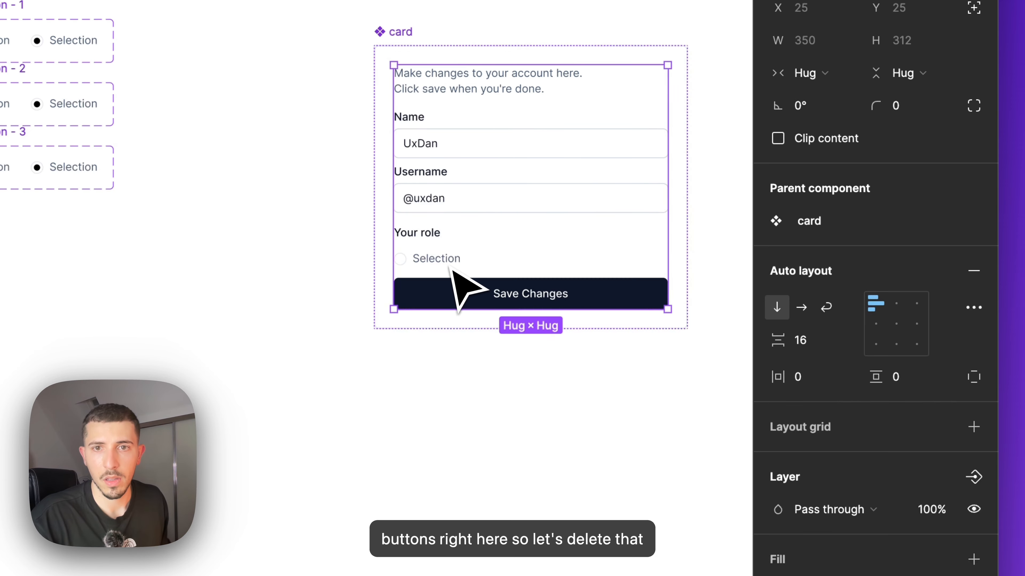
double_click(449, 265)
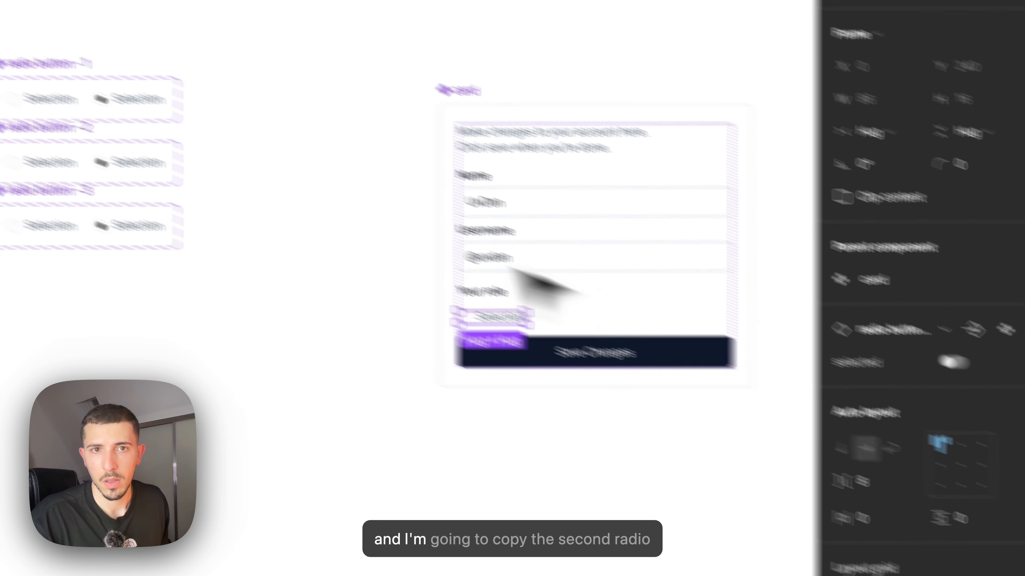
left_click(298, 231)
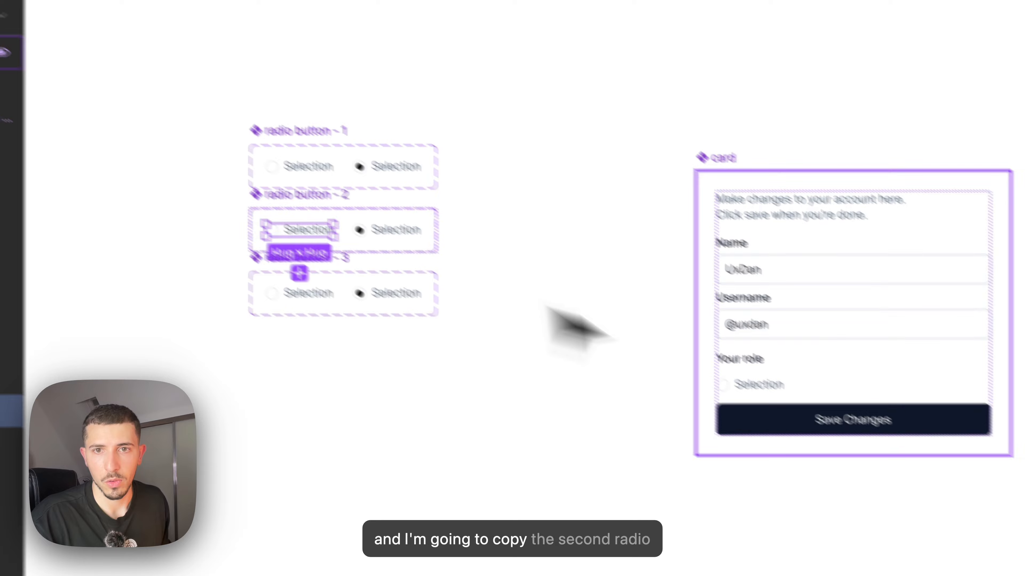
key("ctrl+c")
left_click(833, 387)
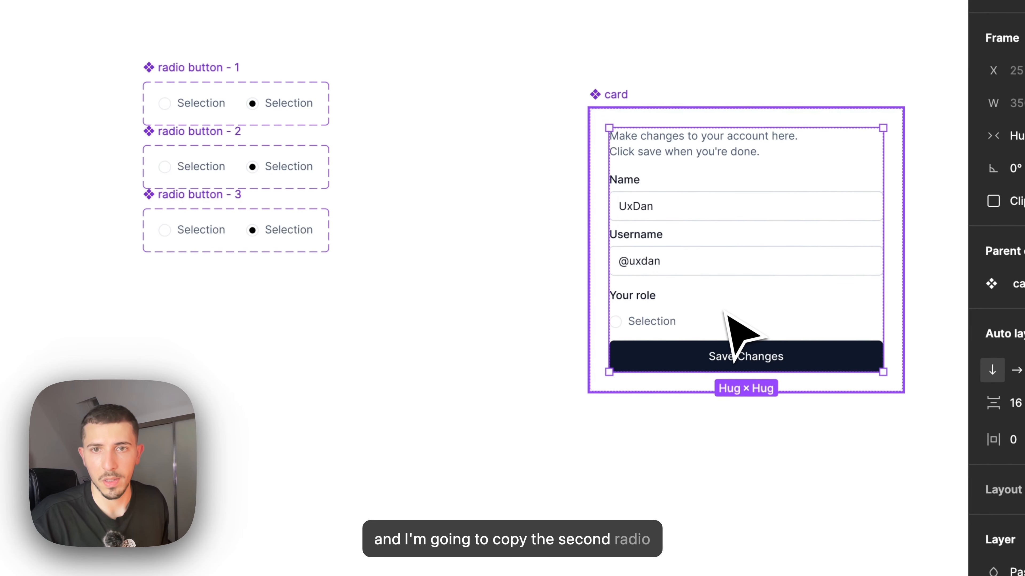
key("ctrl+v")
double_click(180, 233)
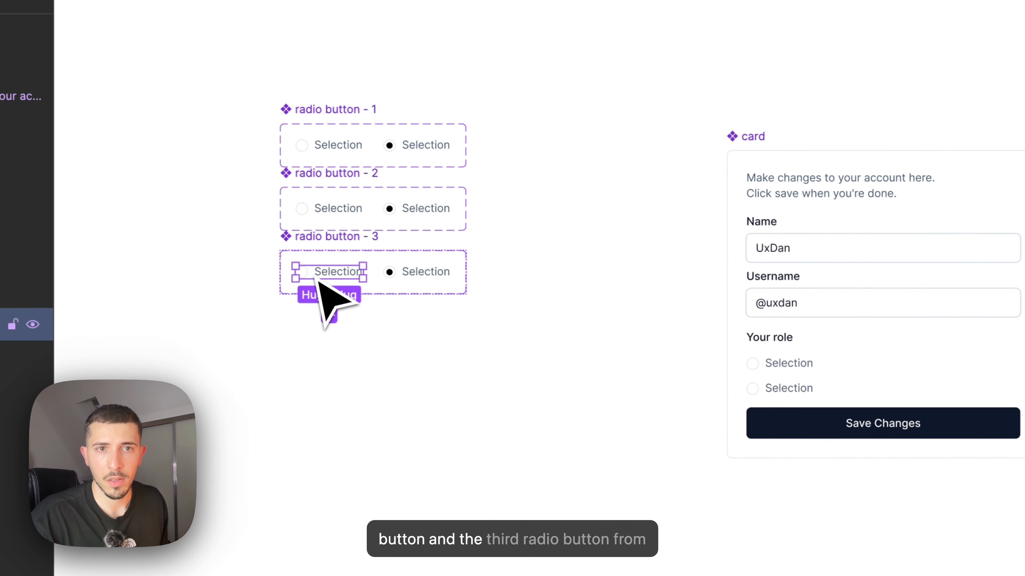
double_click(705, 343)
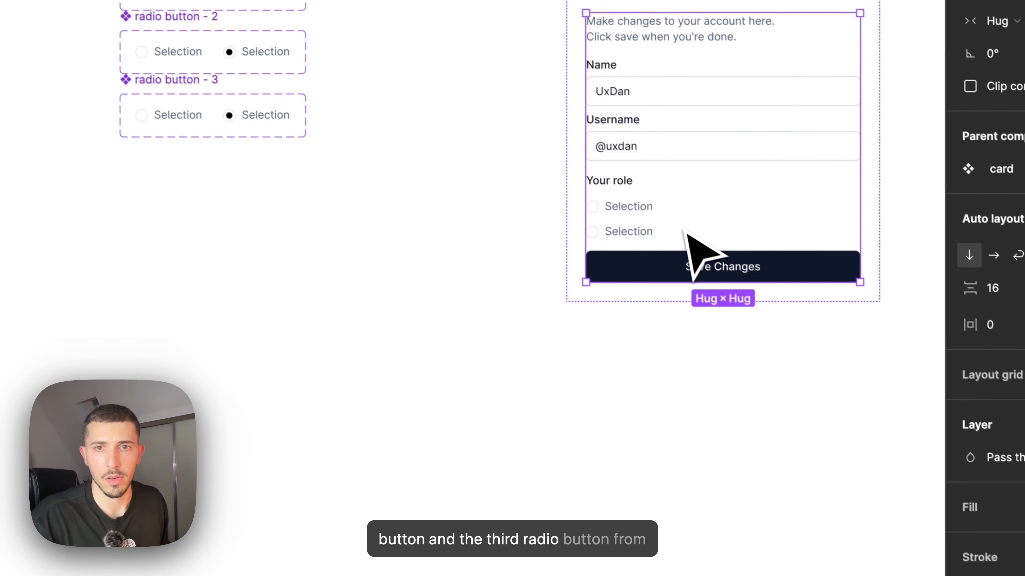
key("ctrl+v")
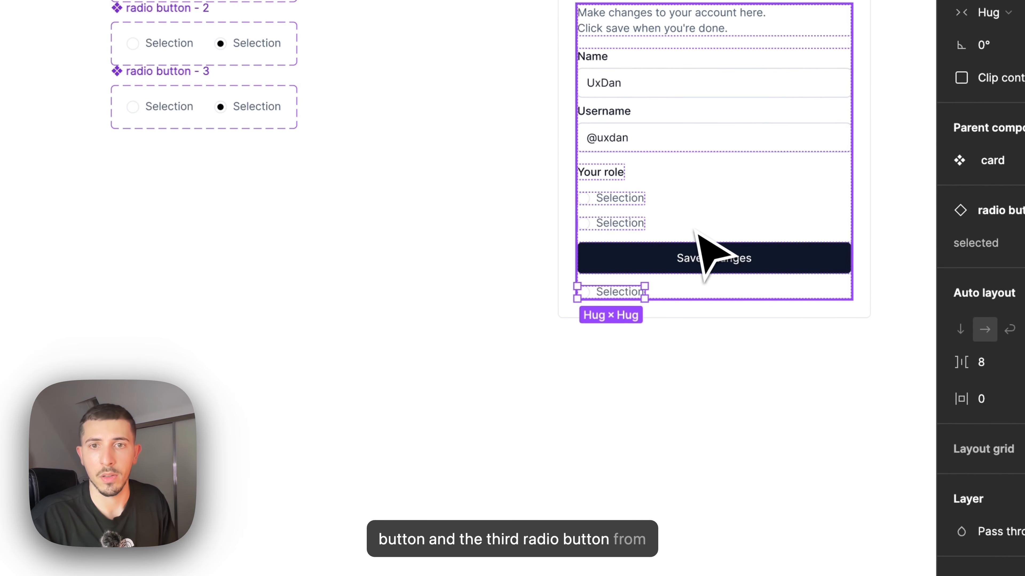
key("Up")
Bind the selected property of the card's first role option to the selected1 variable
left_click(743, 406)
scroll(736, 372, "up", 2)
left_click_drag(721, 361, 437, 339)
scroll(362, 209, "up", 2)
double_click(538, 291)
double_click(550, 300)
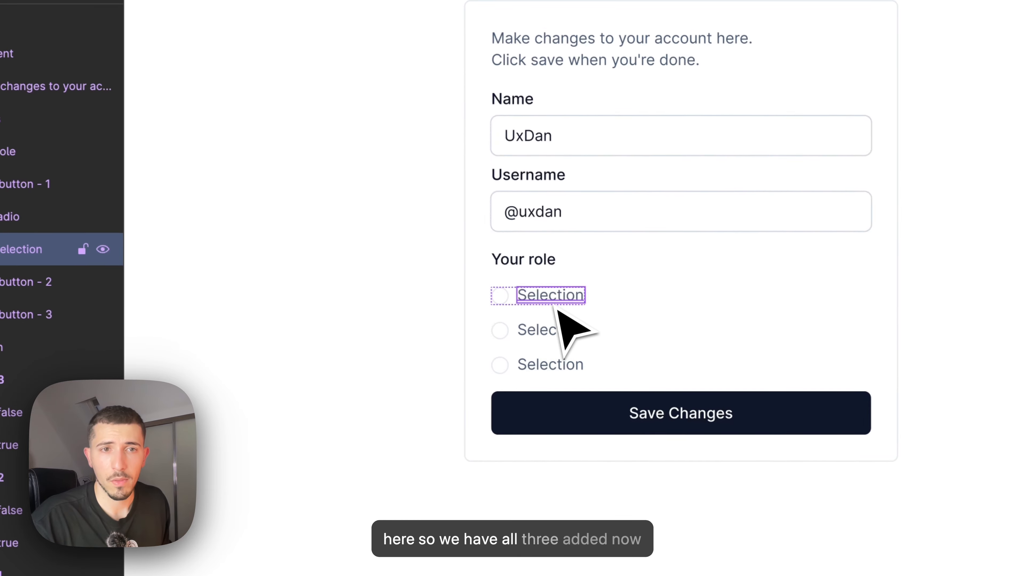
left_click(642, 327)
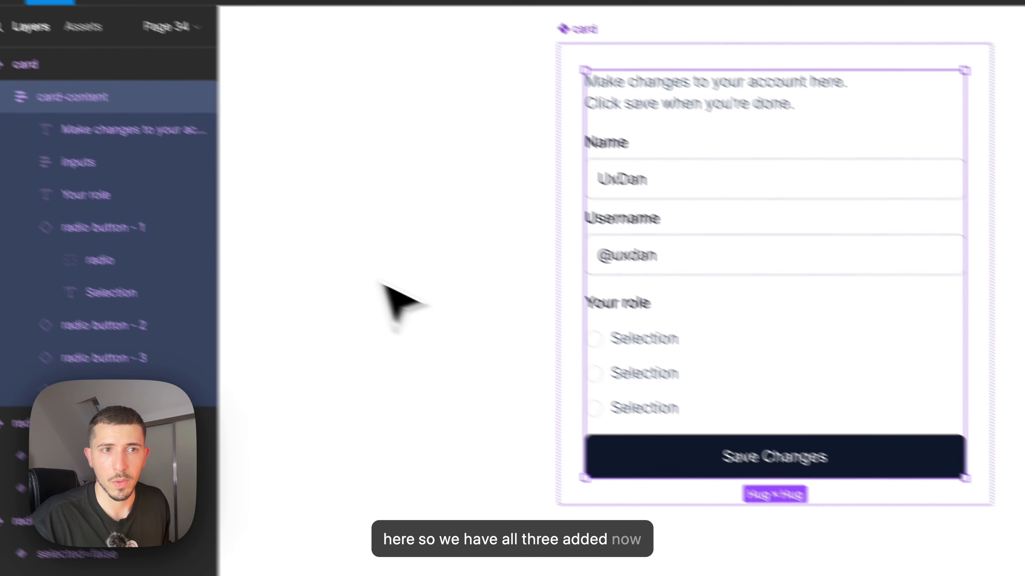
left_click(92, 258)
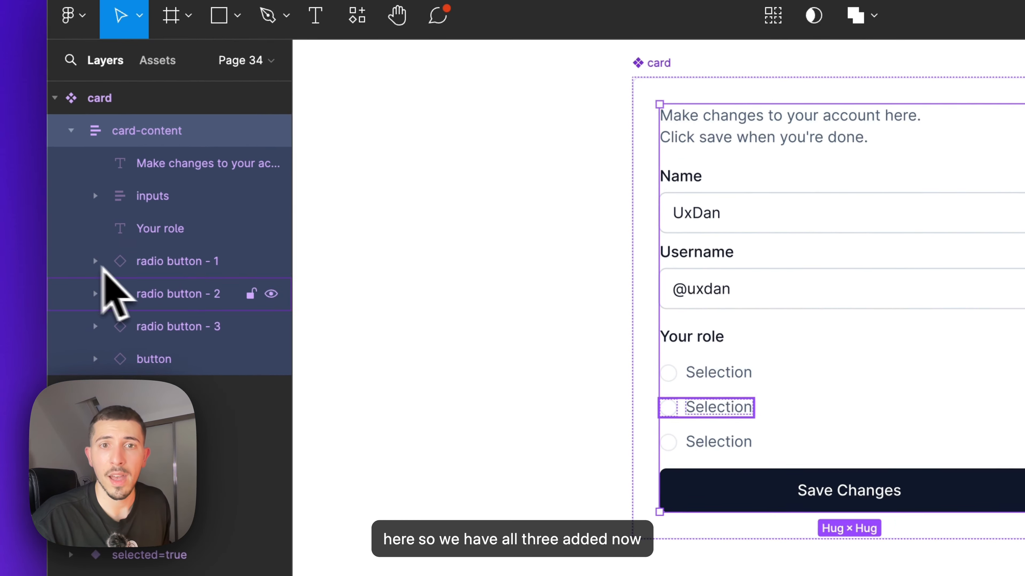
left_click(695, 372)
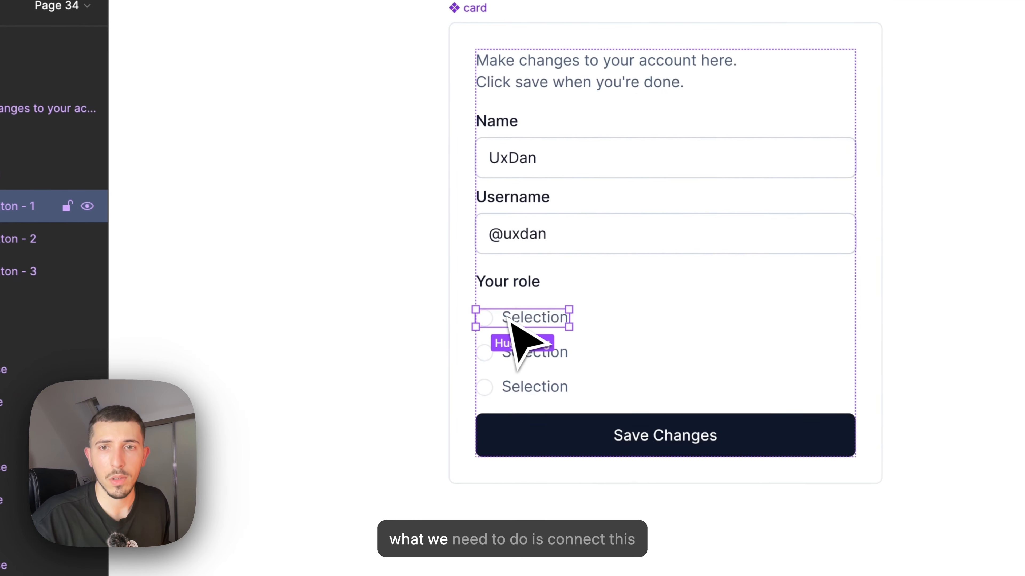
mouse_move(966, 248)
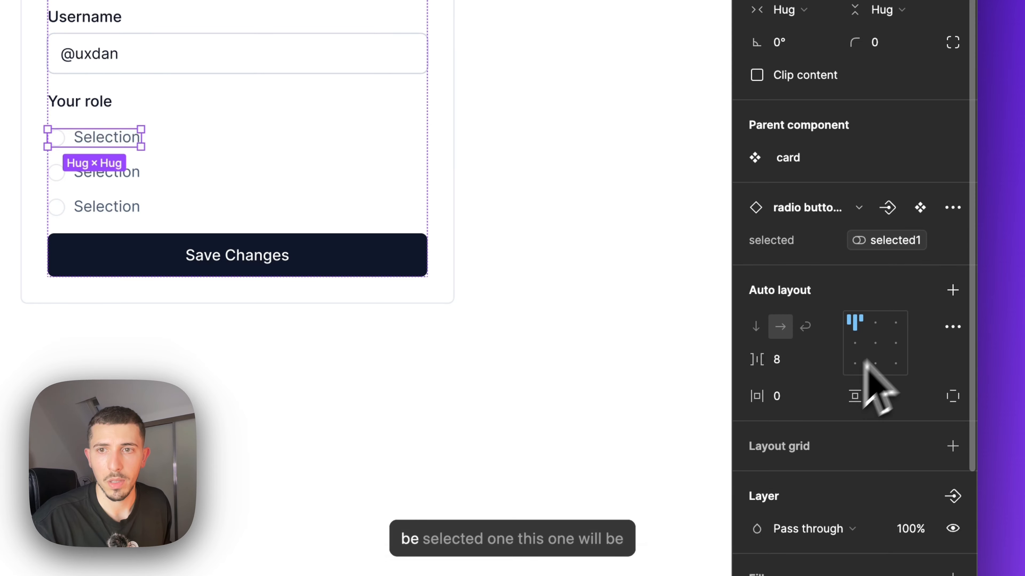
Bind the second role option's selected property to the selected2 variable and the third option's to selected3
left_click(107, 172)
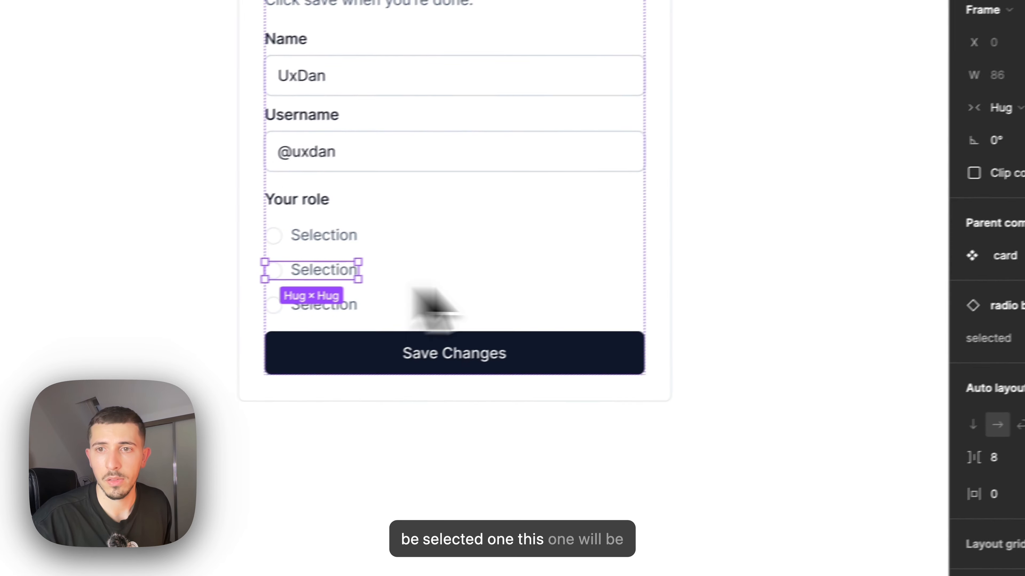
left_click(952, 240)
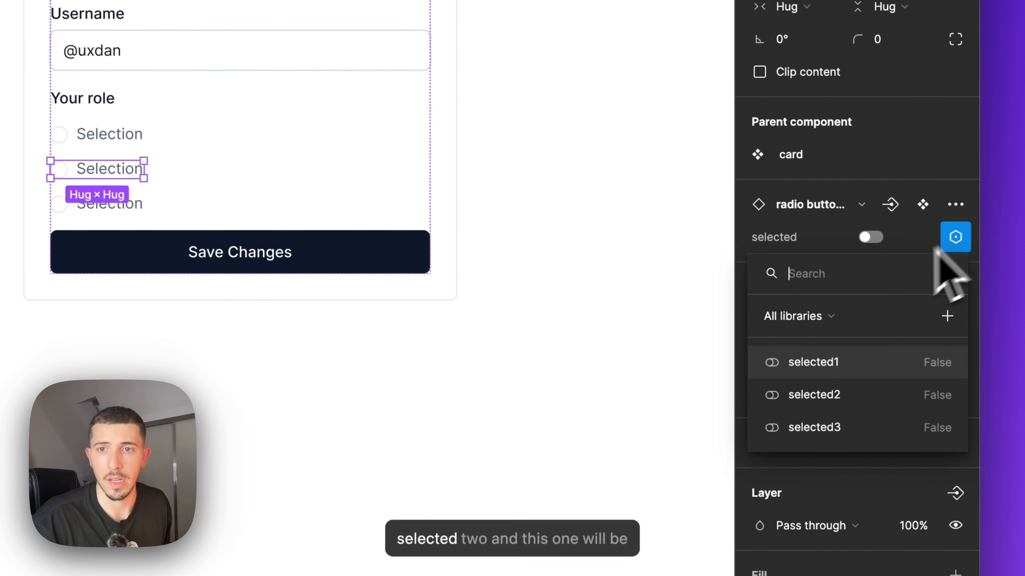
left_click(835, 395)
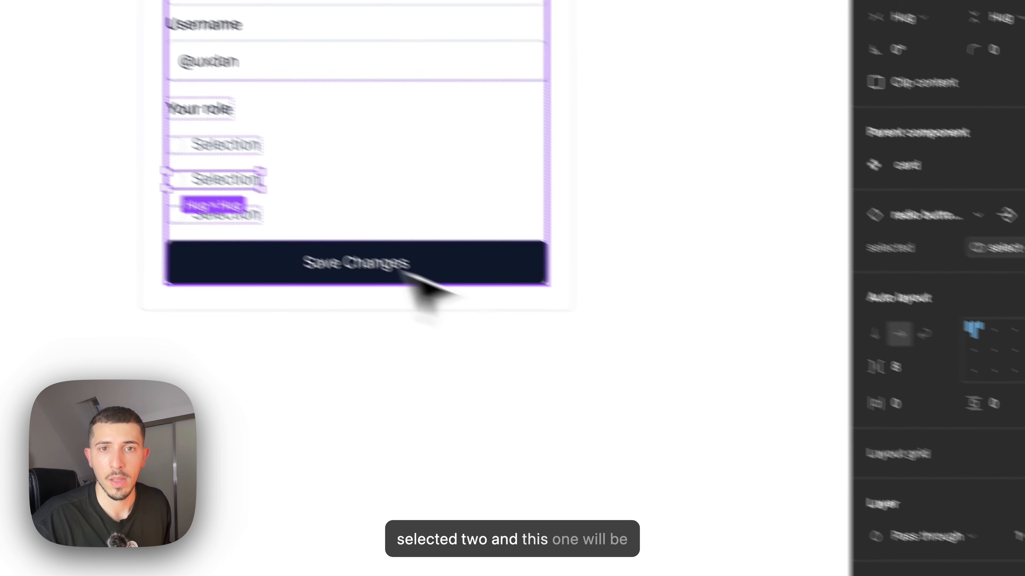
left_click(107, 203)
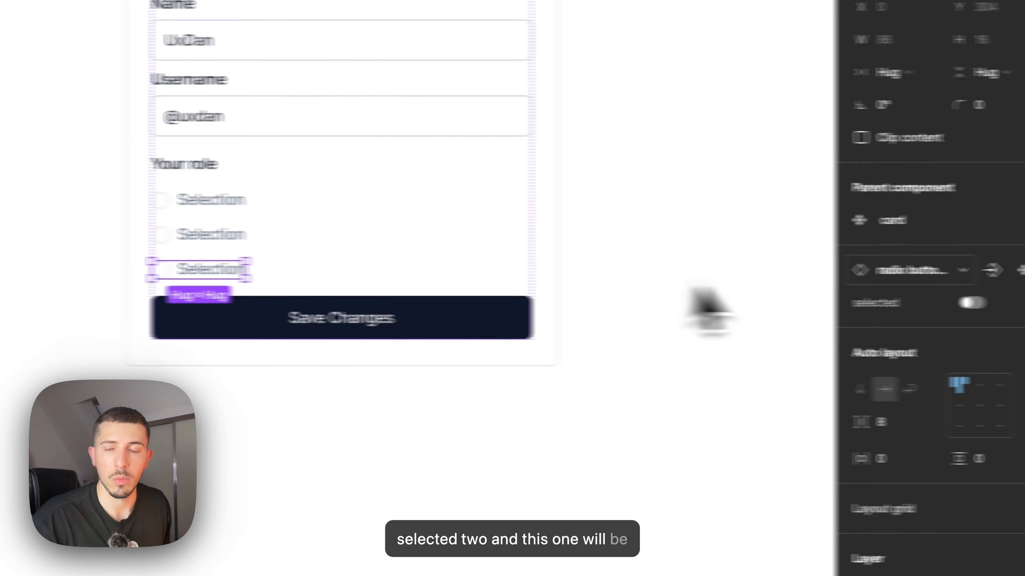
left_click(953, 222)
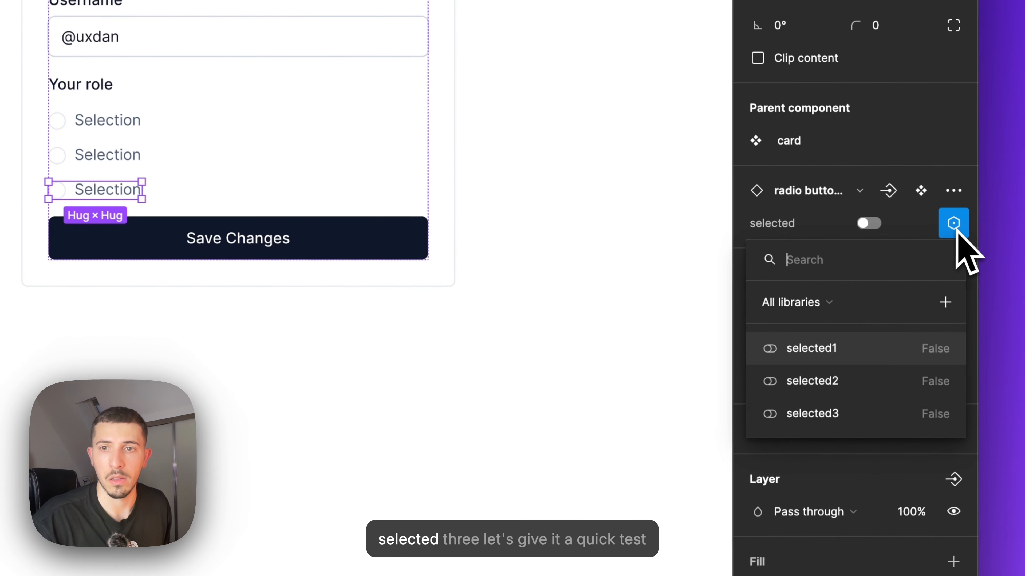
left_click(839, 408)
left_click(652, 286)
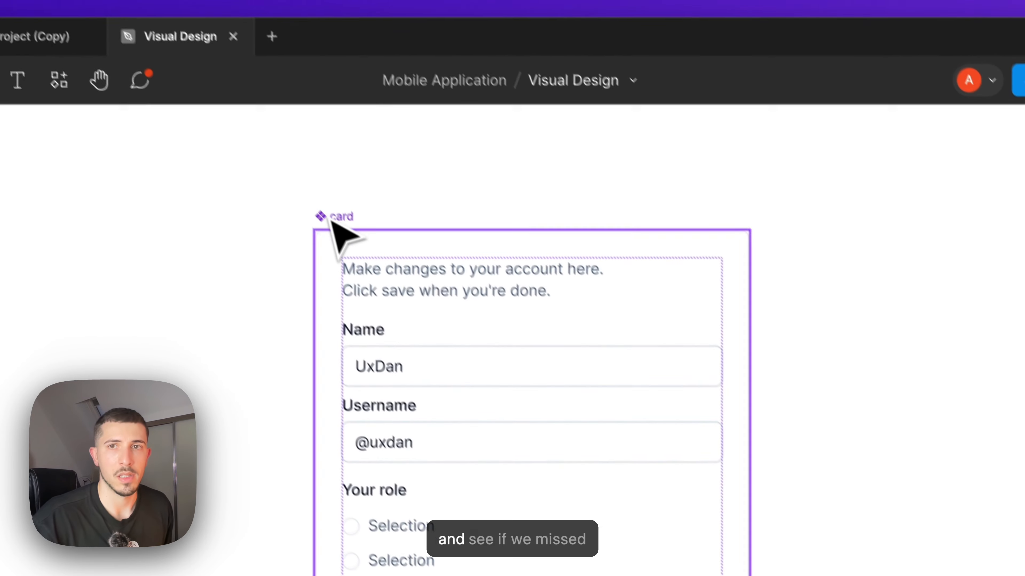
Make the card component a flow starting point named prototype
left_click(331, 220)
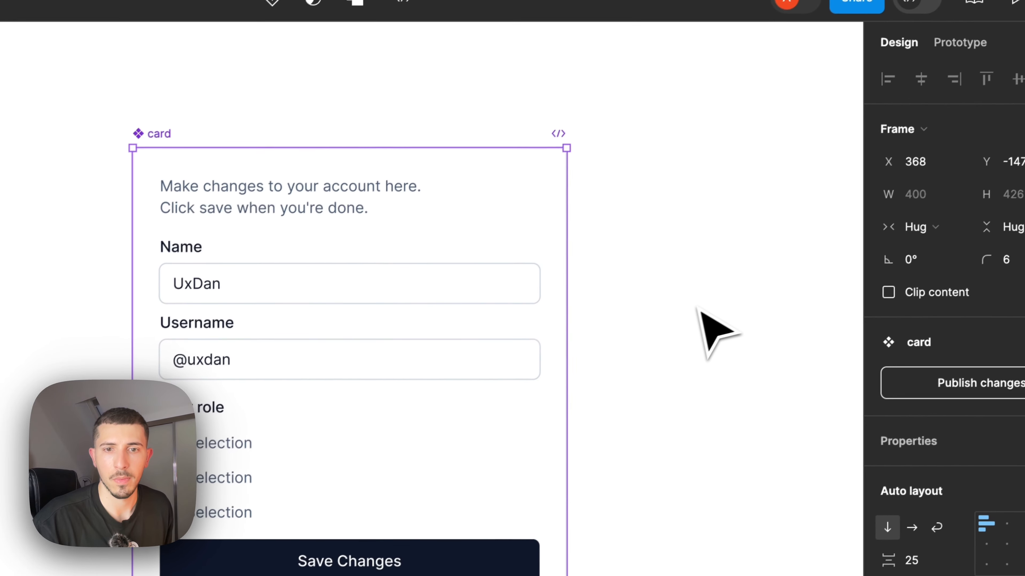
left_click(722, 373)
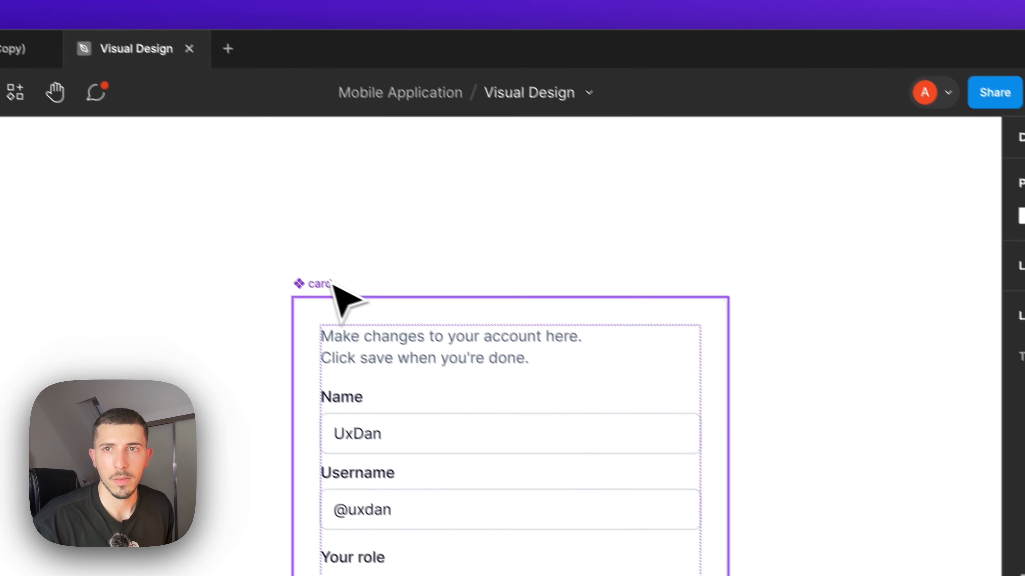
left_click(193, 184)
left_click(965, 37)
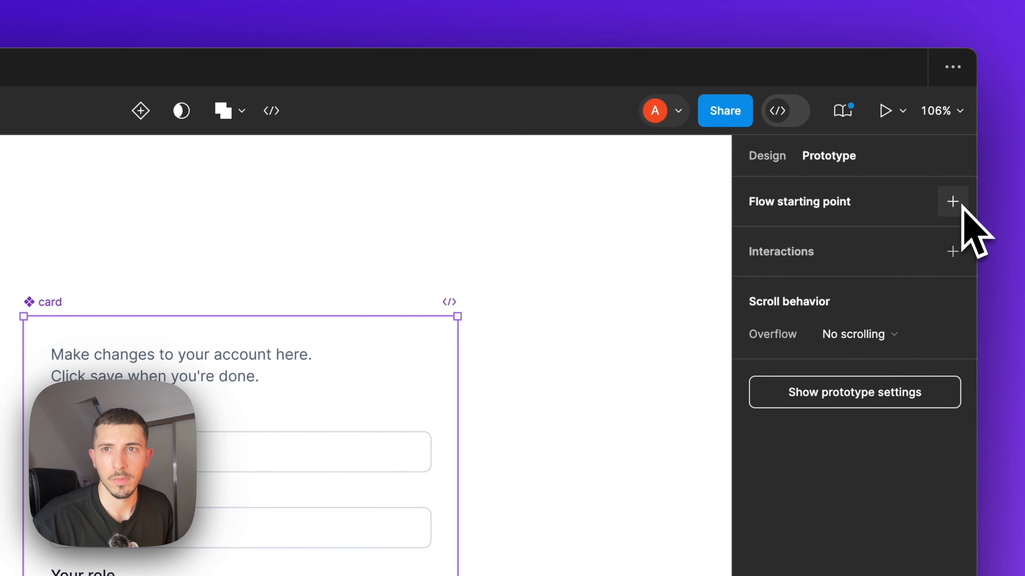
left_click(960, 202)
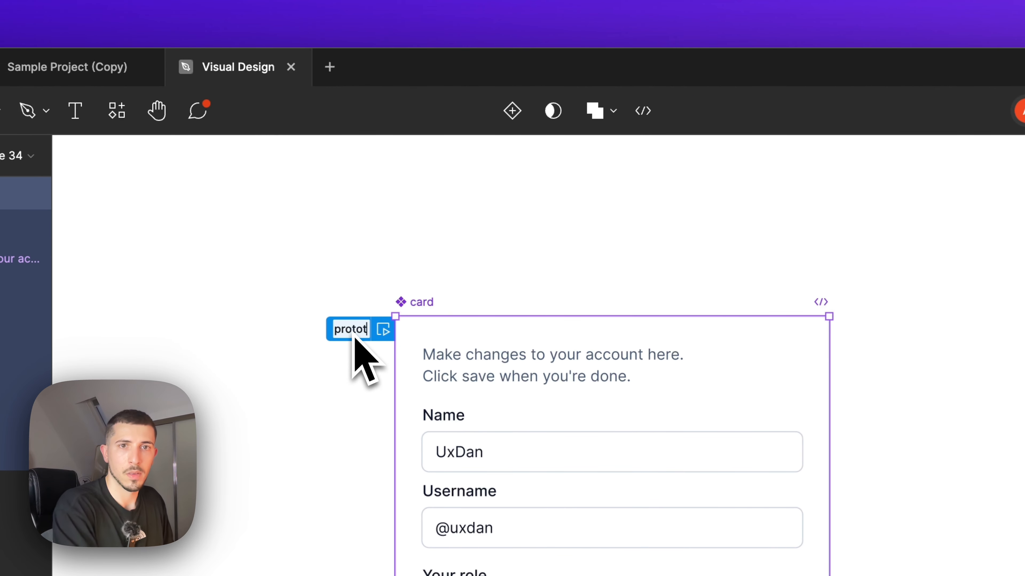
Preview the card's prototype flow in an enlarged preview window and test the role radio buttons
left_click(381, 330)
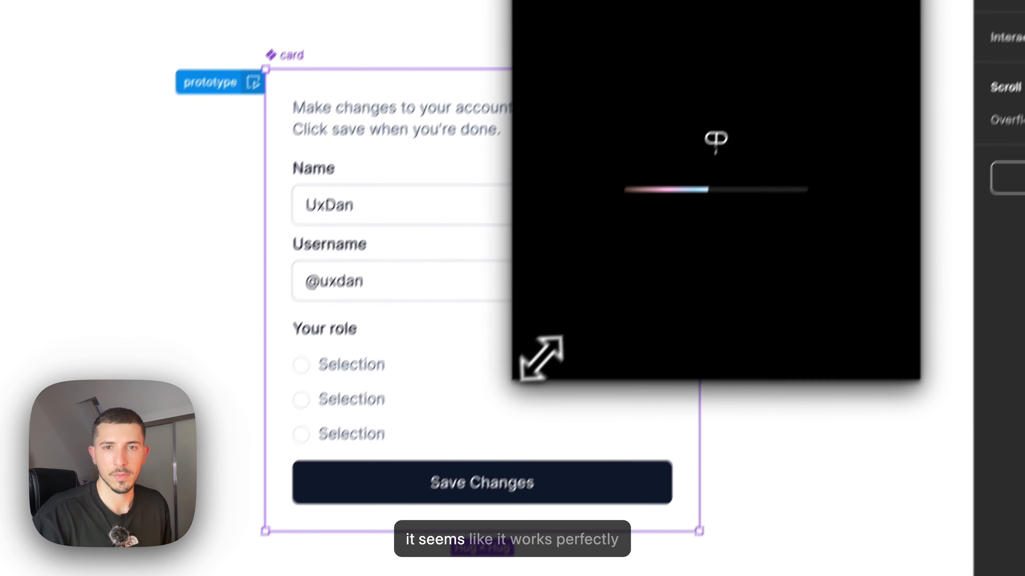
left_click_drag(512, 381, 328, 334)
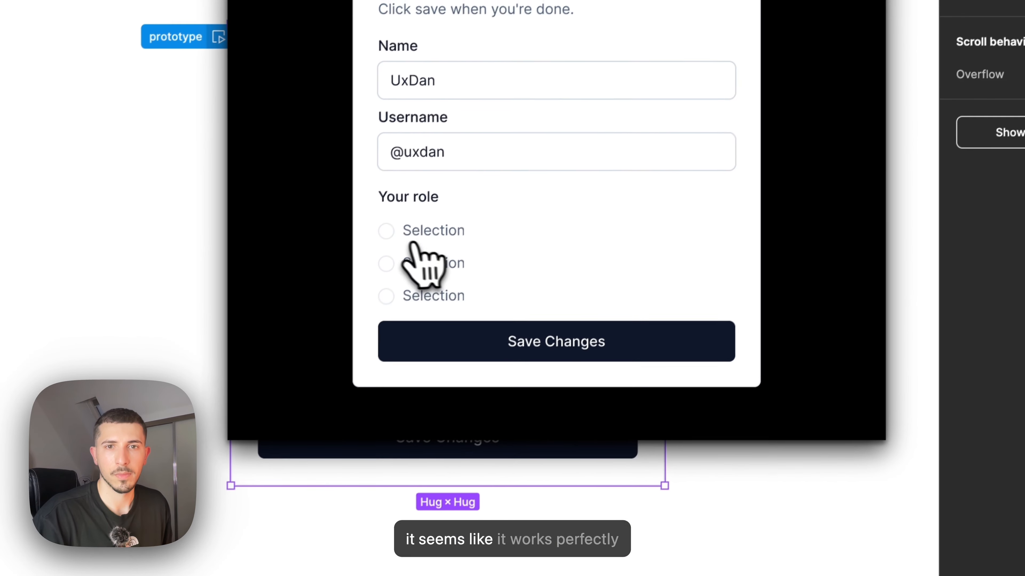
left_click(456, 161)
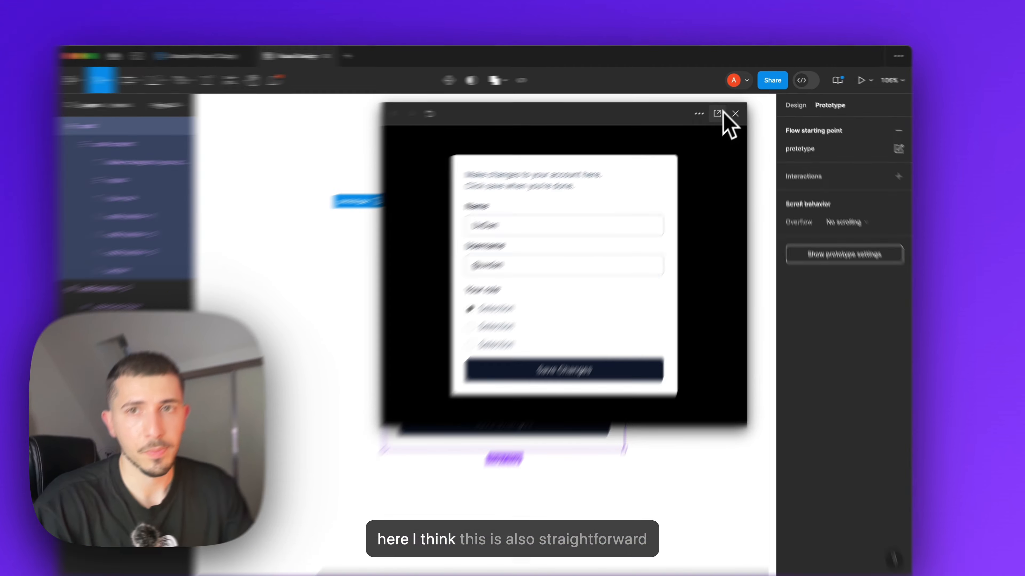
Close the prototype preview and wrap the card's three role options in their own horizontal auto layout
left_click(738, 109)
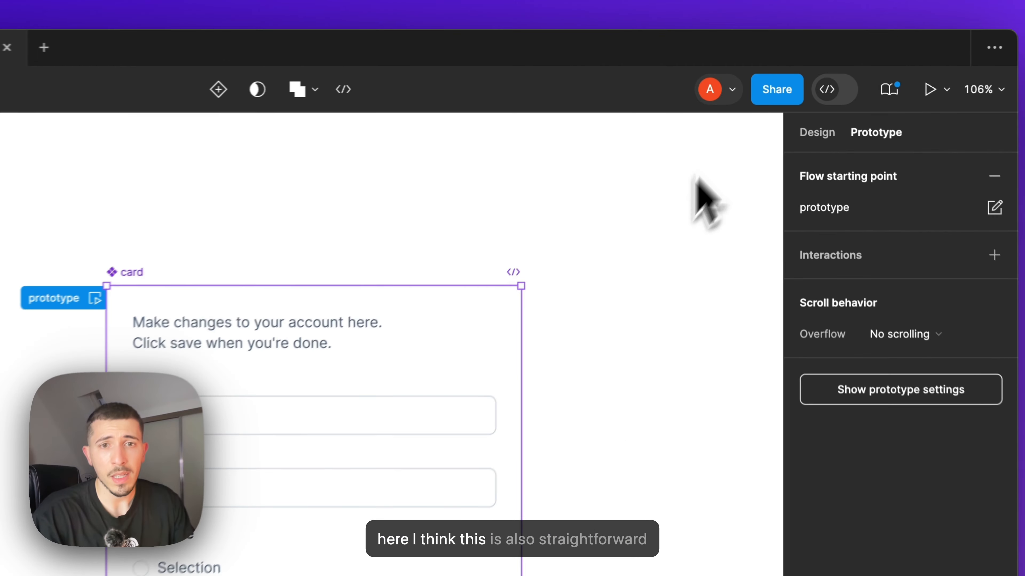
left_click(424, 344)
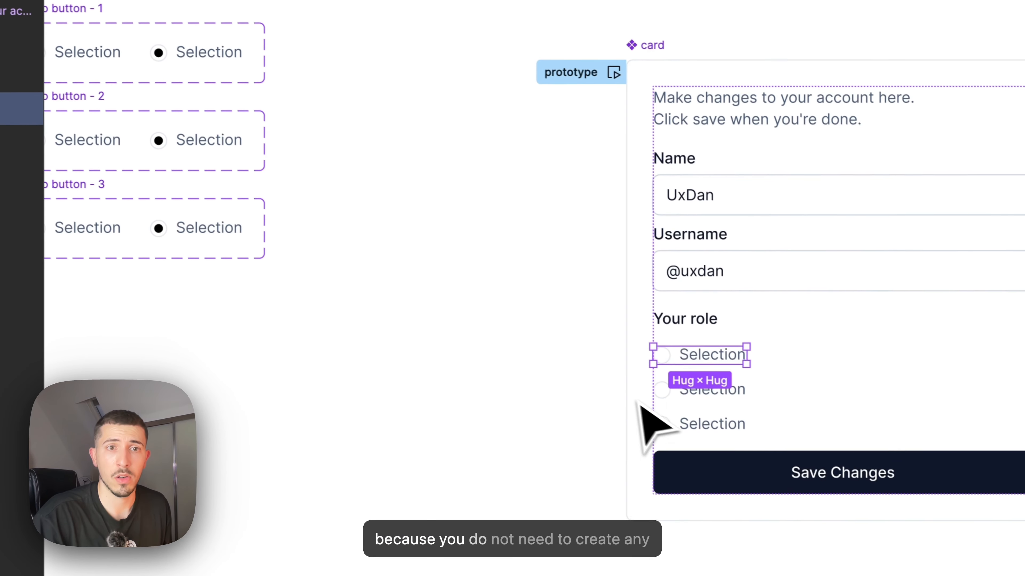
left_click_drag(439, 181, 511, 216)
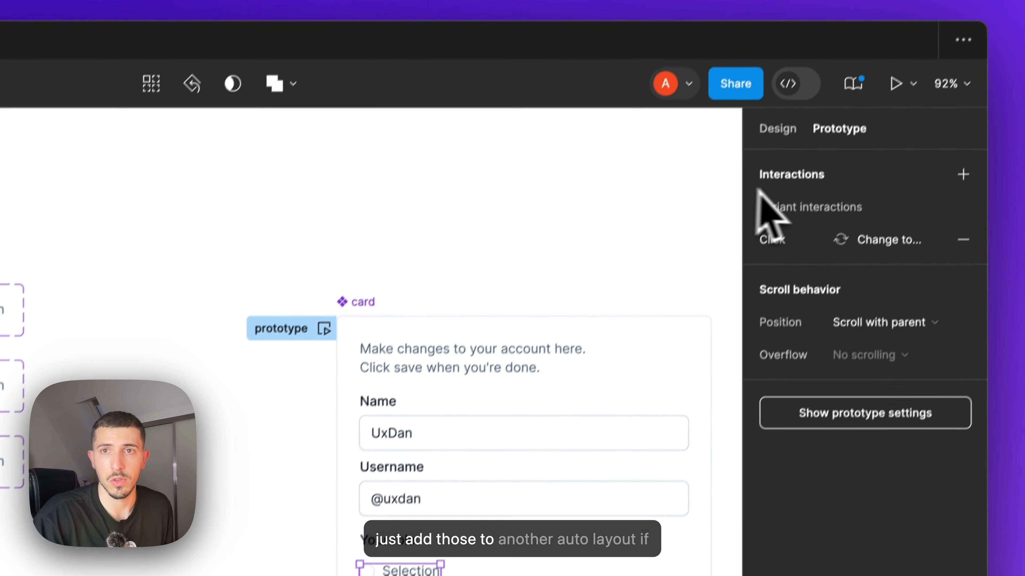
left_click(778, 128)
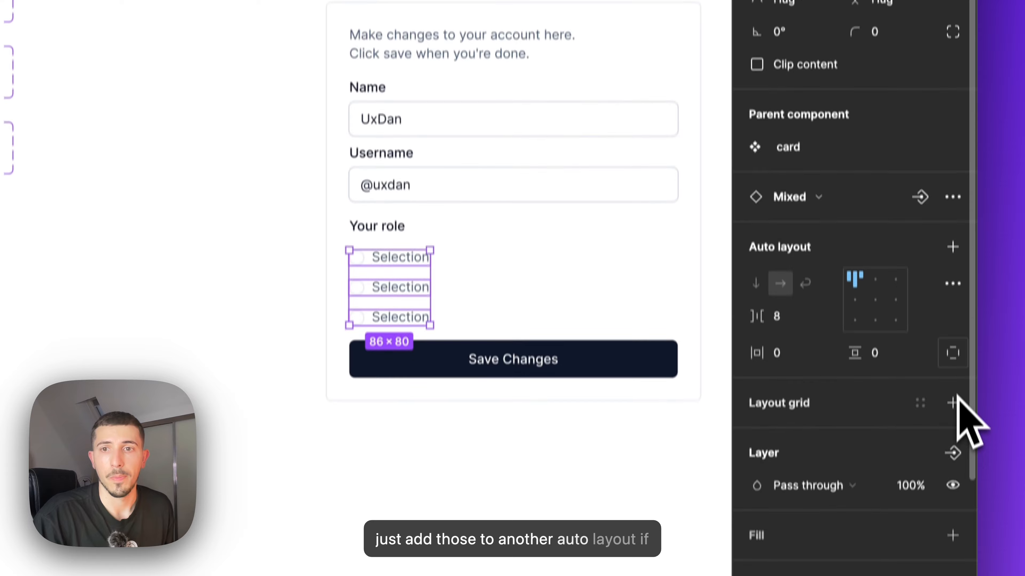
left_click(952, 248)
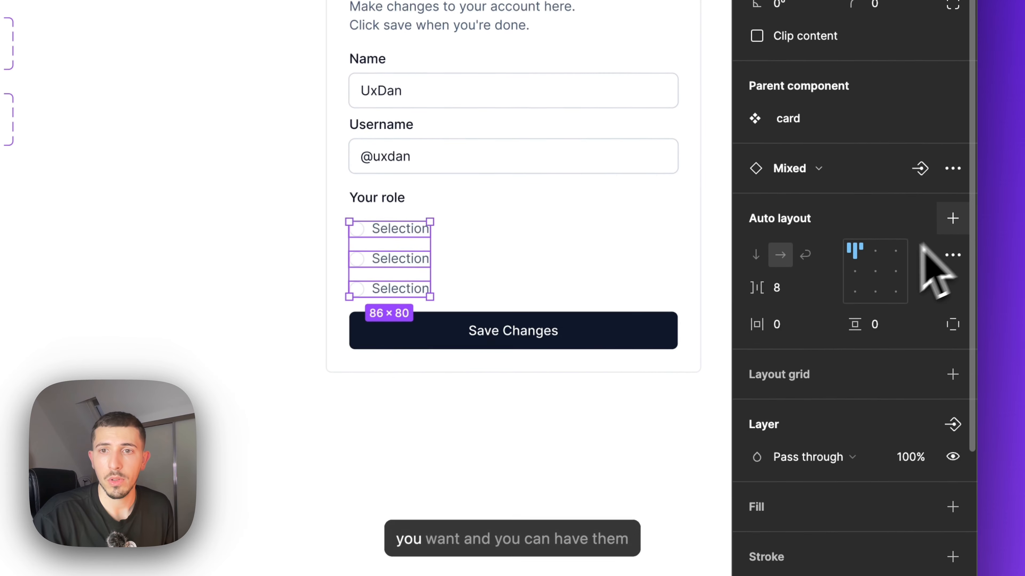
left_click(779, 233)
left_click_drag(546, 245, 308, 230)
scroll(328, 221, "up", 4)
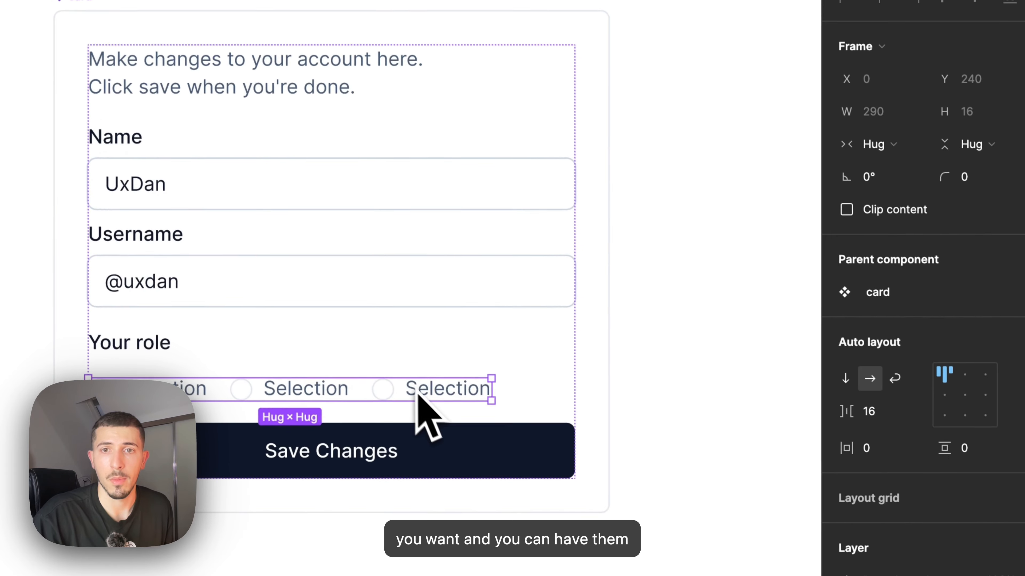
Try a vertical direction for the role options' auto layout, undo it, and select the card component
left_click(629, 89)
left_click(287, 460)
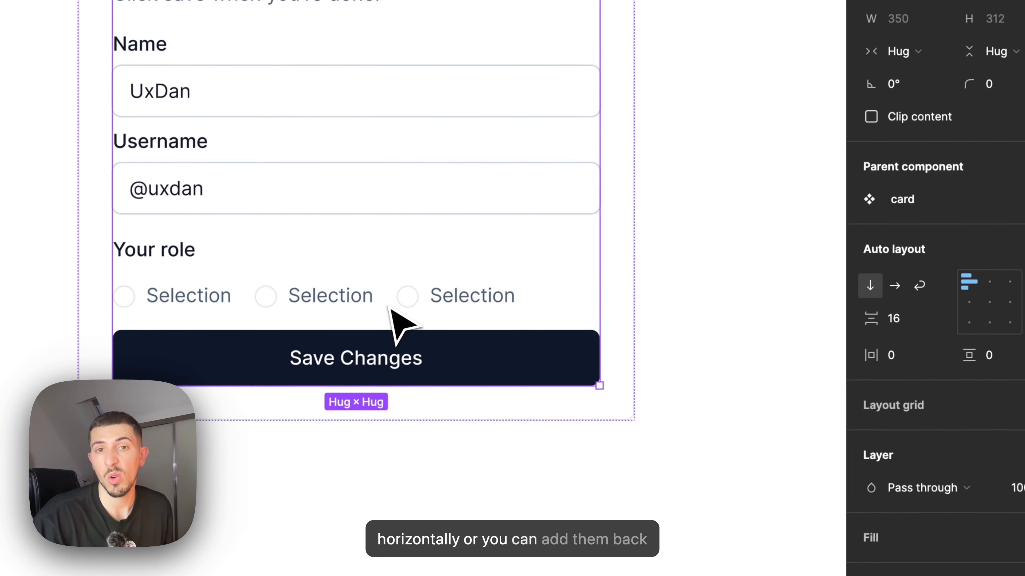
left_click(300, 449)
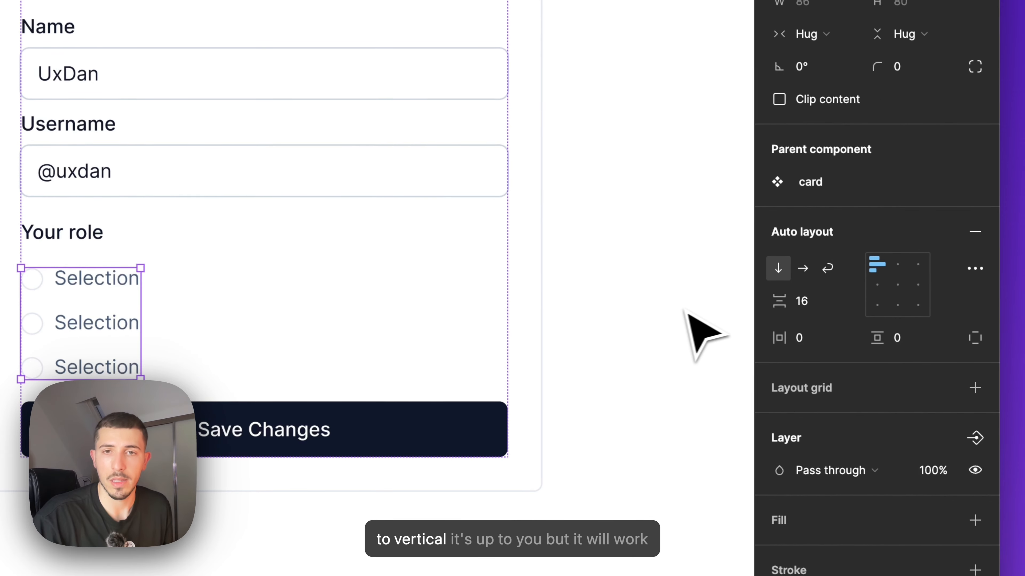
key("super+z")
left_click(643, 309)
scroll(468, 284, "down", 4)
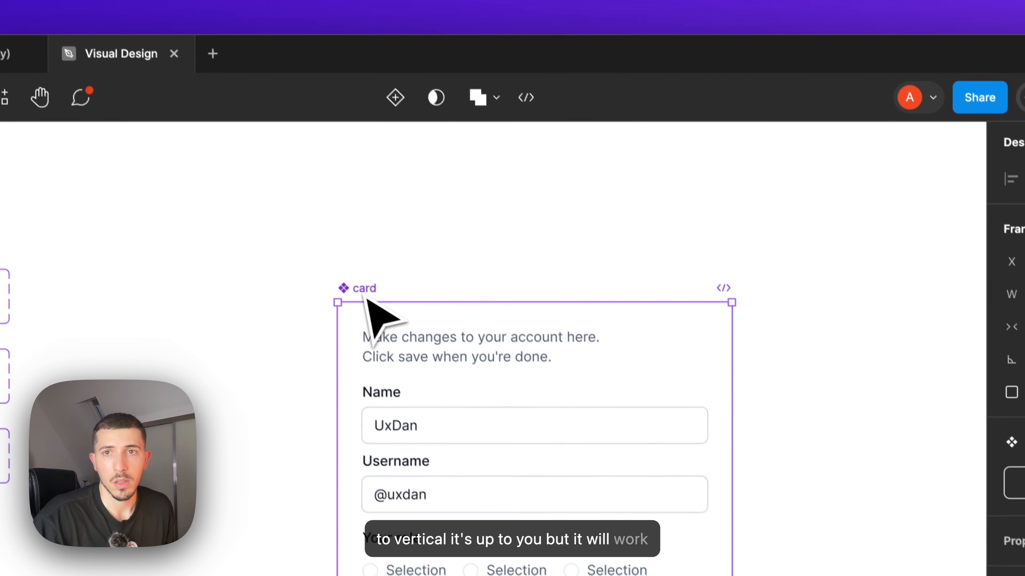